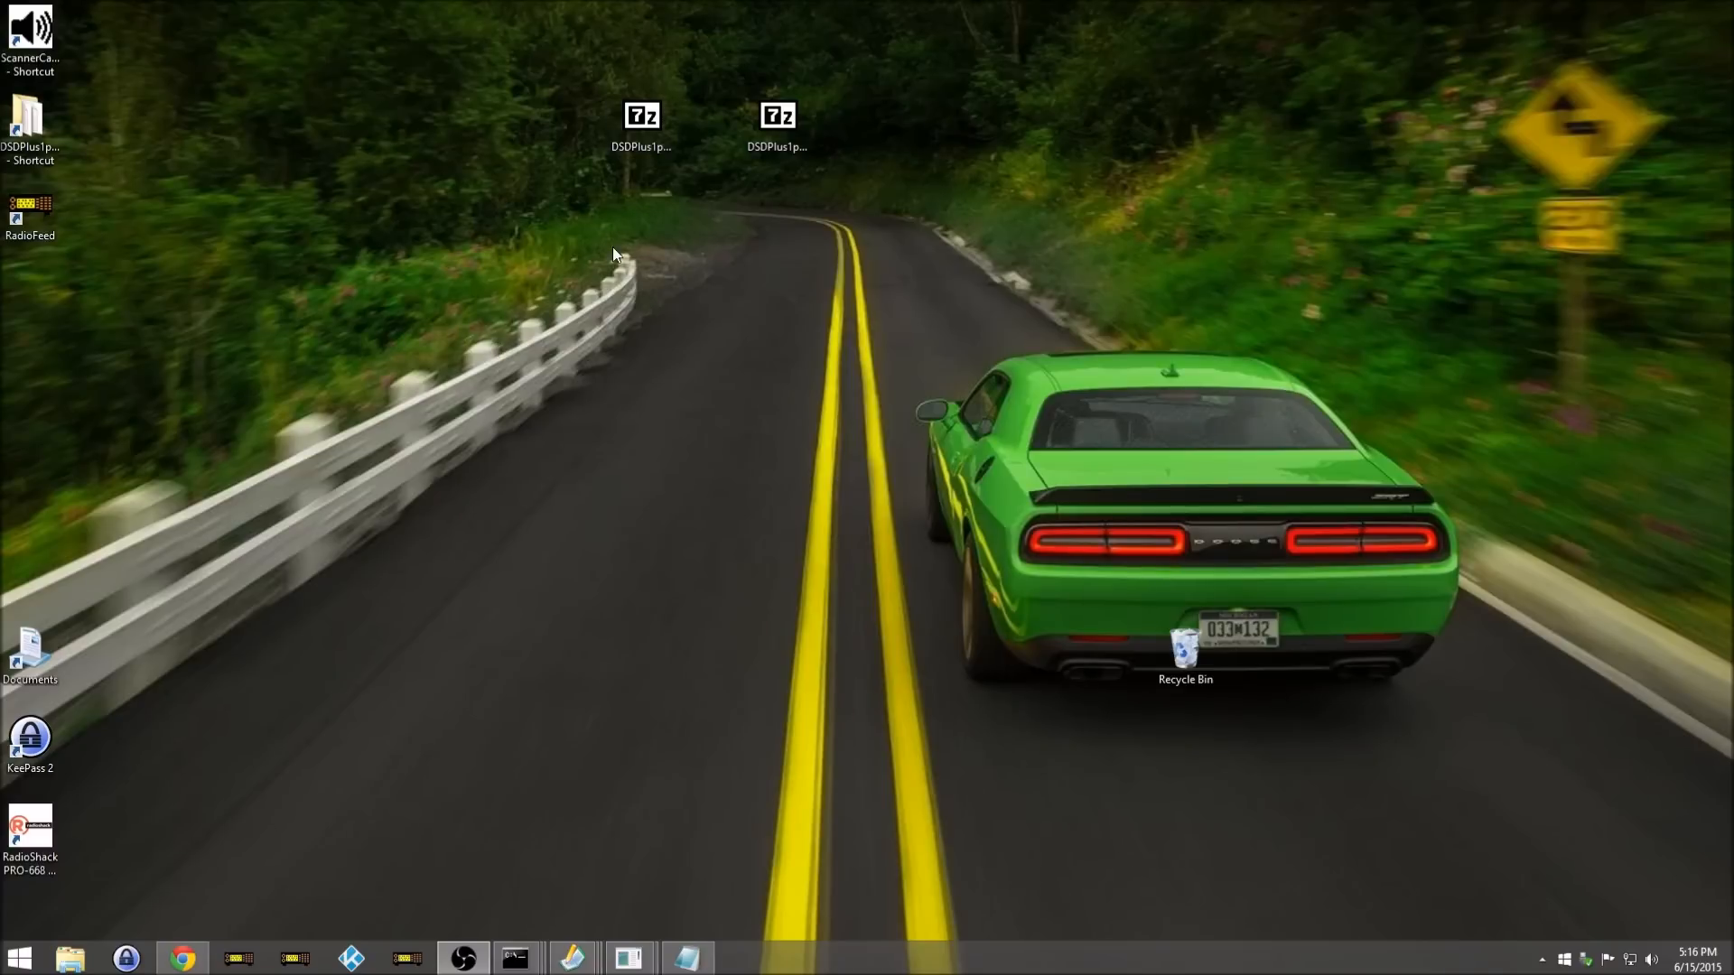
Step: Extract the DSDPlus1p074 and DSDPlus1p080 archives on the desktop, each into a folder of its own name
right_click(656, 148)
left_click(948, 240)
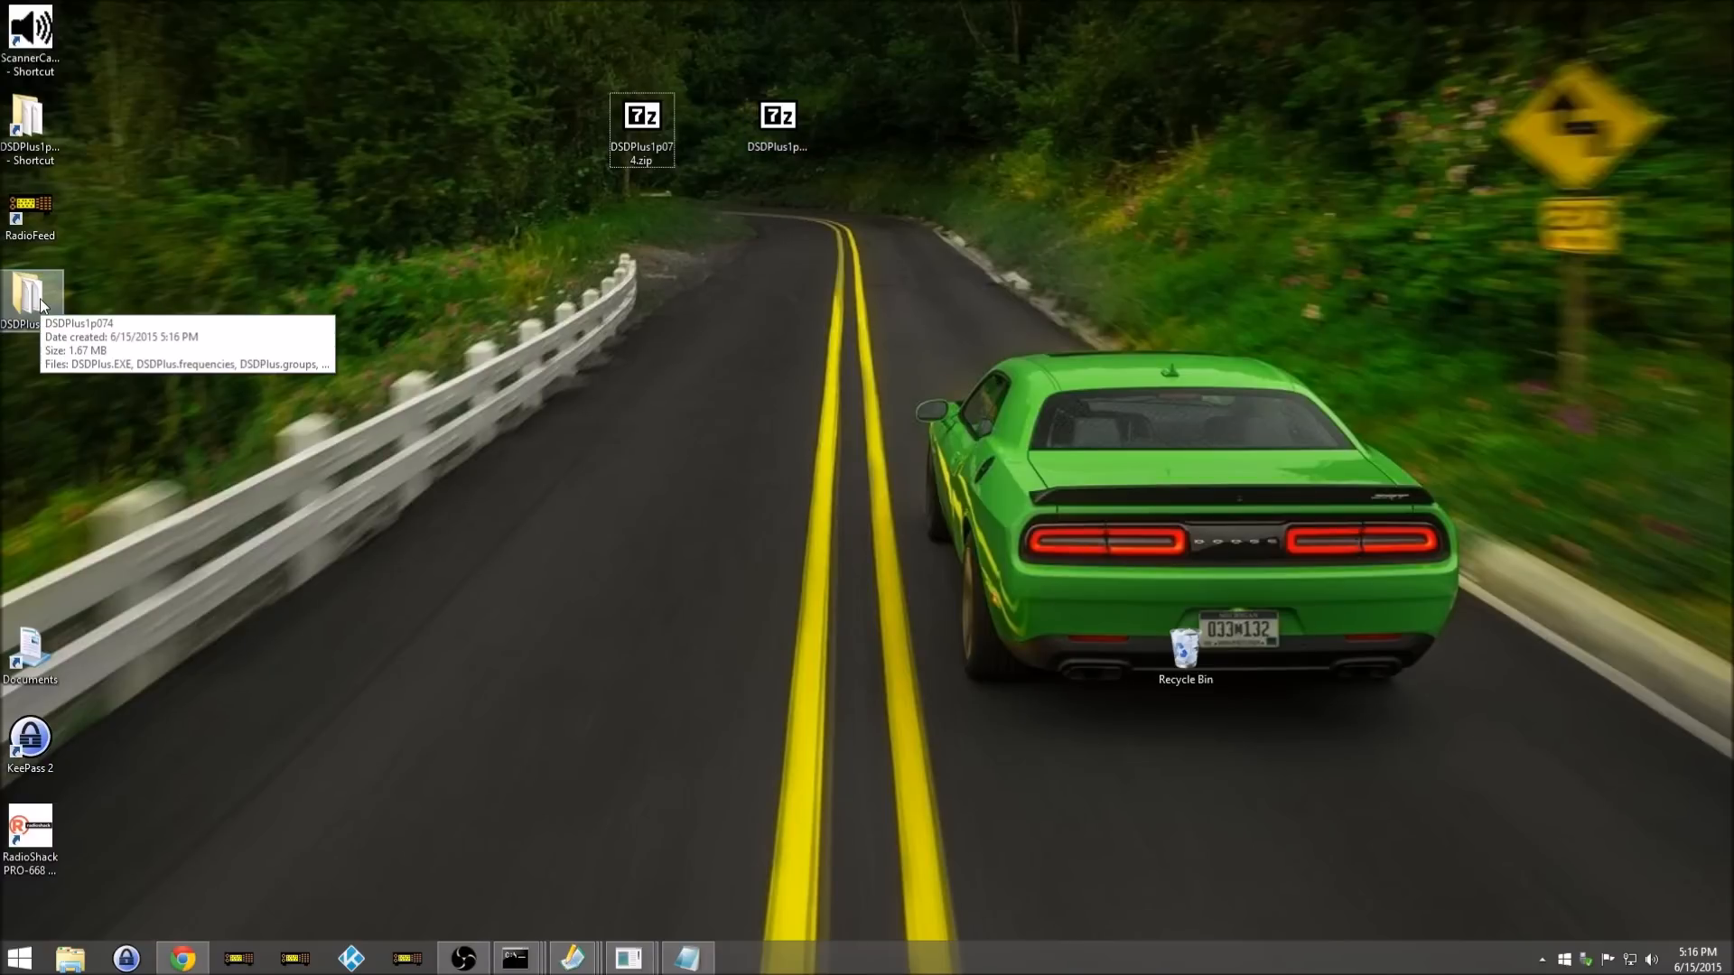
right_click(780, 128)
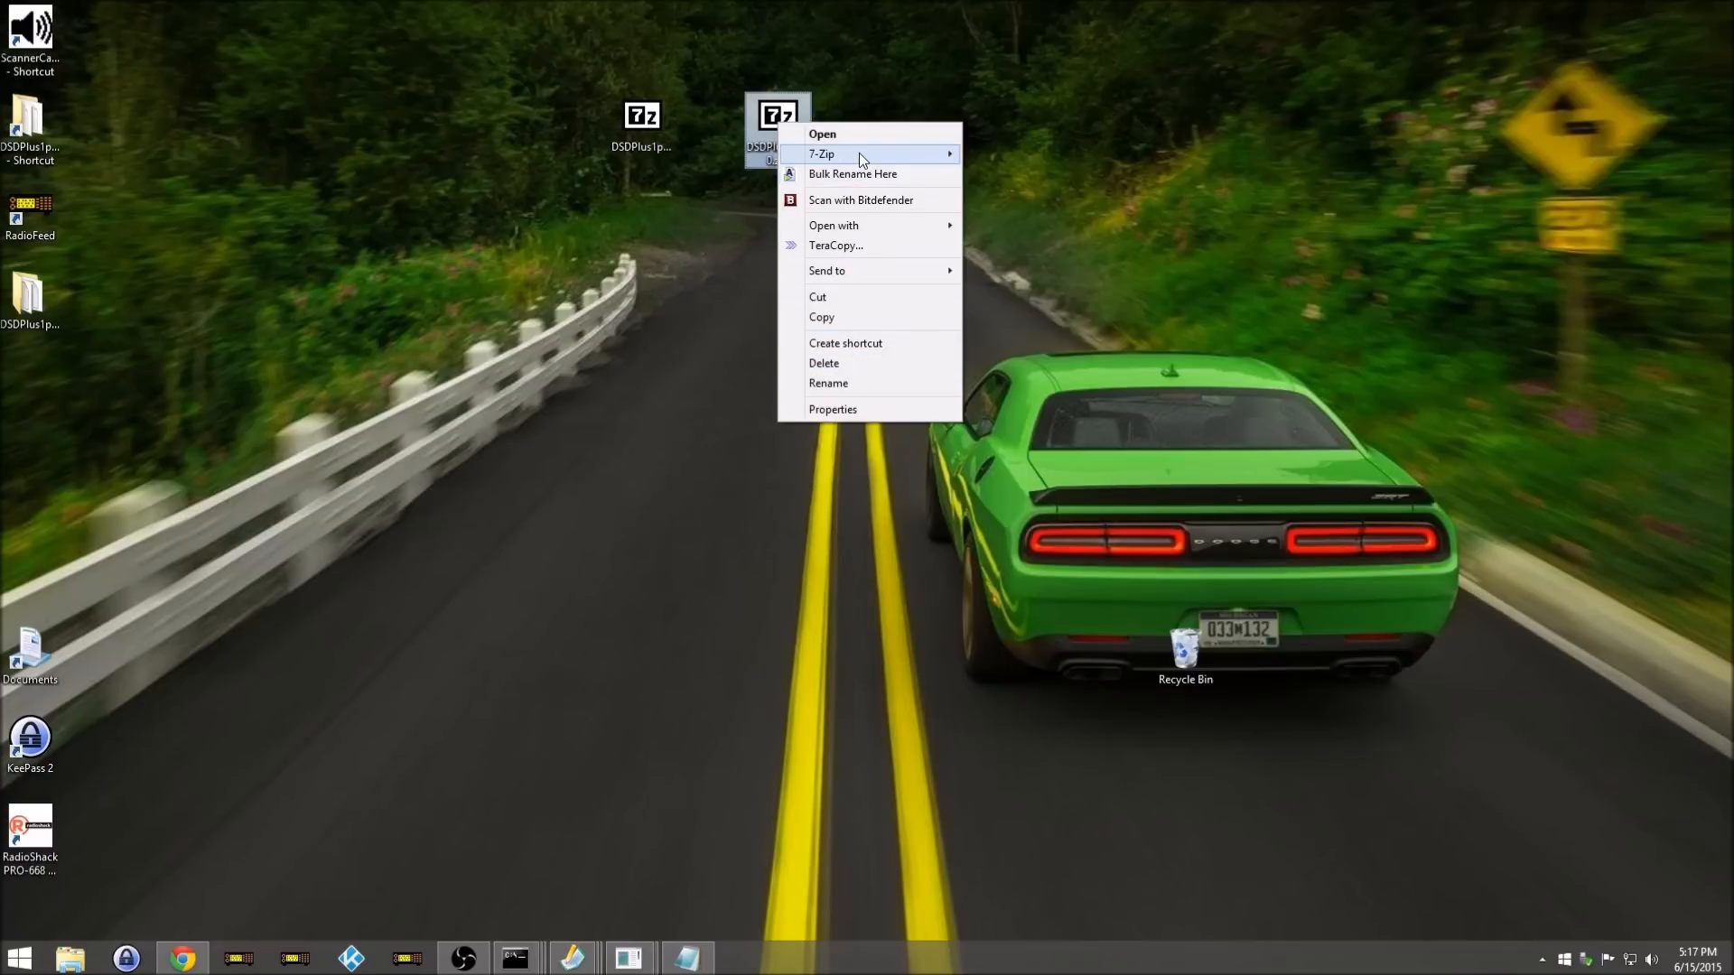
mouse_move(858, 153)
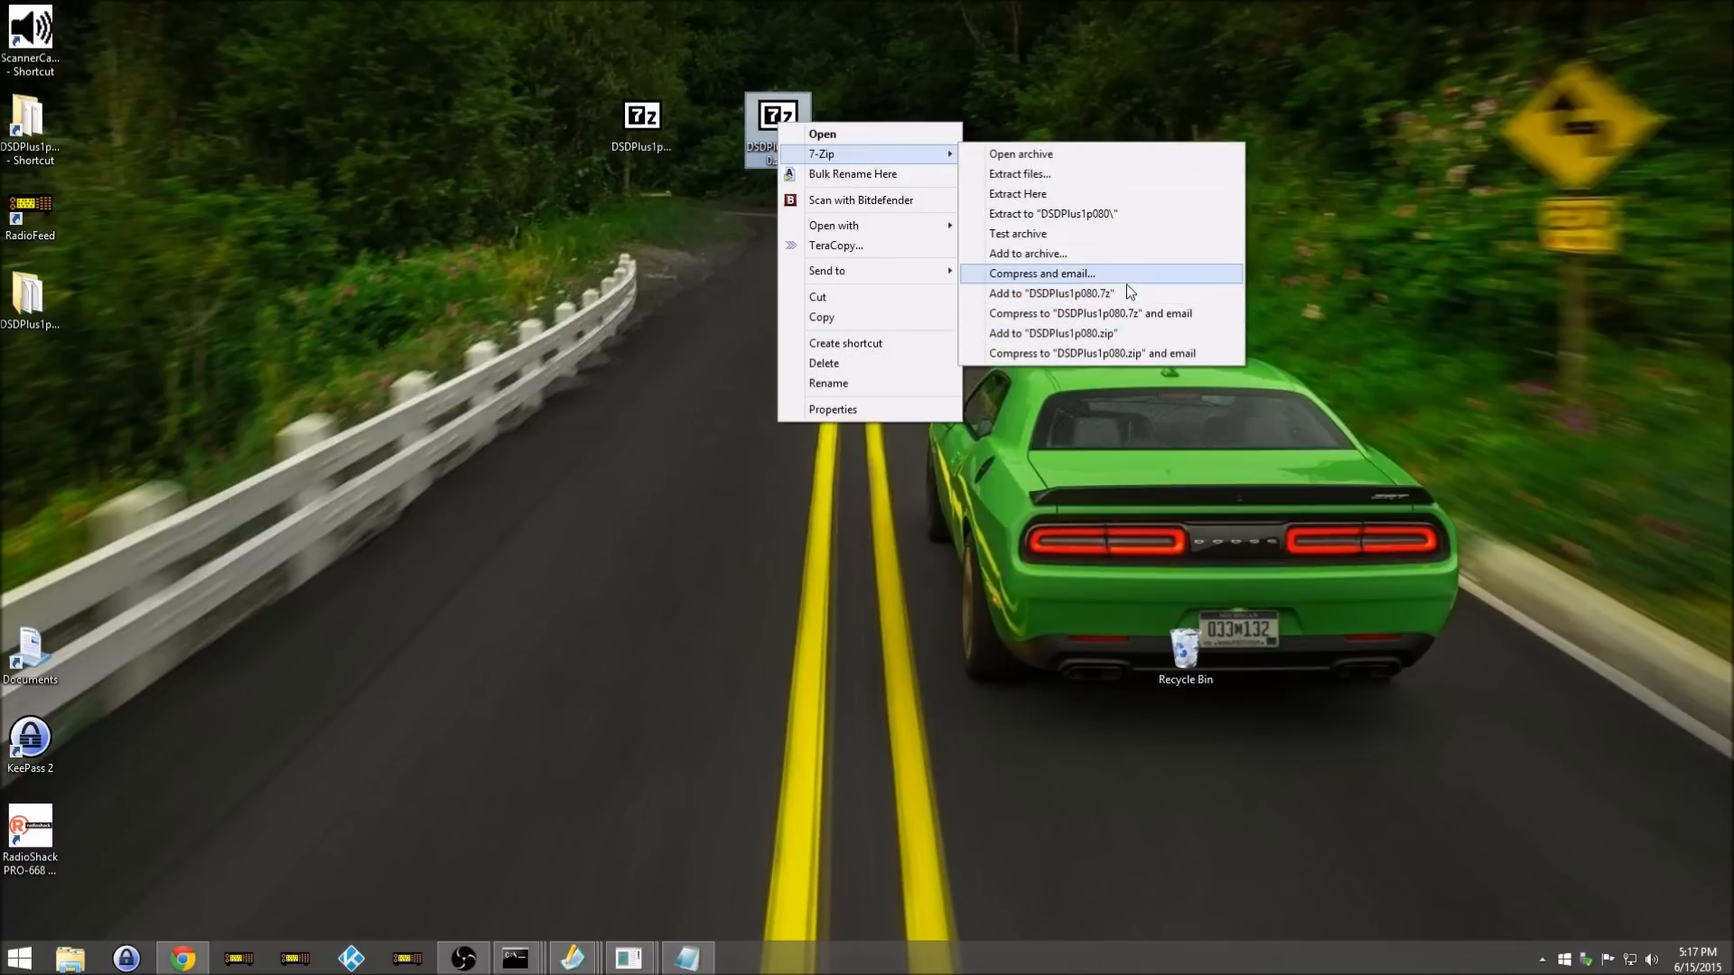
left_click(1125, 222)
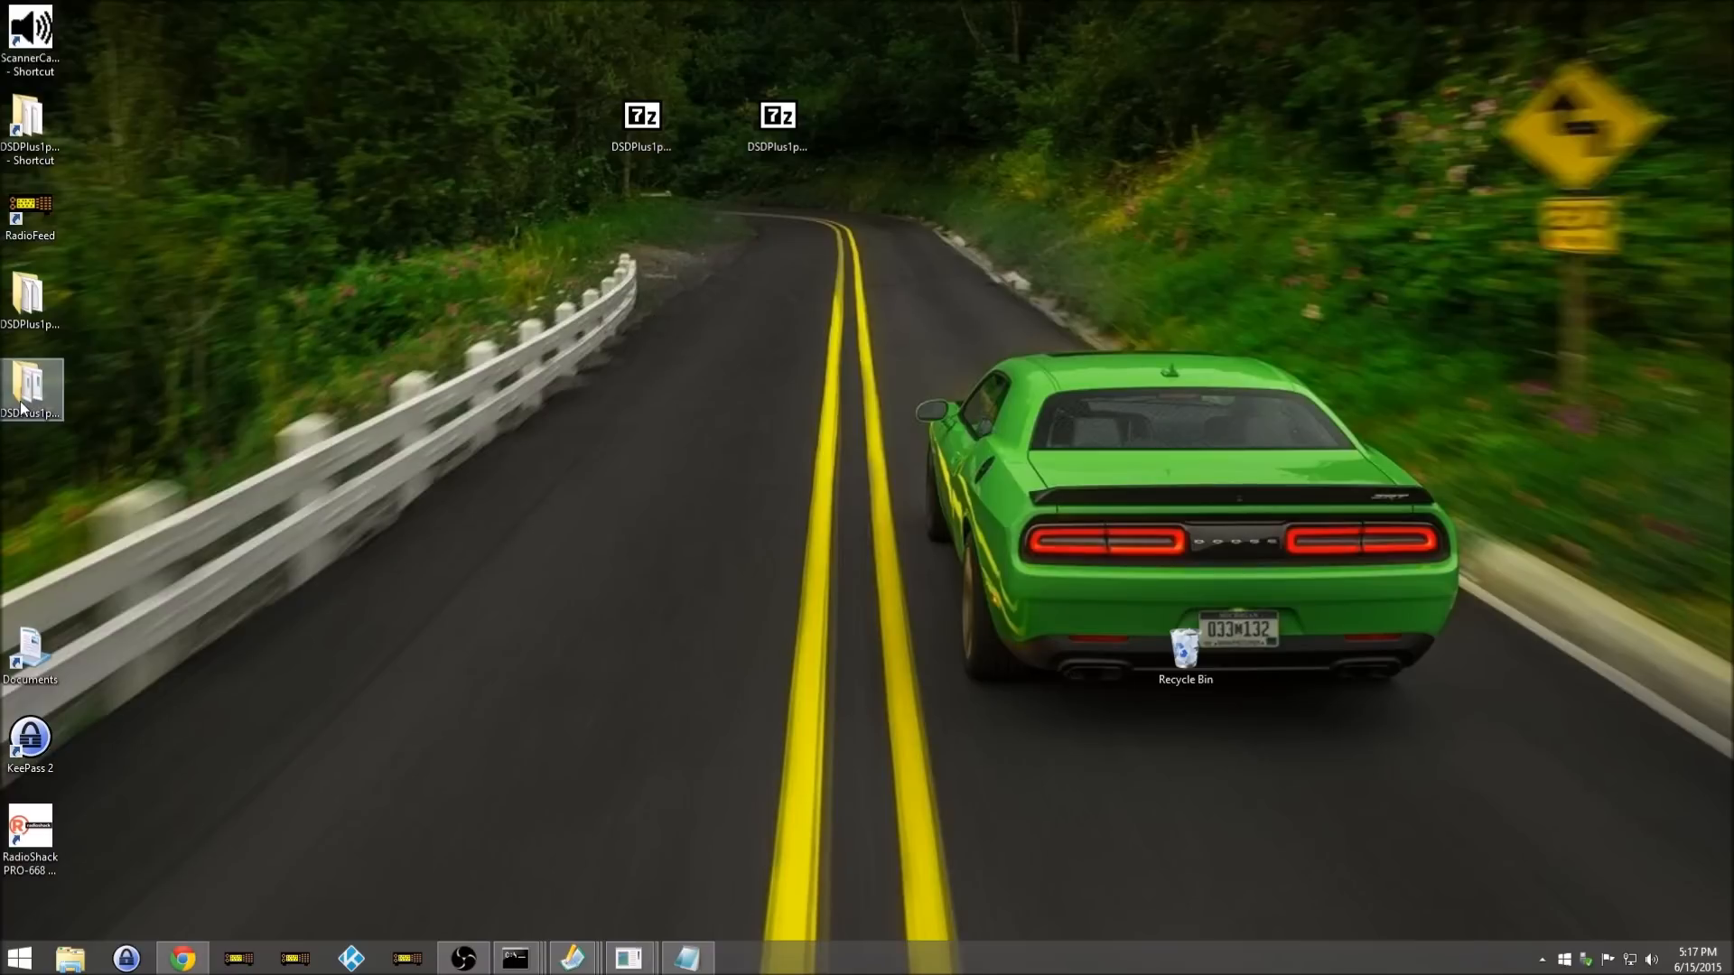
Step: Open the extracted DSDPlus1p080 folder and copy all of its files
mouse_move(19, 407)
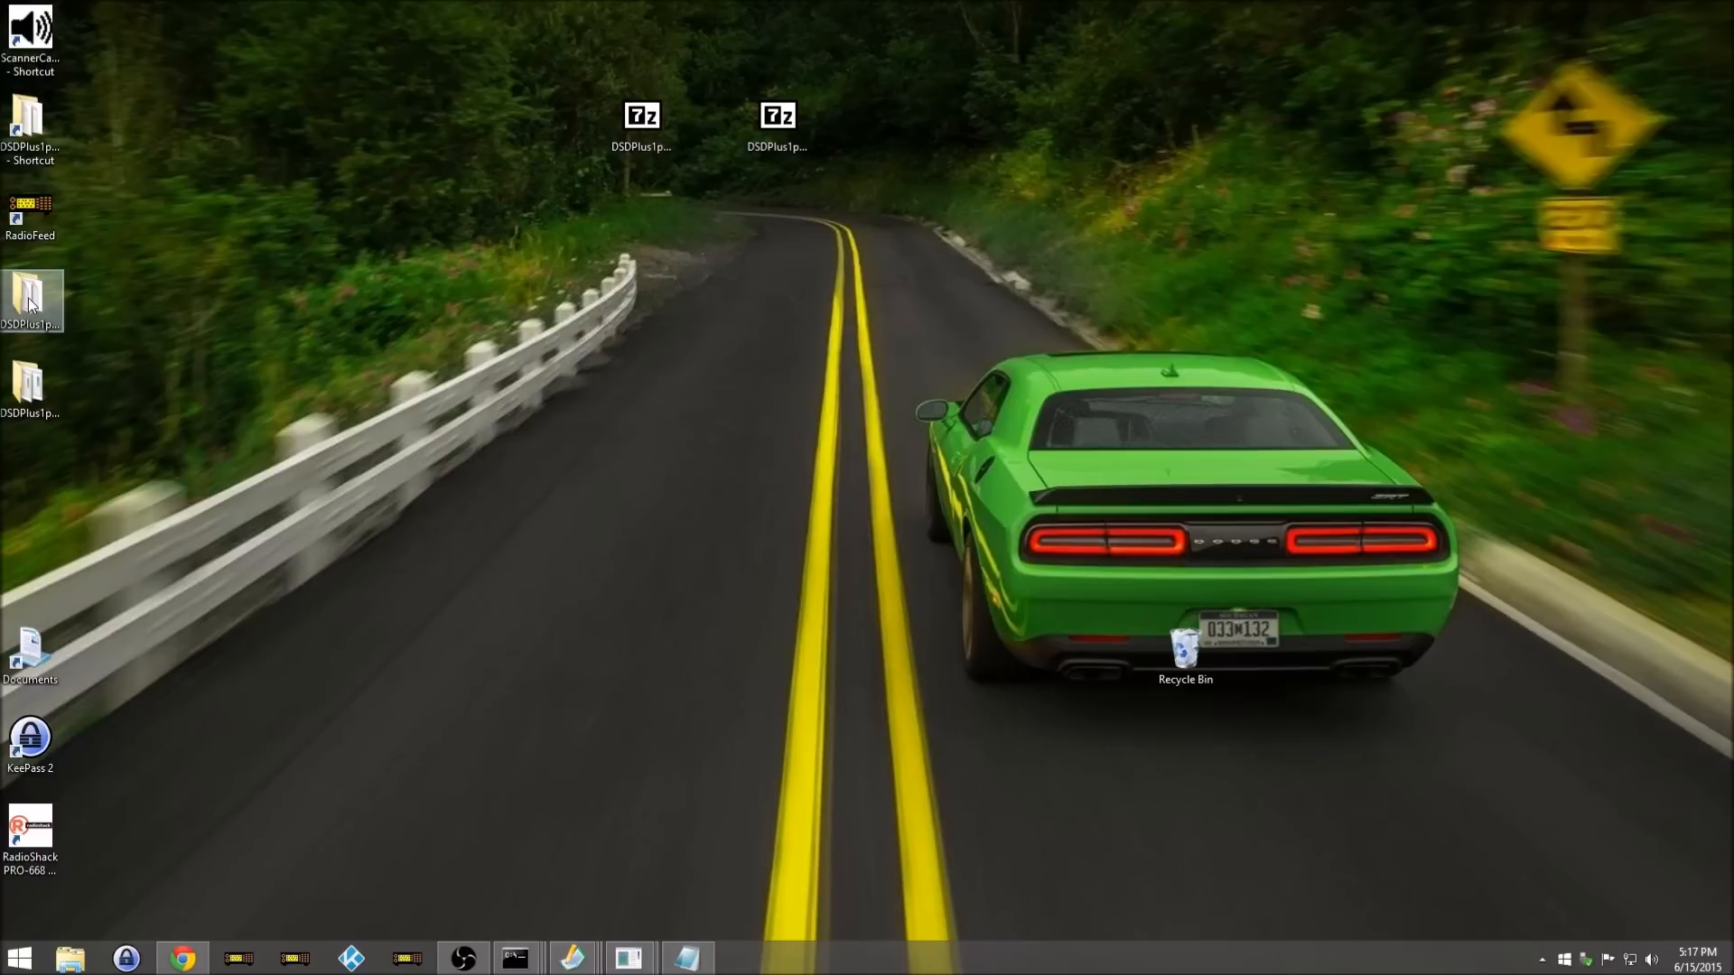
mouse_move(29, 305)
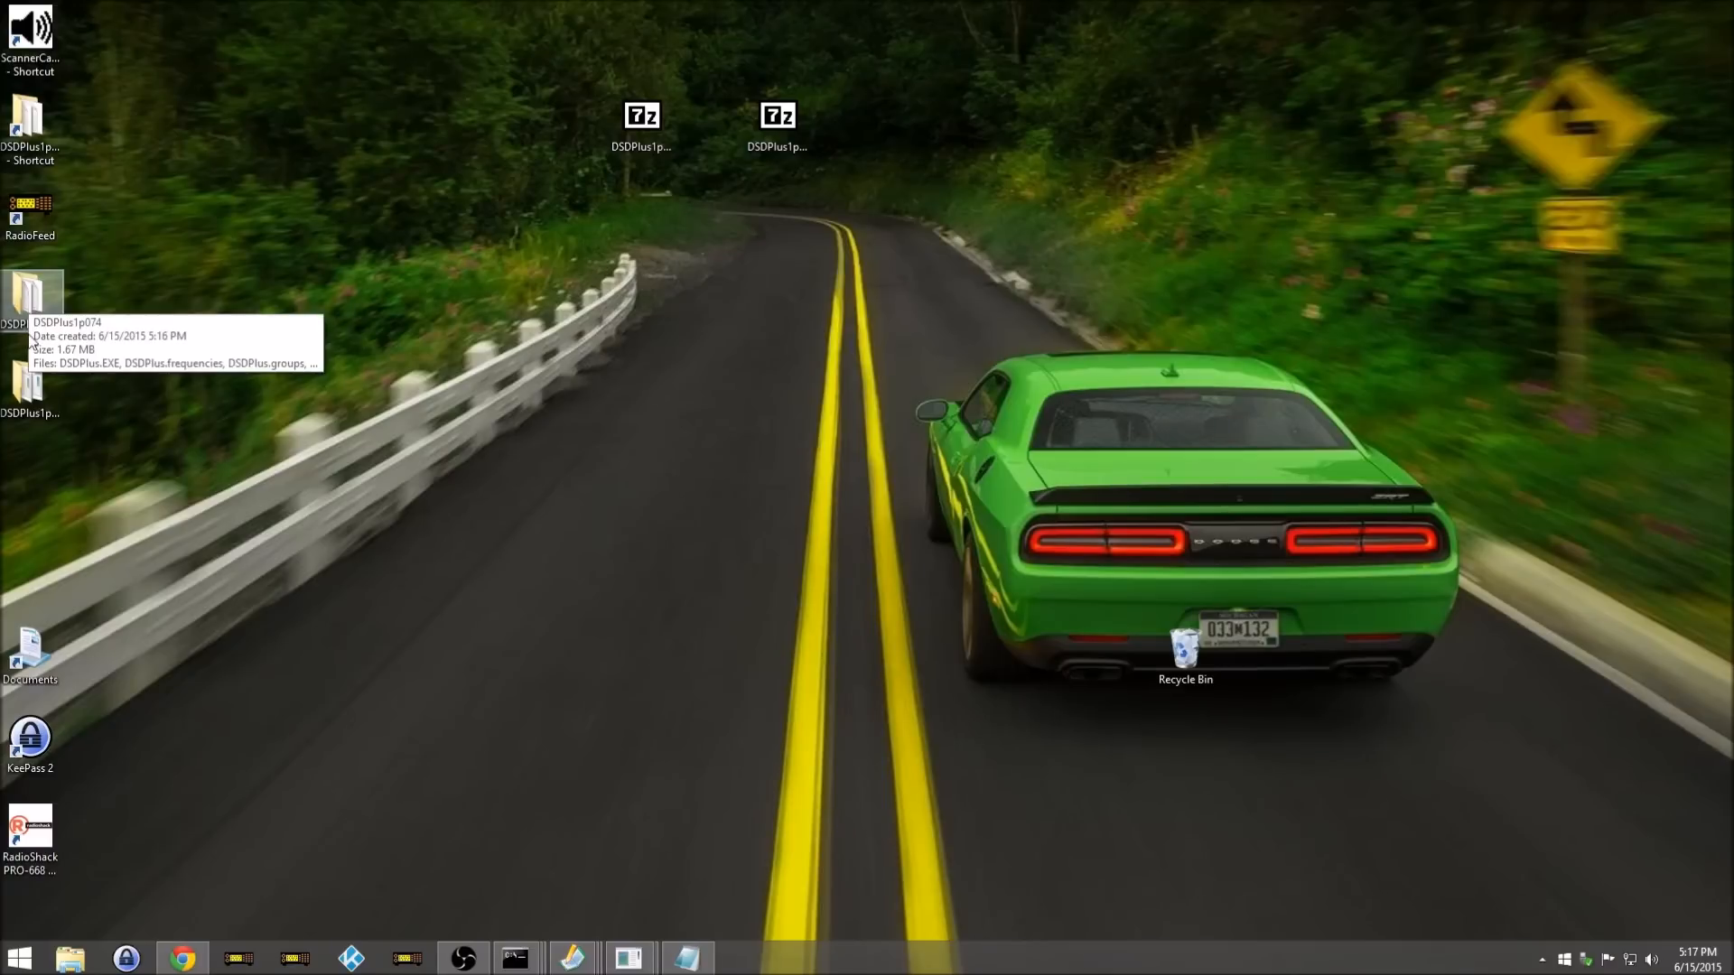
double_click(27, 390)
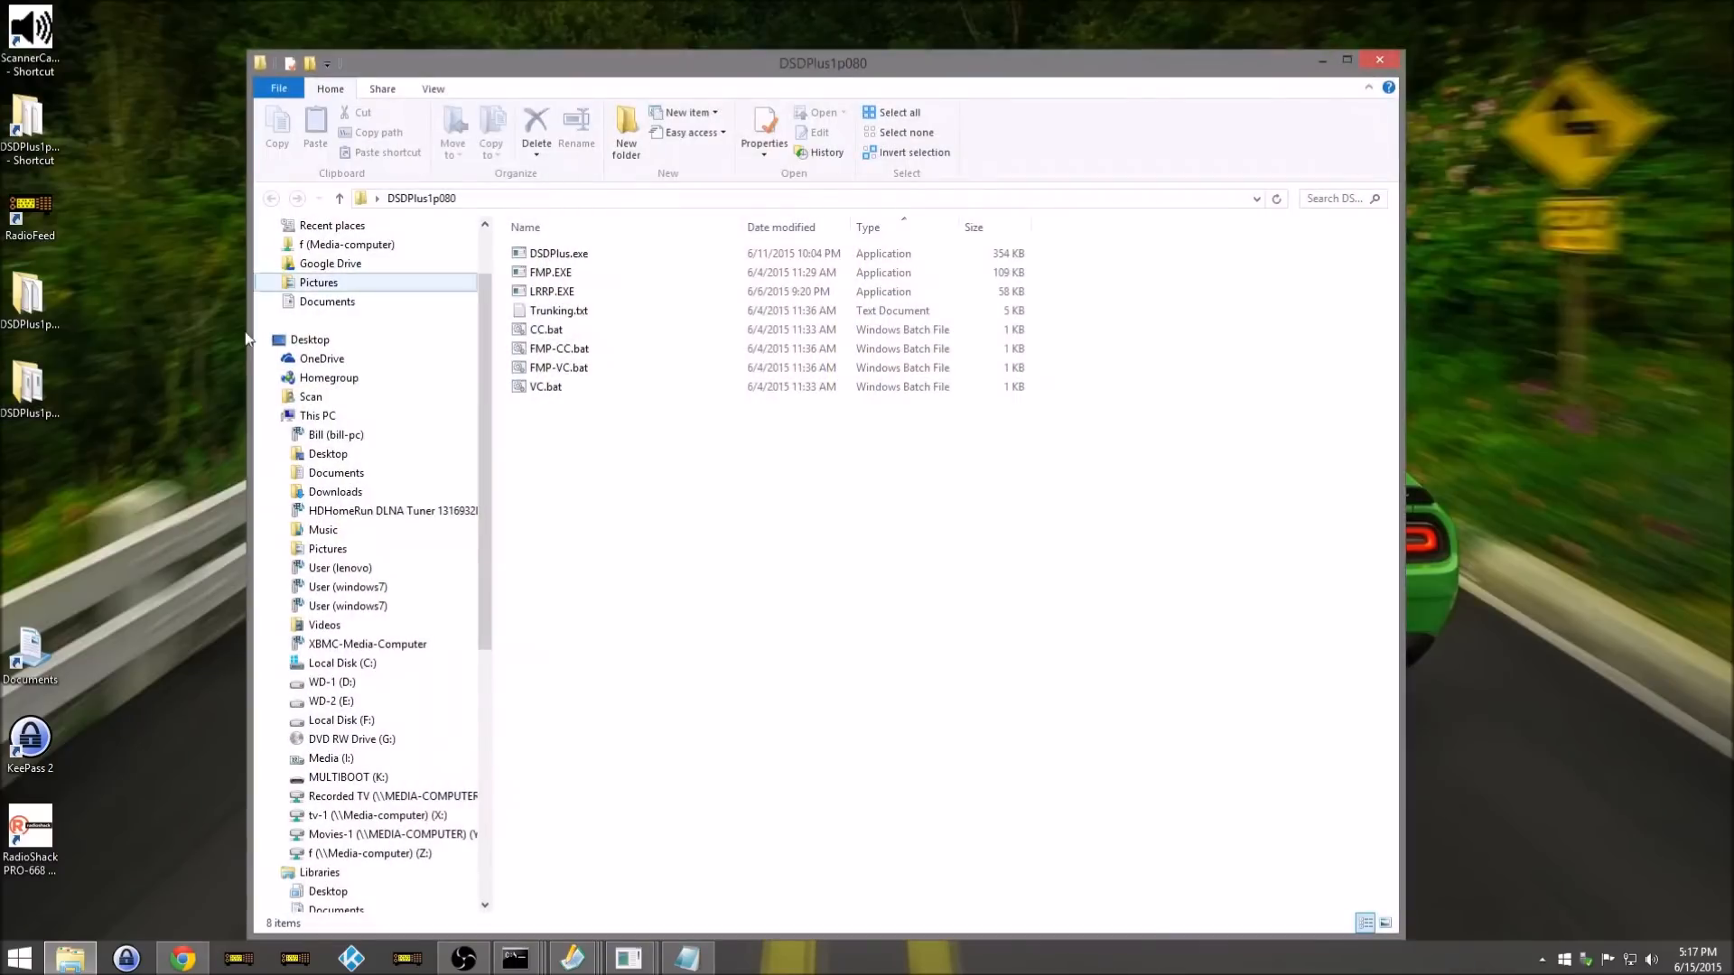
left_click_drag(771, 70, 975, 76)
left_click_drag(913, 506, 741, 247)
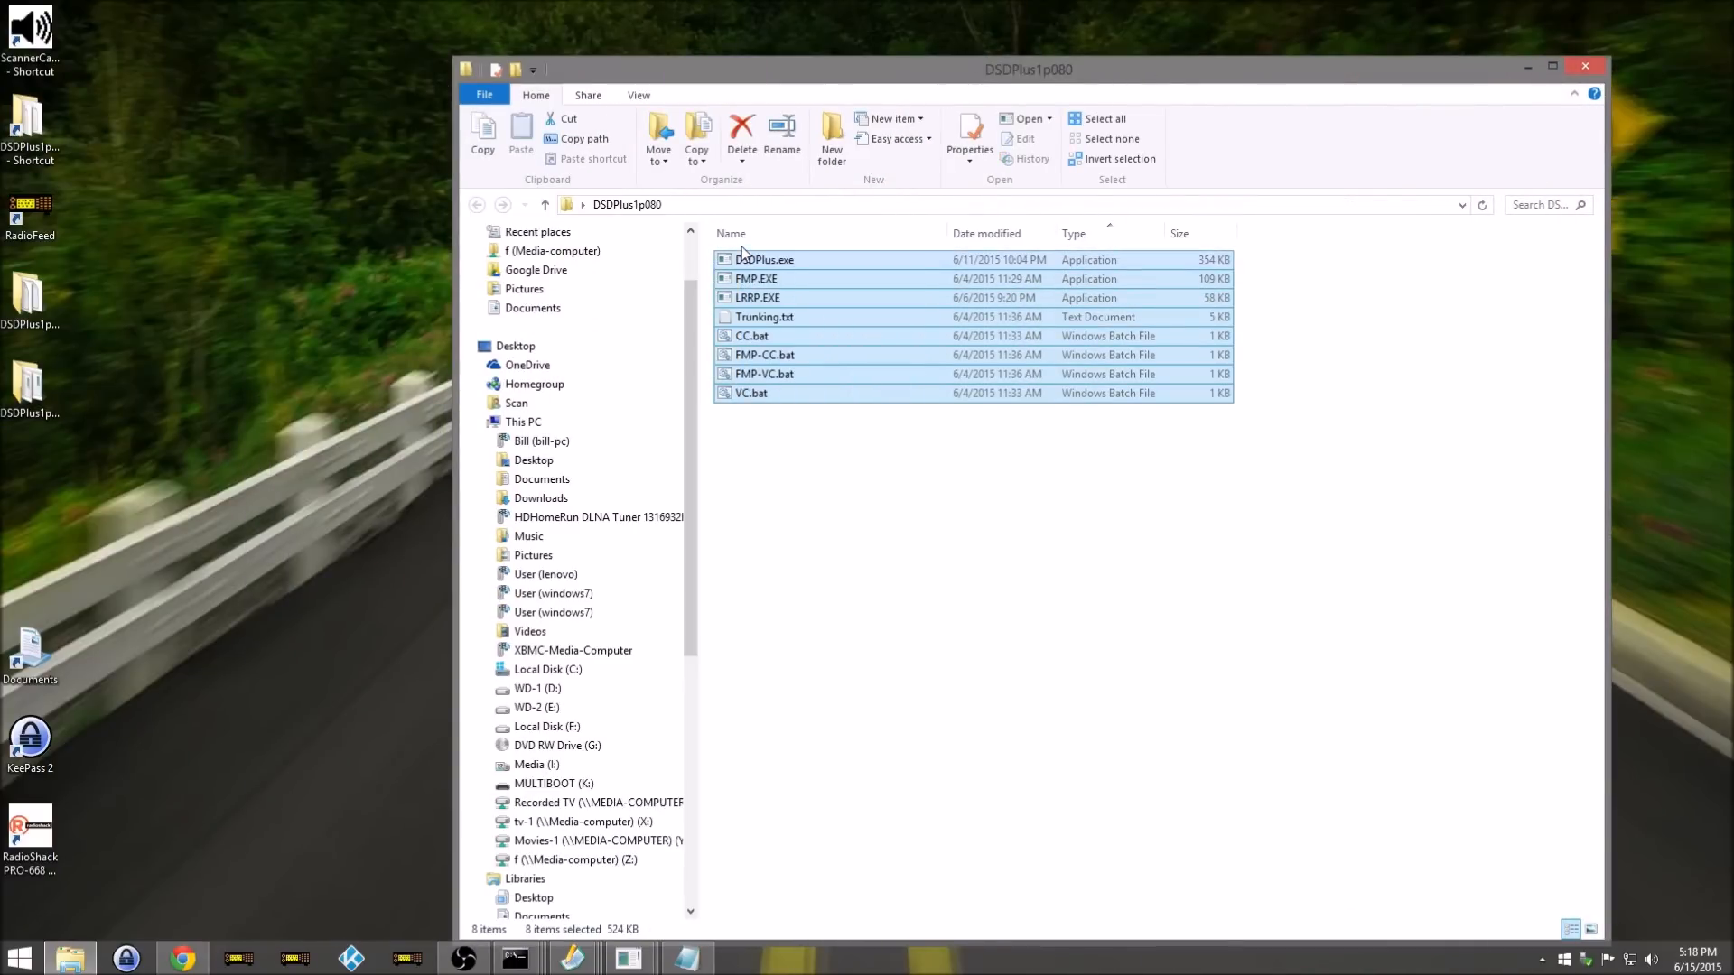
right_click(776, 277)
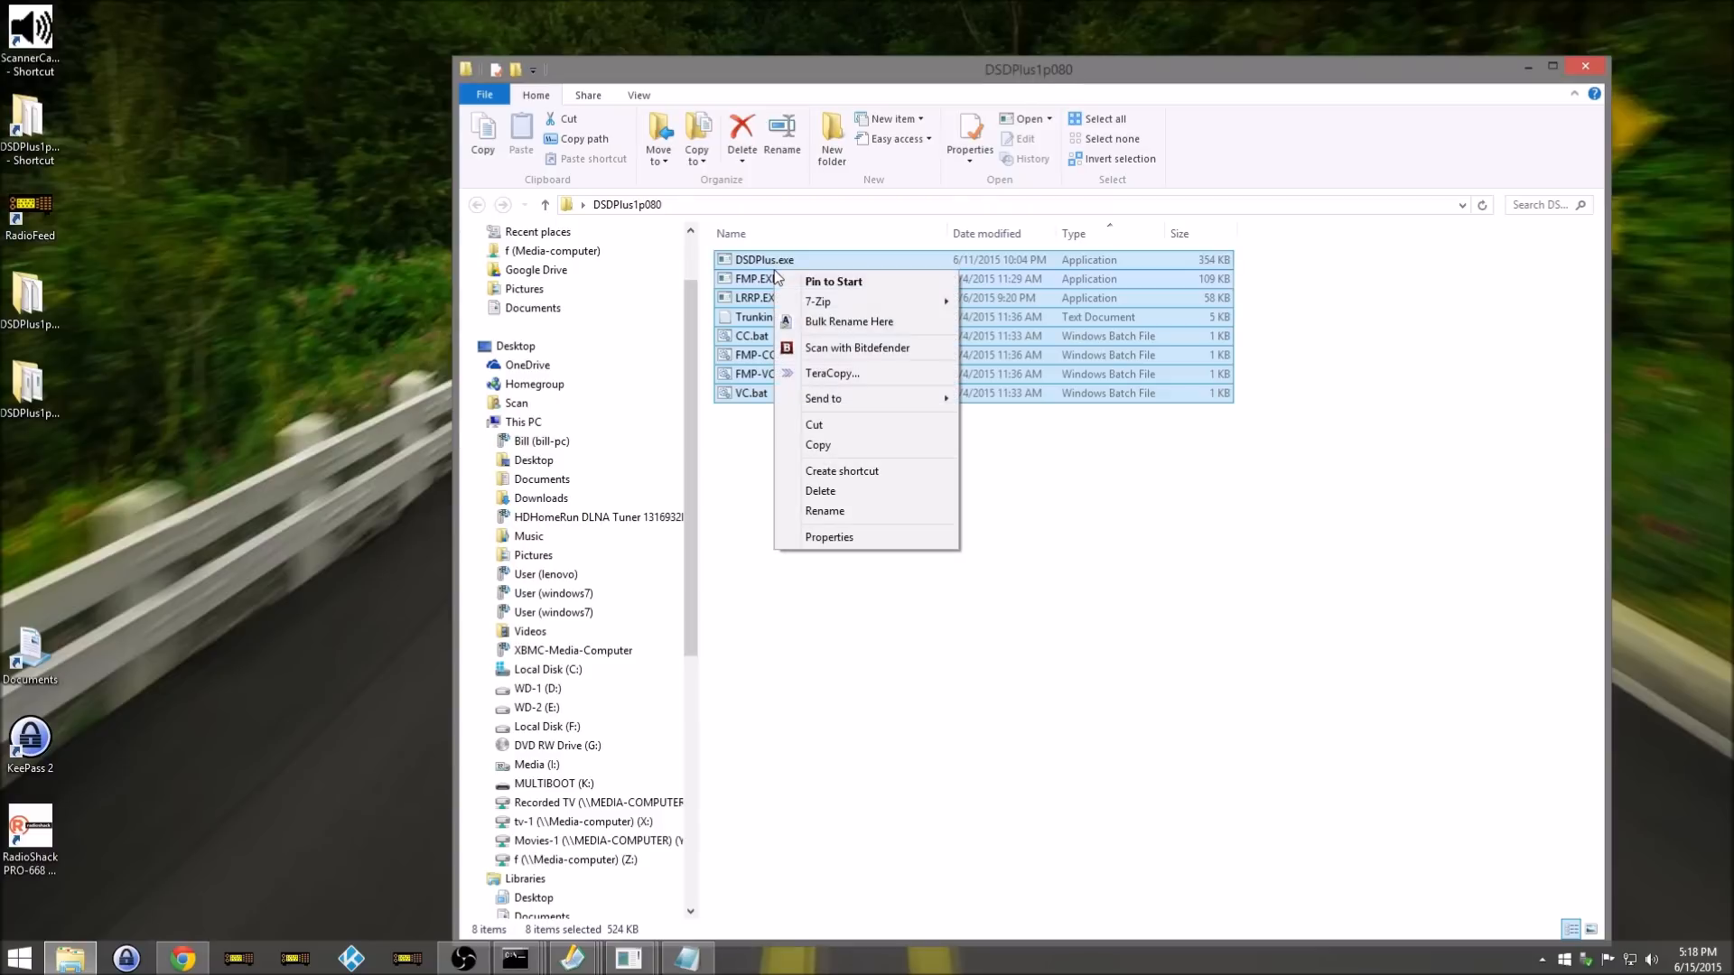
left_click(854, 441)
Step: Paste the copied files into the DSDPlus1p074 folder, overwriting all existing files of the same name
double_click(35, 305)
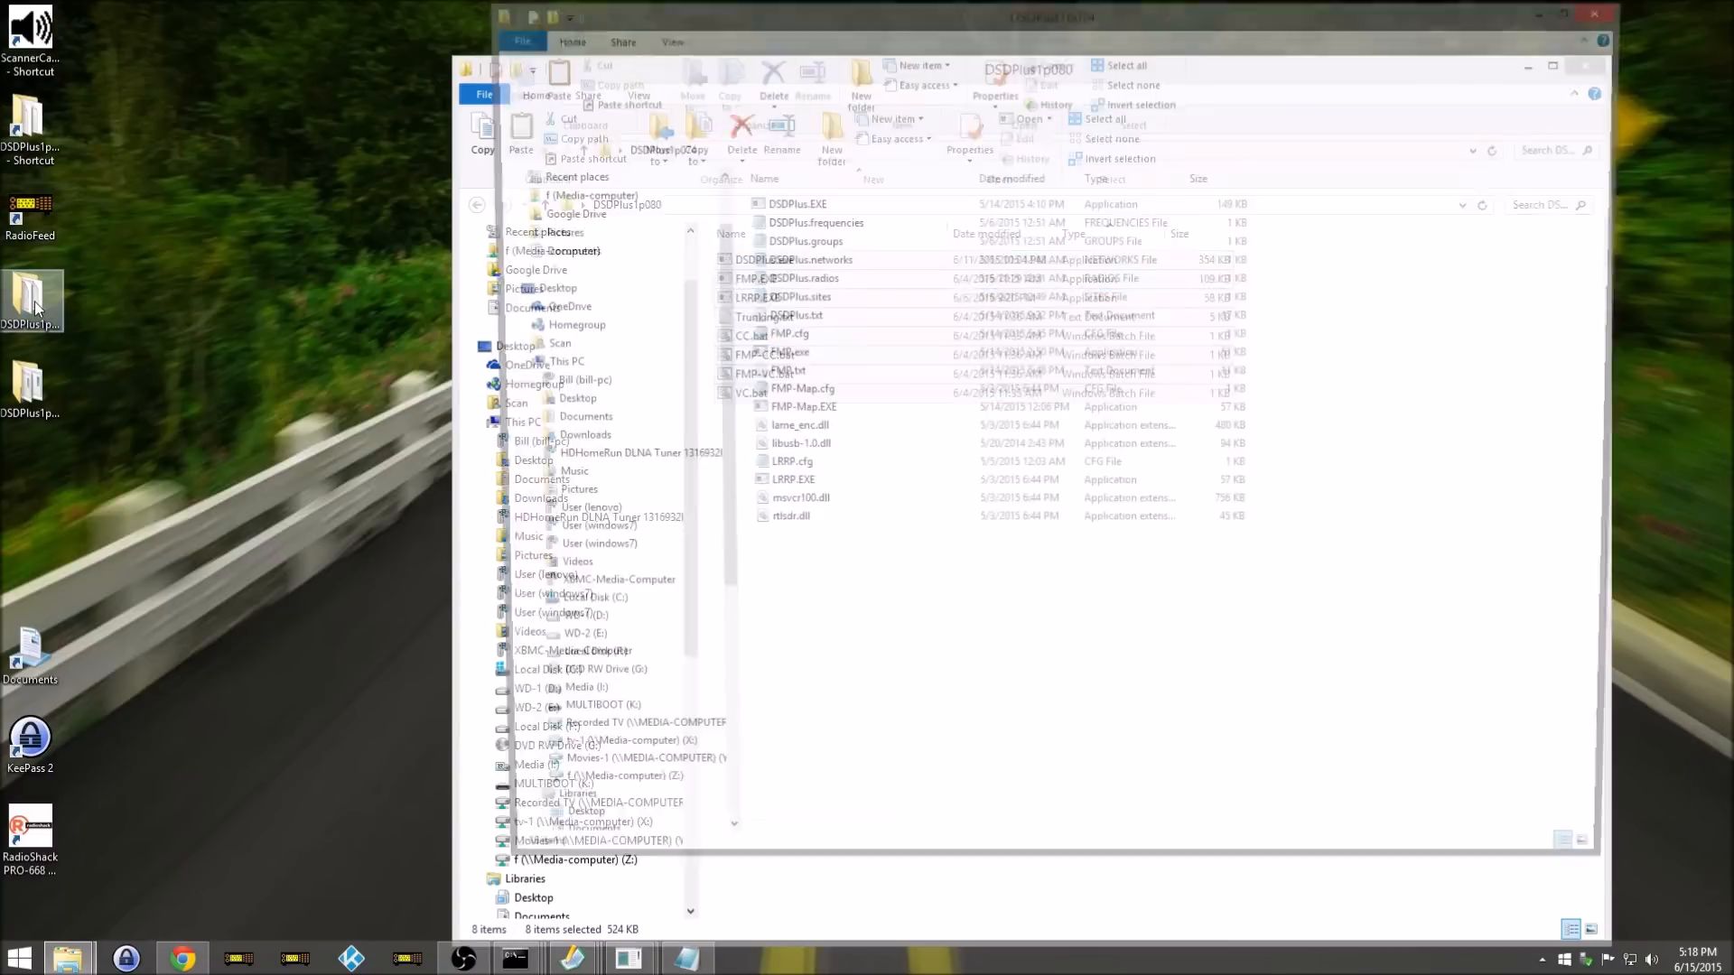
right_click(916, 600)
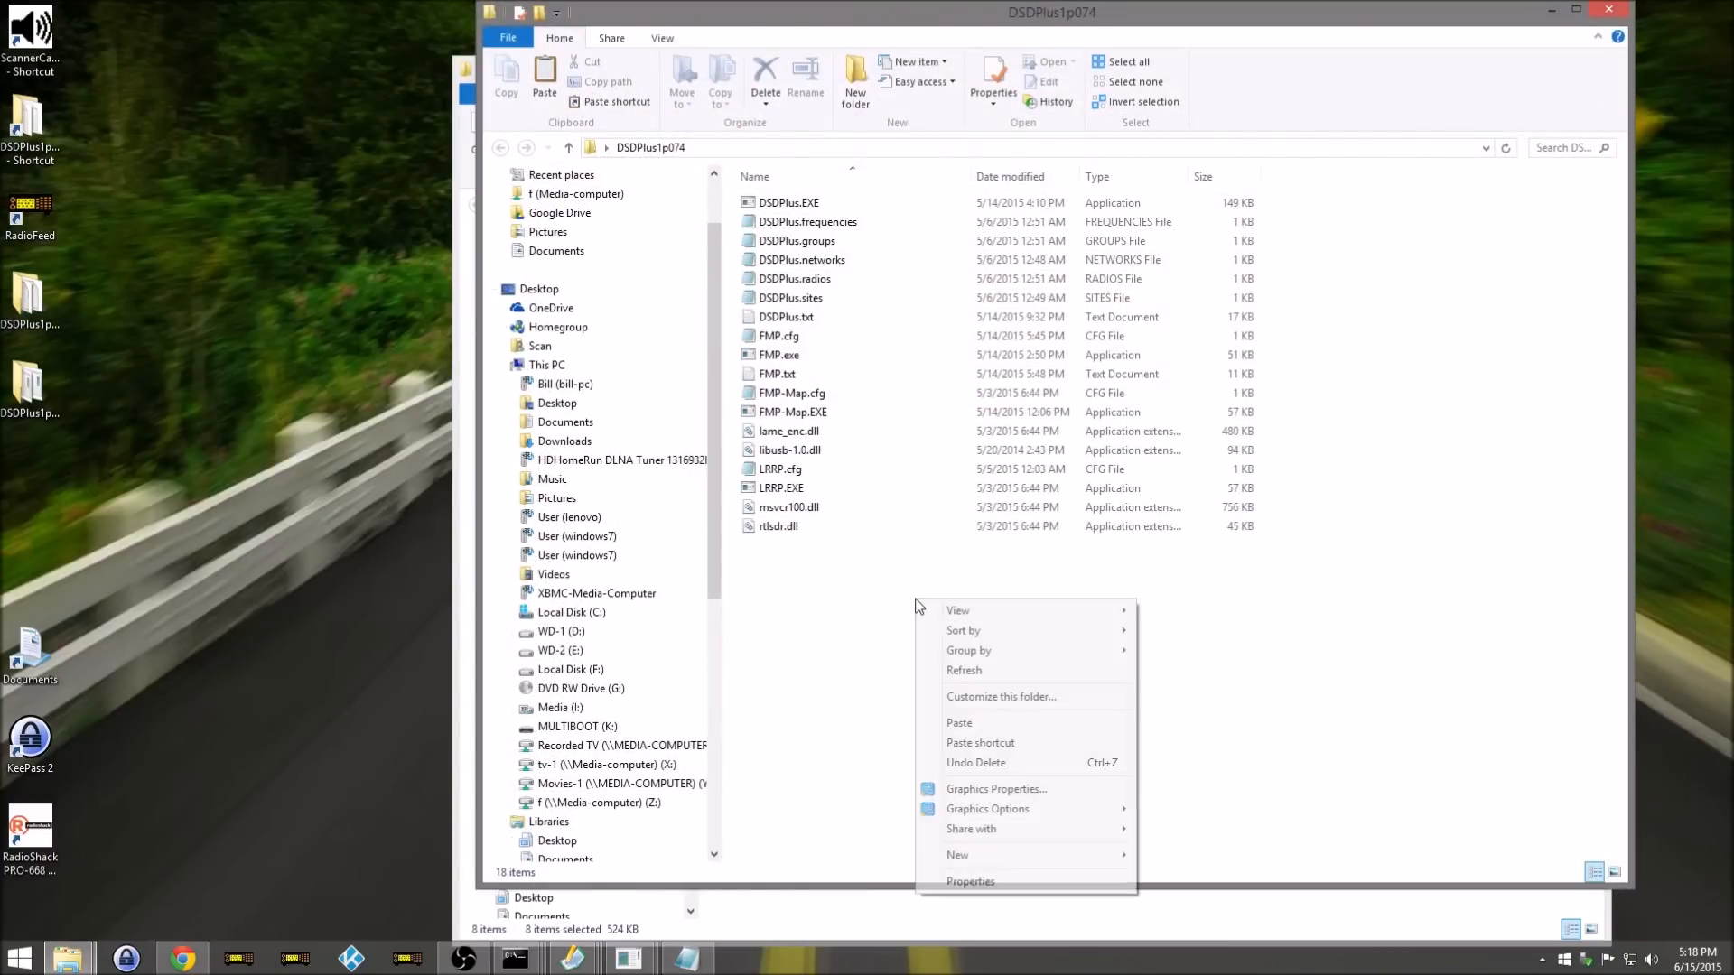
left_click(998, 726)
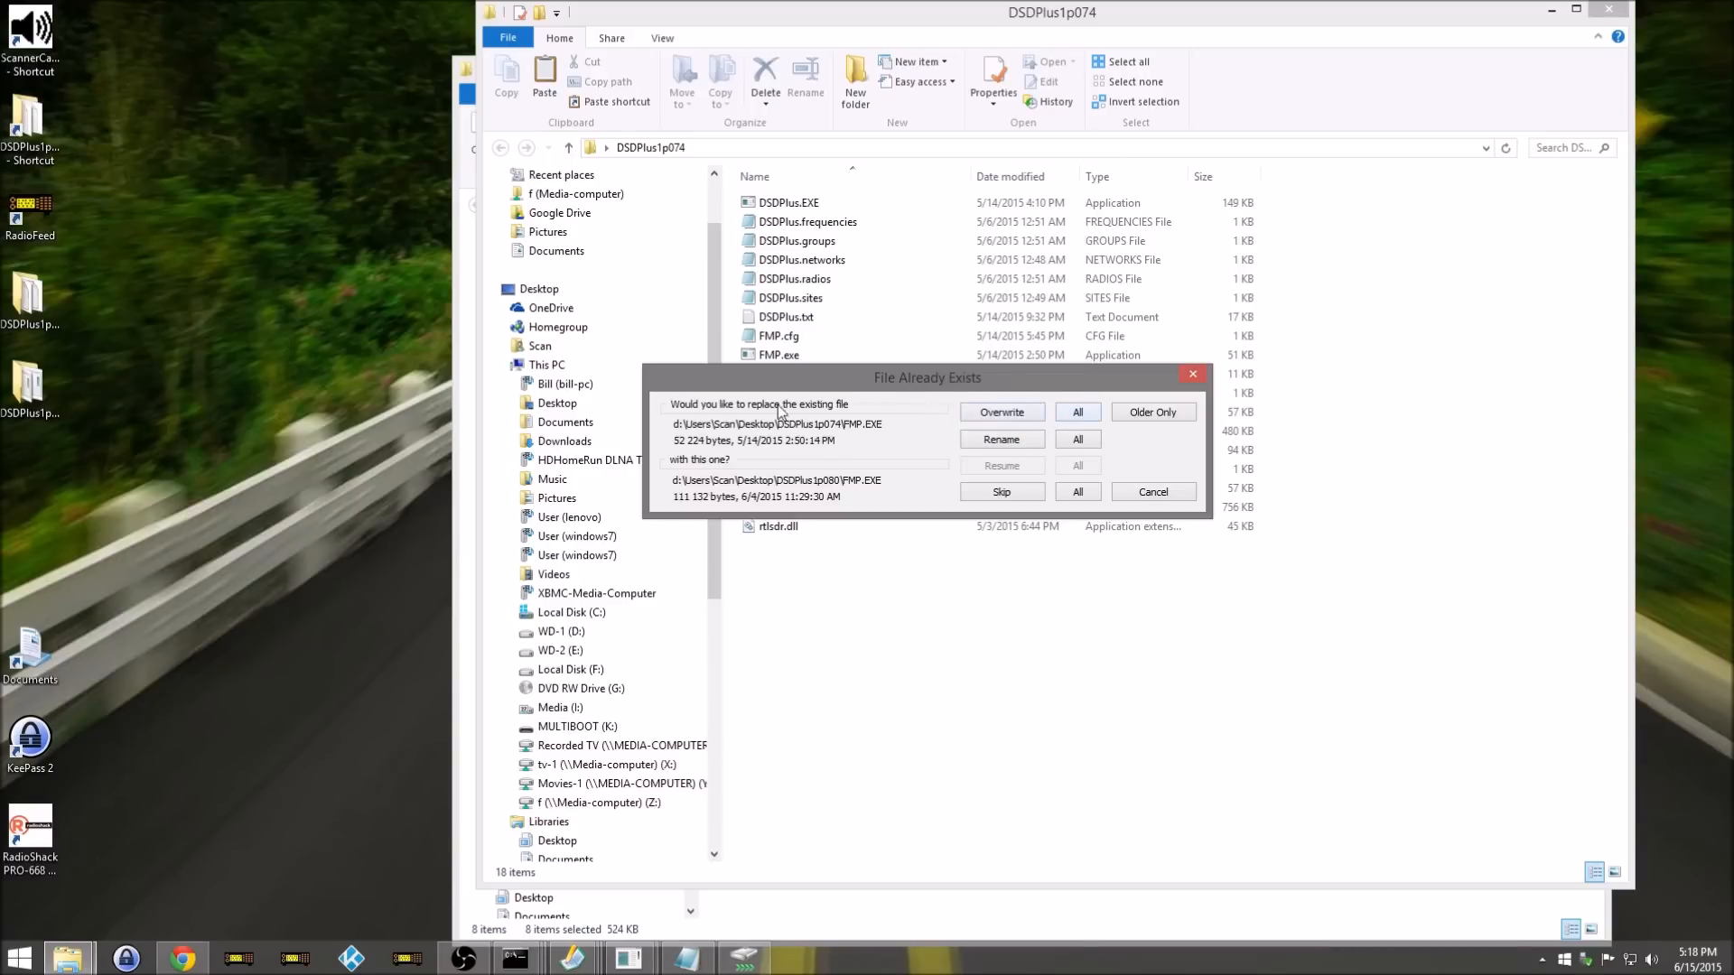
left_click(1078, 412)
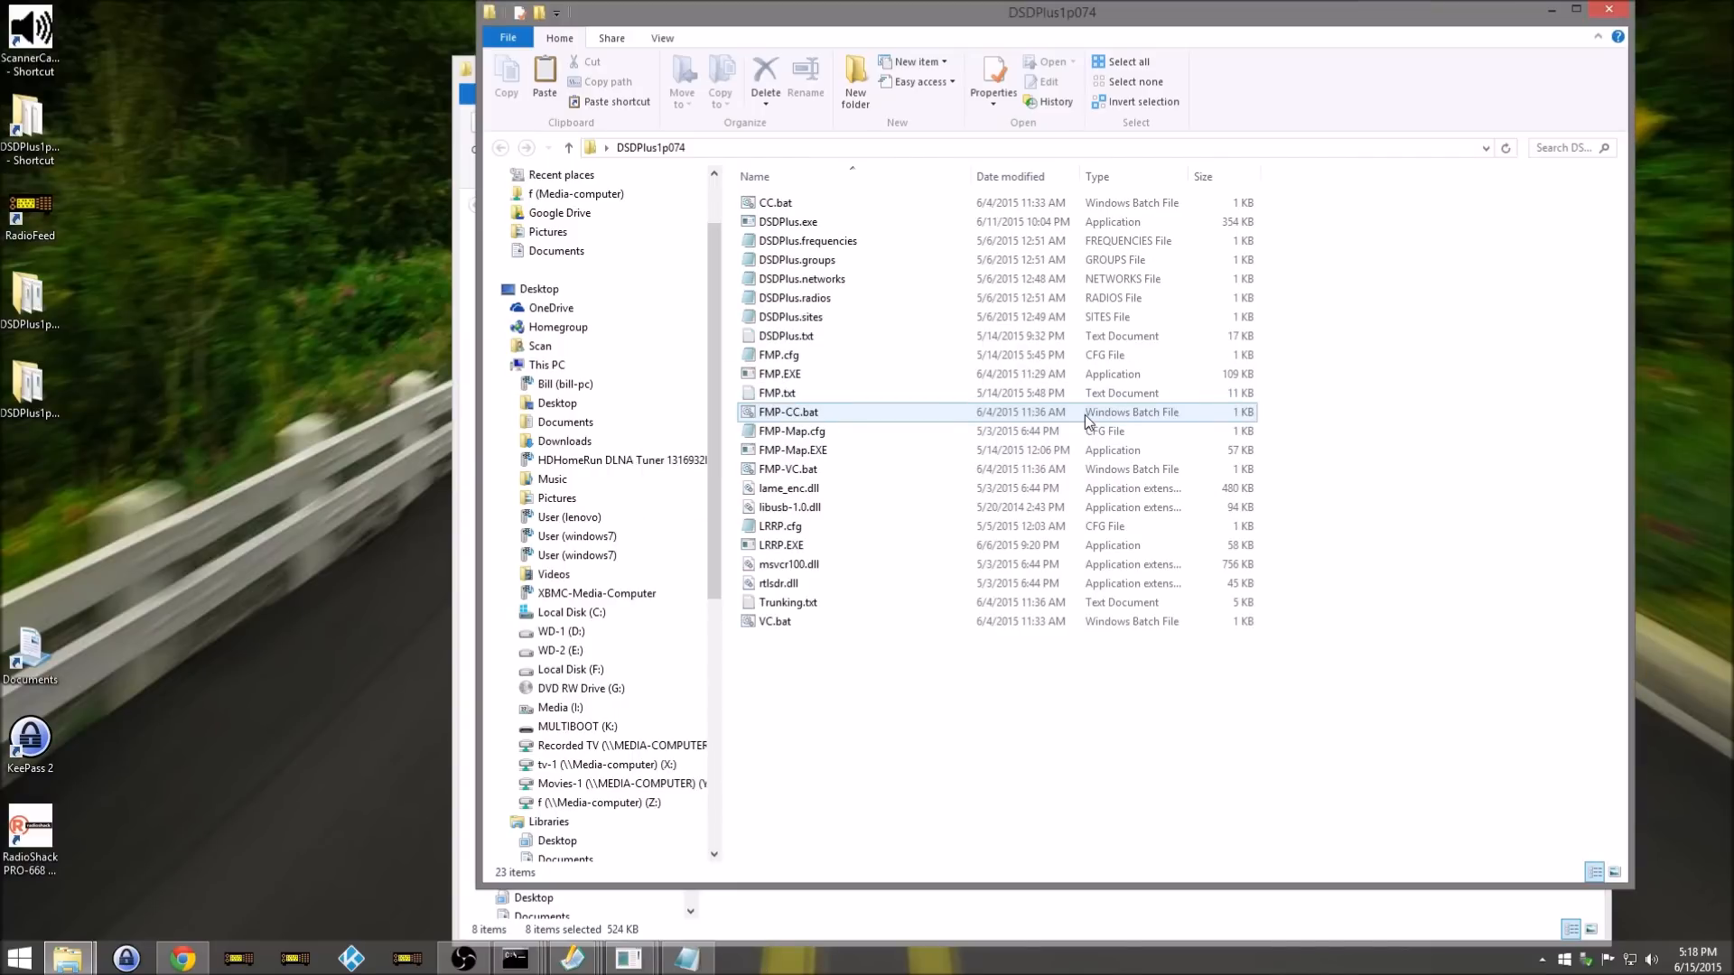
Step: Close both folder windows and delete the extracted DSDPlus1p080 folder from the desktop
left_click(291, 329)
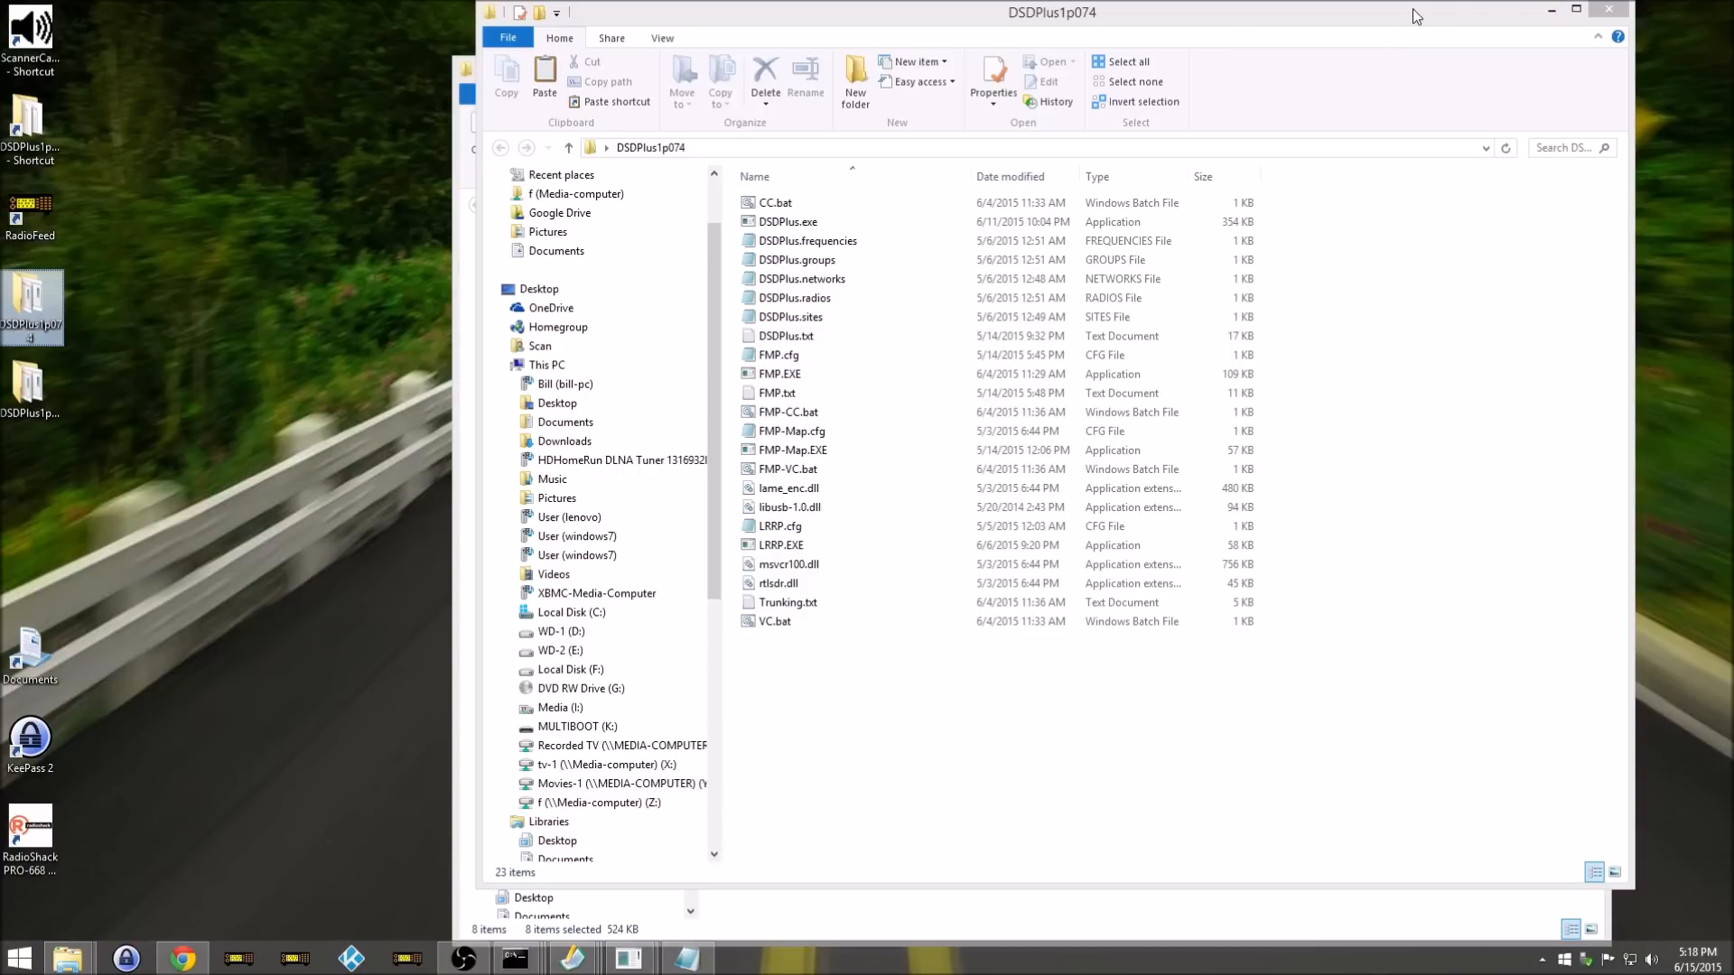
left_click(1608, 9)
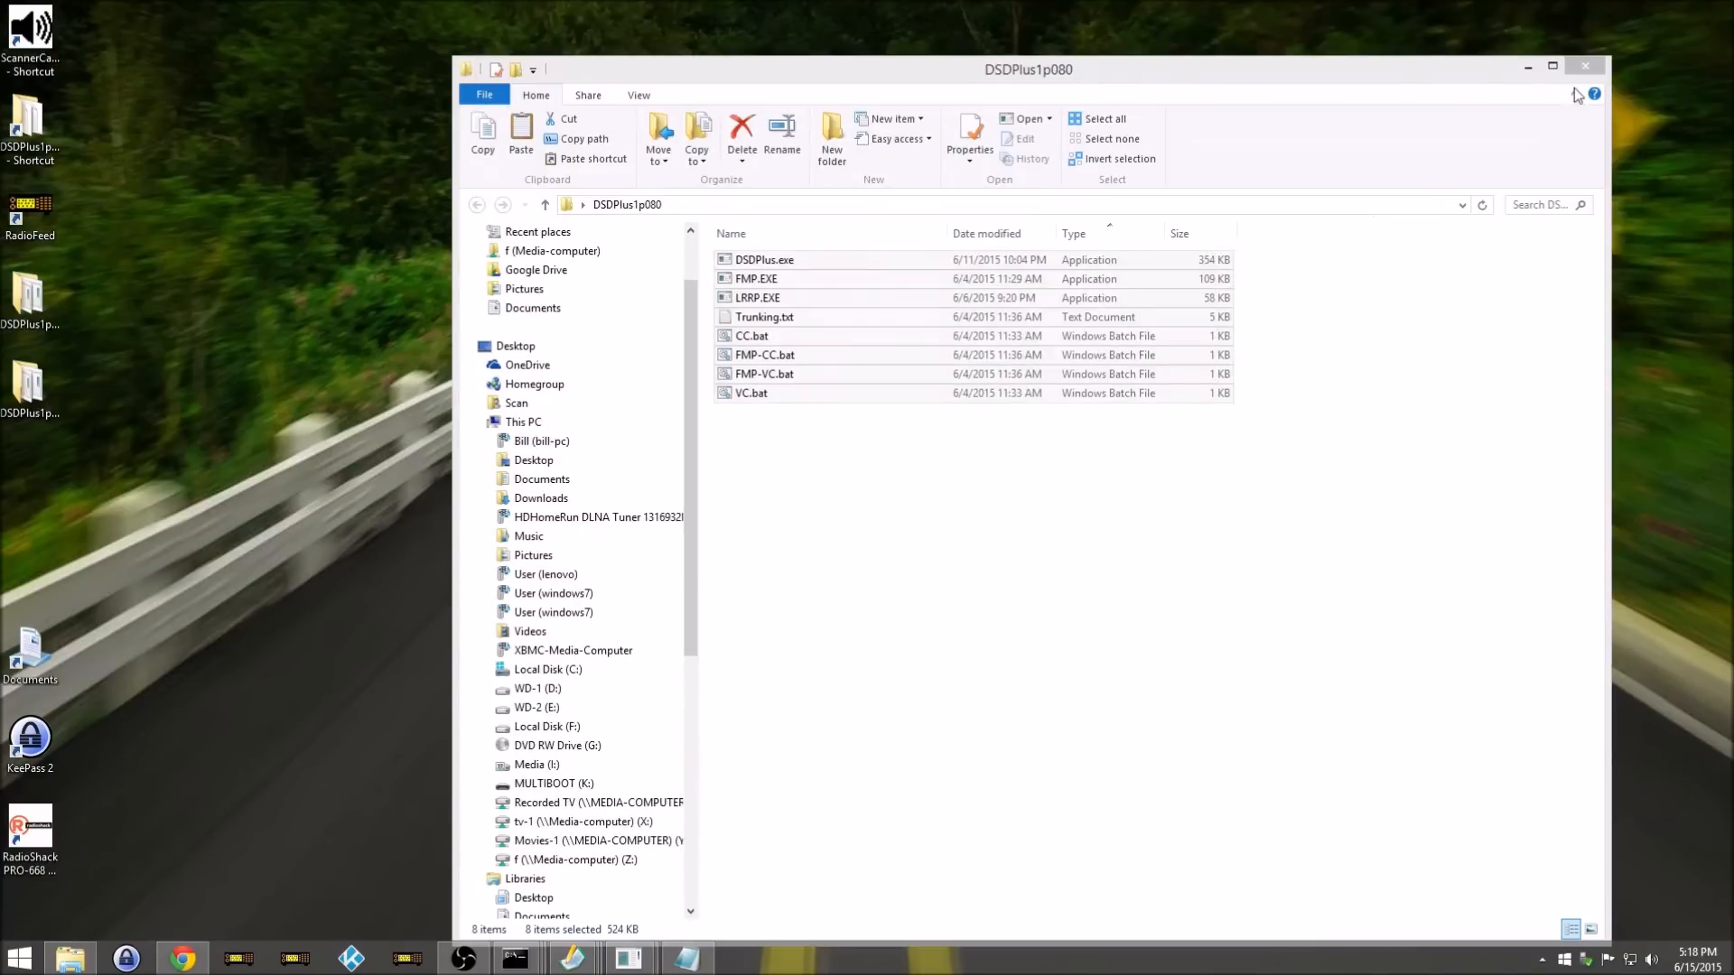
left_click(1597, 67)
left_click(50, 384)
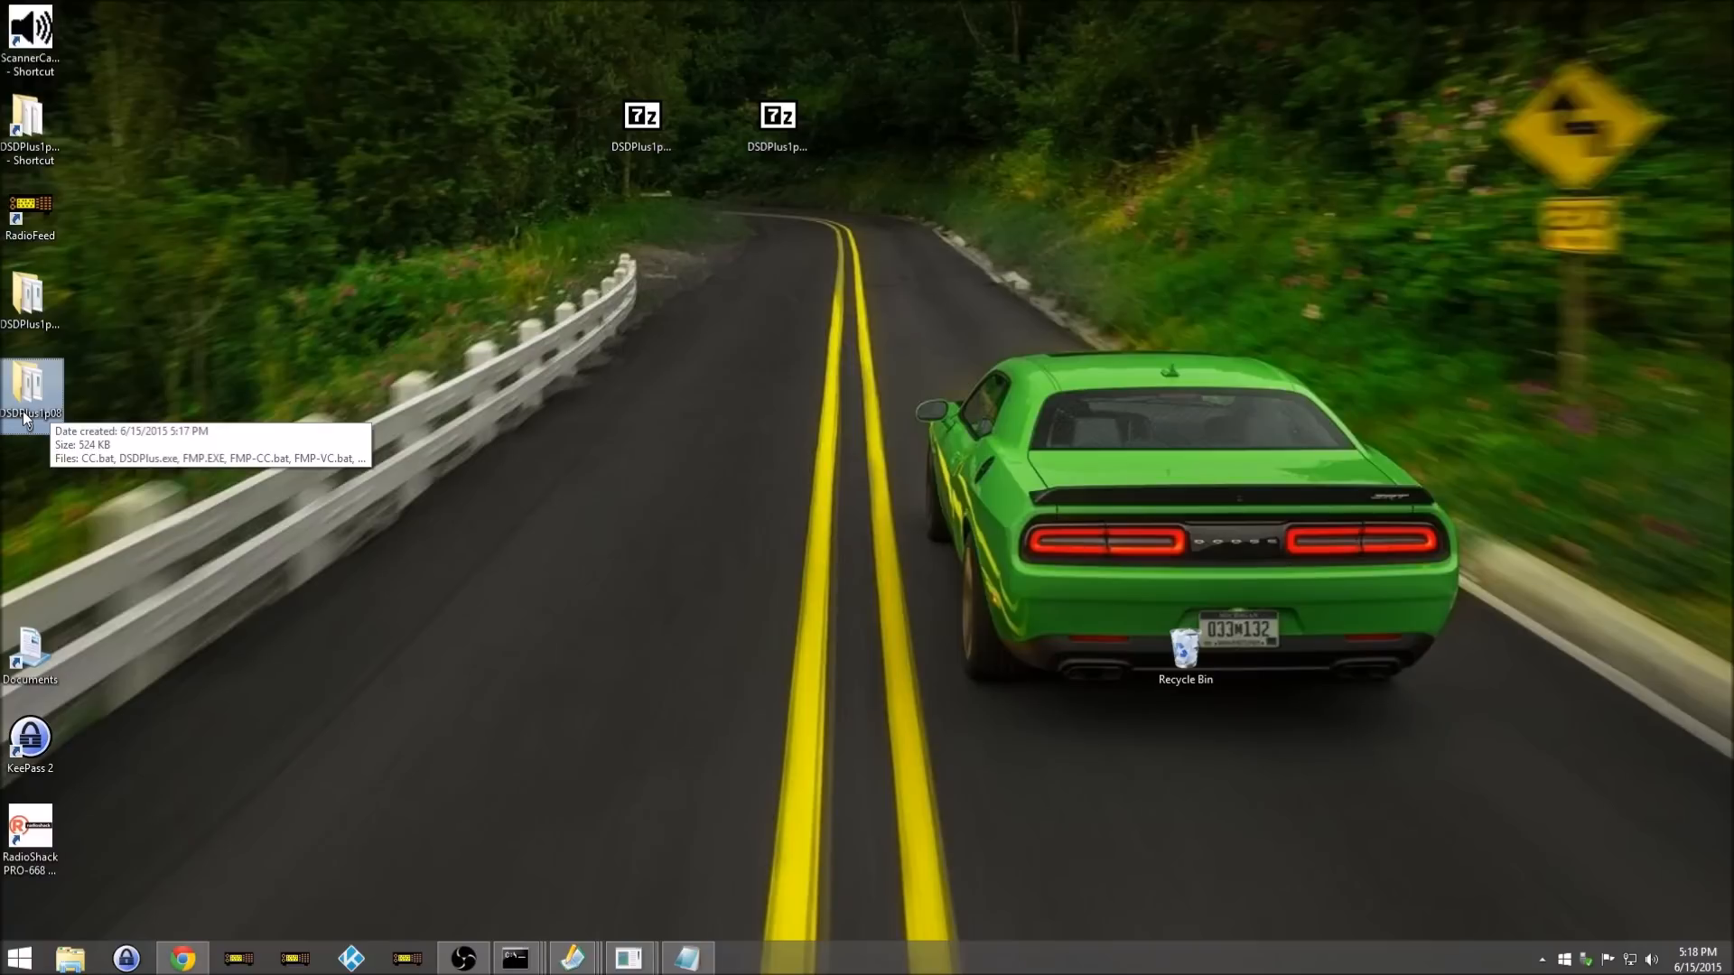
right_click(24, 413)
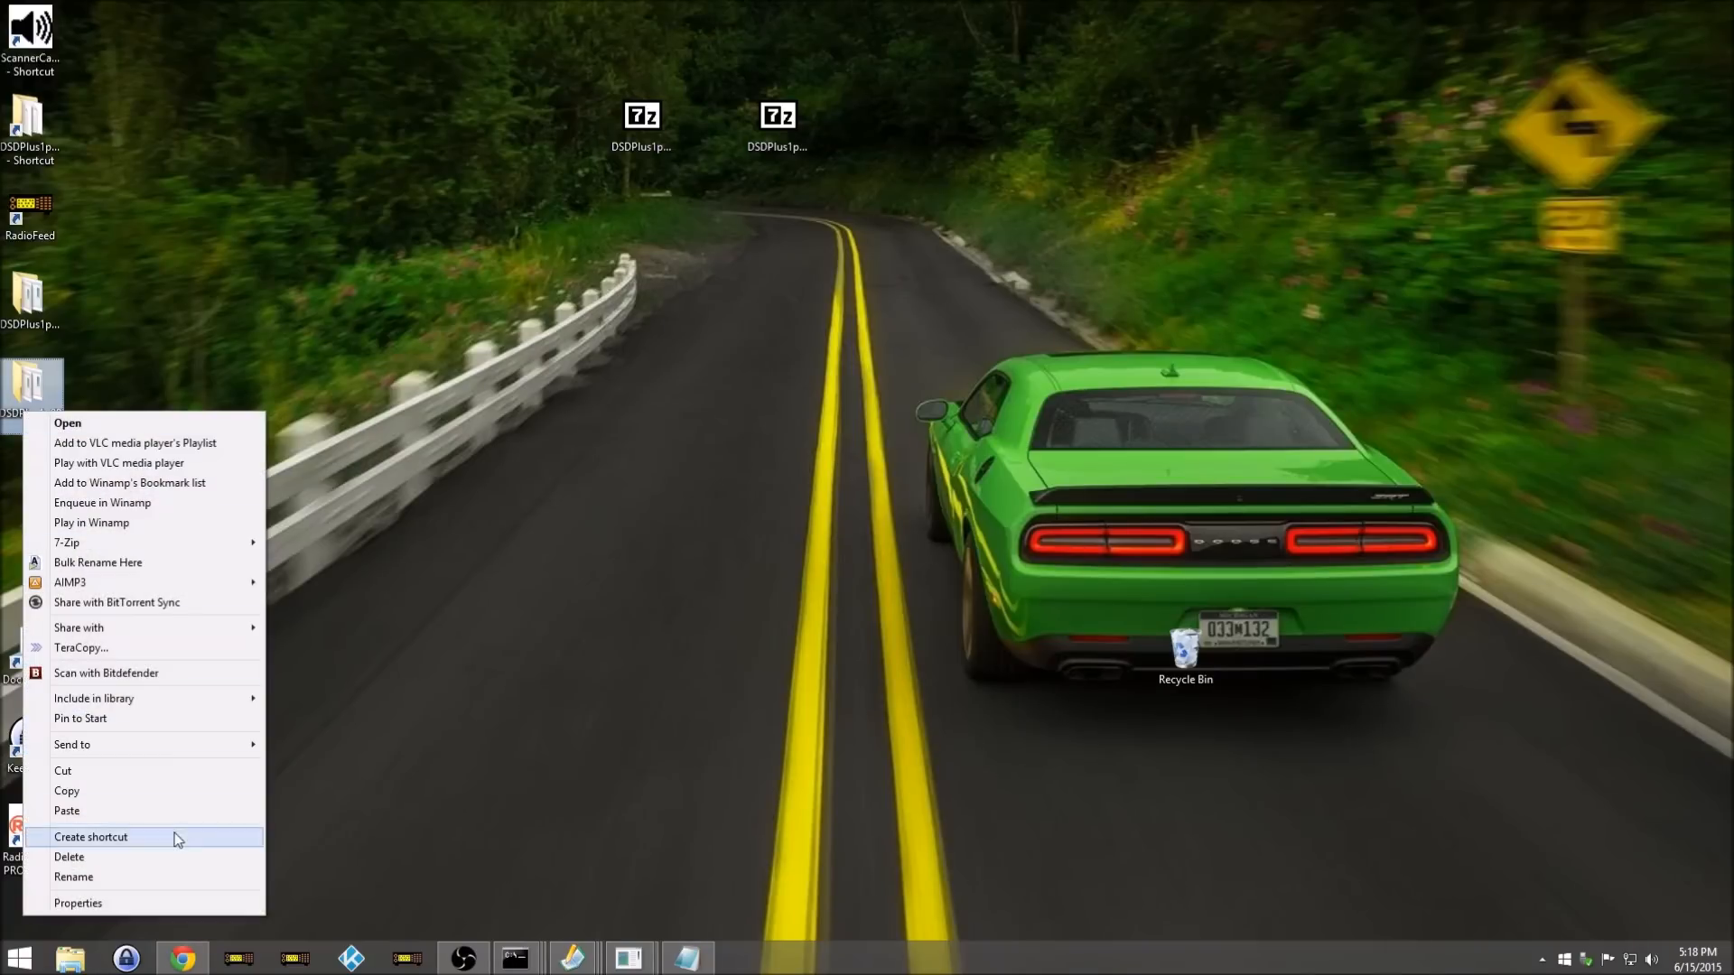
left_click(168, 856)
Step: Rename the DSDPlus1p074 folder on the desktop as DSDPlus1p08t
left_click(20, 291)
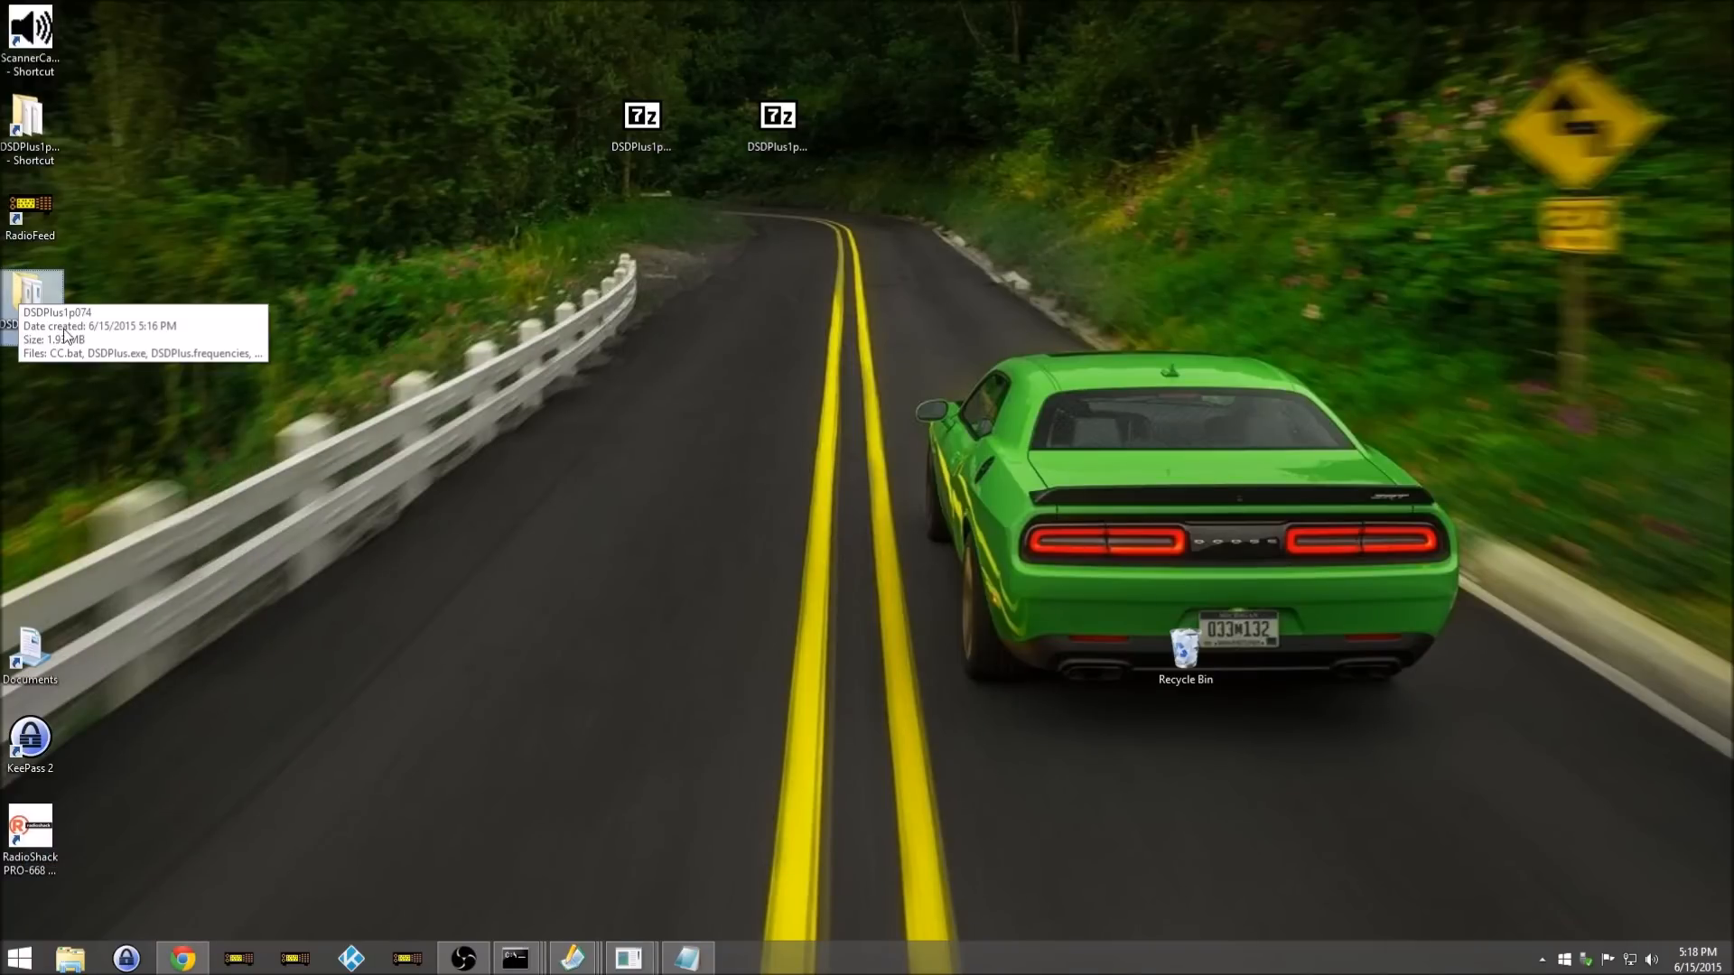
right_click(43, 325)
left_click(100, 796)
left_click(41, 337)
key("BackSpace")
key("BackSpace")
type("8t")
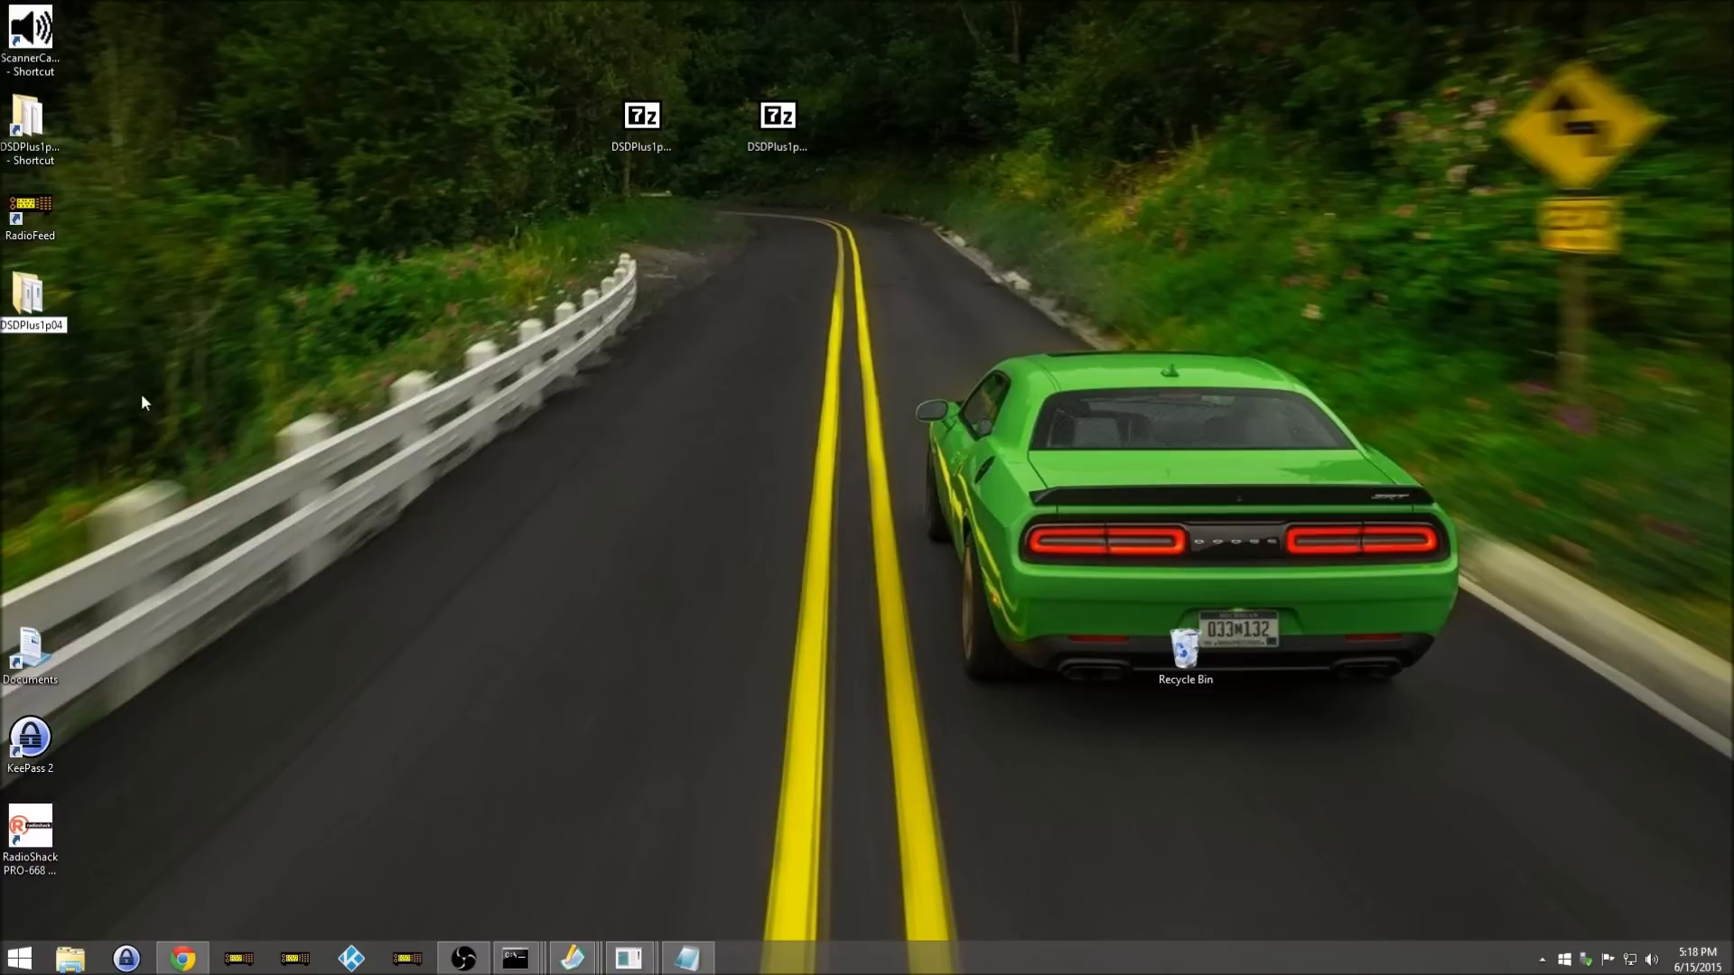
key("Return")
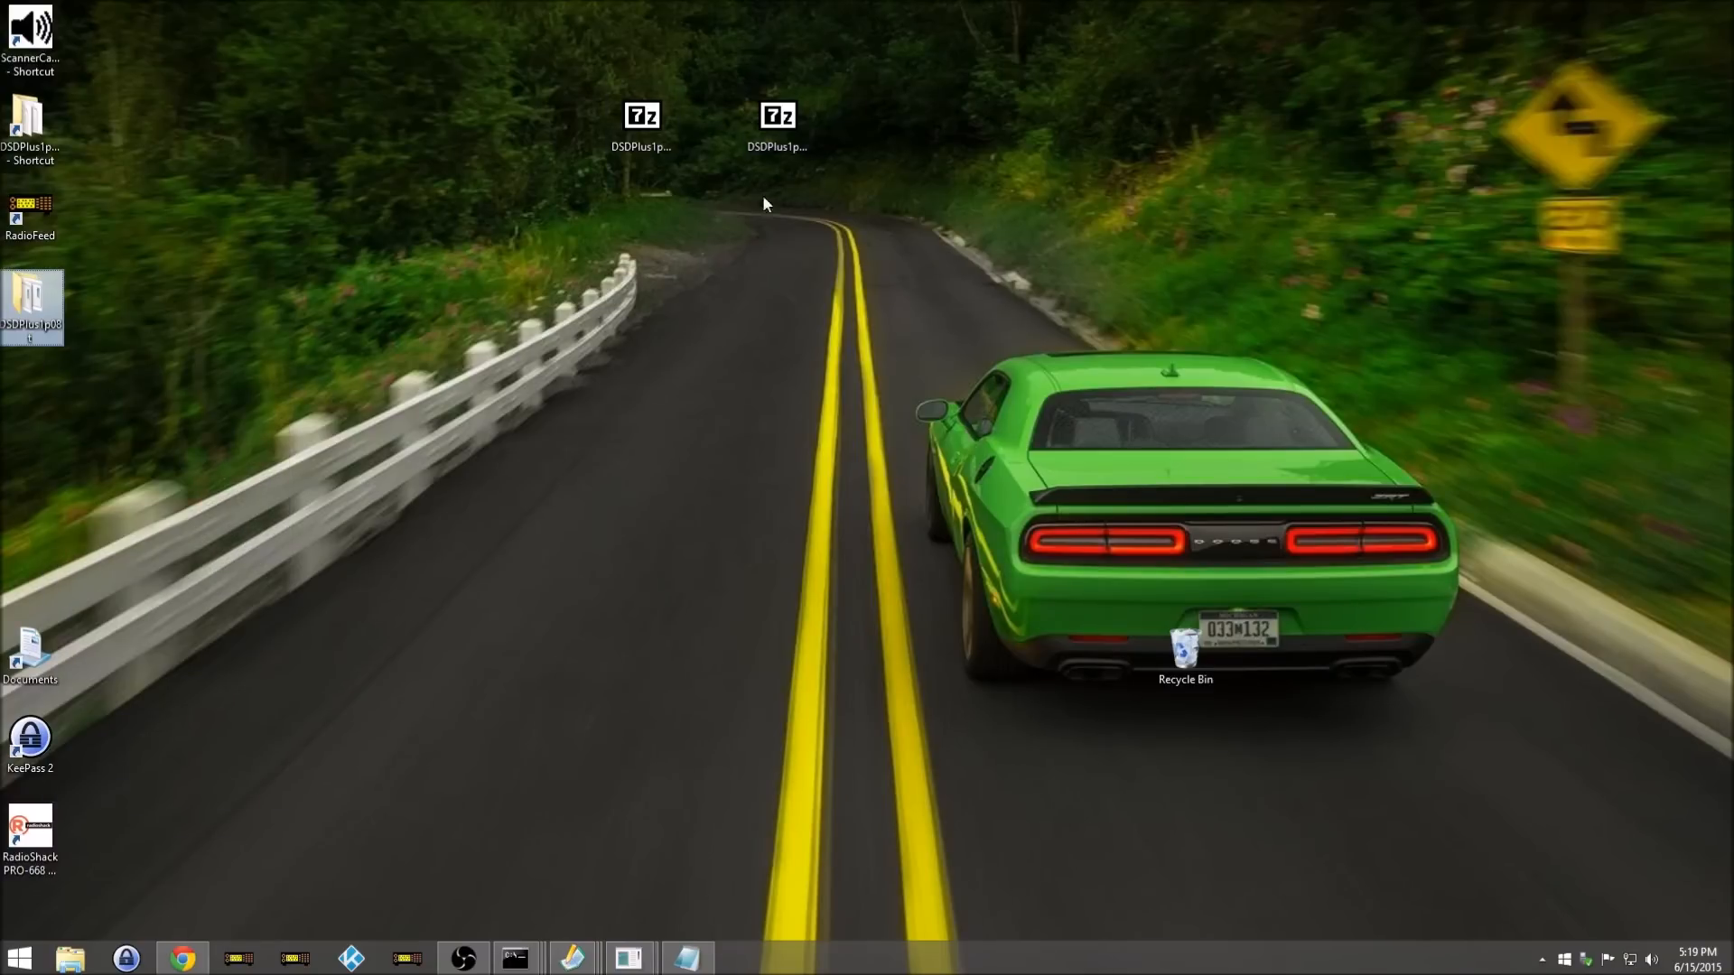
Step: Move the DSDPlus1p08t folder near the two archives on the desktop and open it
left_click_drag(869, 231, 896, 197)
left_click(38, 304)
double_click(913, 225)
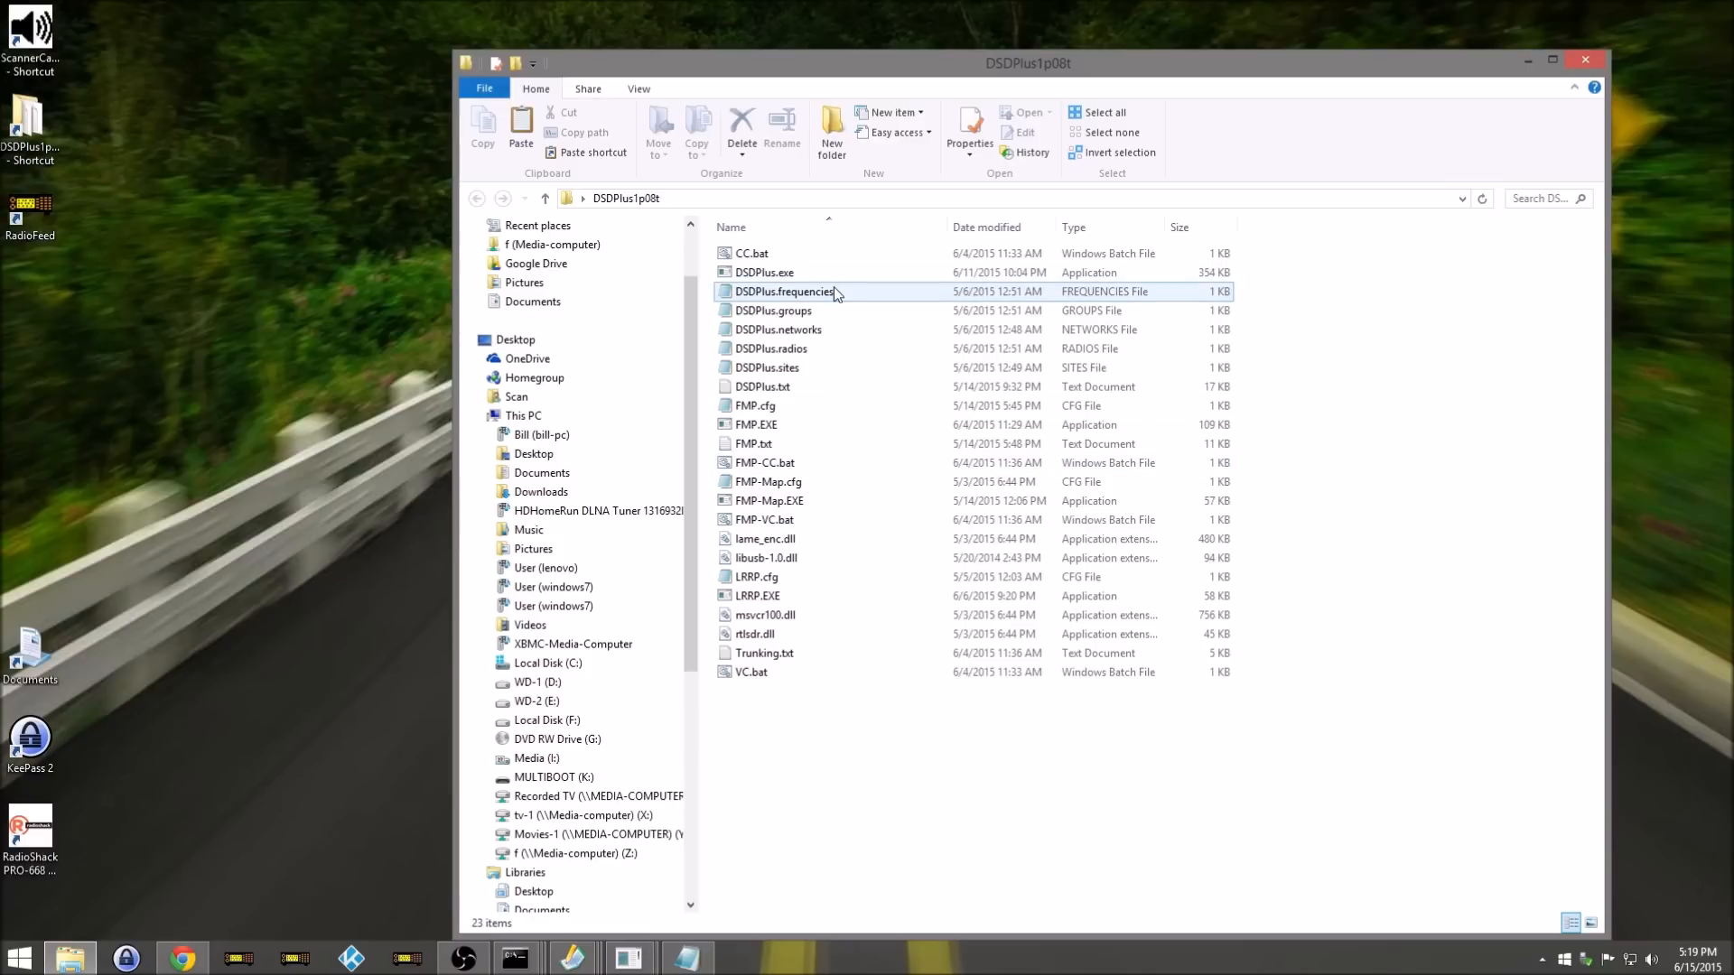
Step: Point out the batch files CC.bat, FMP-CC.bat, FMP-VC.bat and VC.bat by selecting them together
left_click(790, 253)
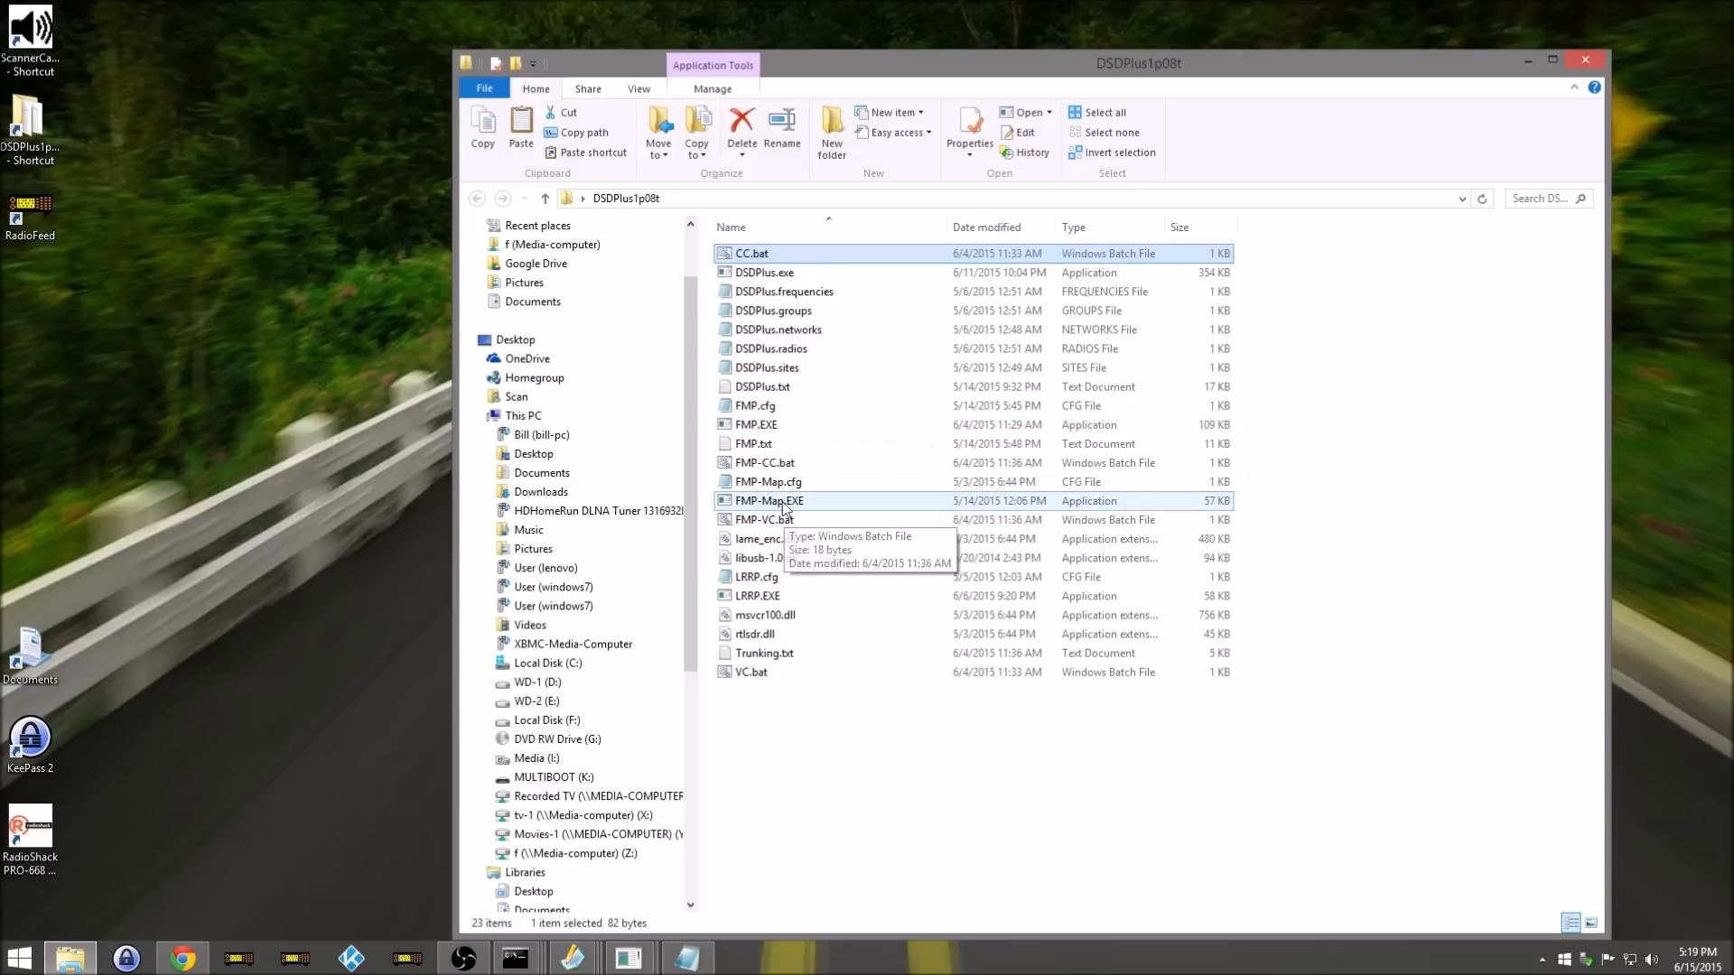
left_click(777, 466, "ctrl")
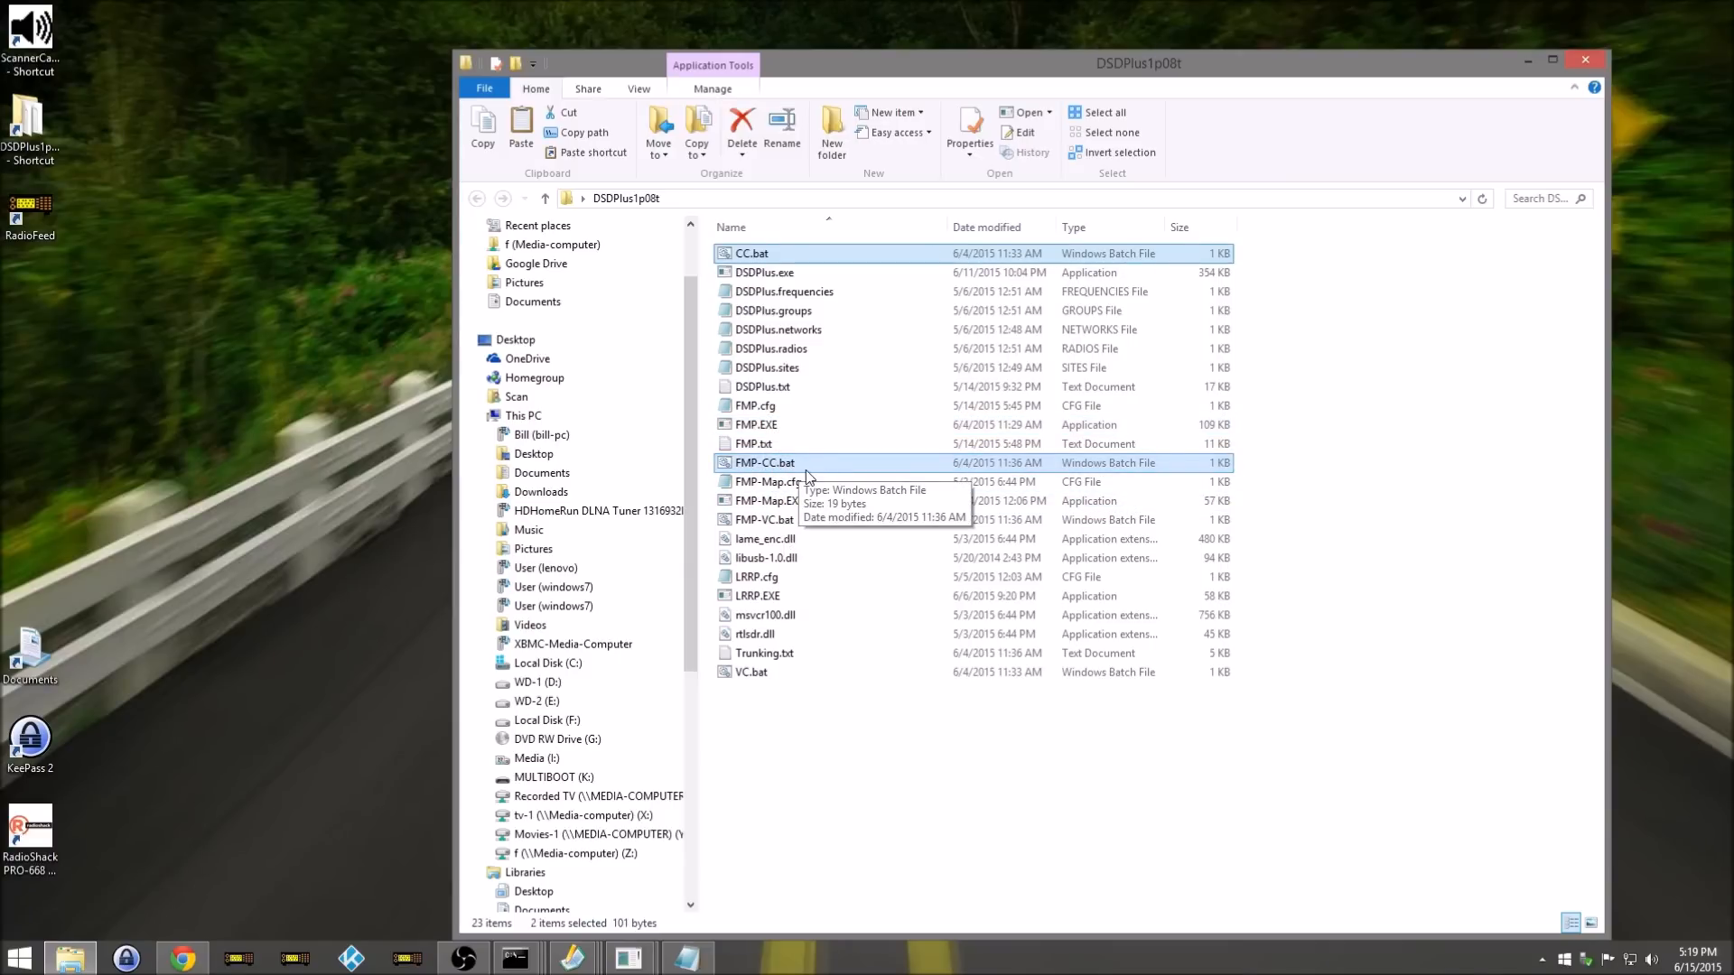
left_click(811, 519, "ctrl")
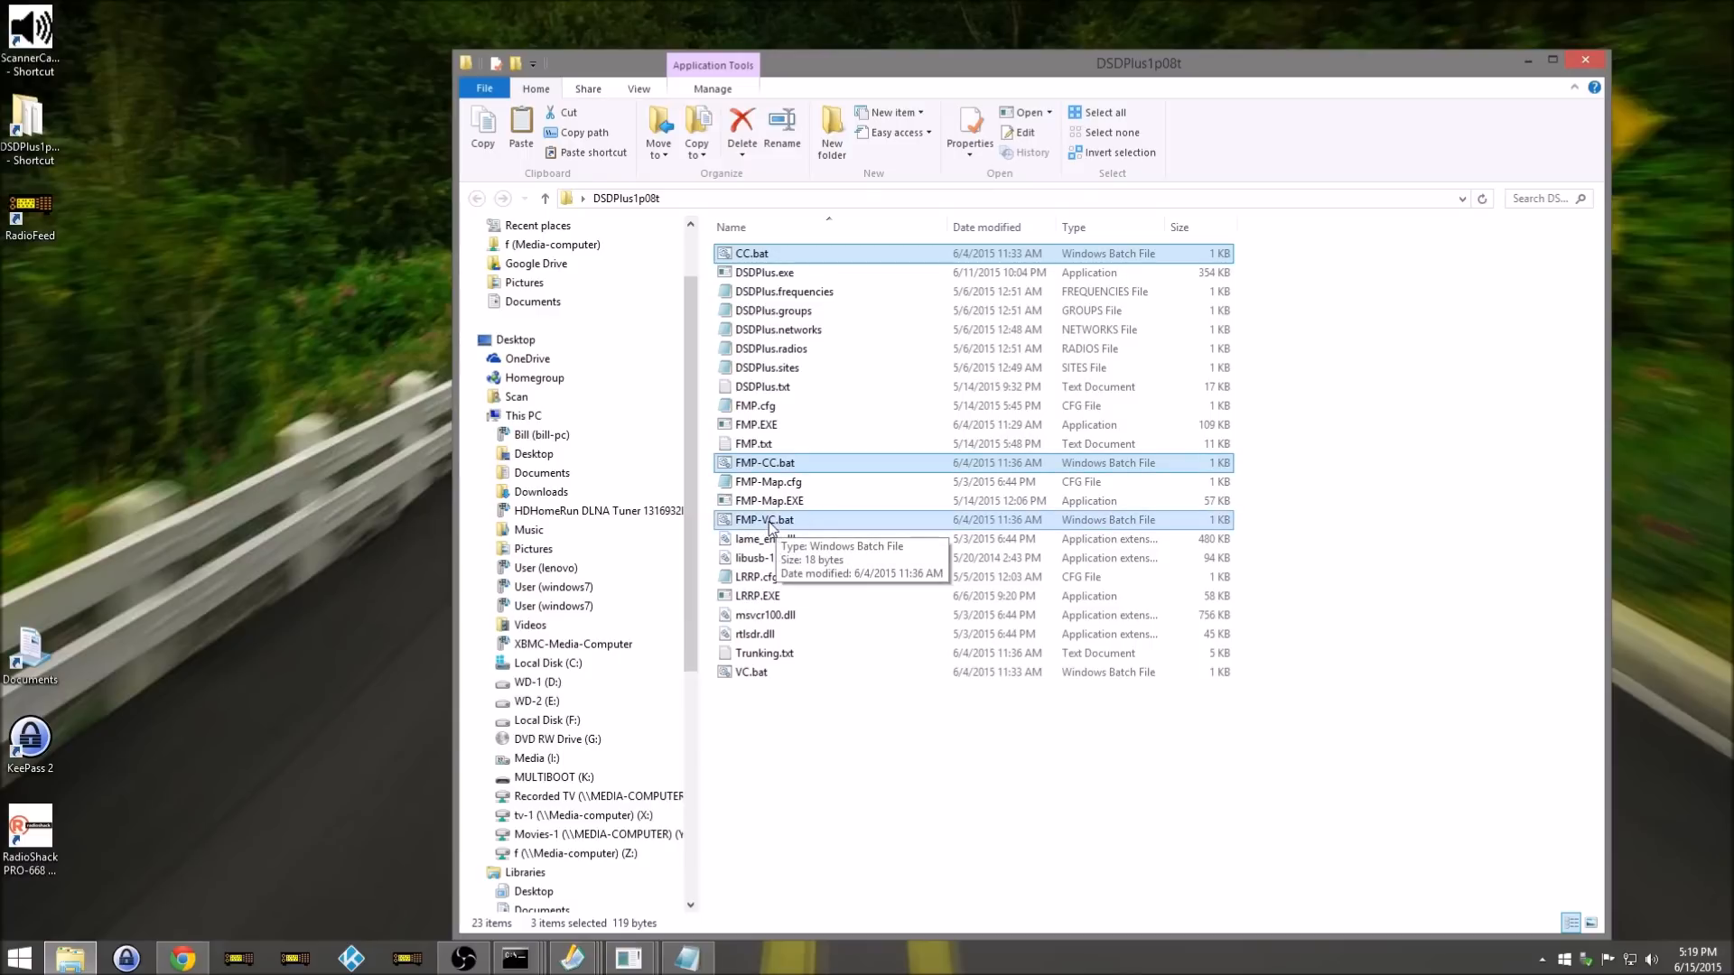
left_click(749, 675, "ctrl")
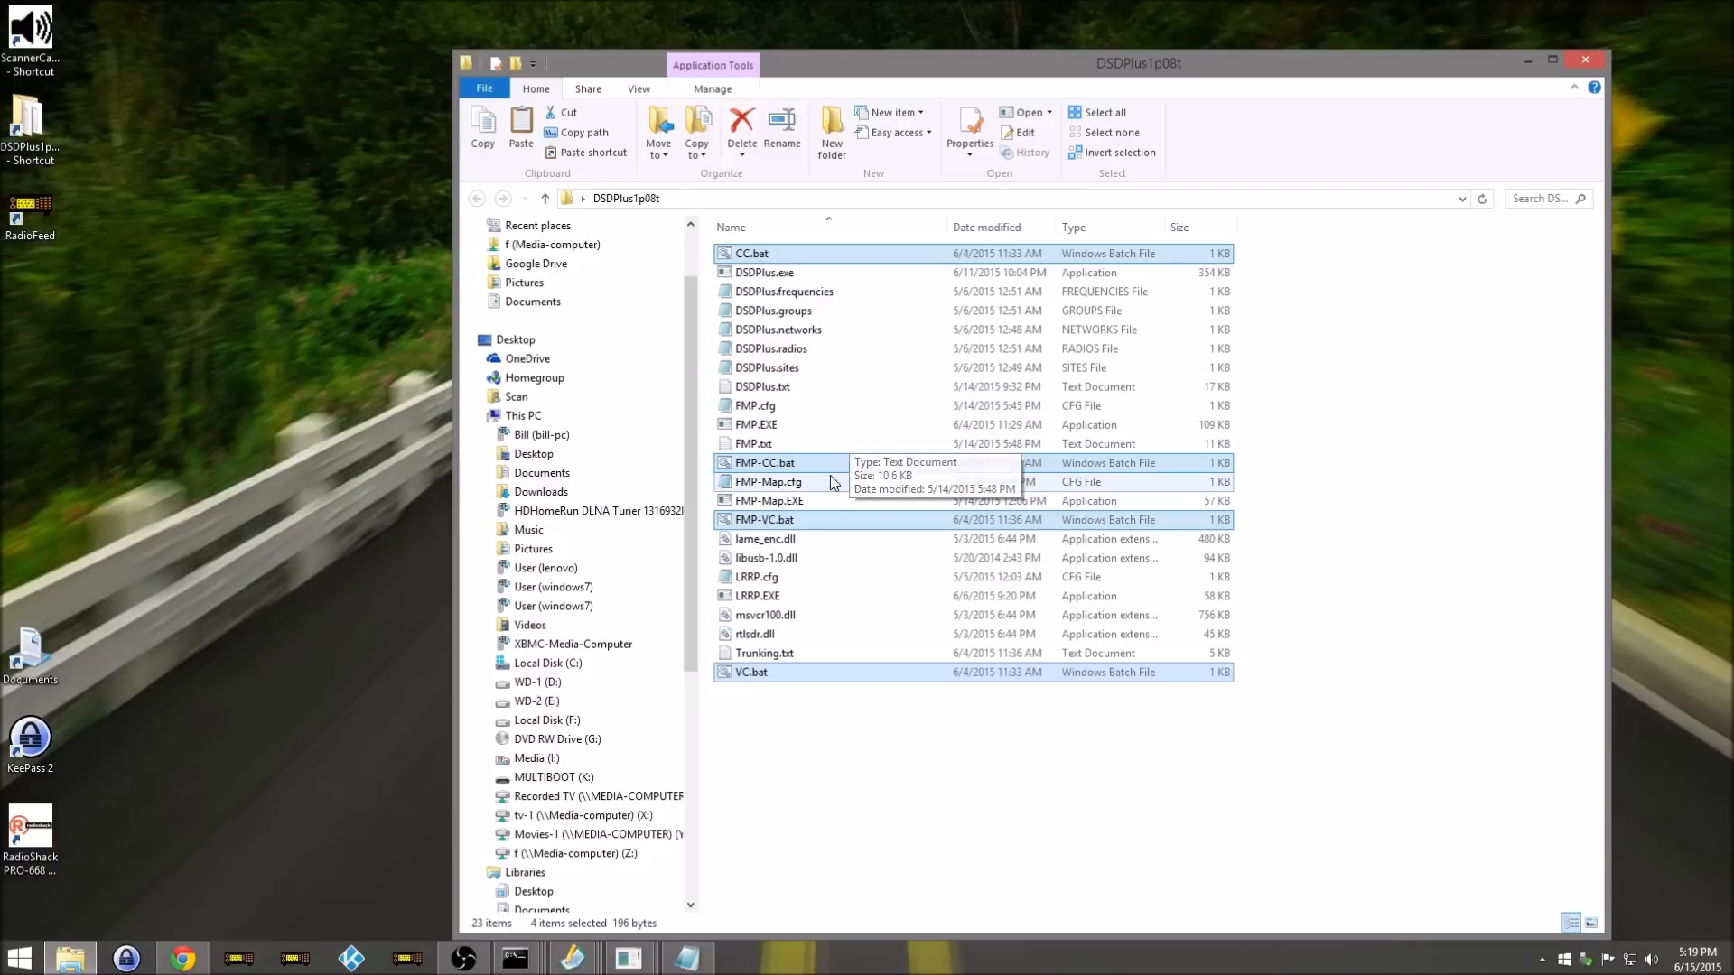
left_click(788, 259)
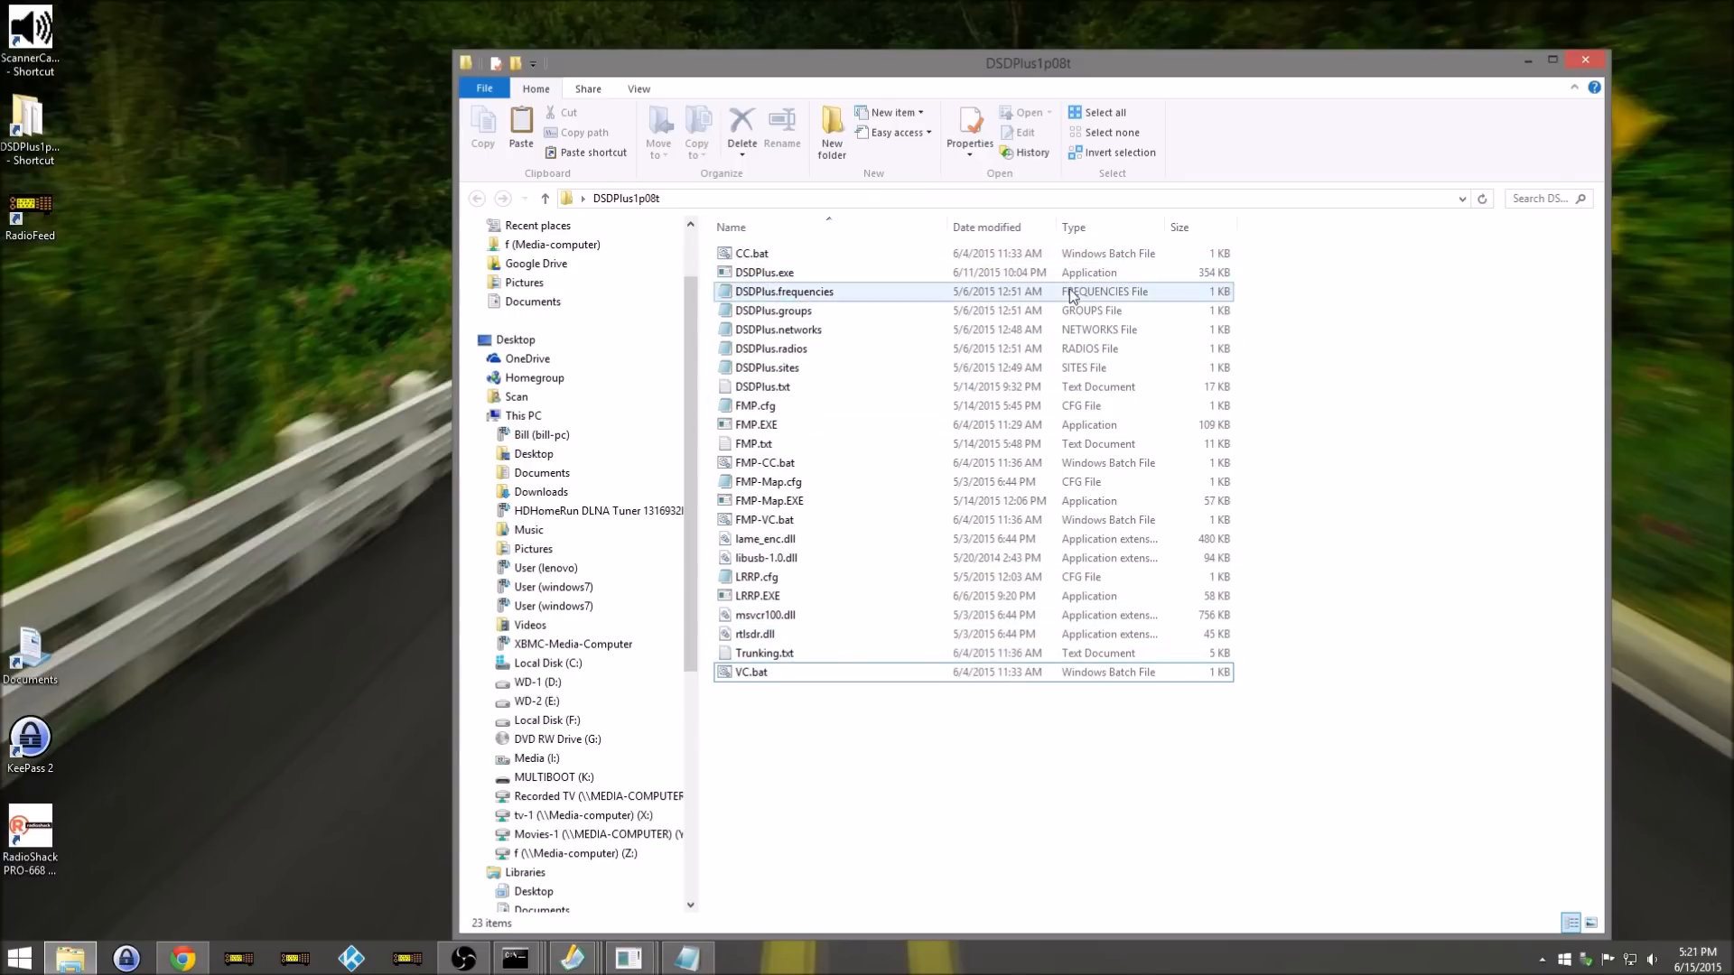
Step: Sort the DSDPlus1p08t folder's files by type and pick out CC.bat among the batch files
left_click(1093, 227)
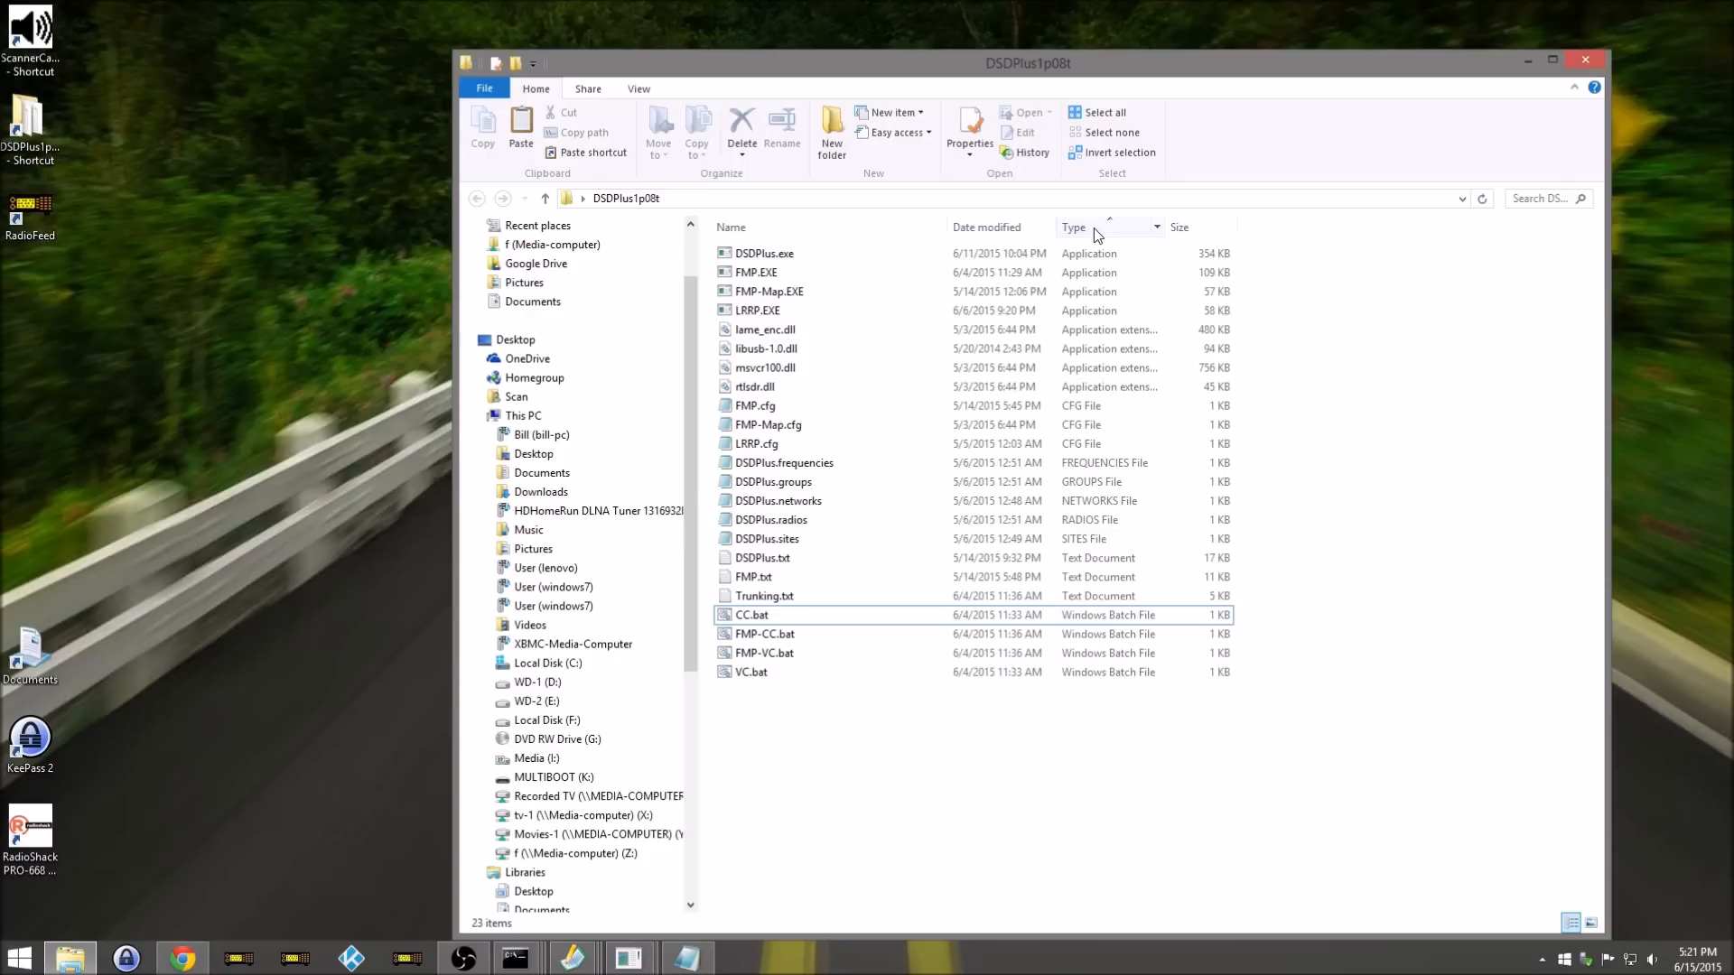
left_click(759, 621)
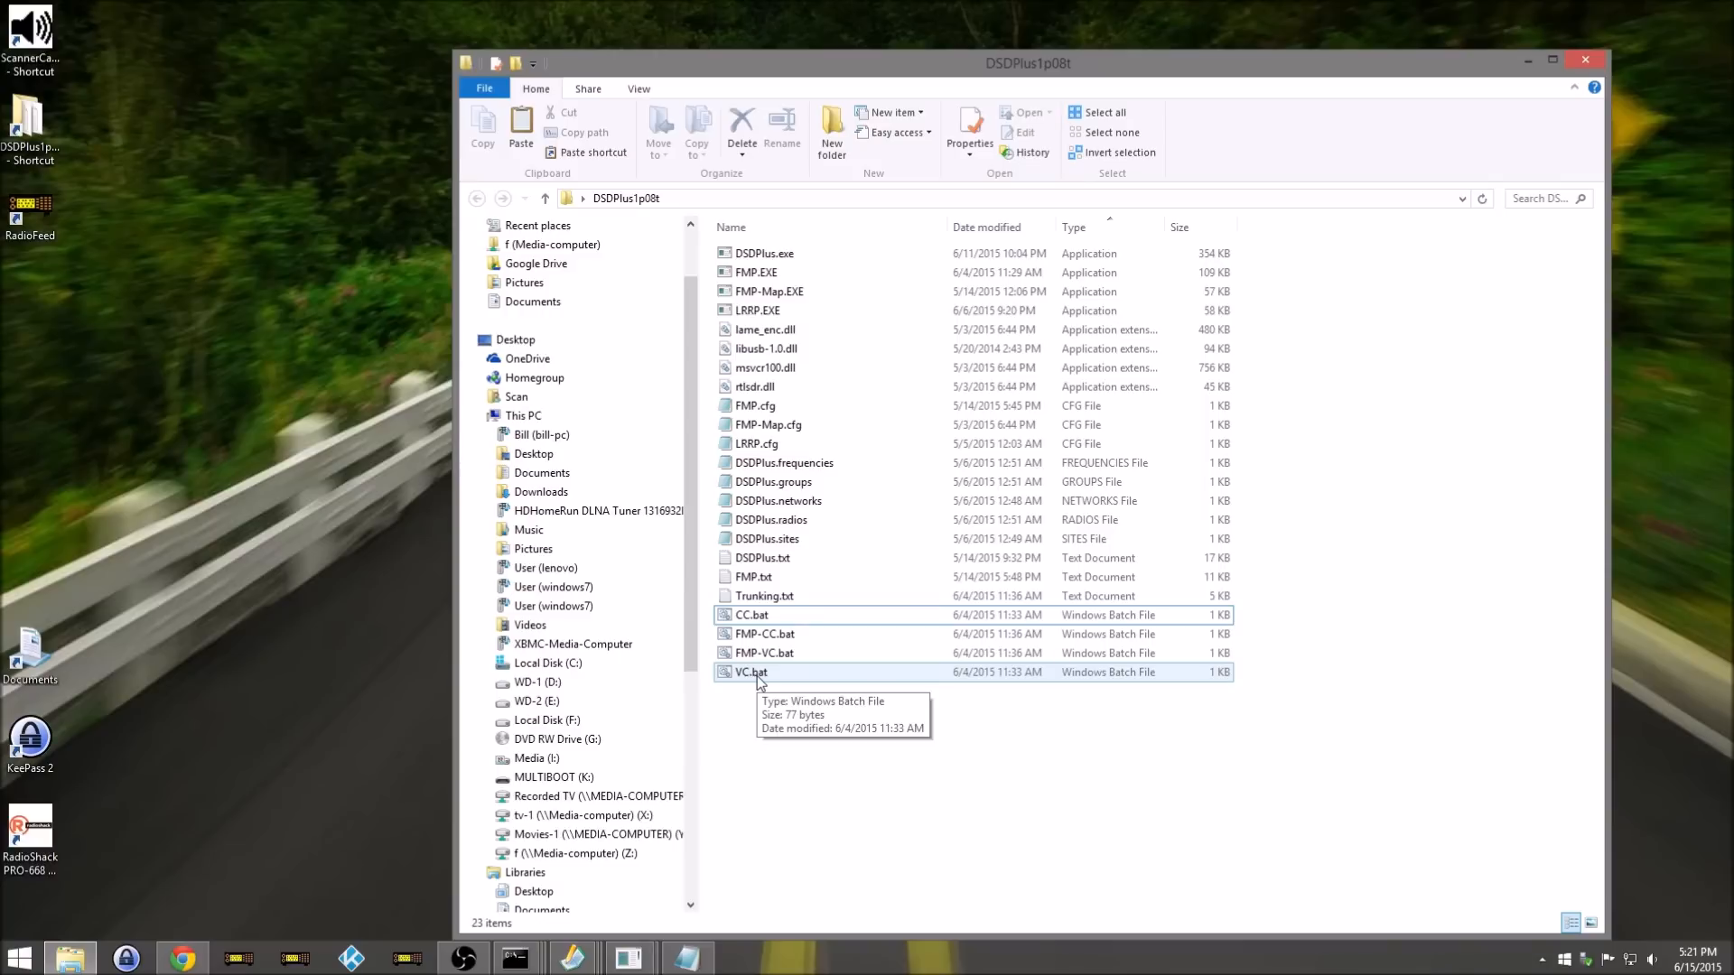
left_click(796, 621)
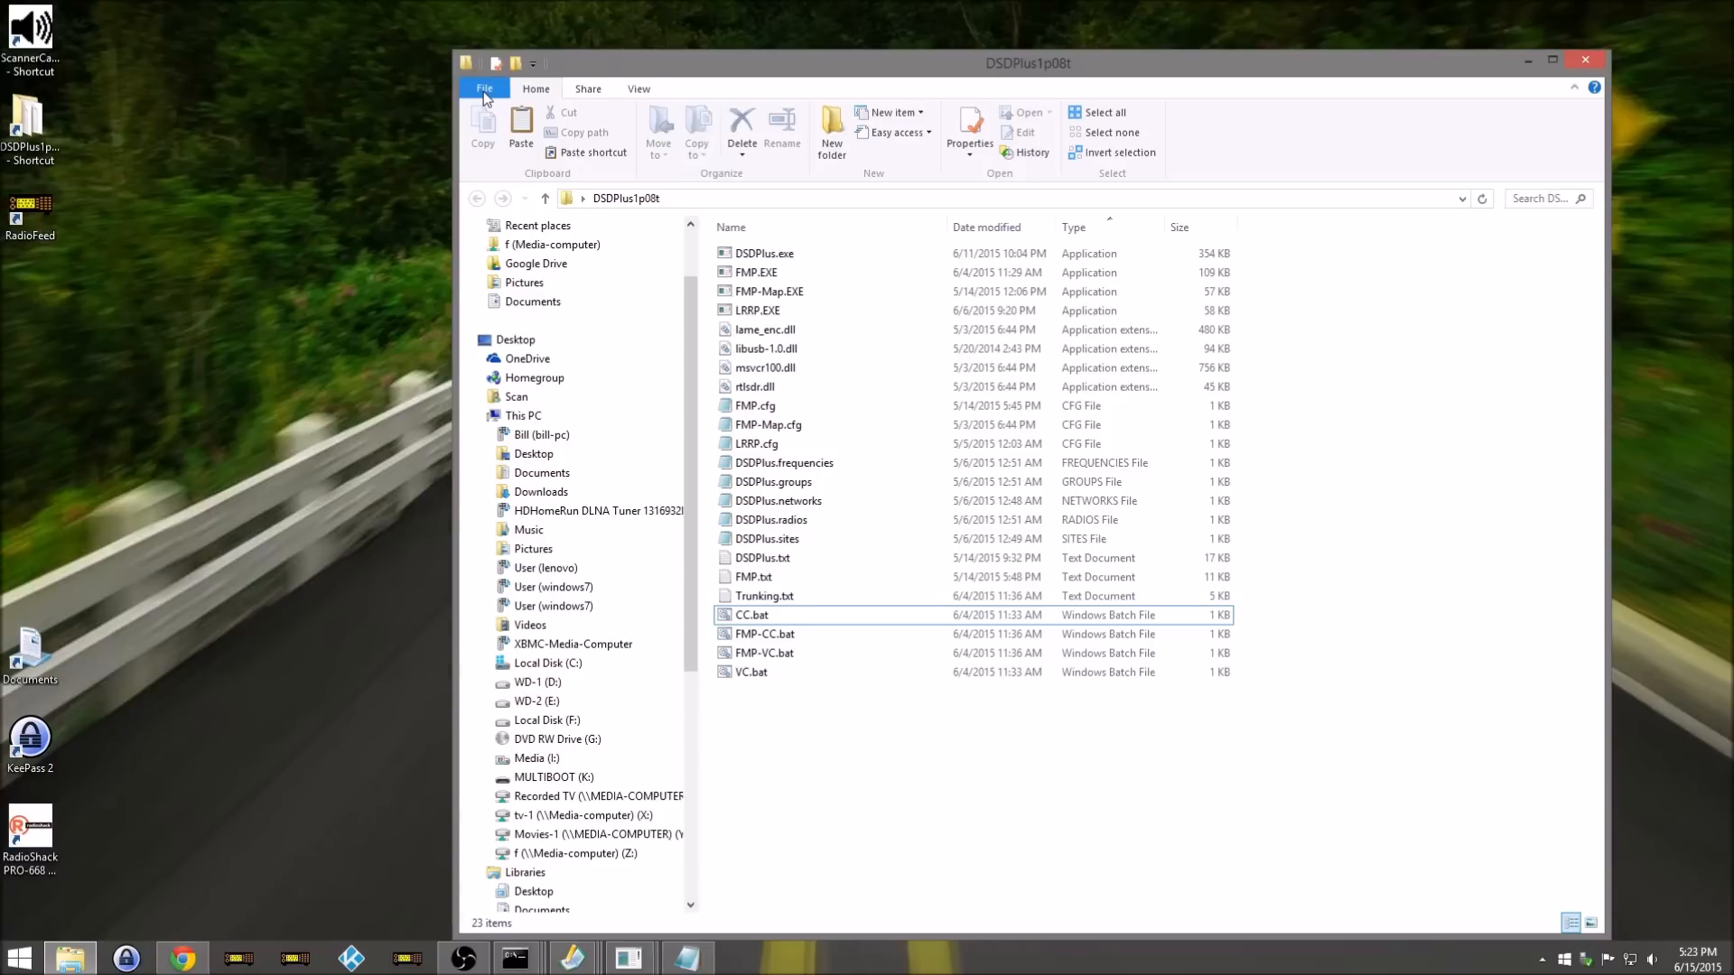
Step: Open a command prompt in the DSDPlus1p08t folder and close it again
left_click(484, 90)
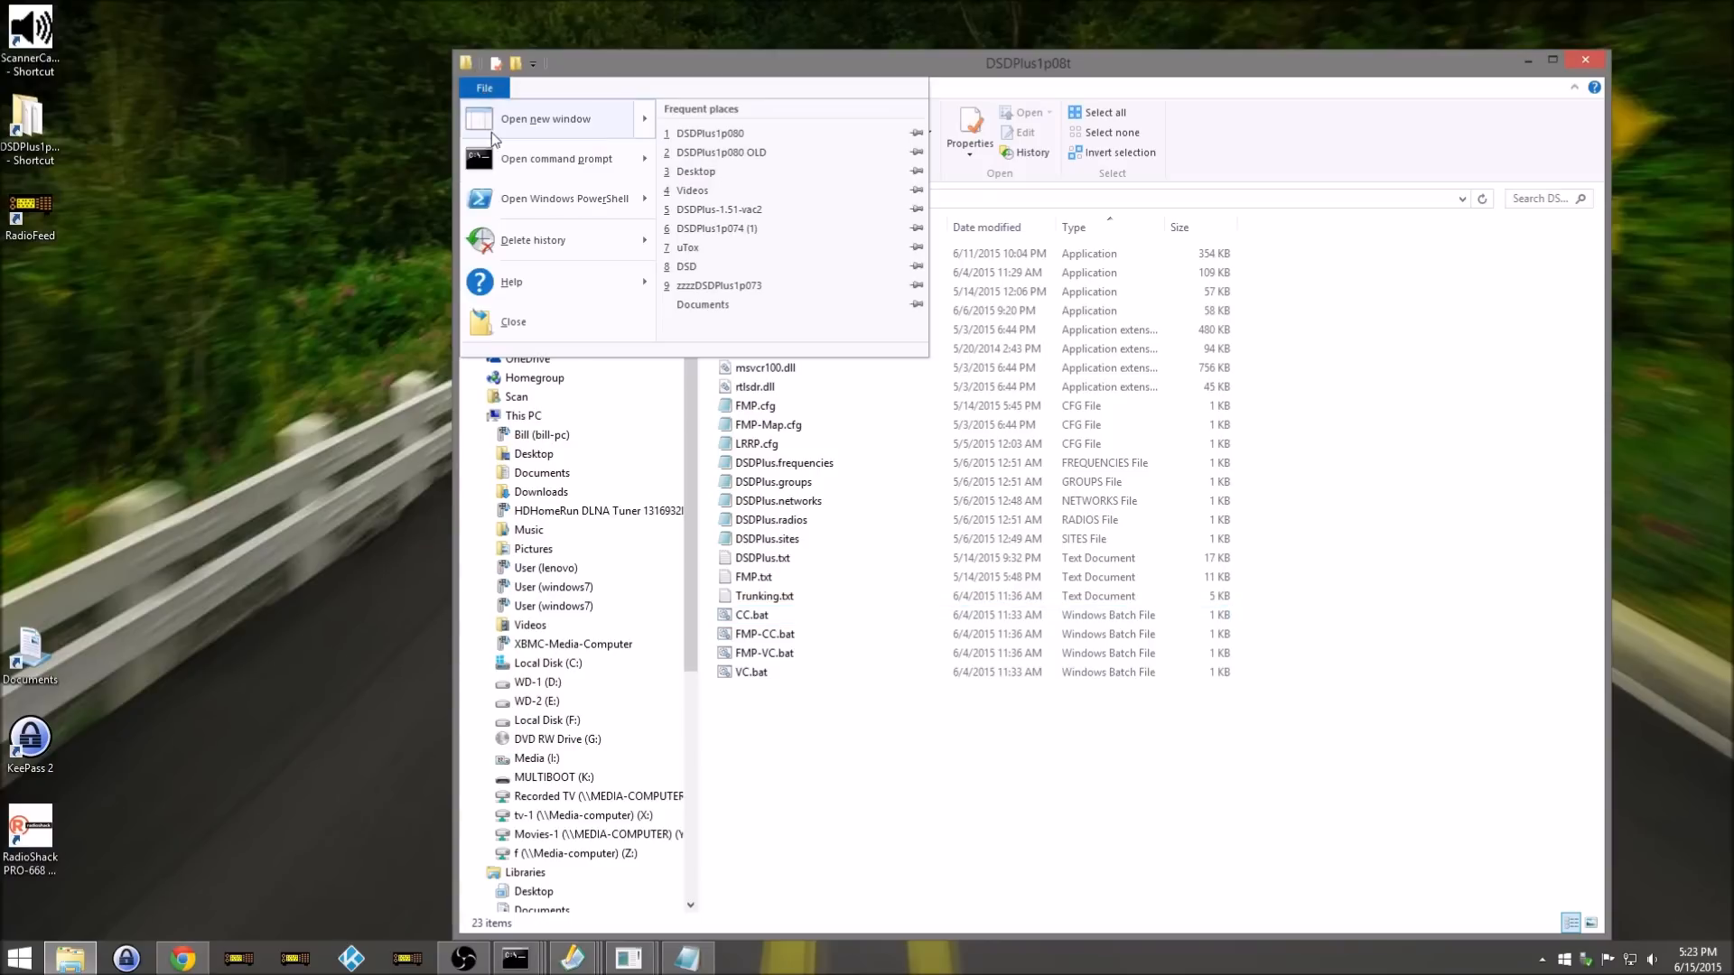
mouse_move(498, 159)
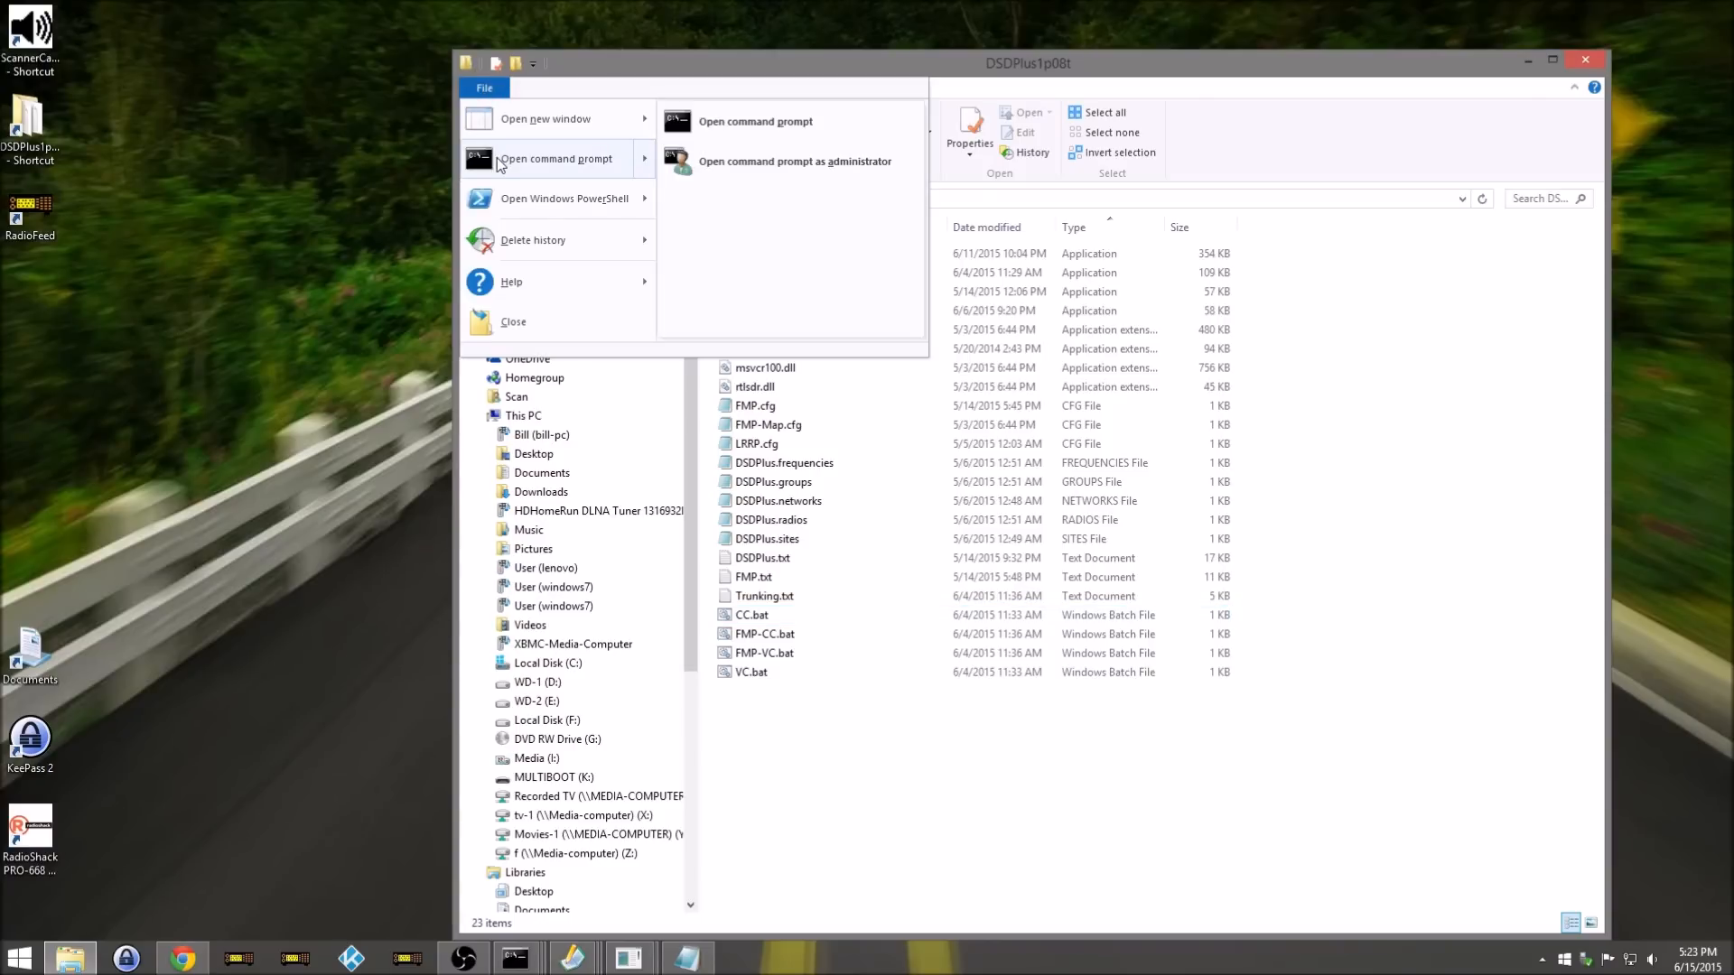
left_click(498, 159)
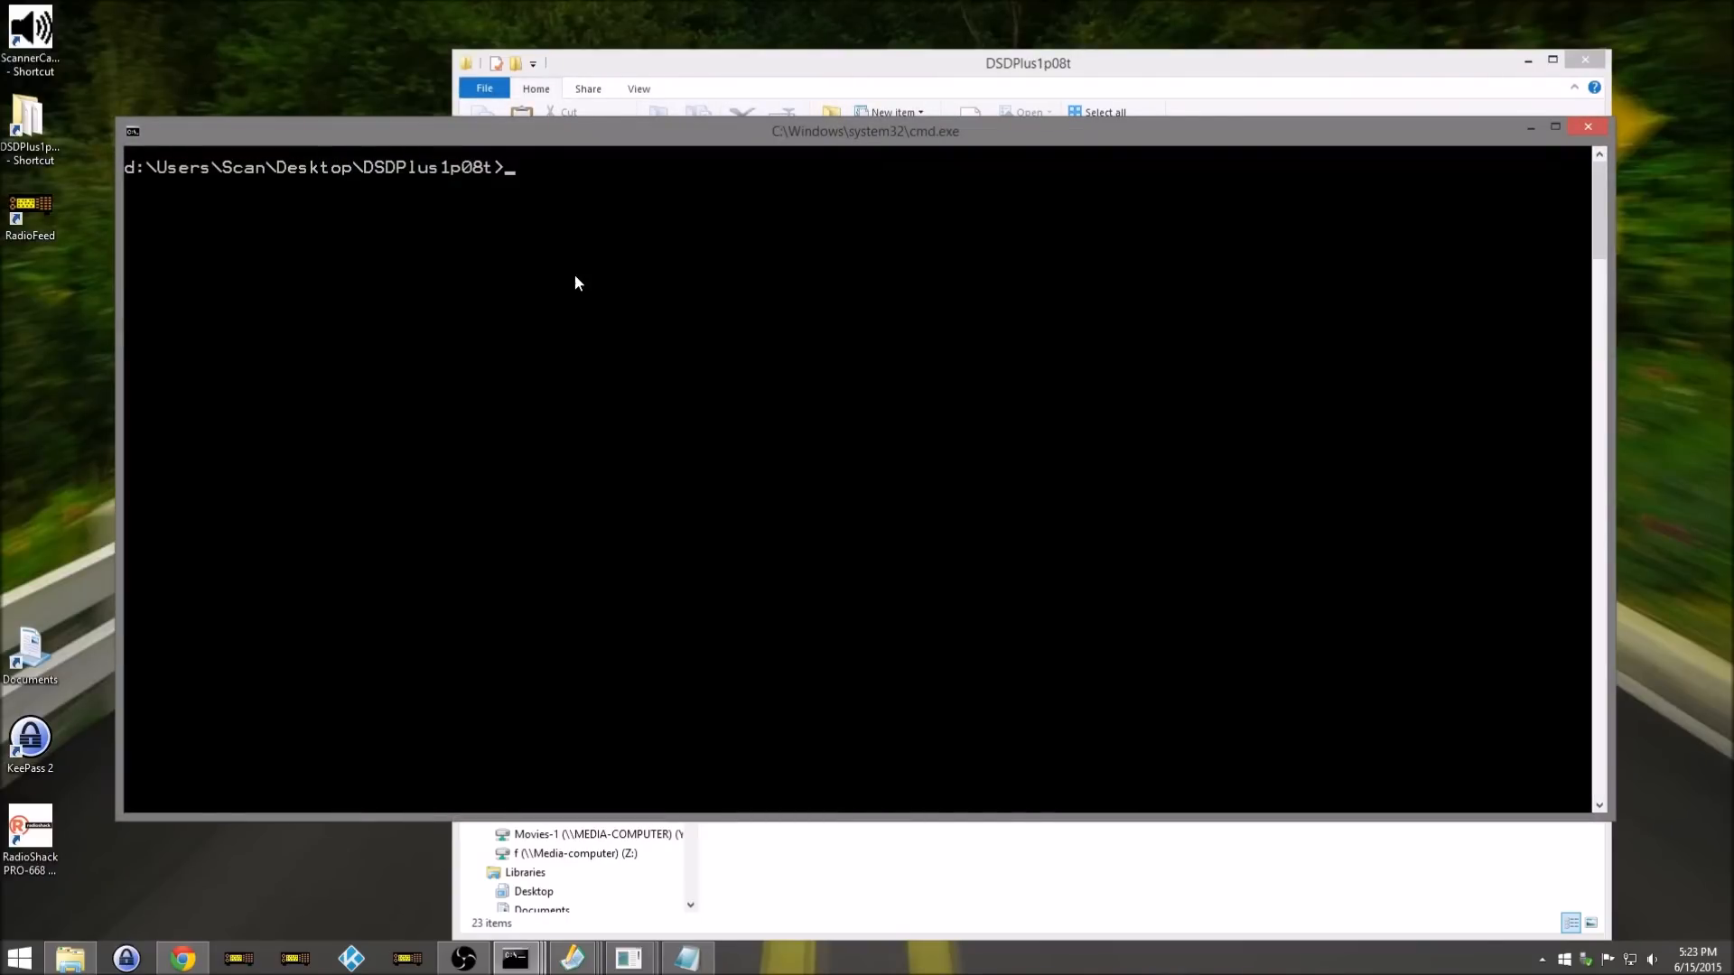
left_click(1588, 129)
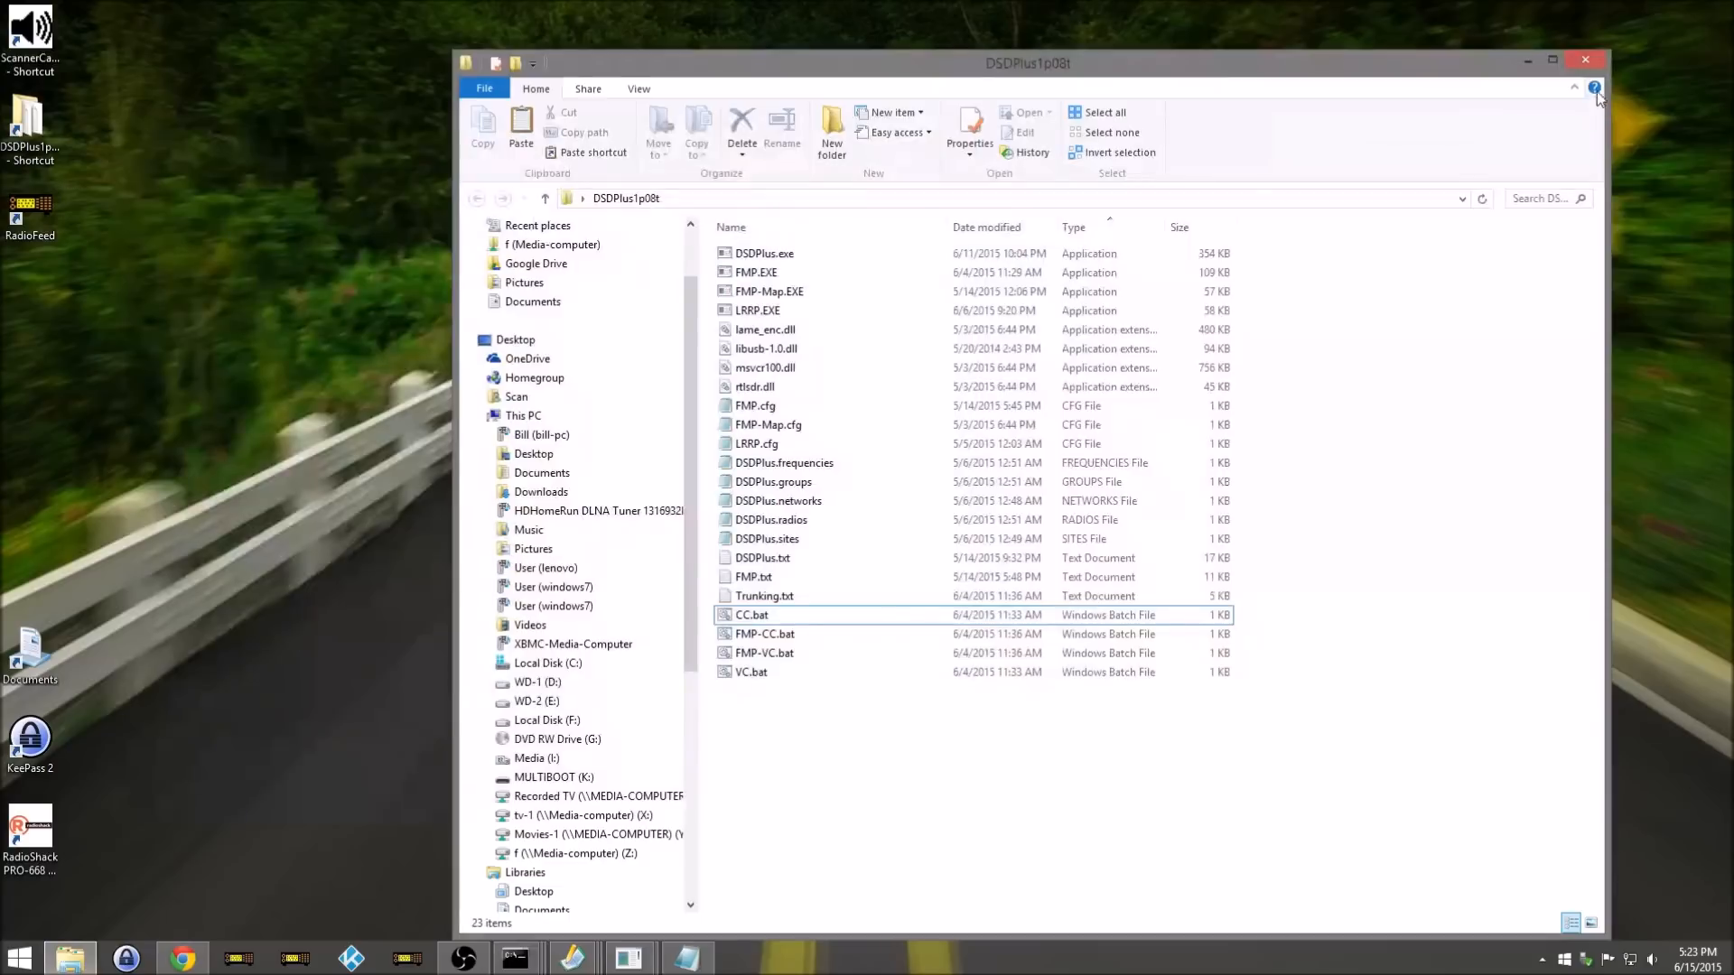
Step: Open a command window directly from the DSDPlus folder shortcut on the desktop
right_click(30, 133)
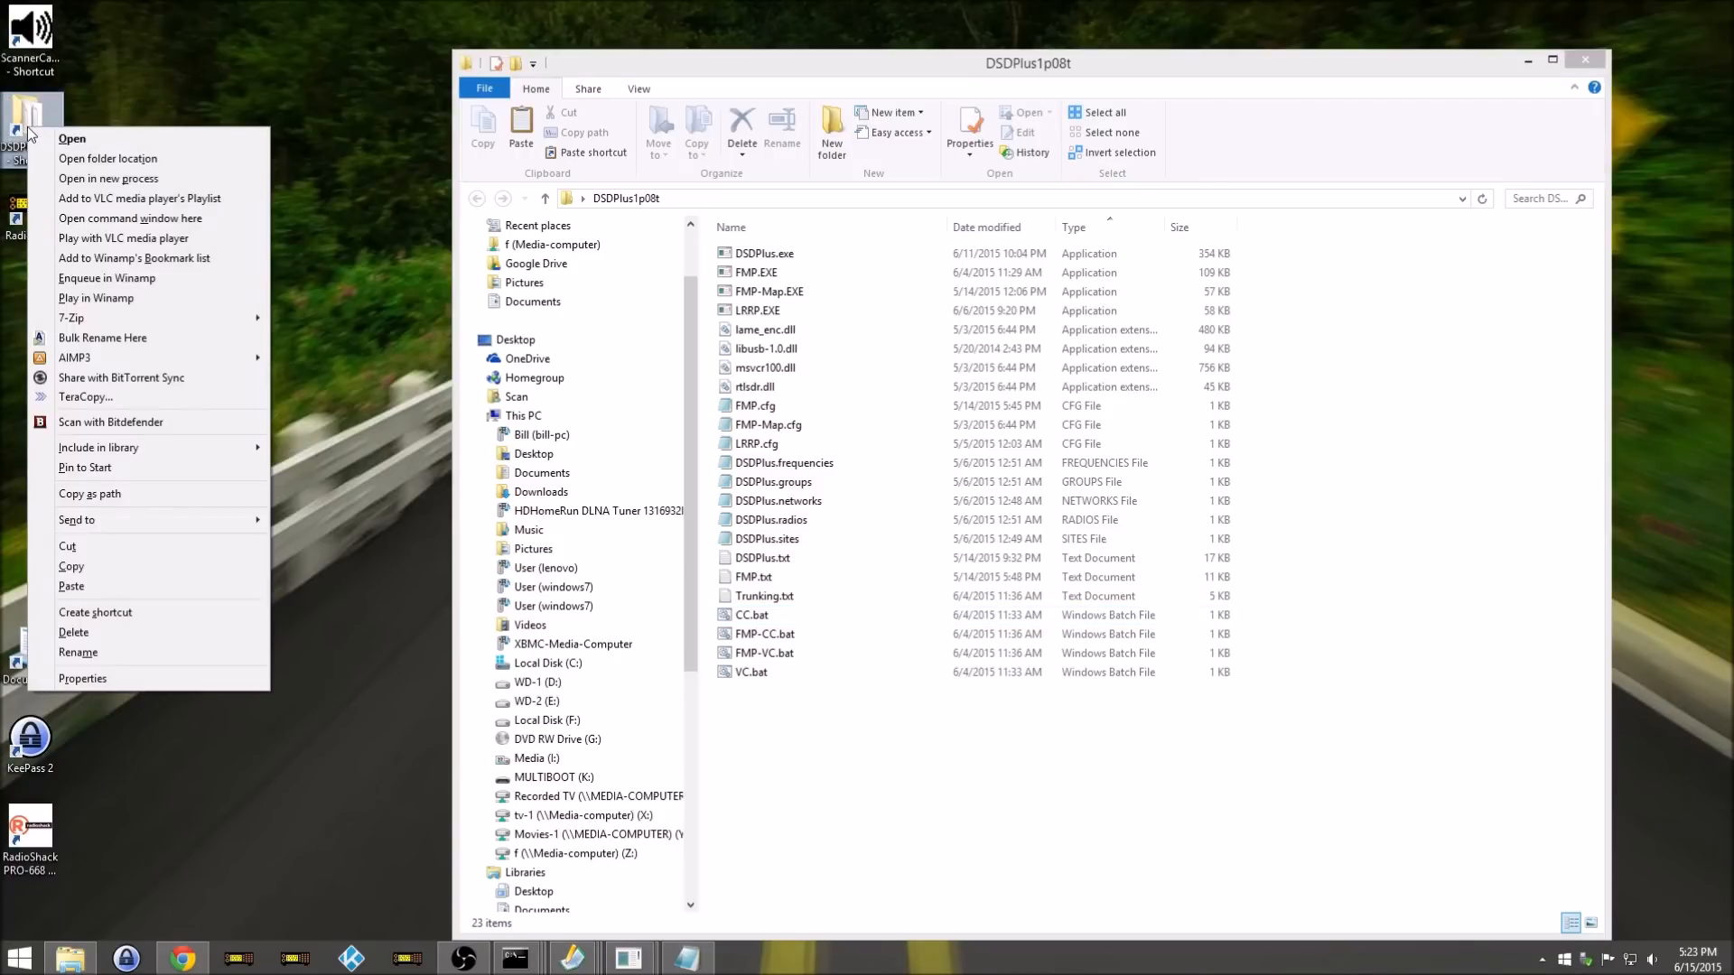
left_click(118, 225)
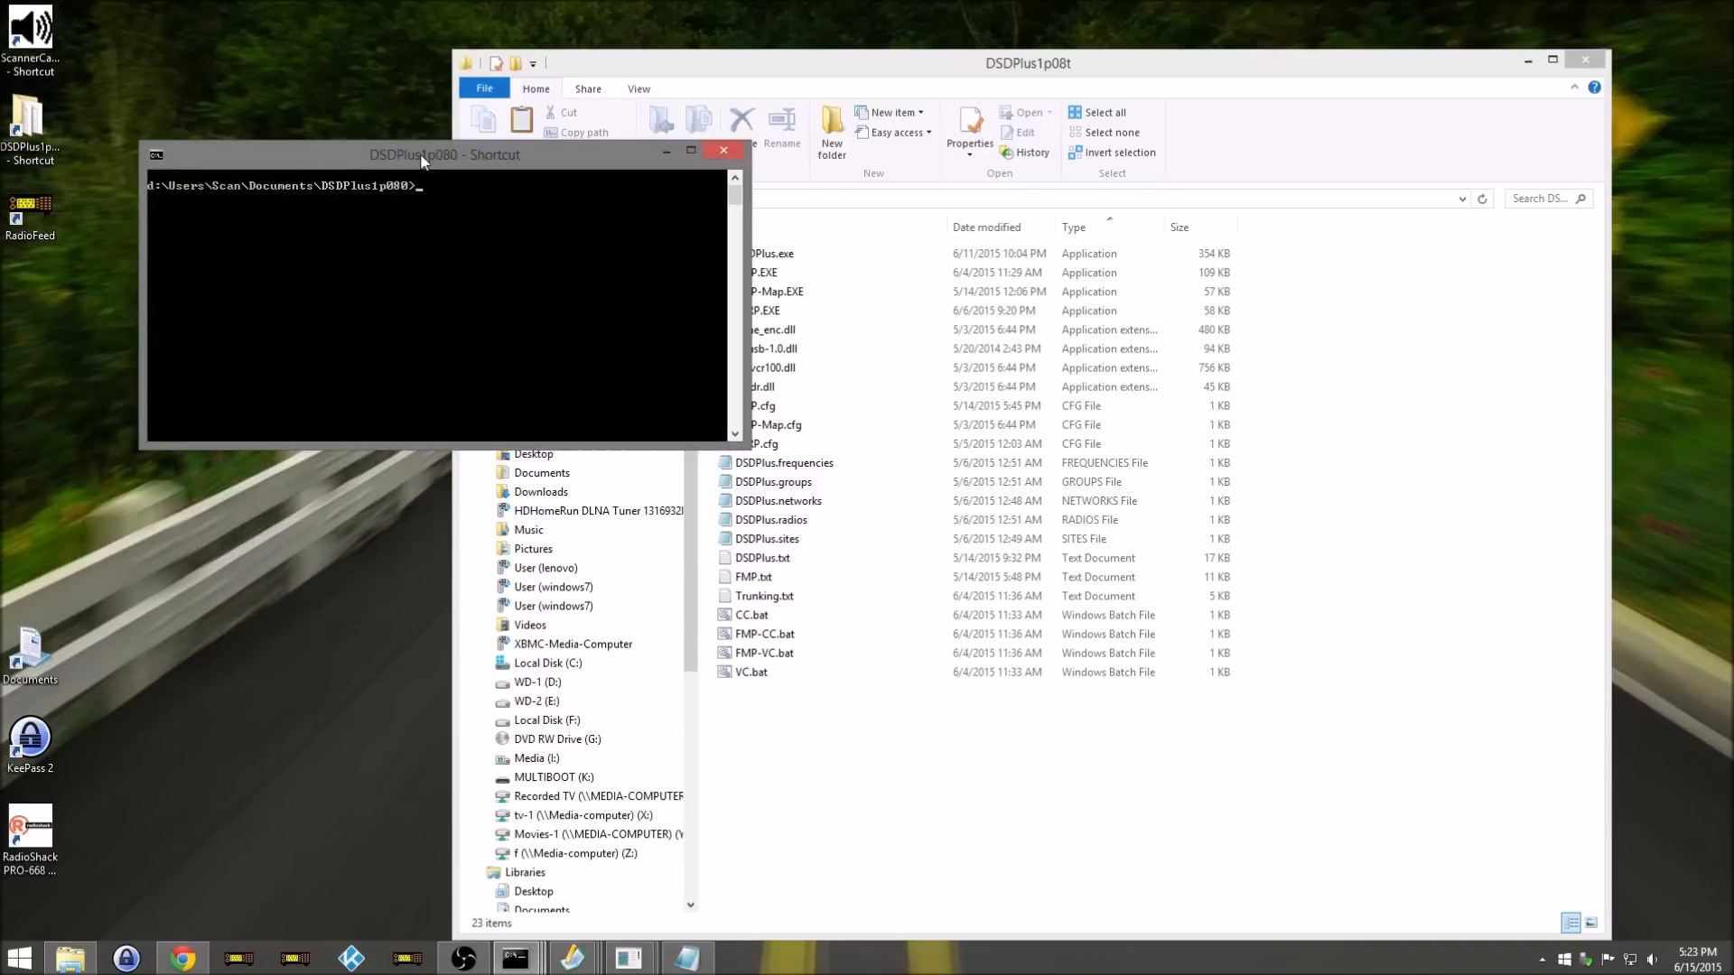
Step: Run FMP.EXE without parameters in the DSDPlus1p080 command window
left_click_drag(422, 161, 578, 274)
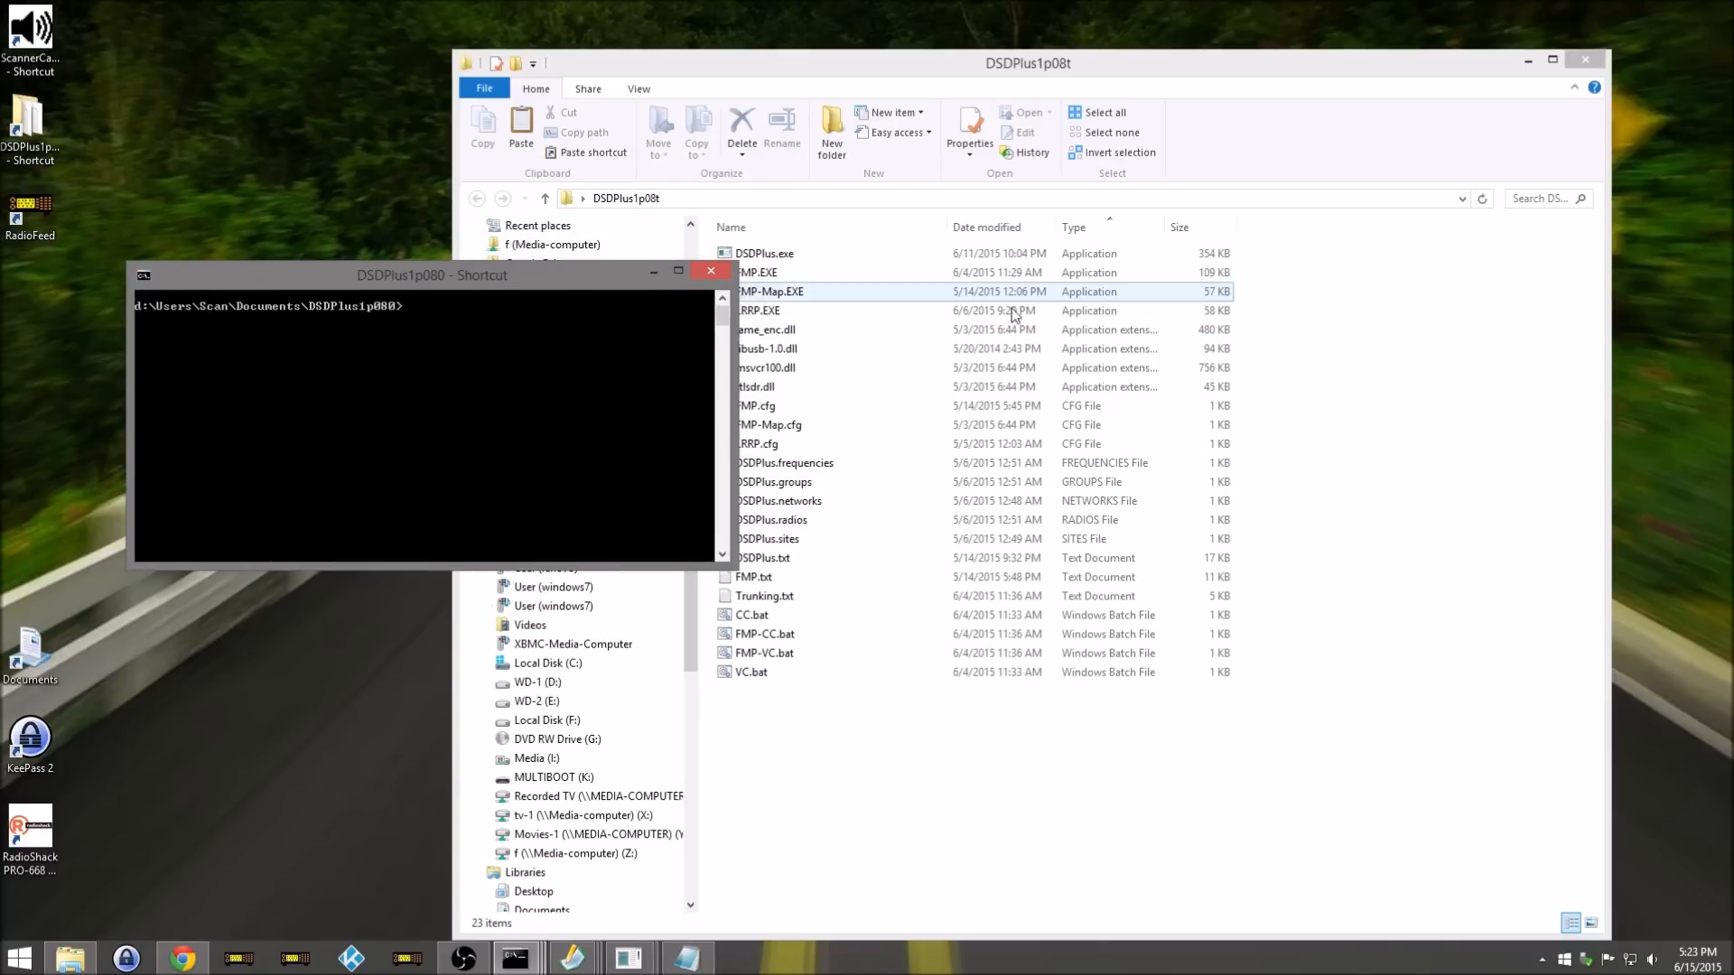
left_click_drag(520, 282, 884, 294)
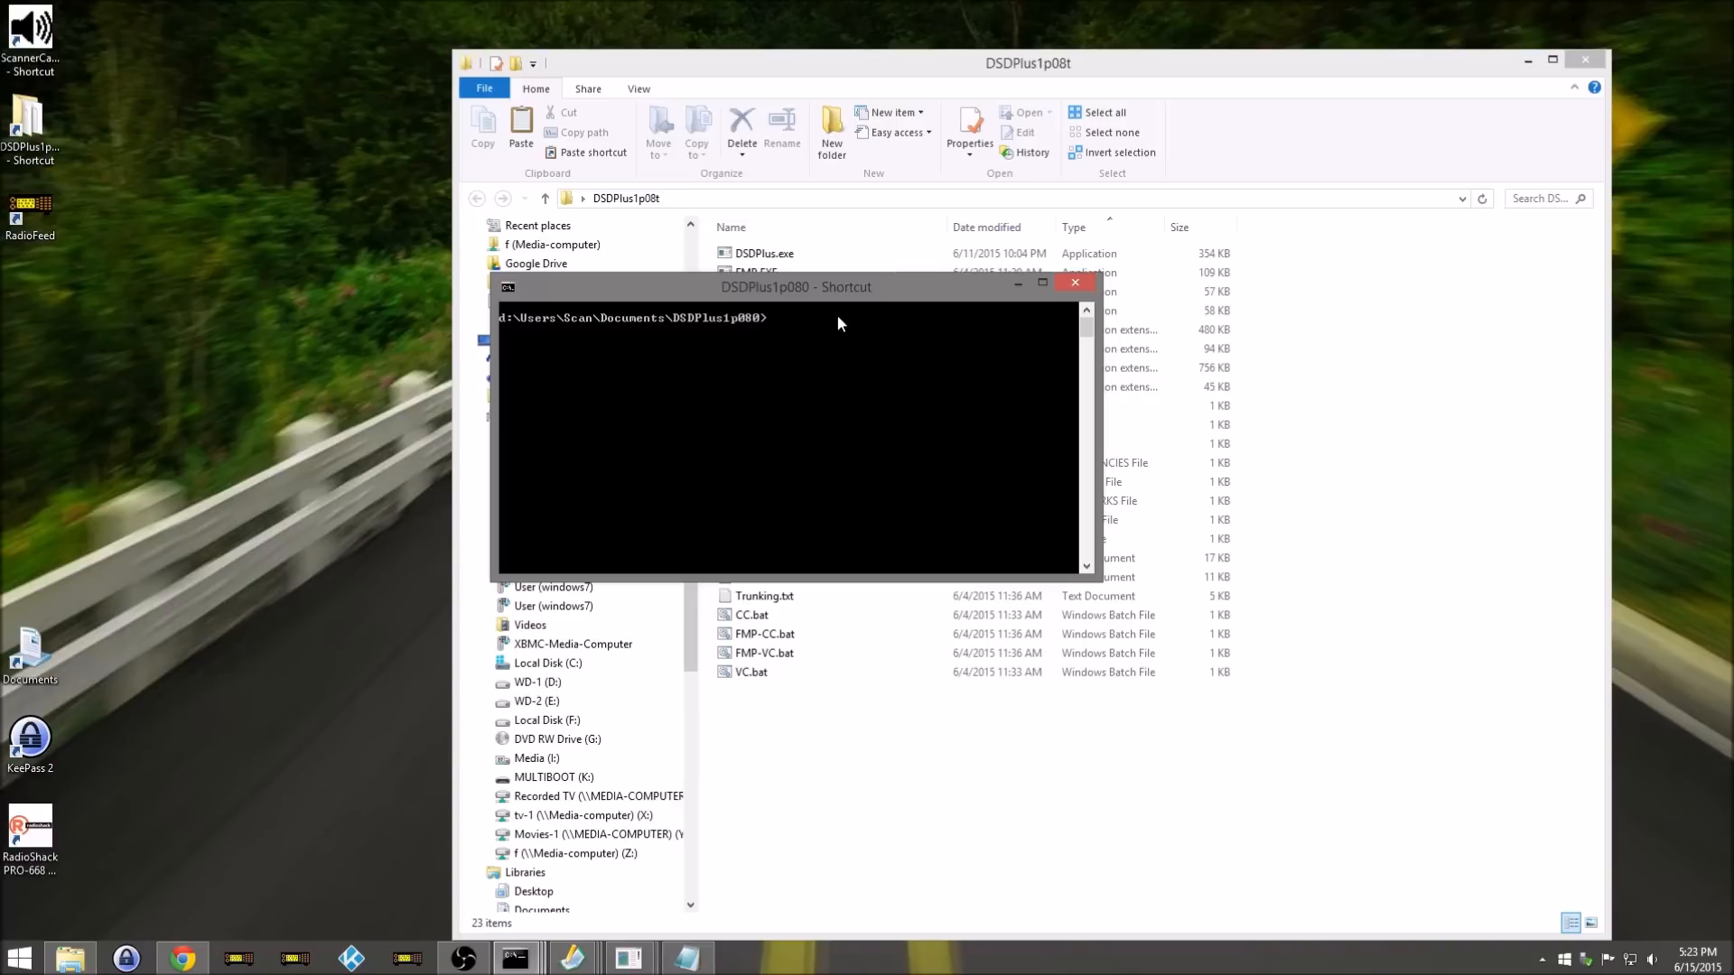
left_click_drag(838, 300, 516, 343)
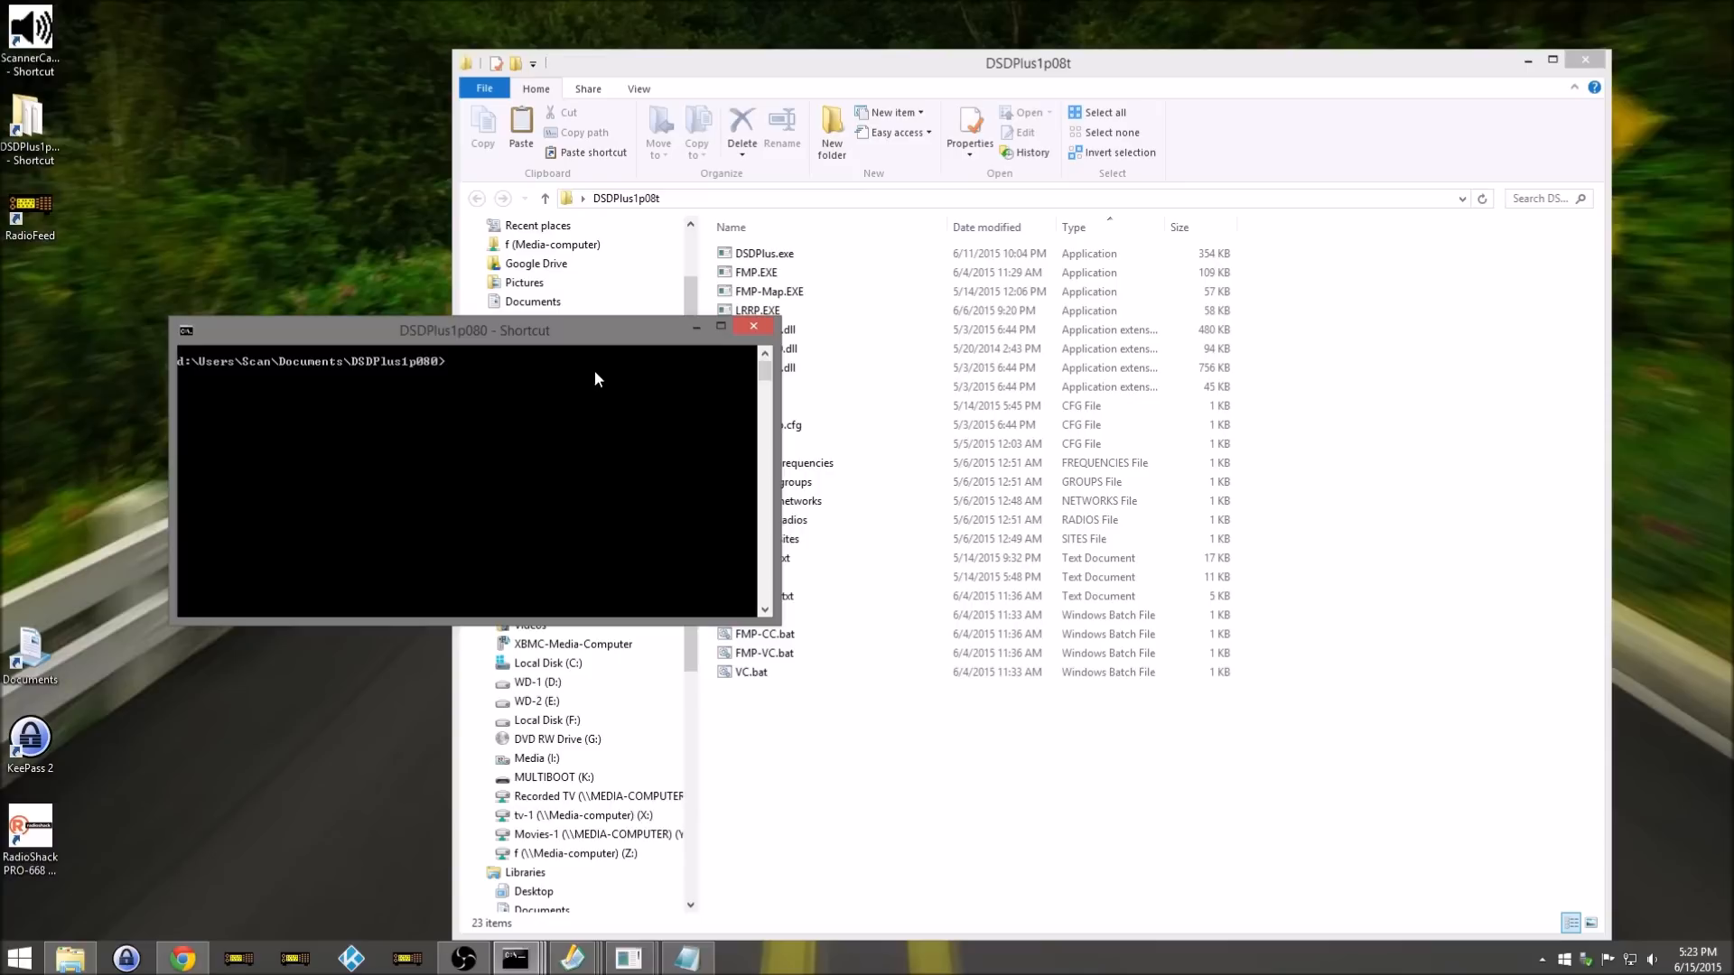
type("FMP.cfg")
key("Tab")
key("BackSpace")
key("BackSpace")
key("BackSpace")
type("P.EXE")
key("Return")
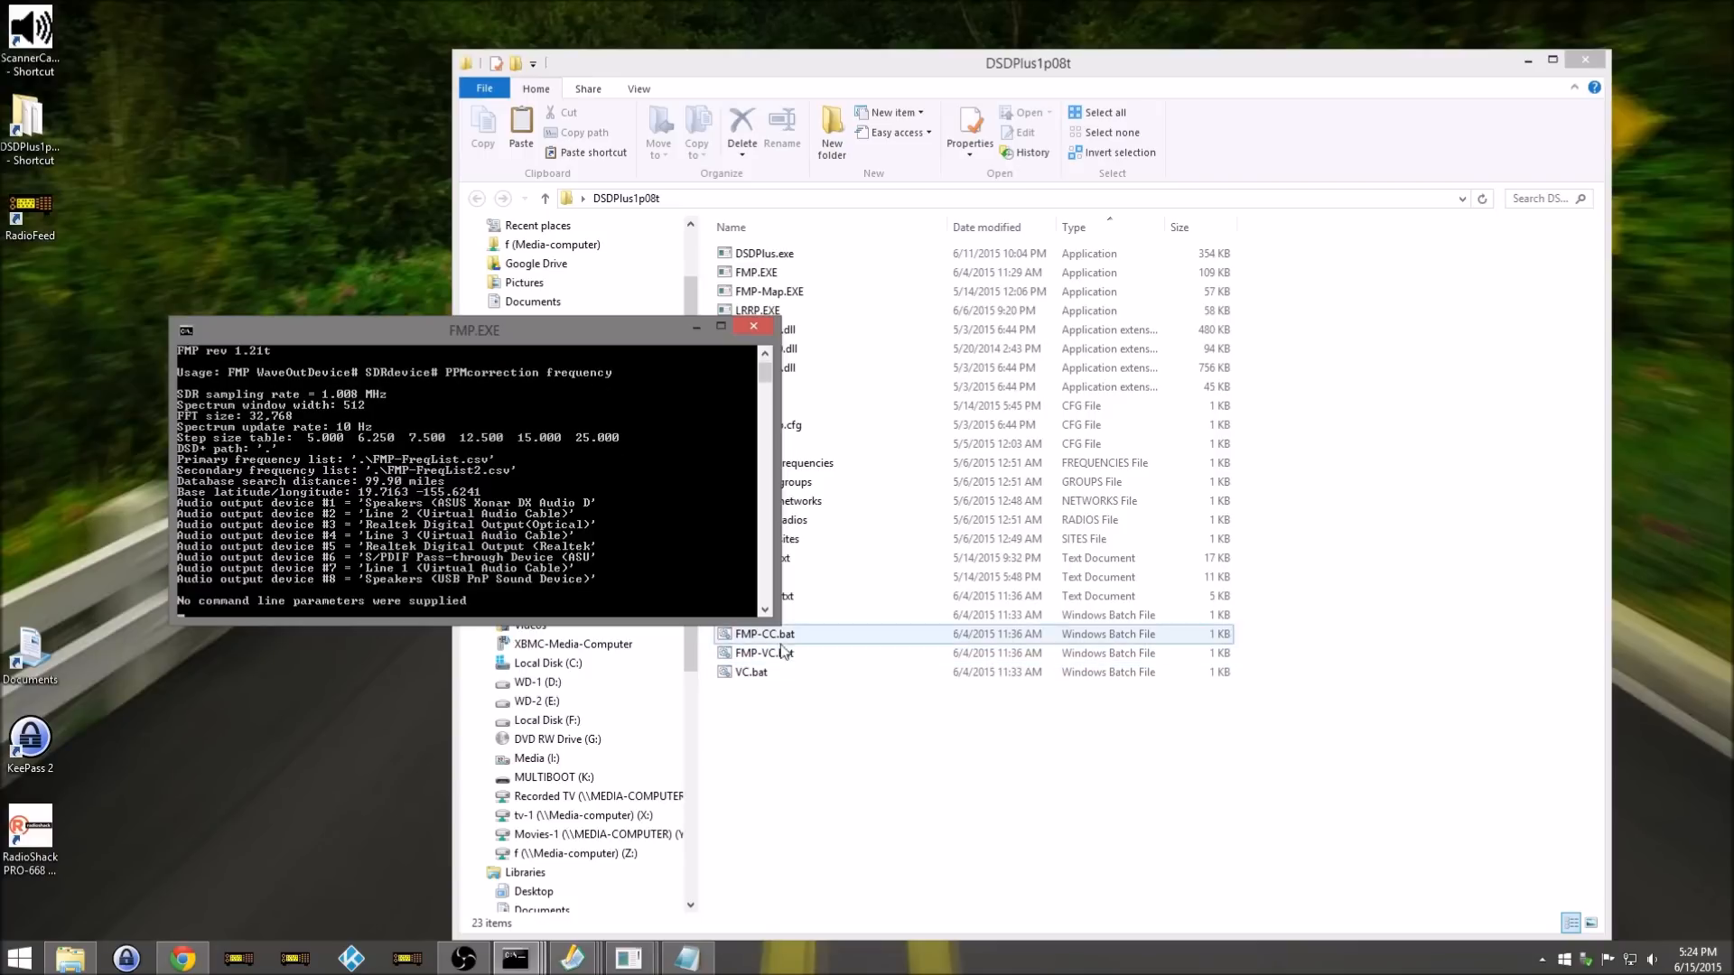
Step: Enlarge and reposition the command window to examine FMP's usage line and numbered audio output devices
left_click_drag(761, 623, 761, 746)
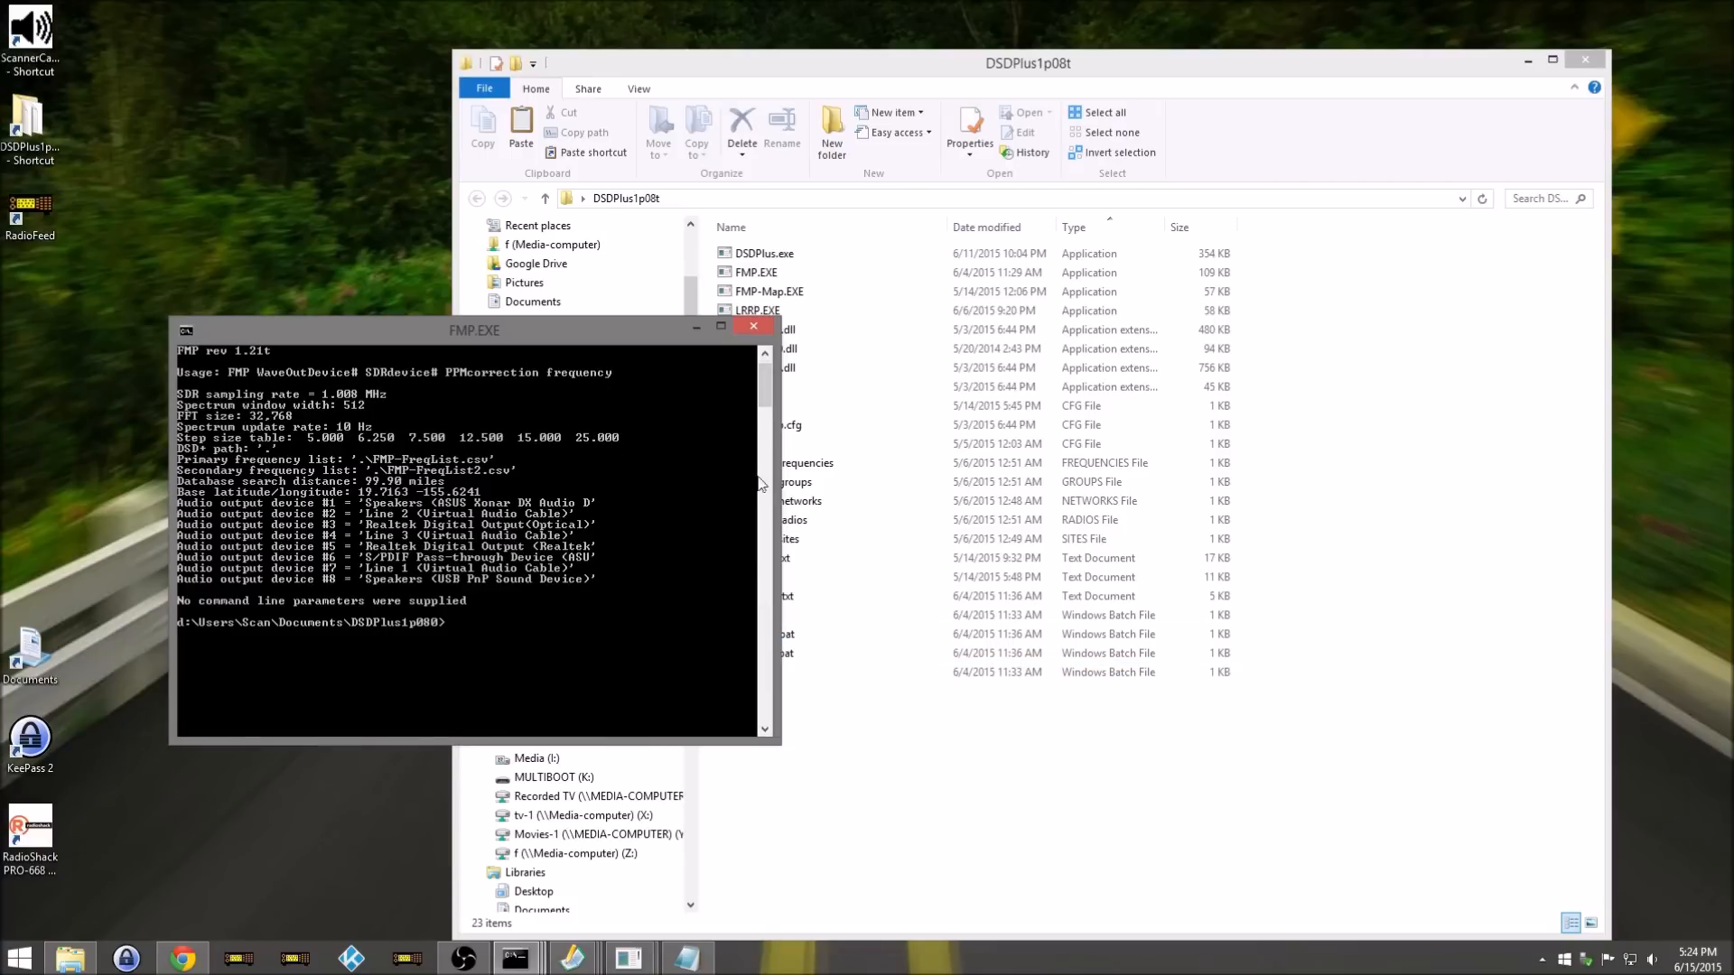
scroll(772, 386, "up", 1)
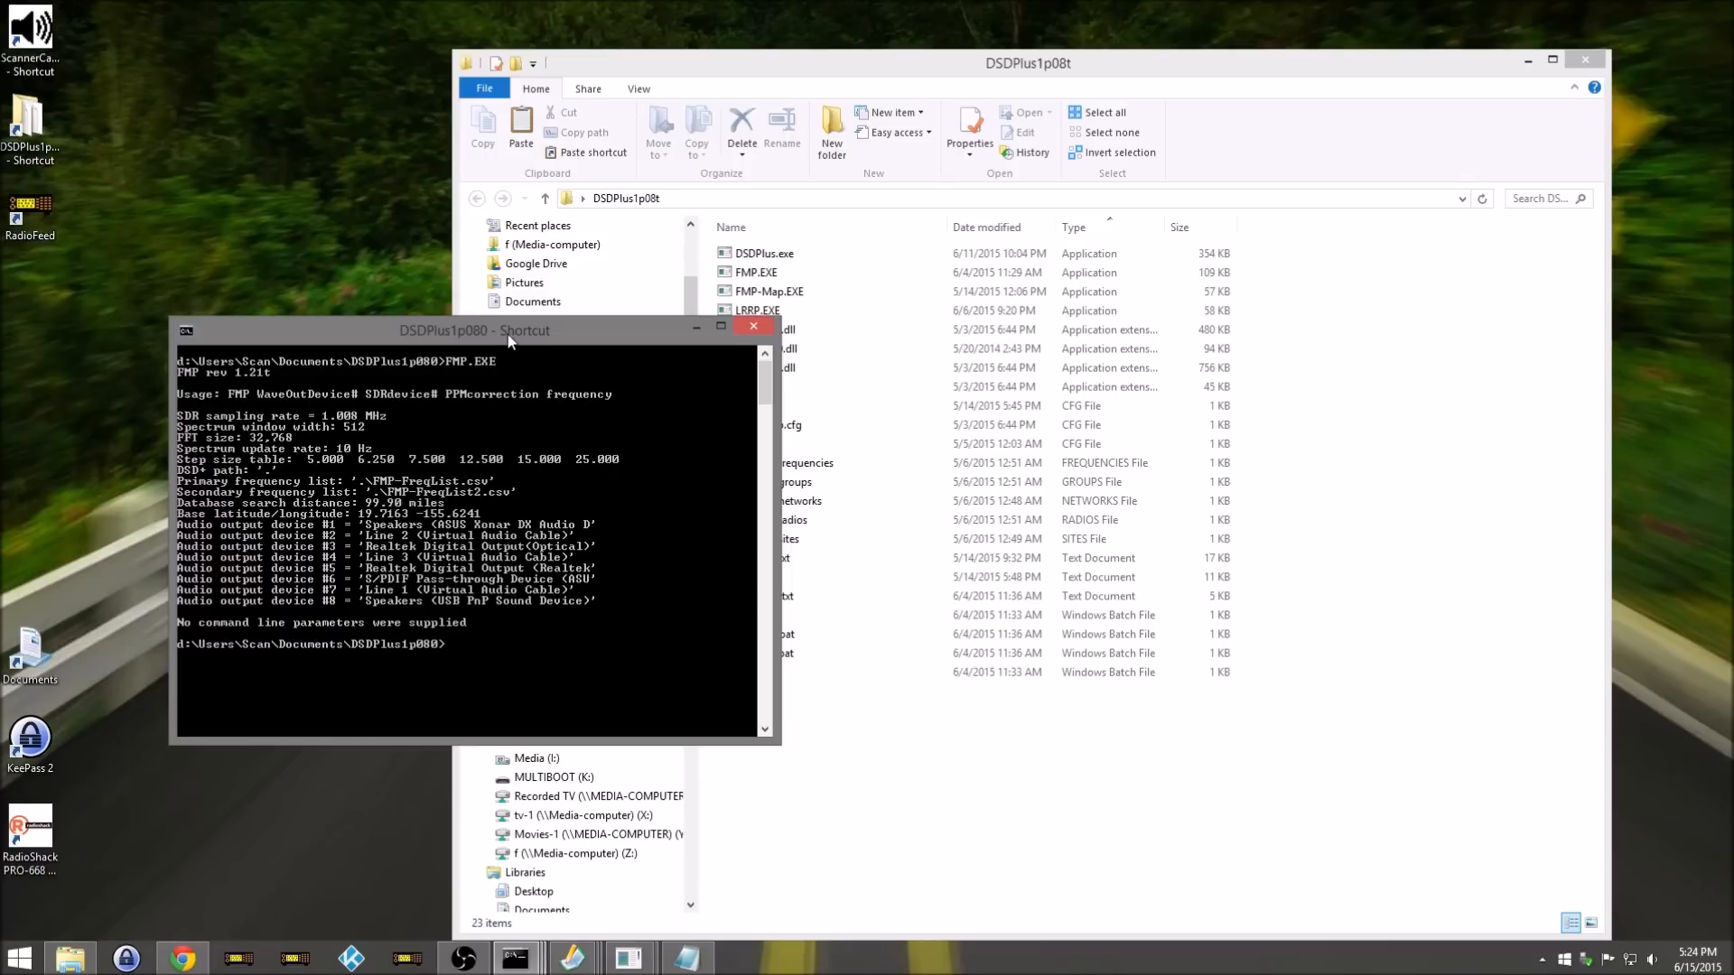
left_click_drag(510, 340, 472, 190)
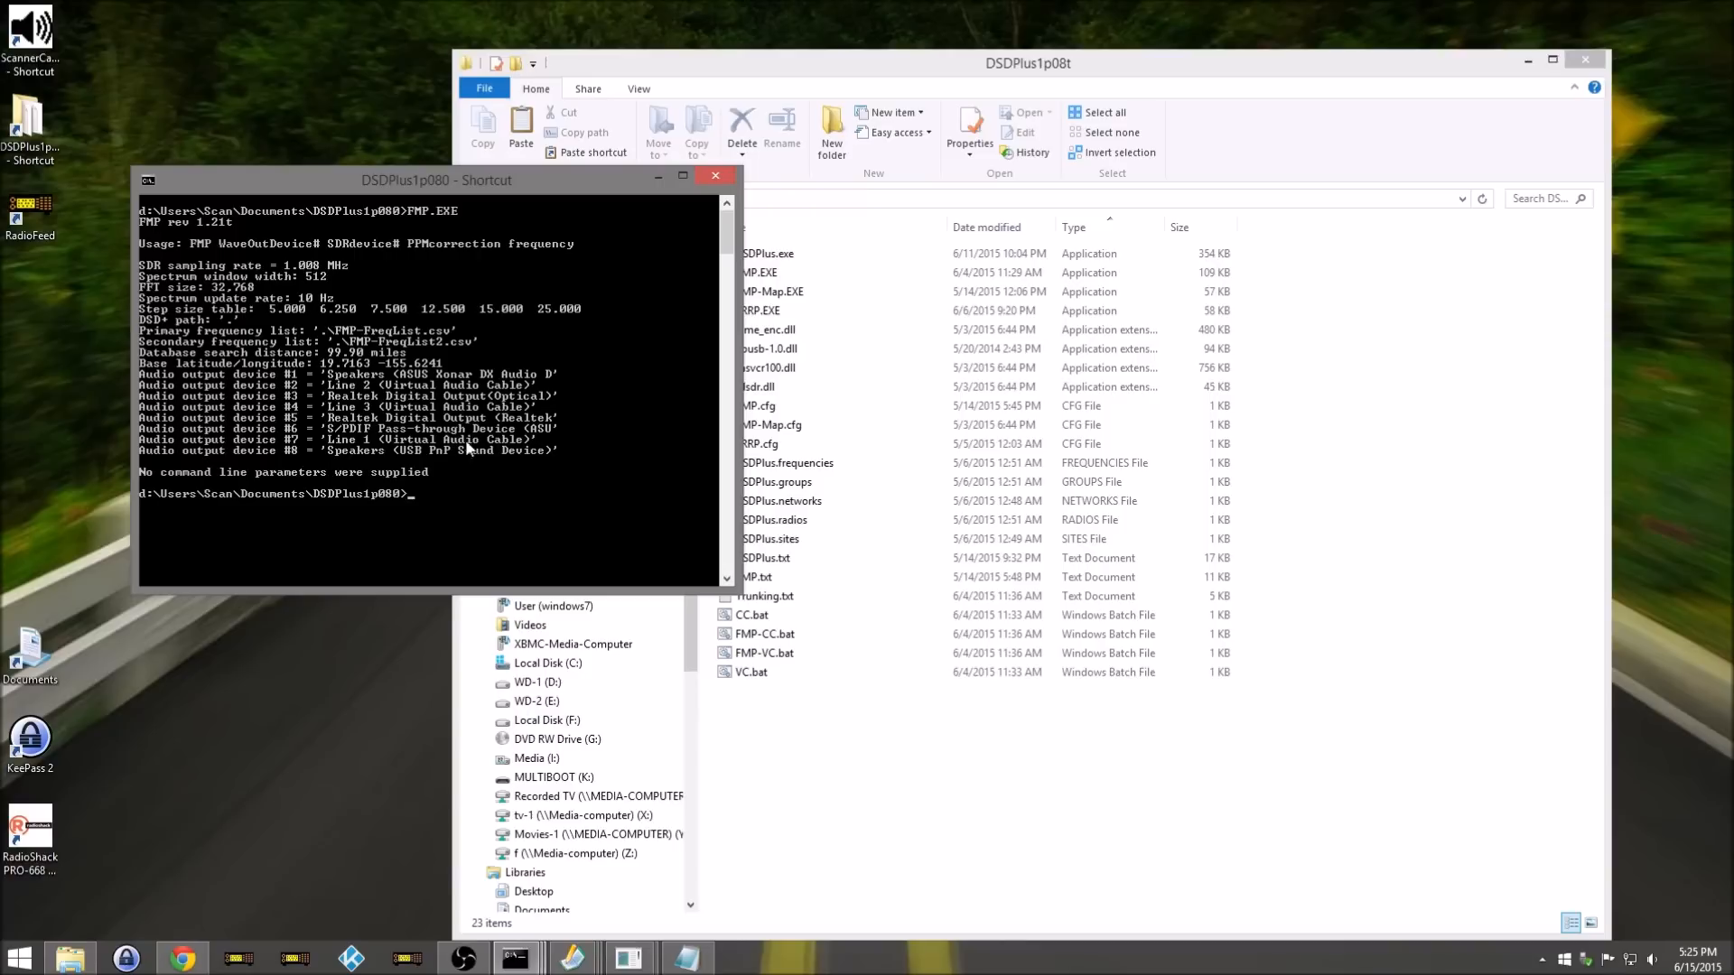
left_click_drag(471, 176, 776, 58)
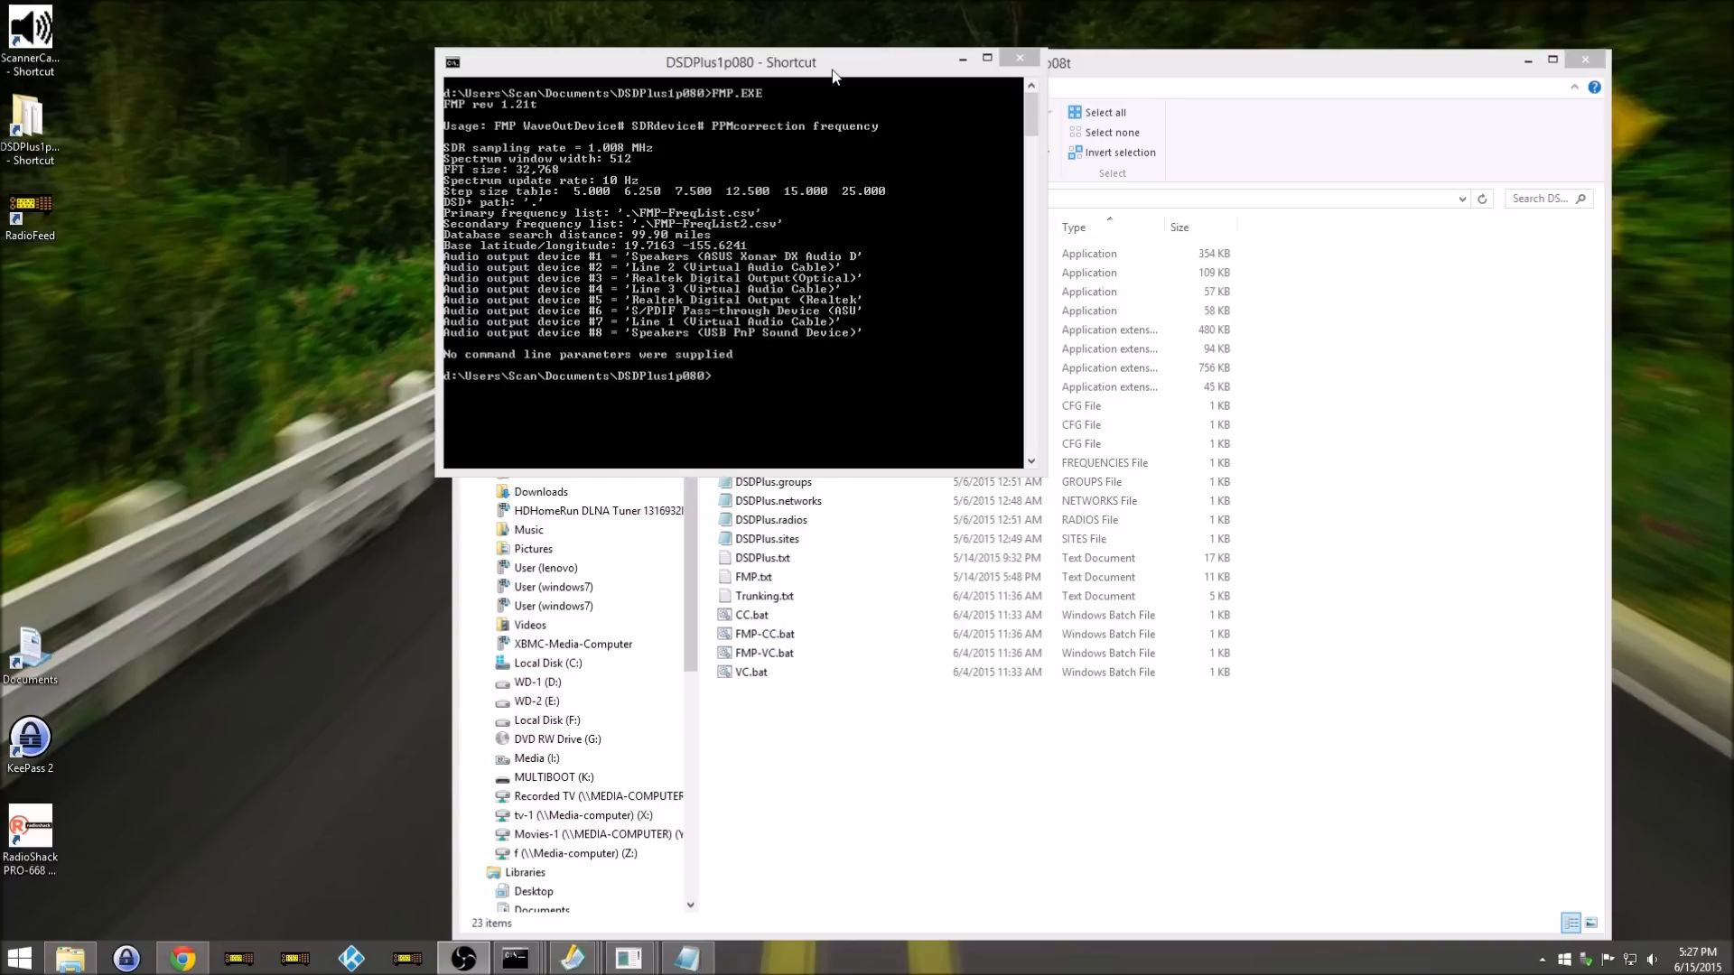
Step: Open FMP-CC.bat from the DSDPlus1p08t folder for editing and arrange it beside the command window's device list
left_click(795, 630)
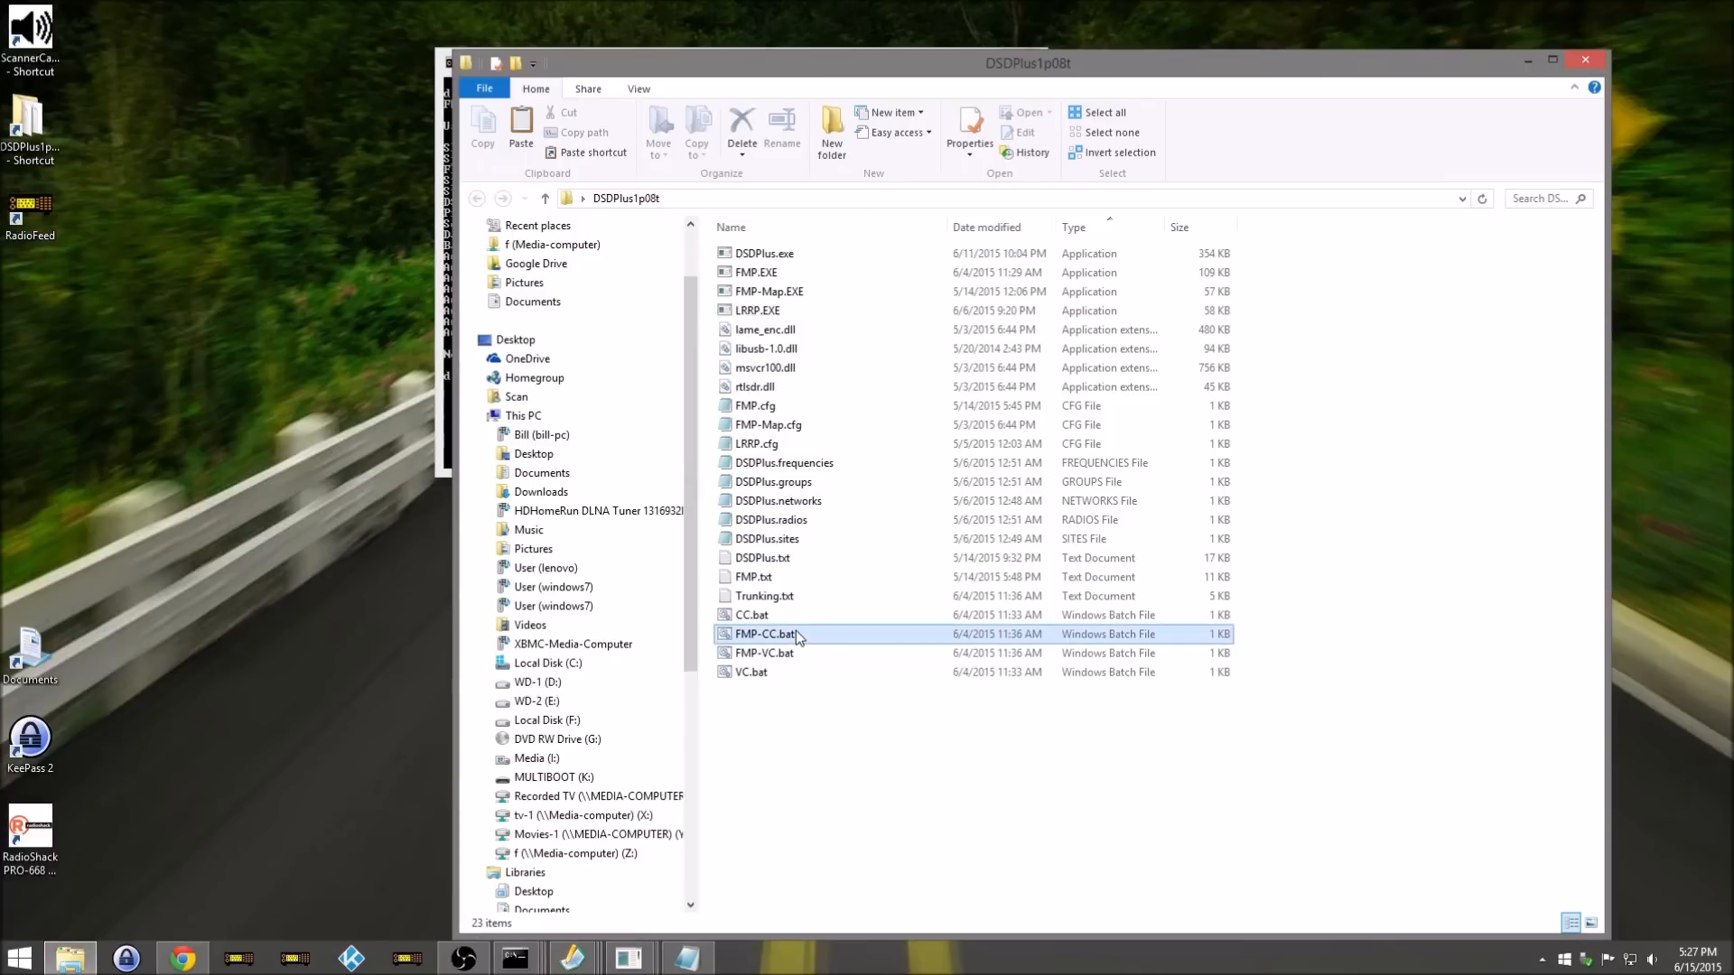
right_click(795, 630)
left_click(878, 302)
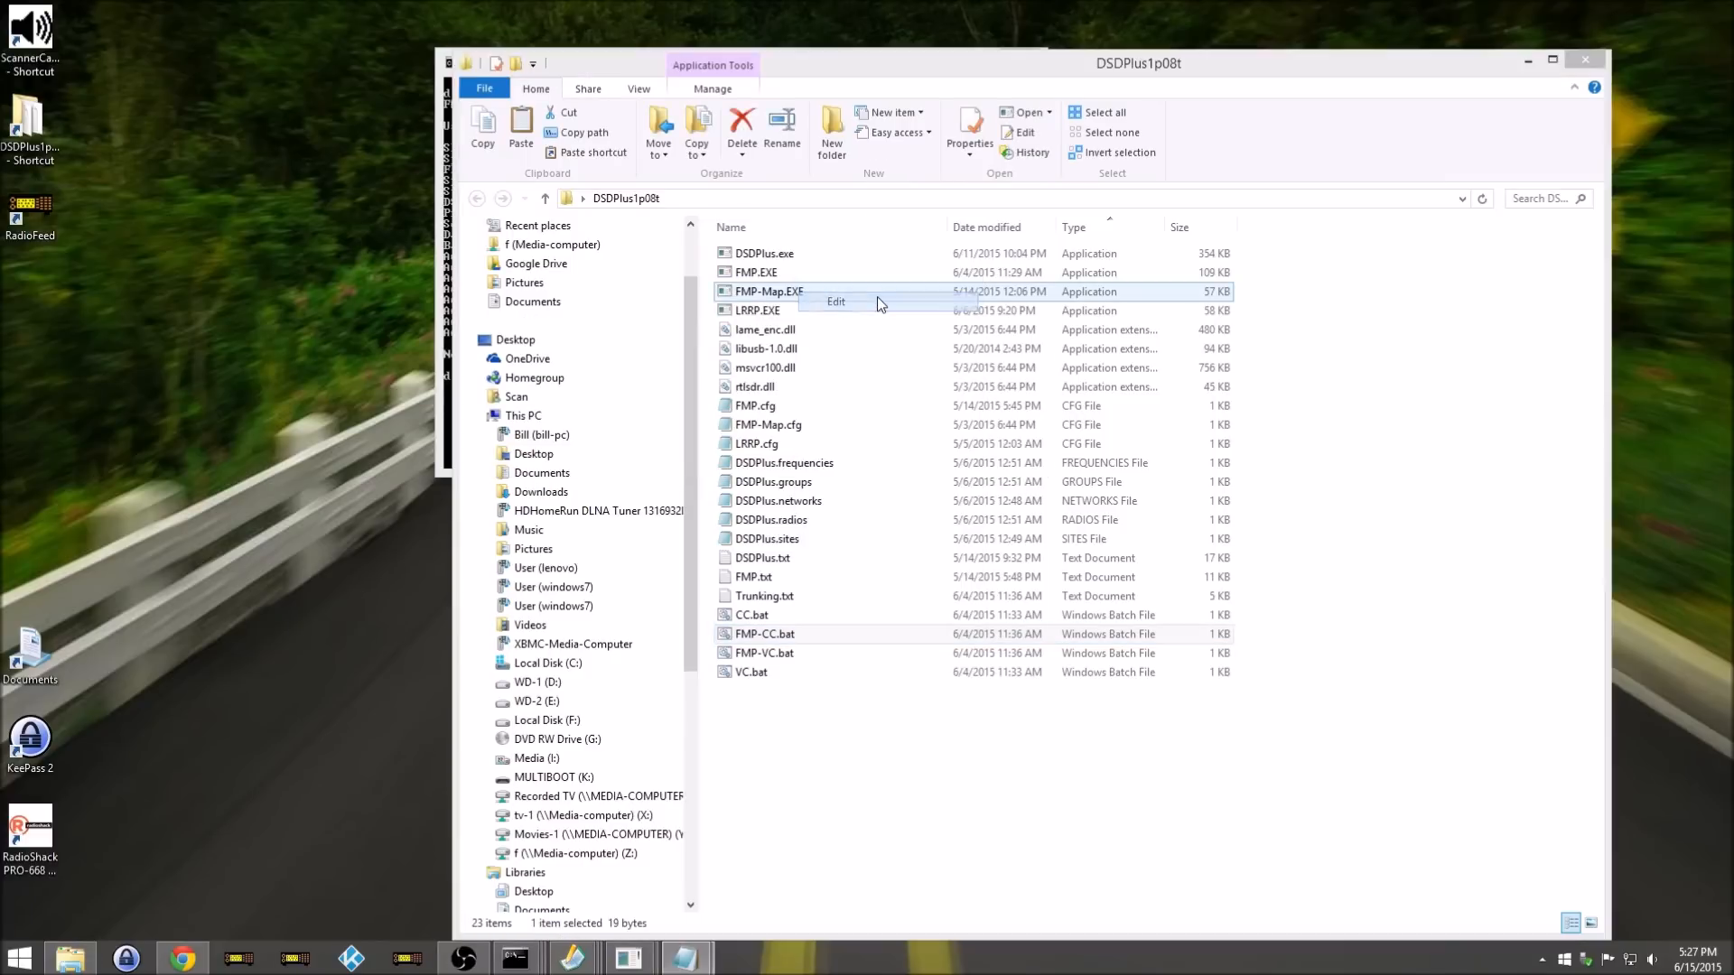
left_click_drag(141, 233, 1438, 249)
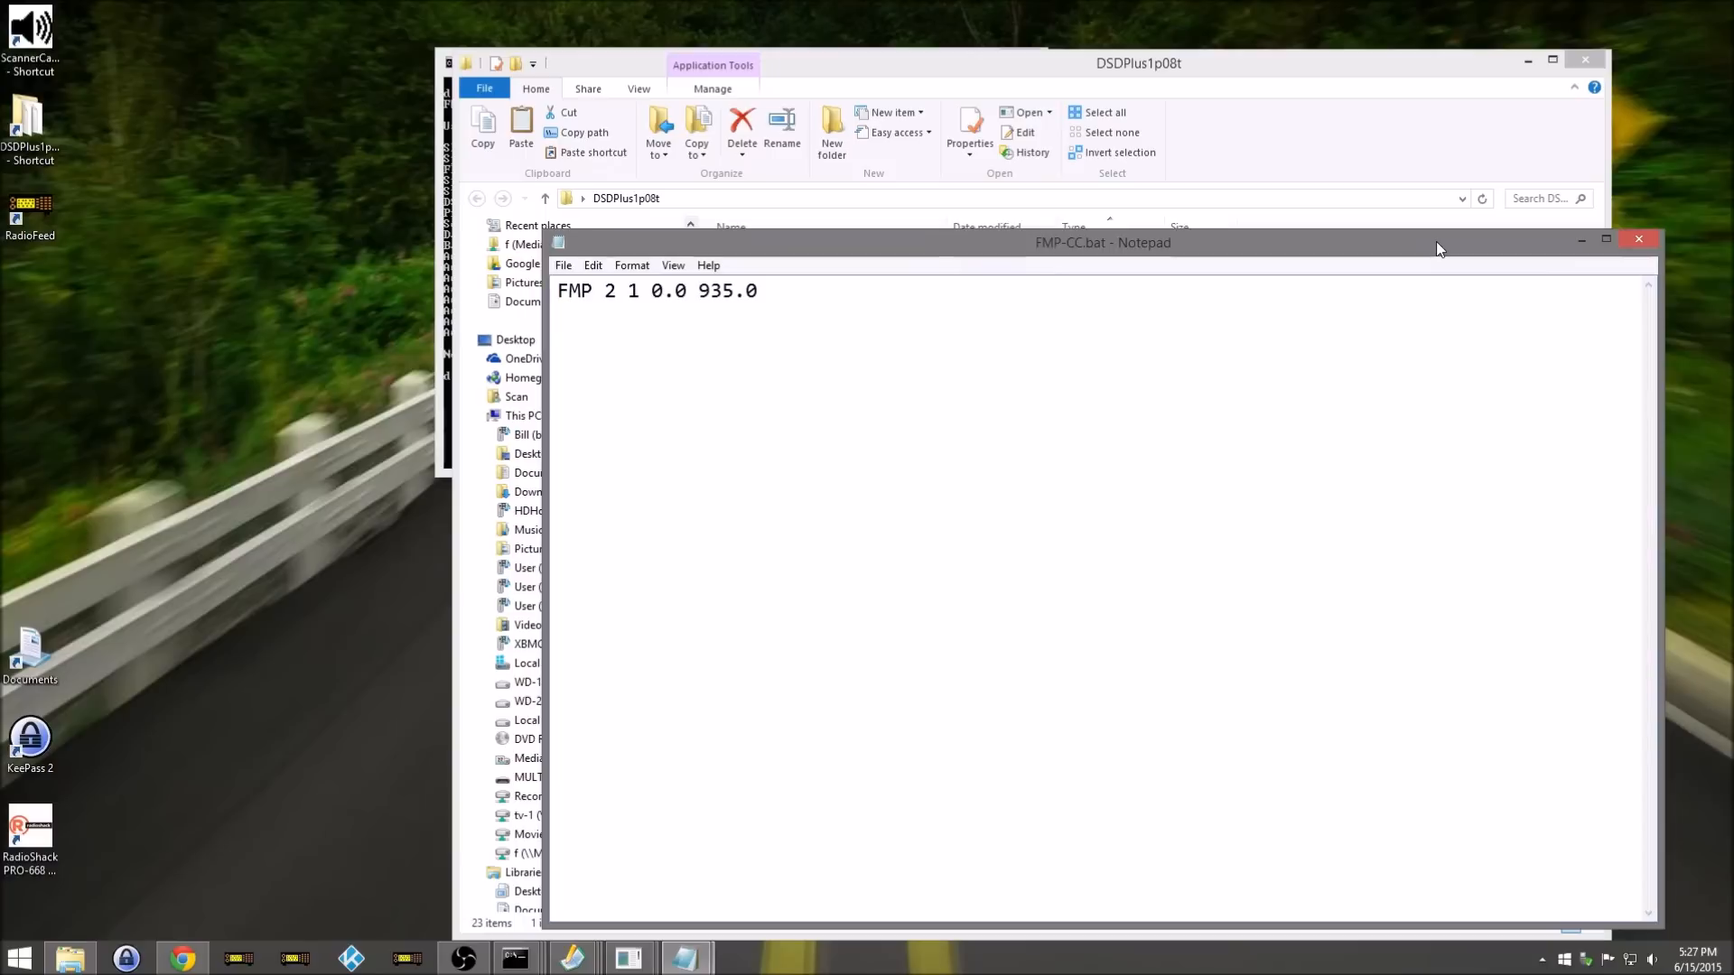
left_click(433, 178)
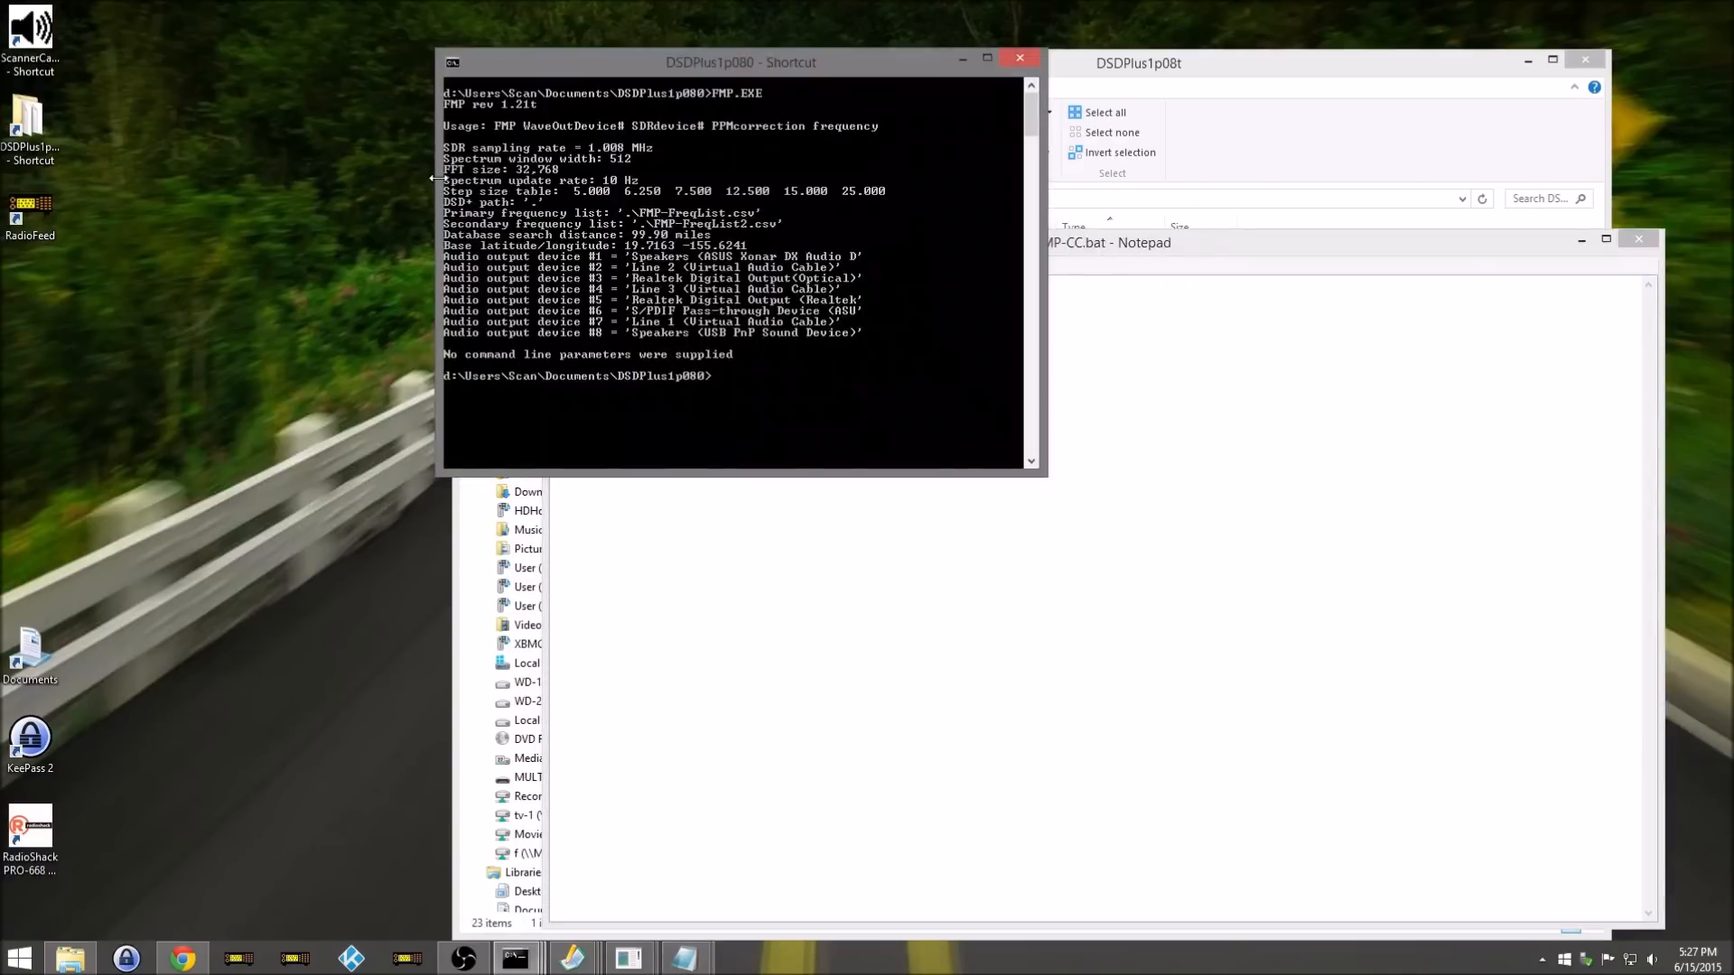
left_click_drag(644, 68, 343, 51)
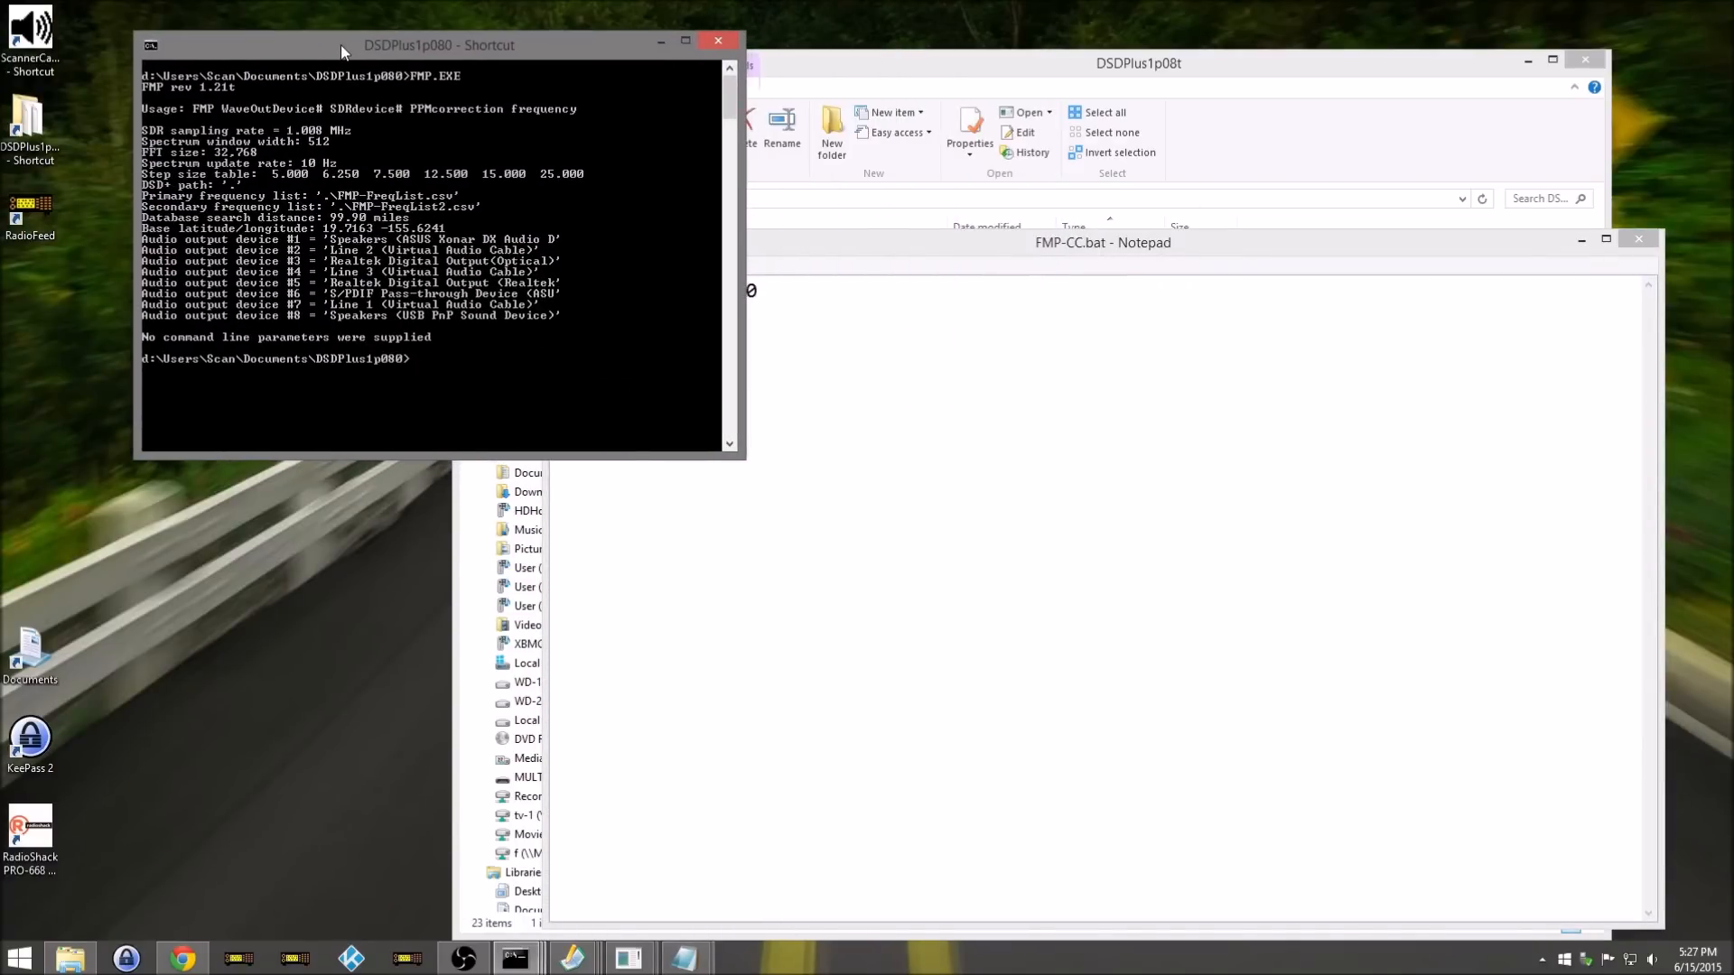
left_click(870, 247)
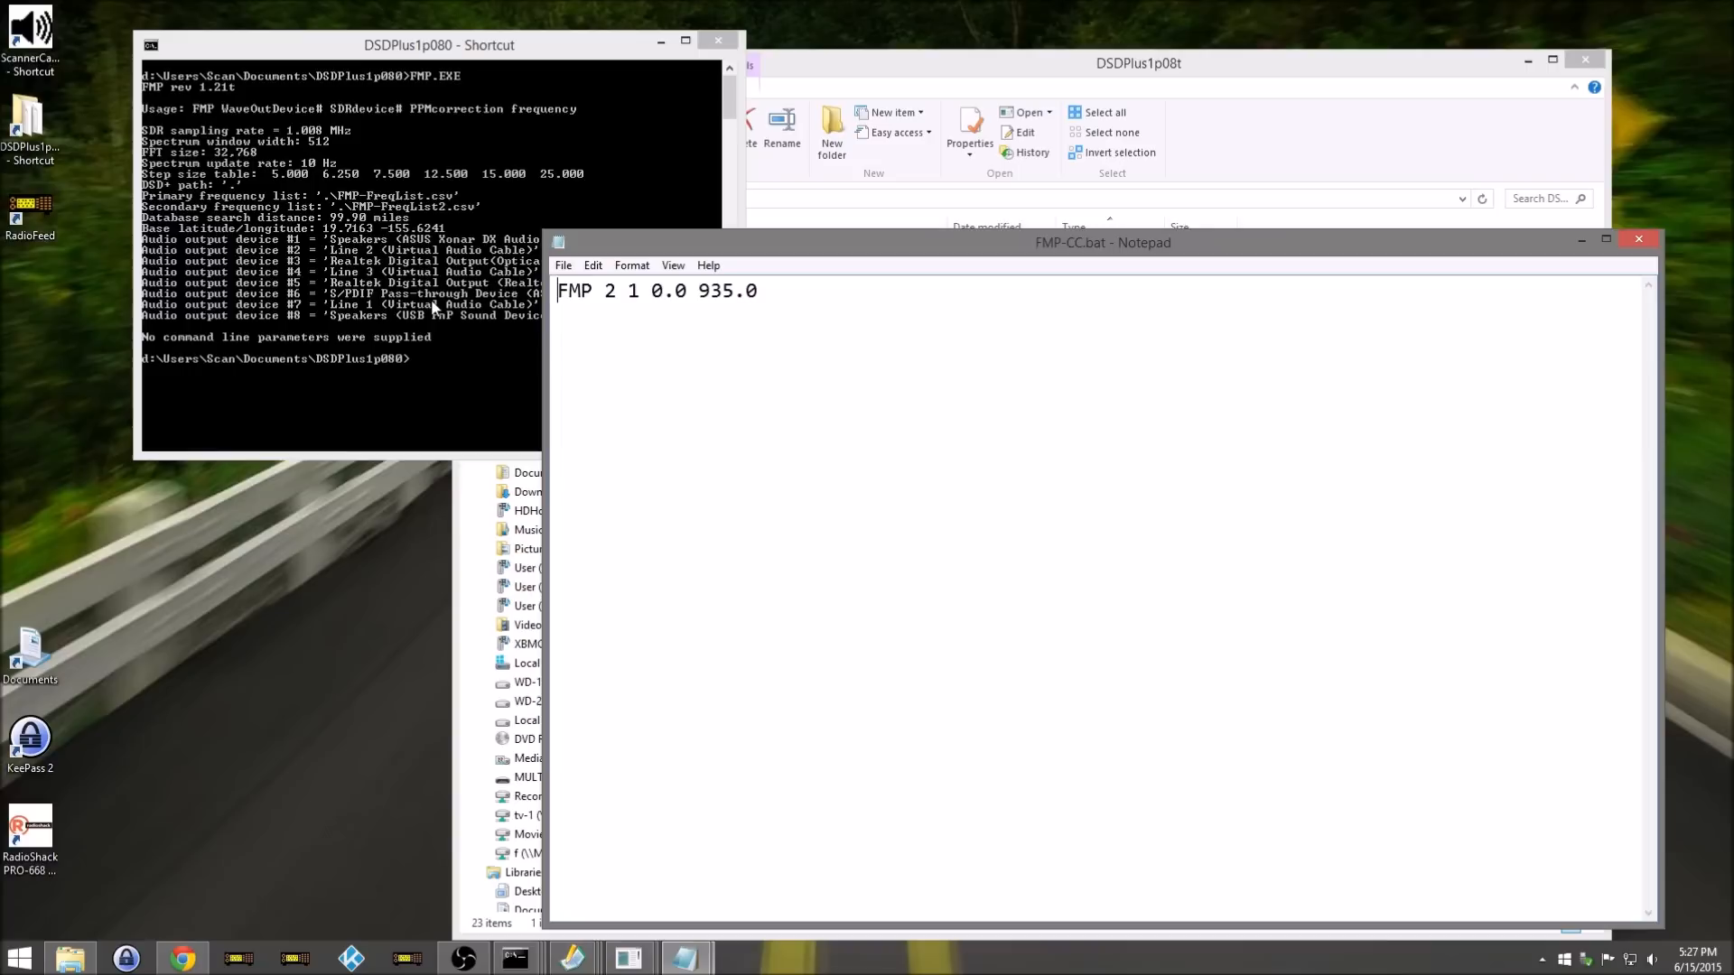
Step: Set the wave output device number in the FMP-CC.bat command line to 7
left_click(615, 290)
key("BackSpace")
type("1")
key("BackSpace")
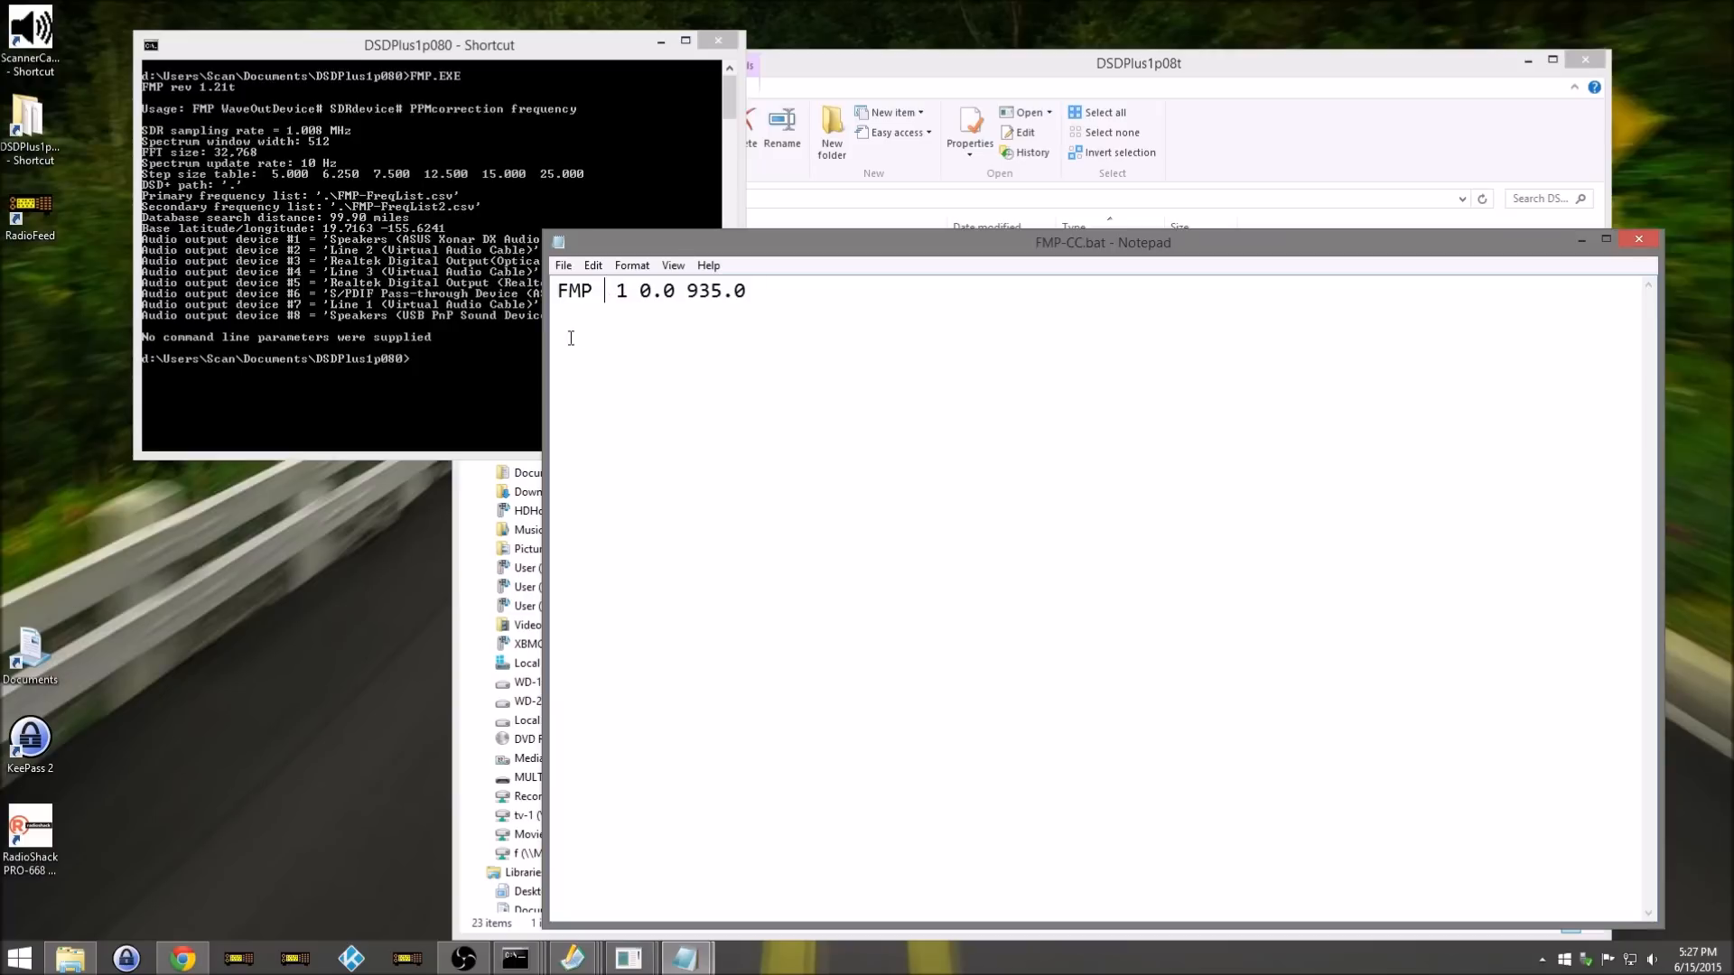
type("7")
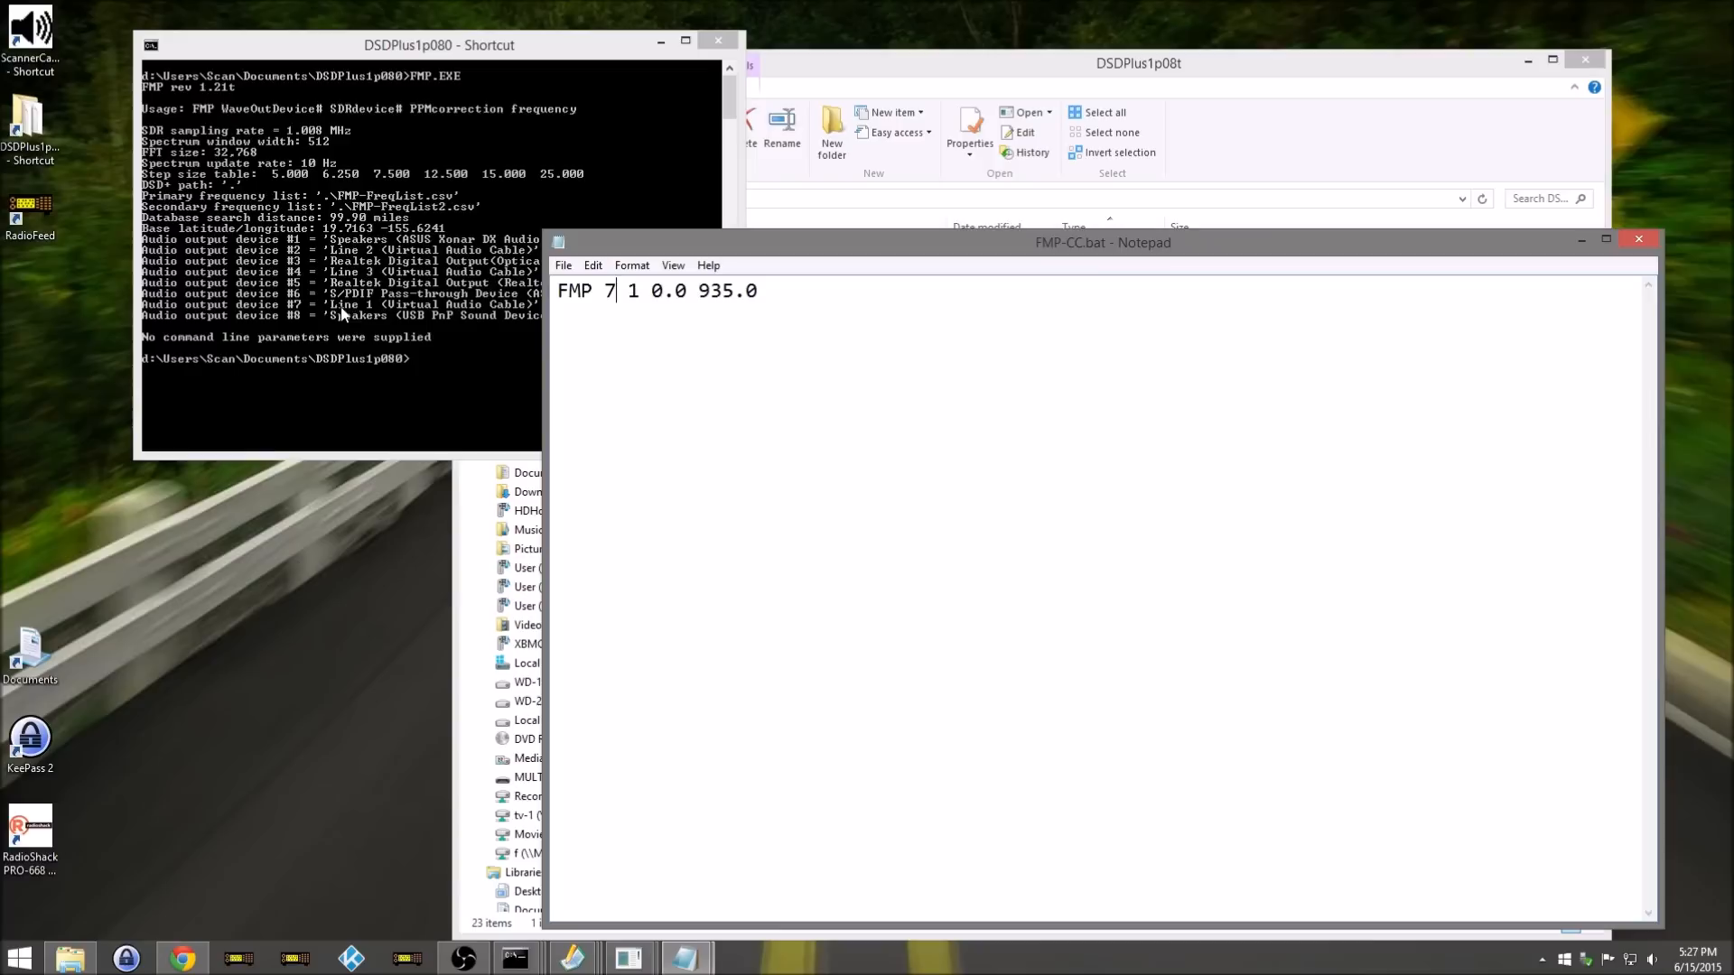
Step: Set the PPM correction in the FMP-CC.bat command line to 62.0
left_click_drag(628, 290, 642, 290)
left_click(653, 291)
key("Delete")
type("62")
Step: Switch to Chrome and open the Christian County Public Safety system page on RadioReference.com through the Christian County listing
middle_click(183, 964)
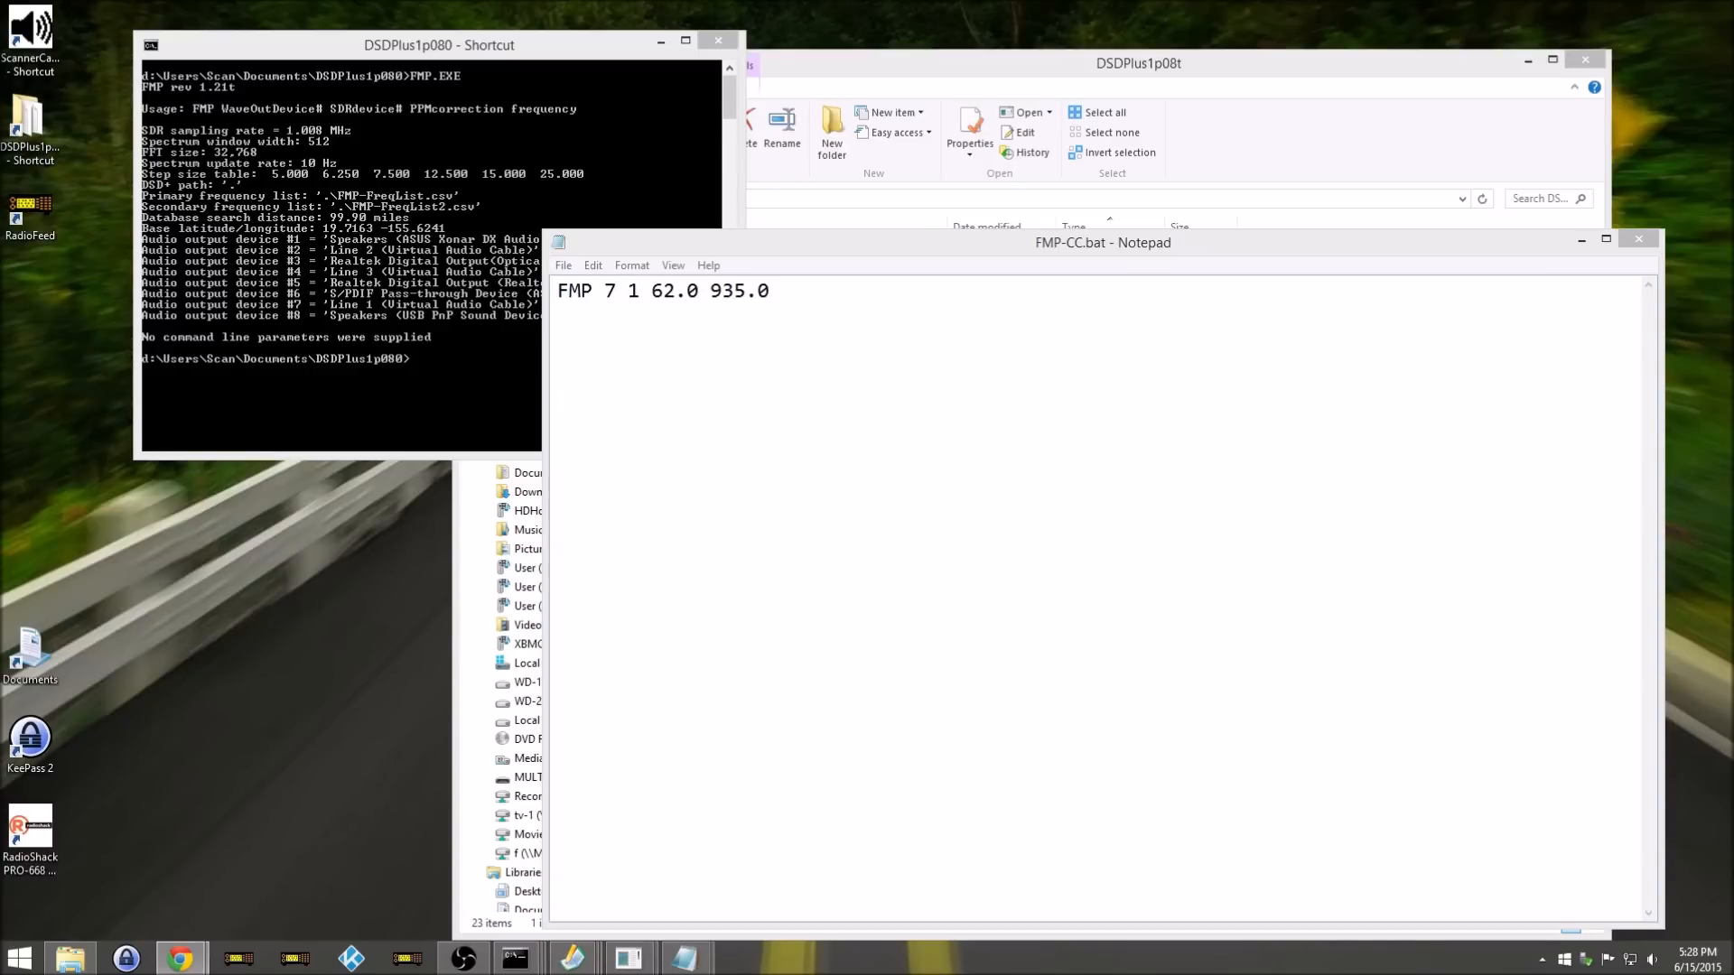
left_click_drag(1733, 226, 842, 1)
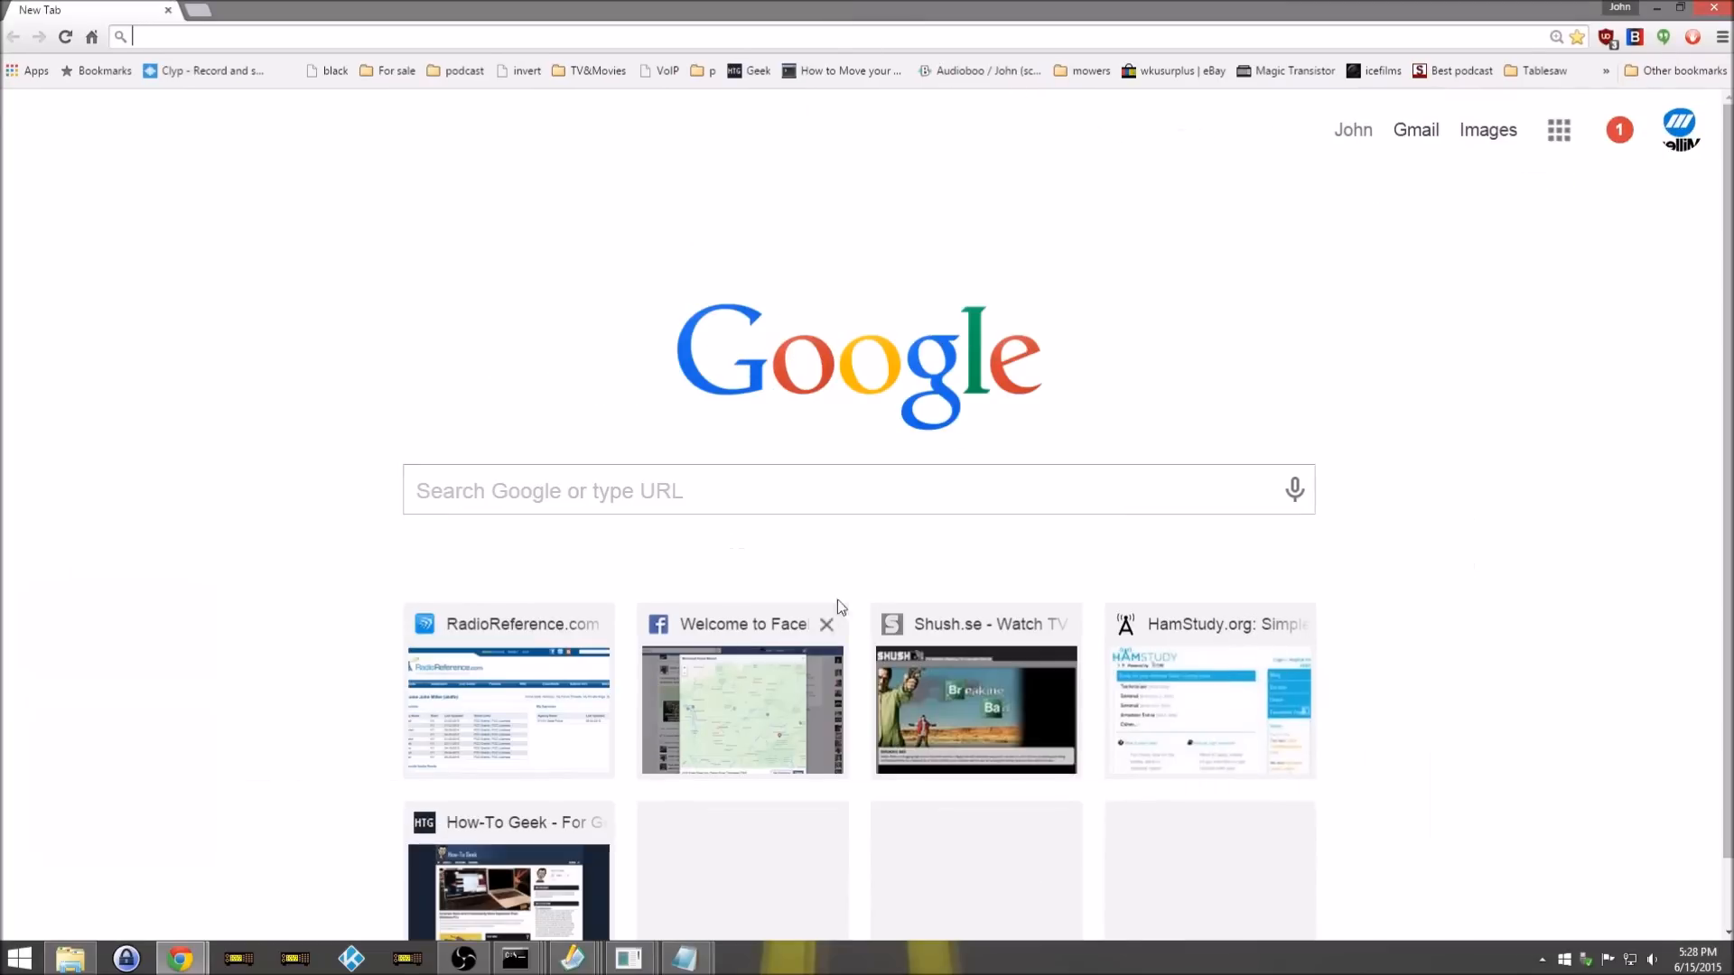
left_click(486, 682)
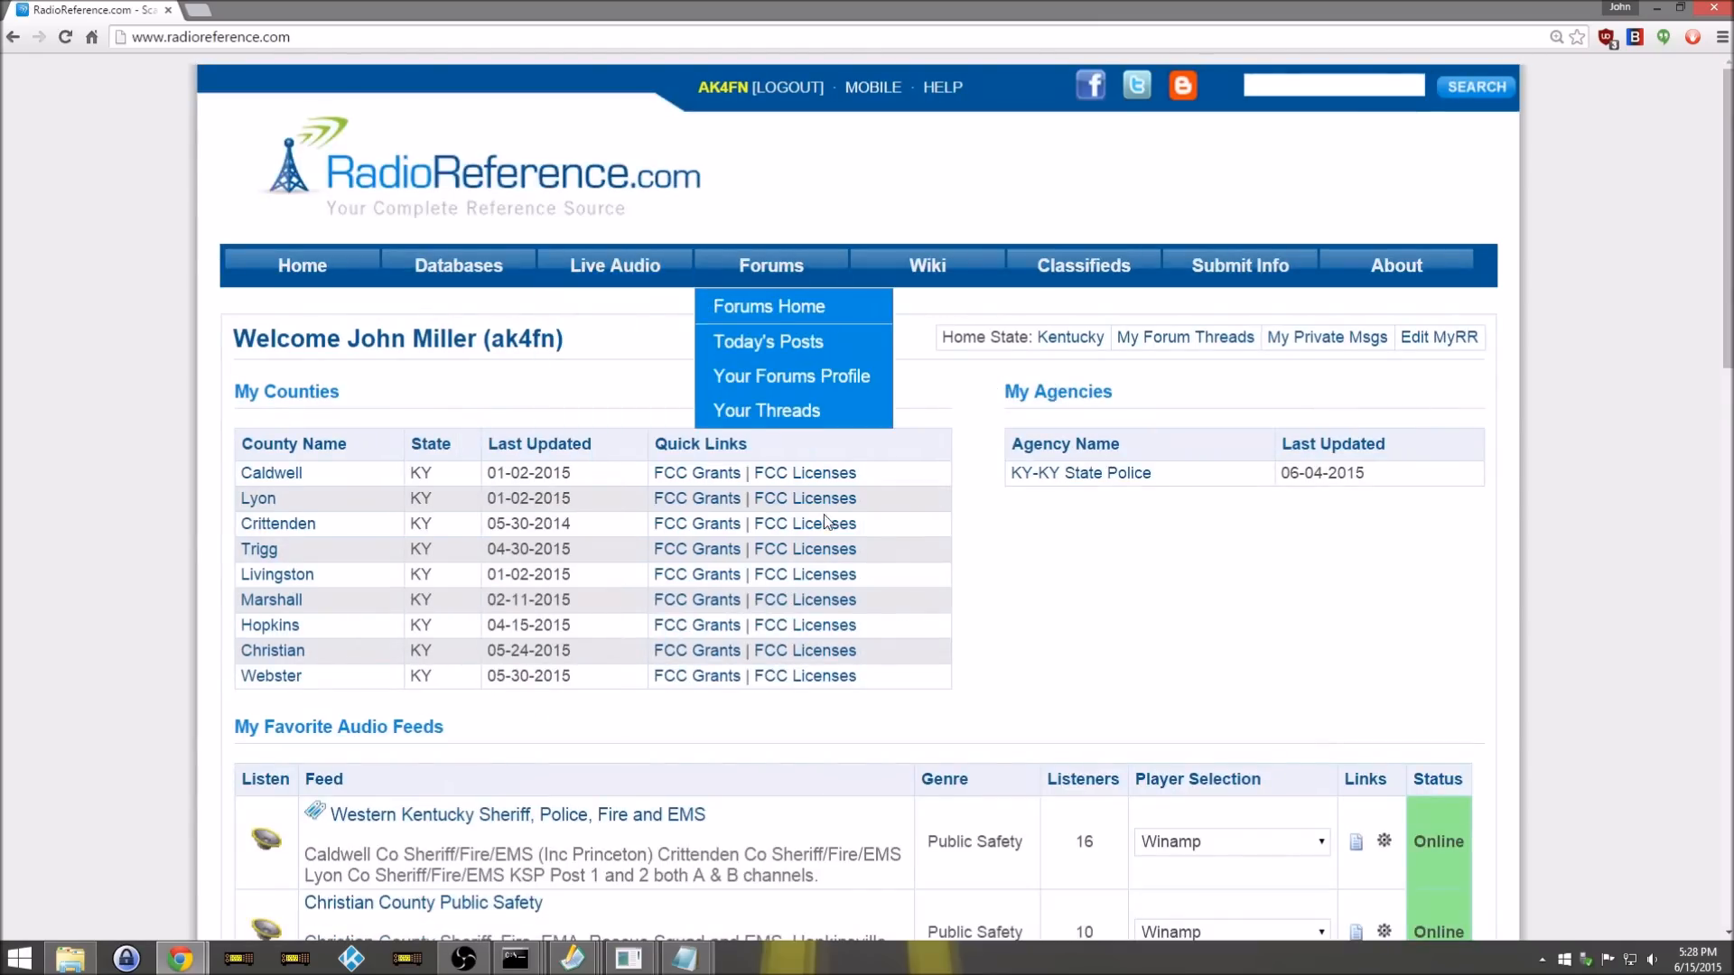
scroll(555, 671, "down", 3)
left_click(272, 378)
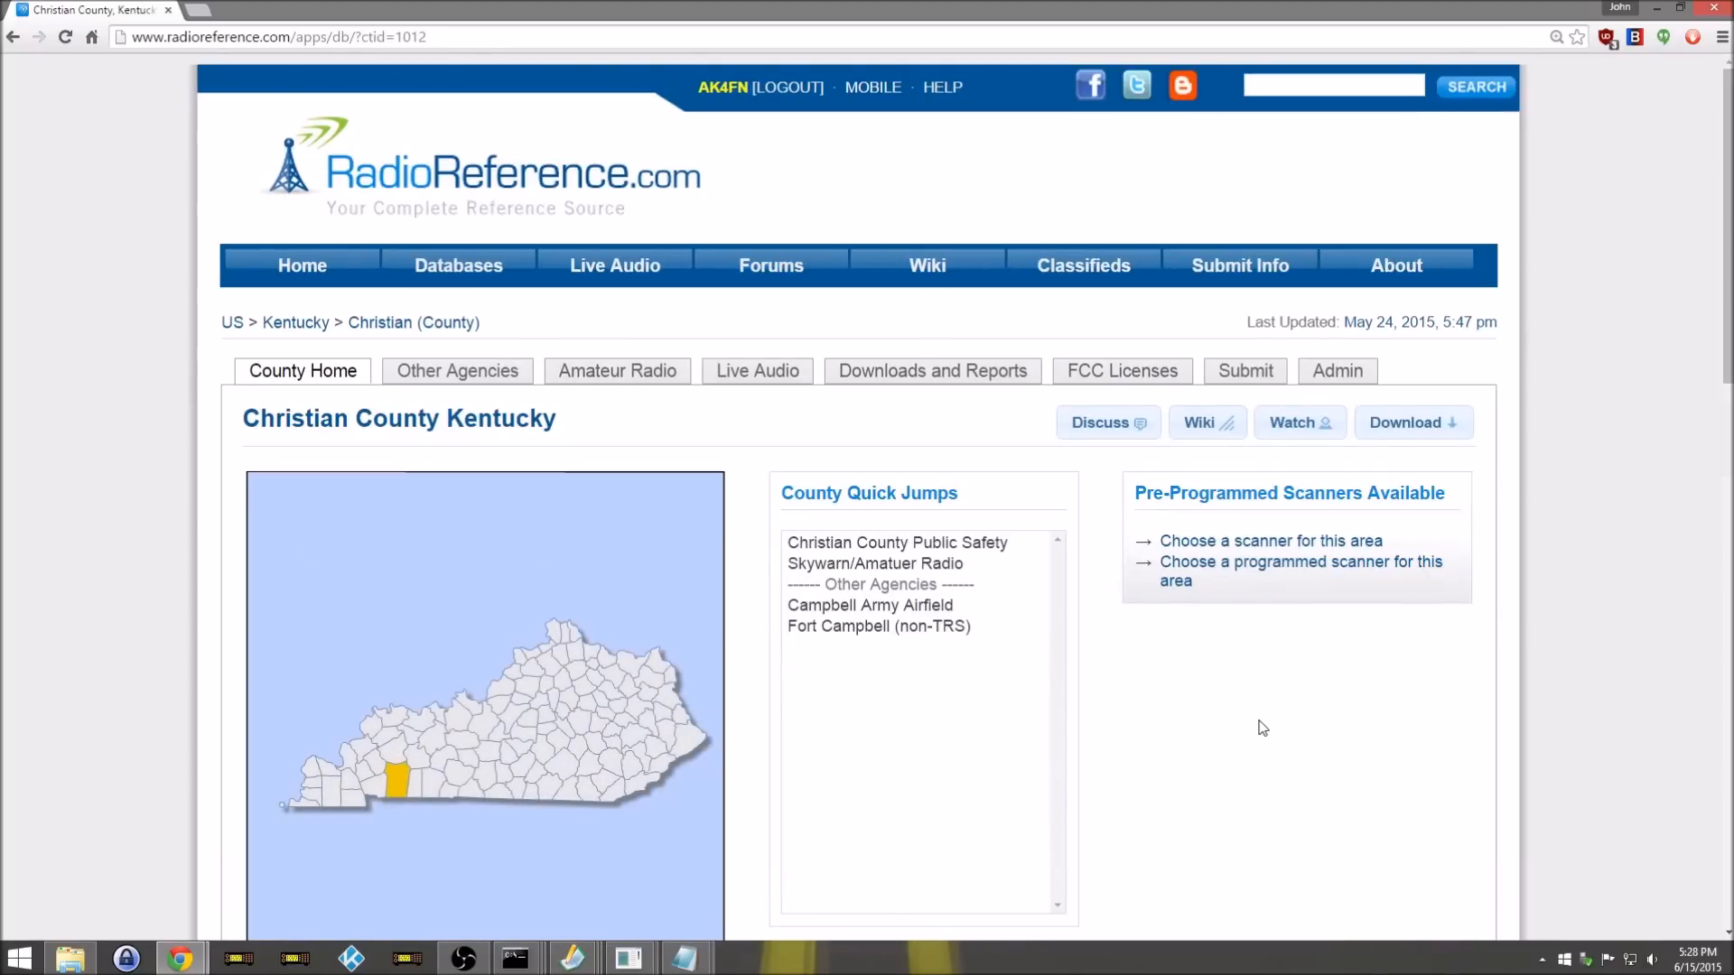
scroll(1263, 728, "down", 5)
left_click(366, 838)
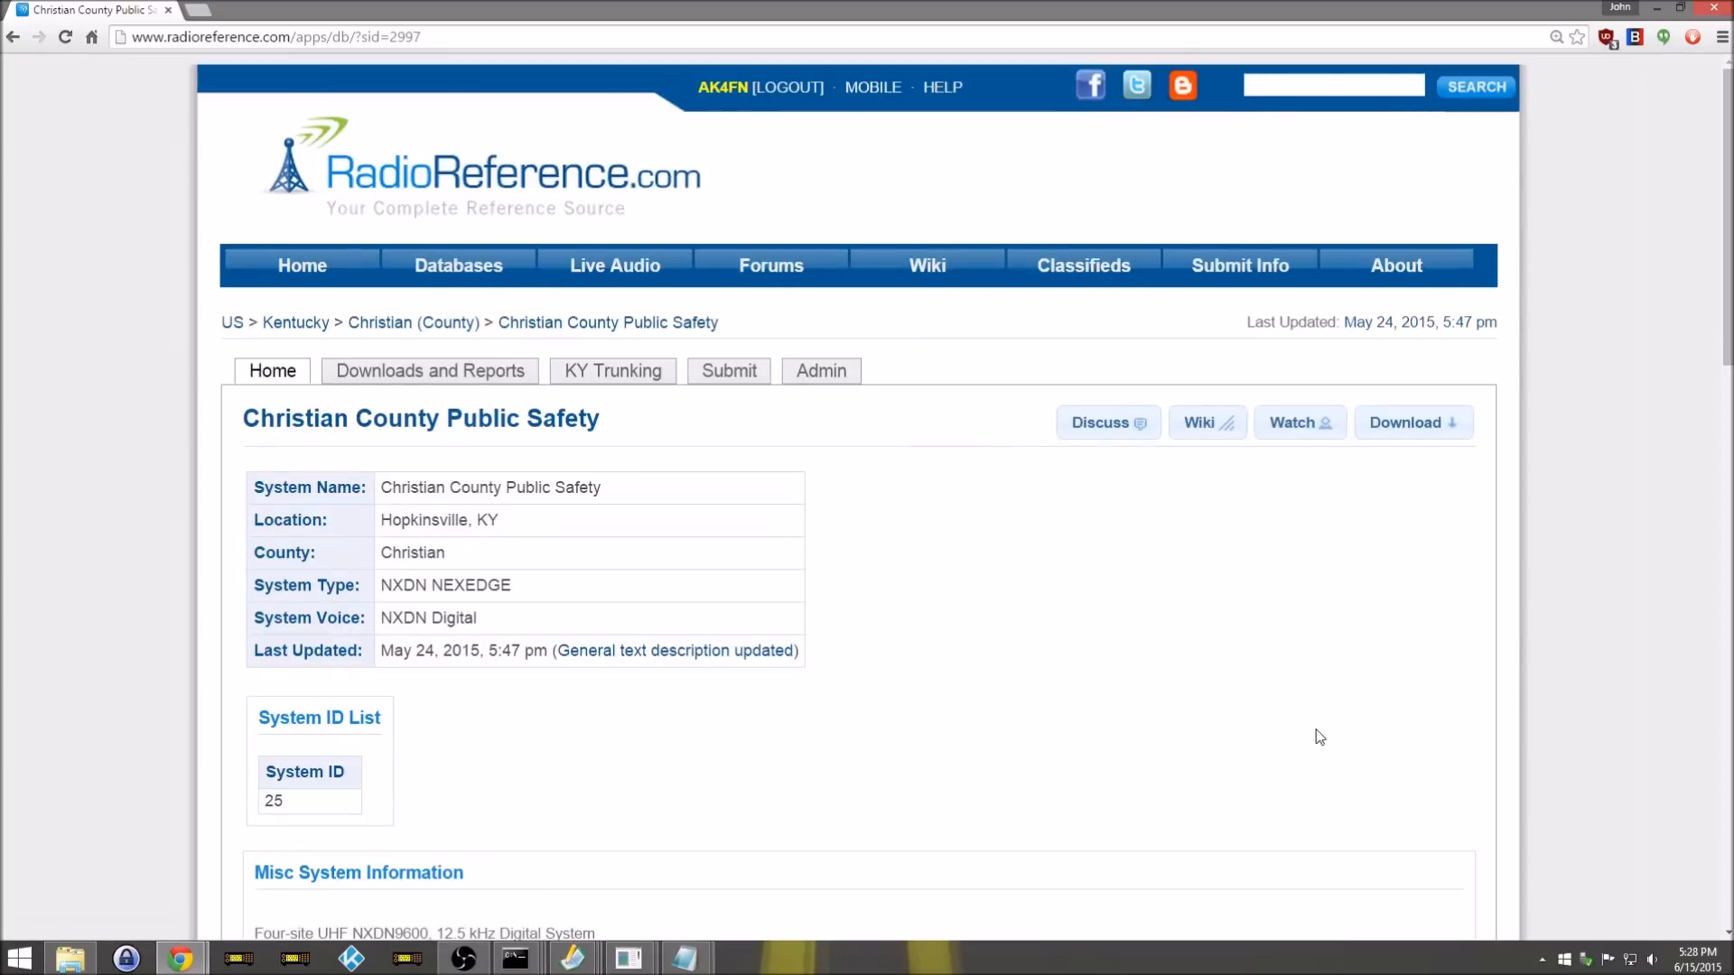
Step: Copy the frequency 453.8375 from the Site 2 - Kelly channel map and check the System Frequencies table
key("ctrl+minus")
scroll(1322, 692, "down", 3)
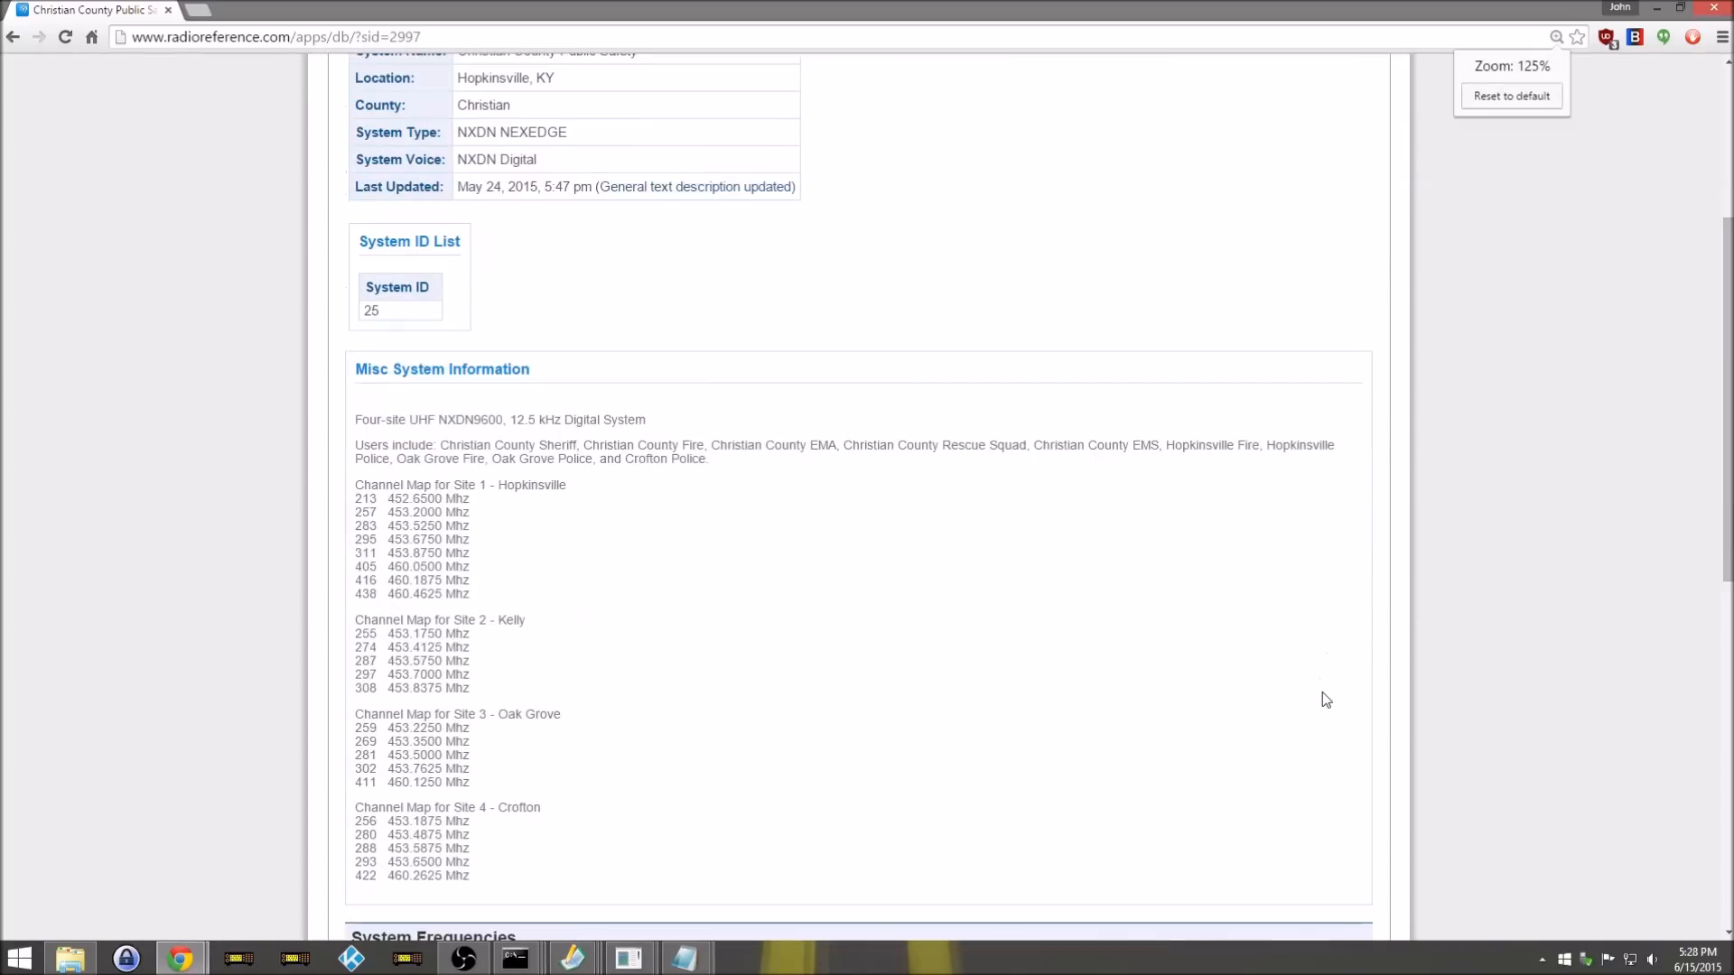
scroll(1322, 691, "down", 1)
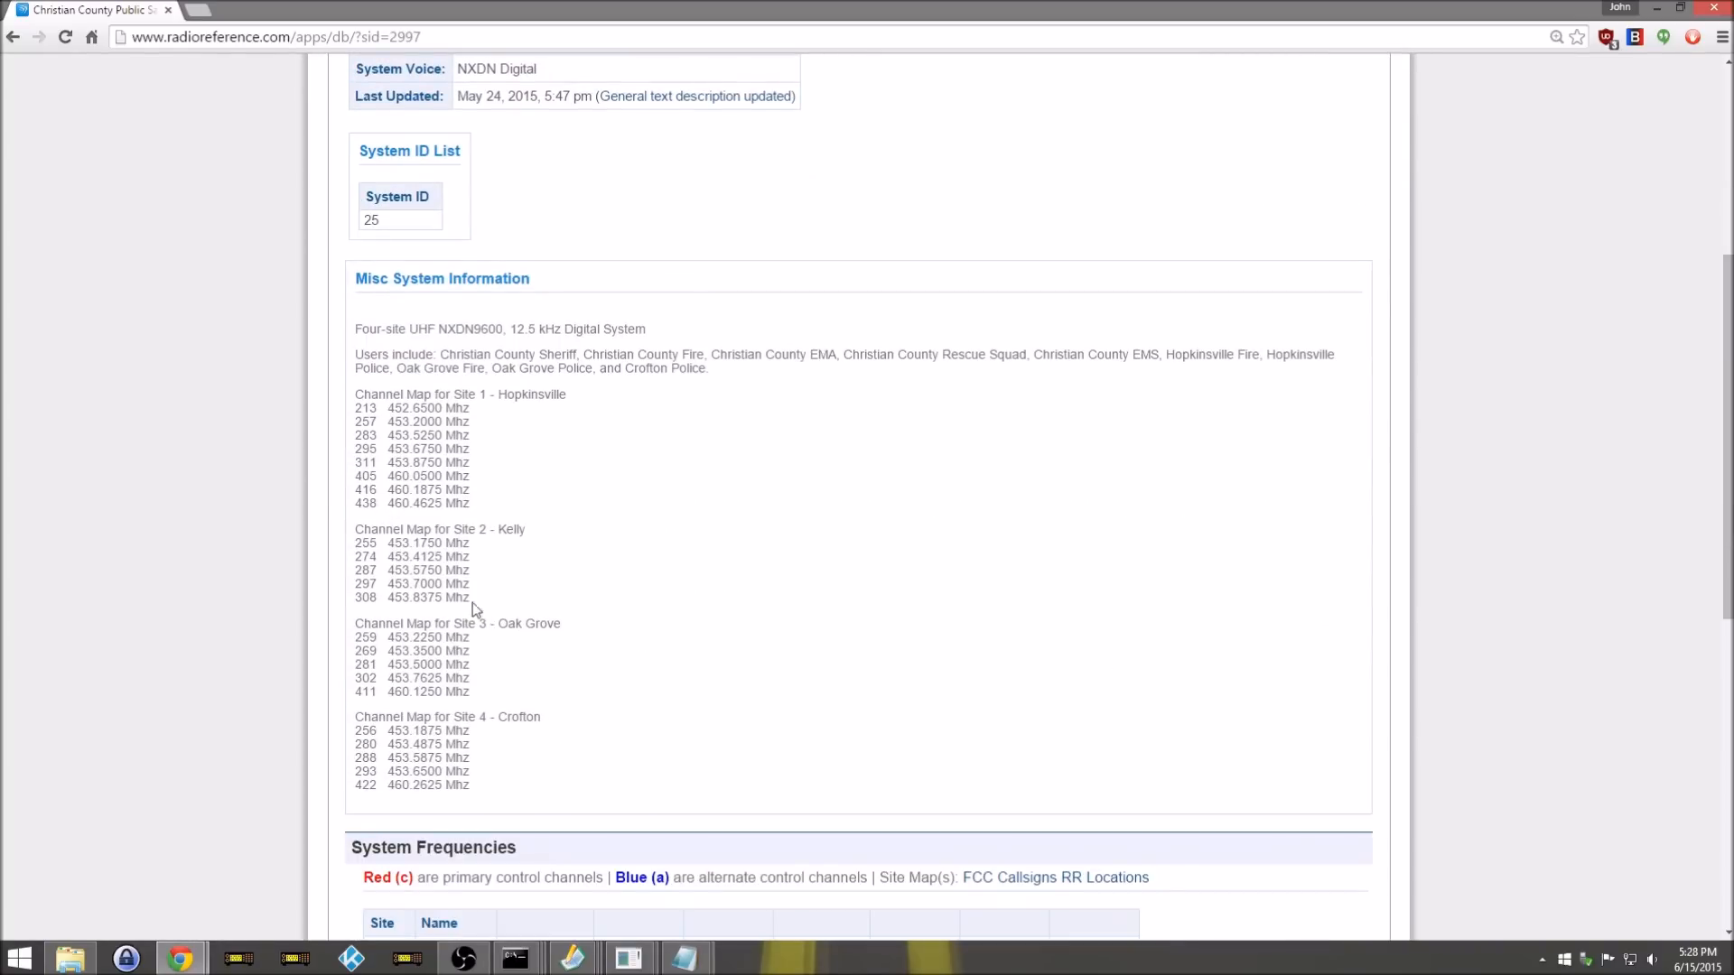
left_click_drag(388, 594, 443, 594)
key("ctrl+c")
right_click(427, 597)
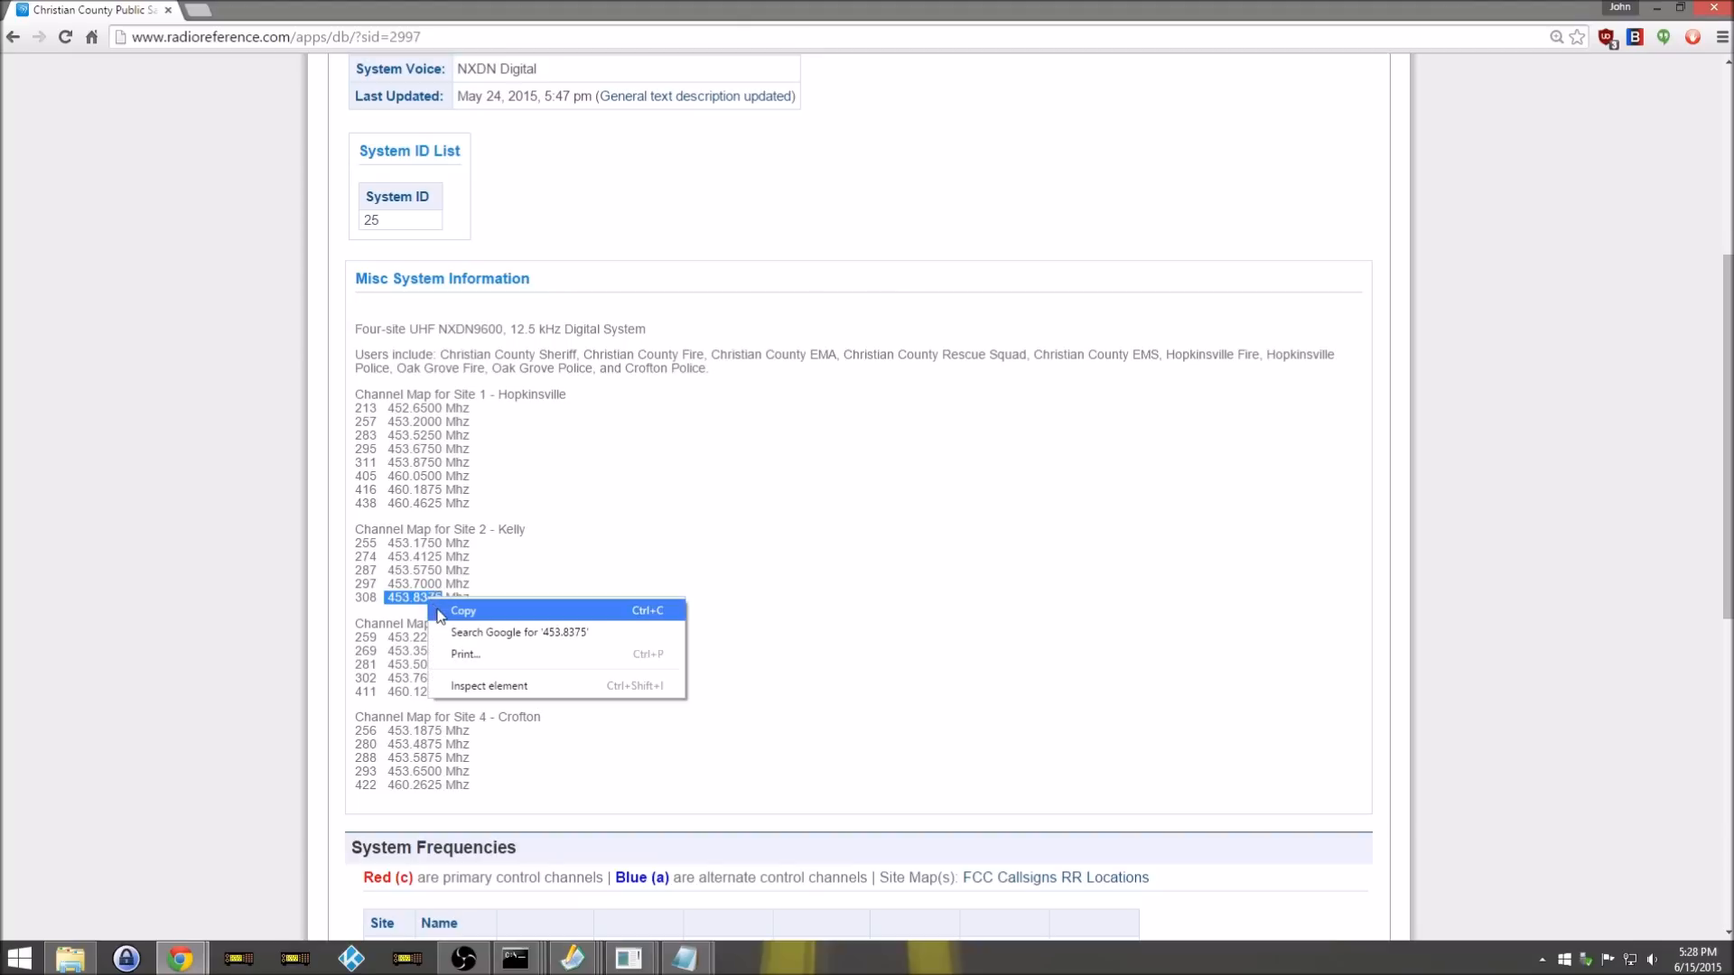
left_click(444, 611)
scroll(444, 617, "down", 5)
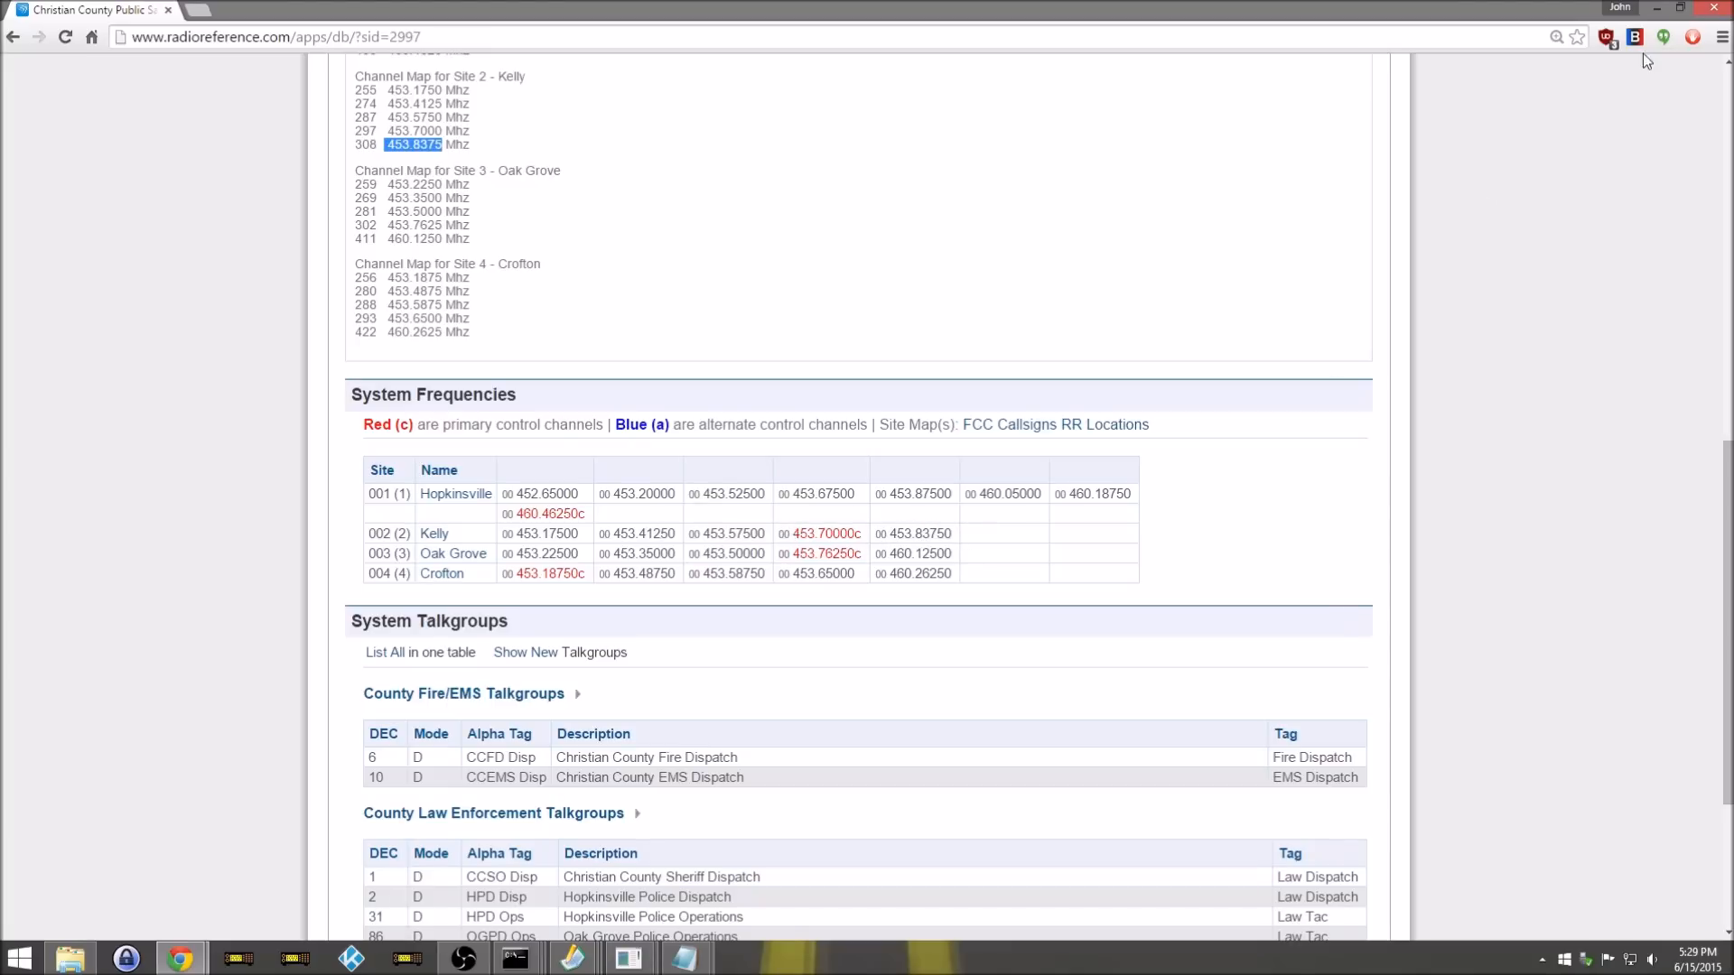
Step: Back in Notepad, replace the frequency in FMP-CC.bat with the copied 453.8375, keeping a single space before it
left_click(1657, 8)
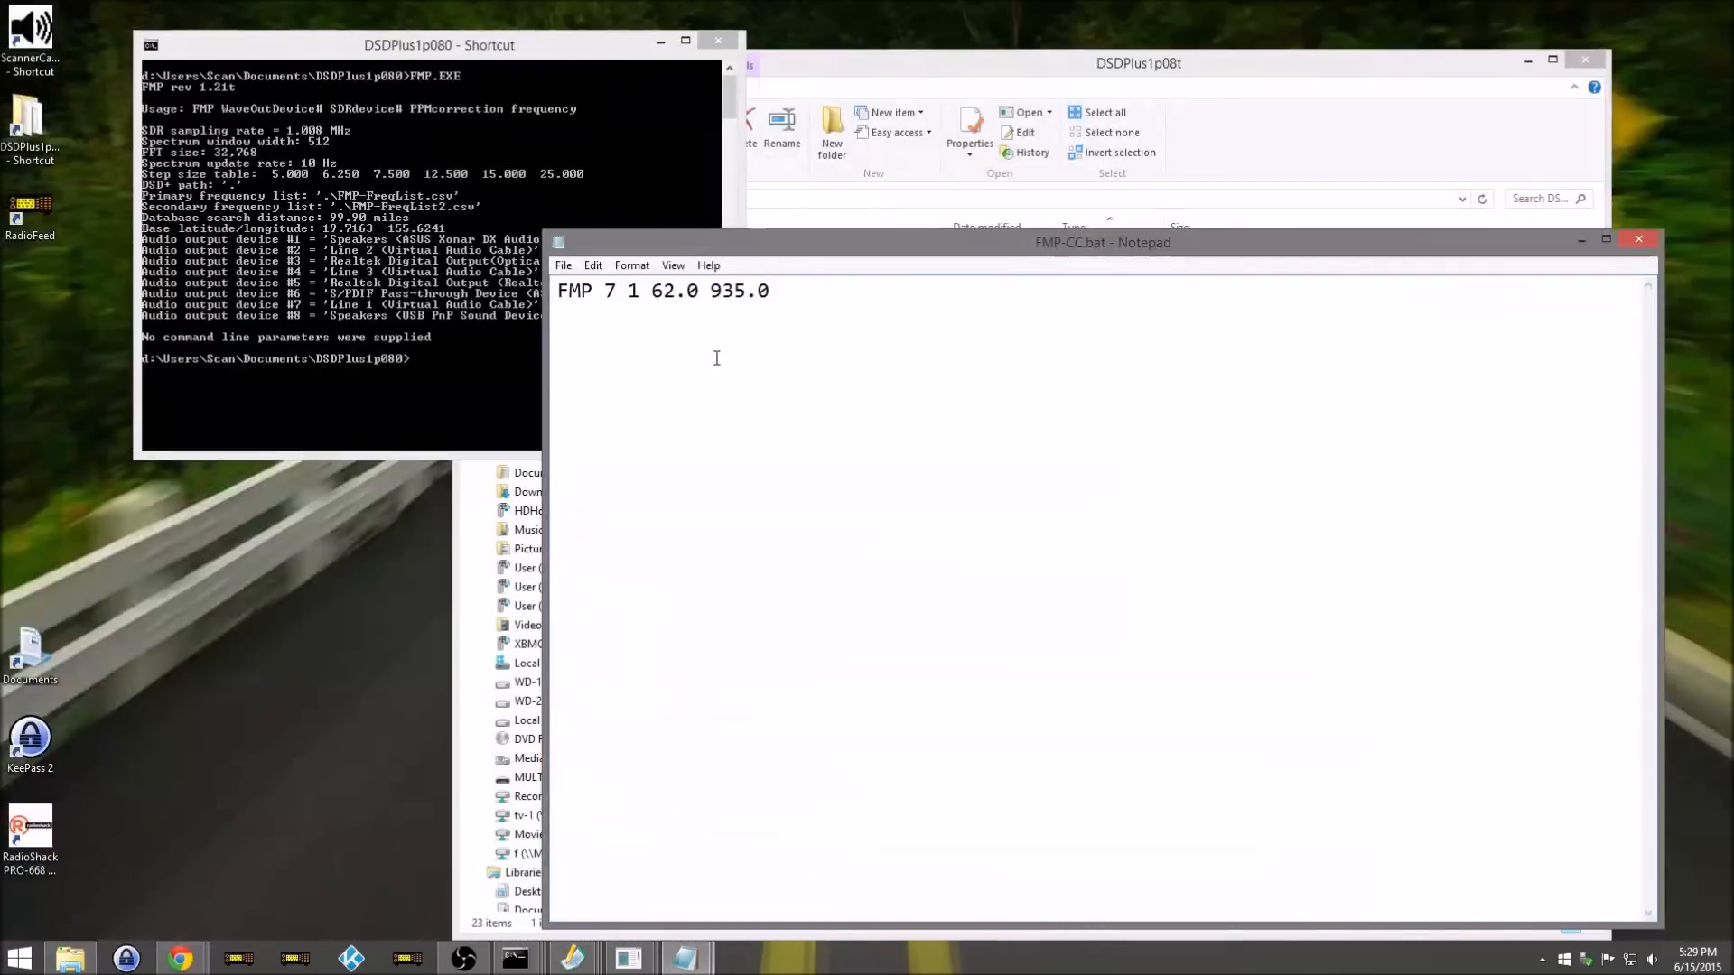
left_click_drag(709, 291, 766, 290)
right_click(765, 290)
left_click(792, 366)
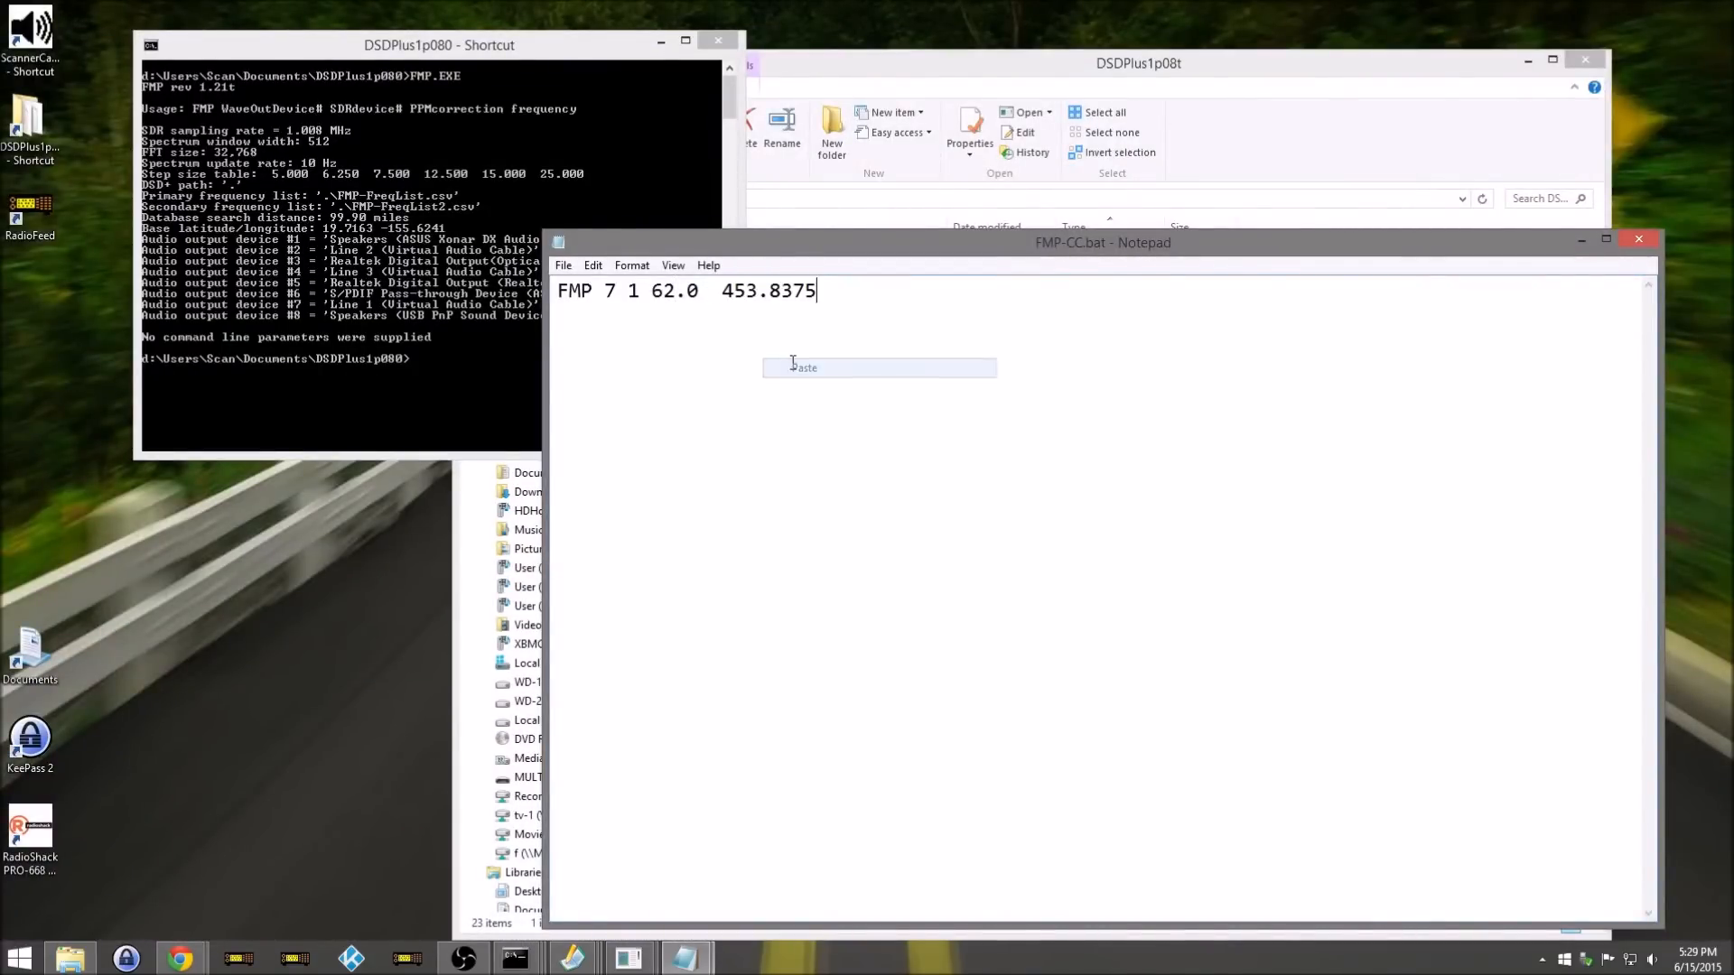
left_click(719, 294)
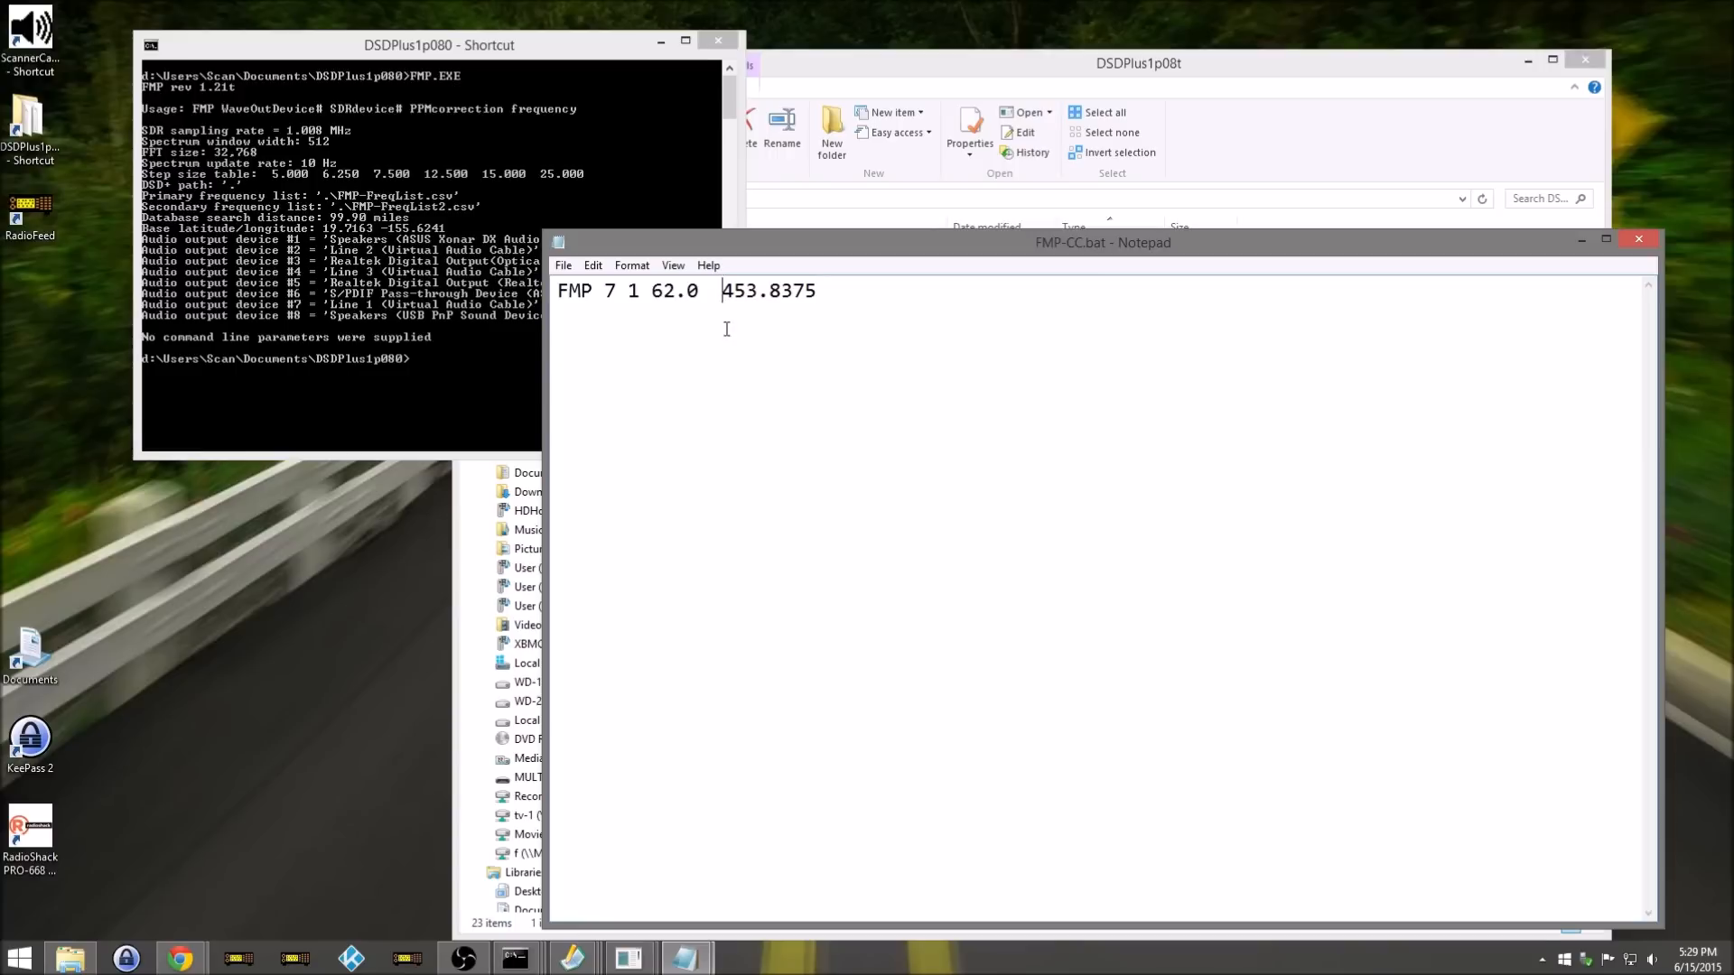
key("BackSpace")
Step: Save FMP-CC.bat and close the file
left_click(563, 265)
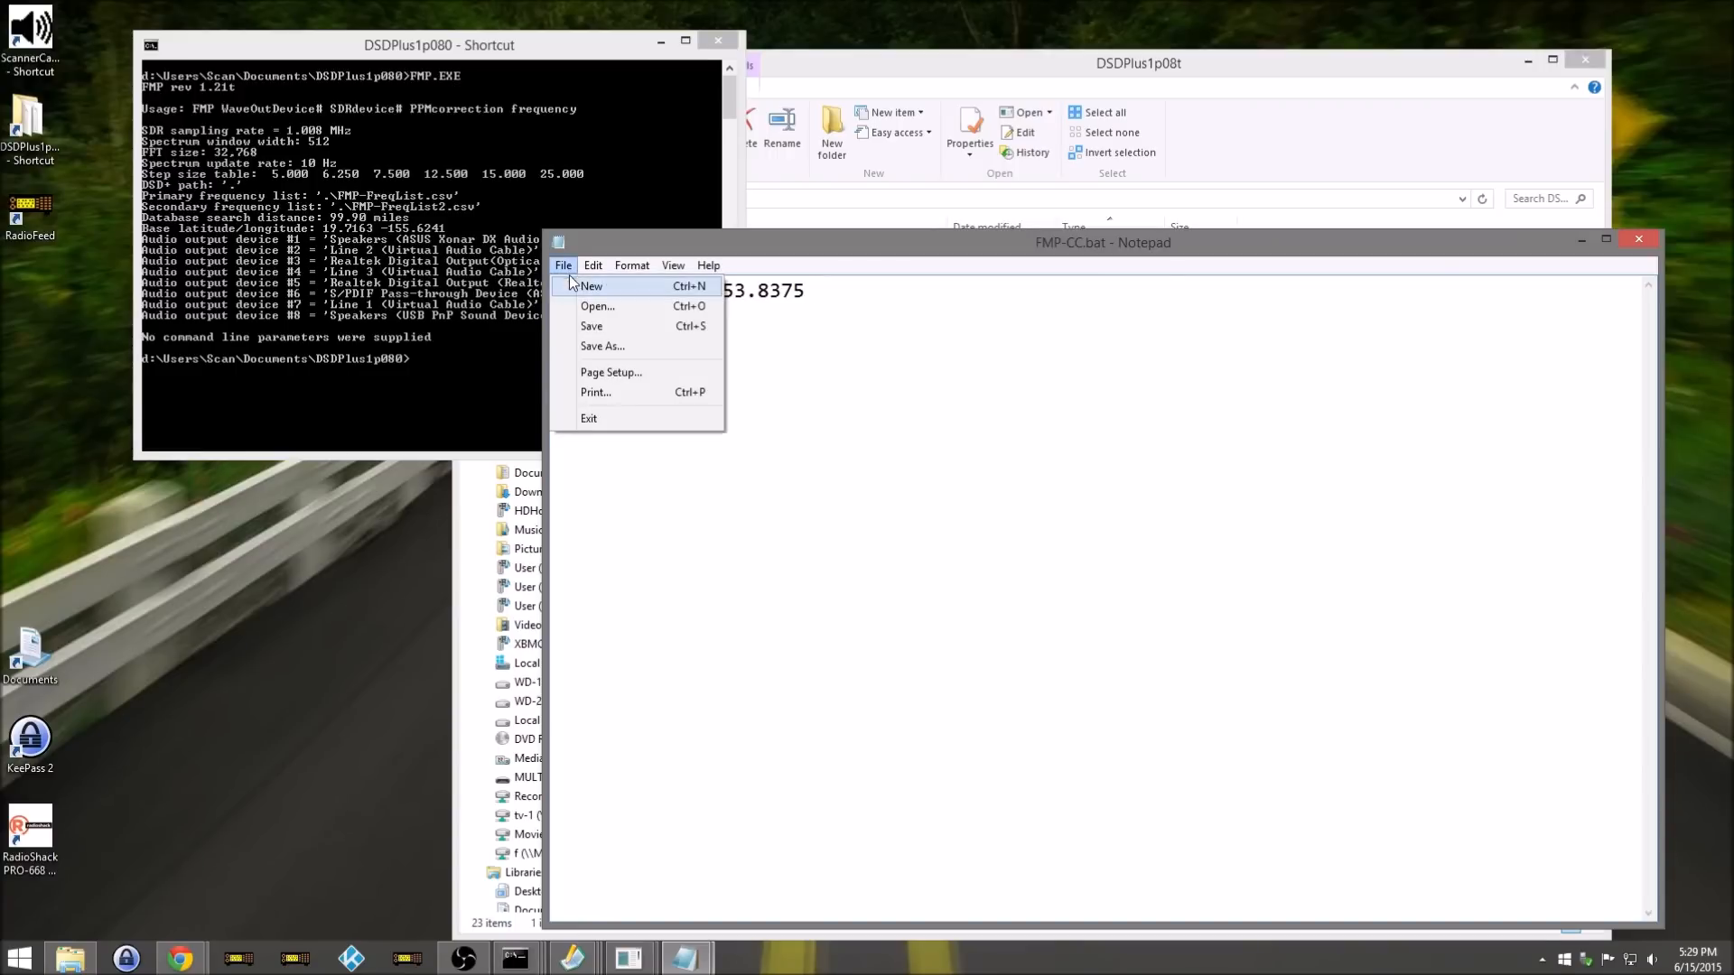
left_click(587, 330)
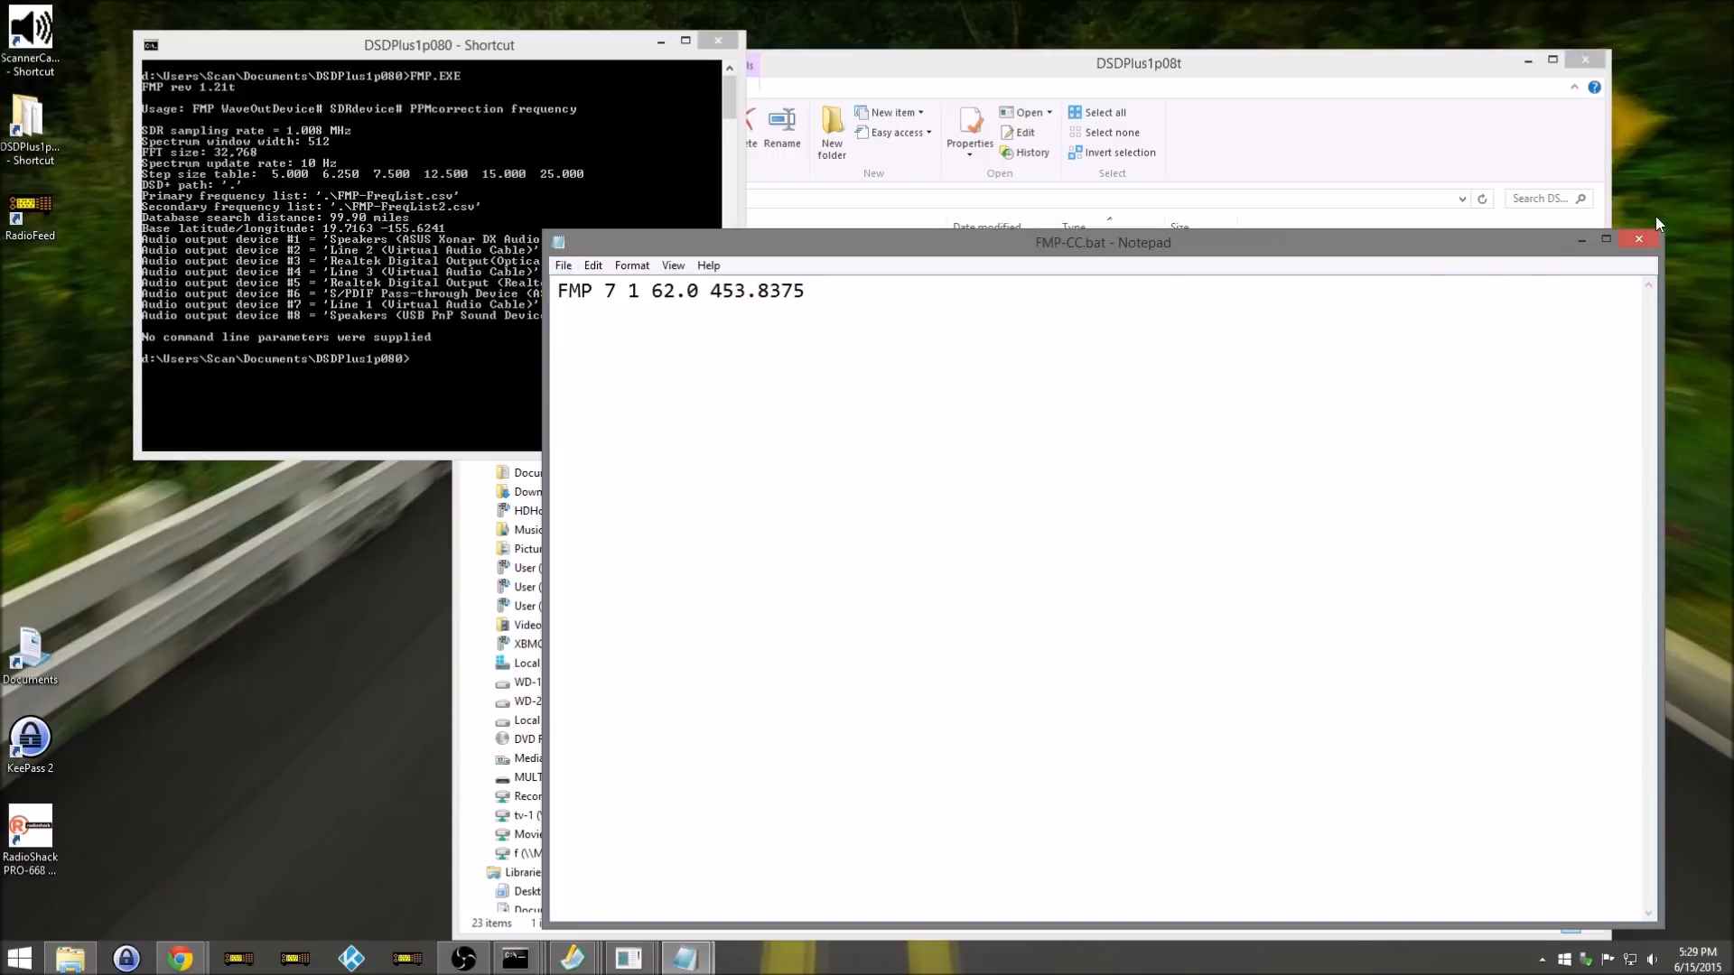
left_click(1640, 240)
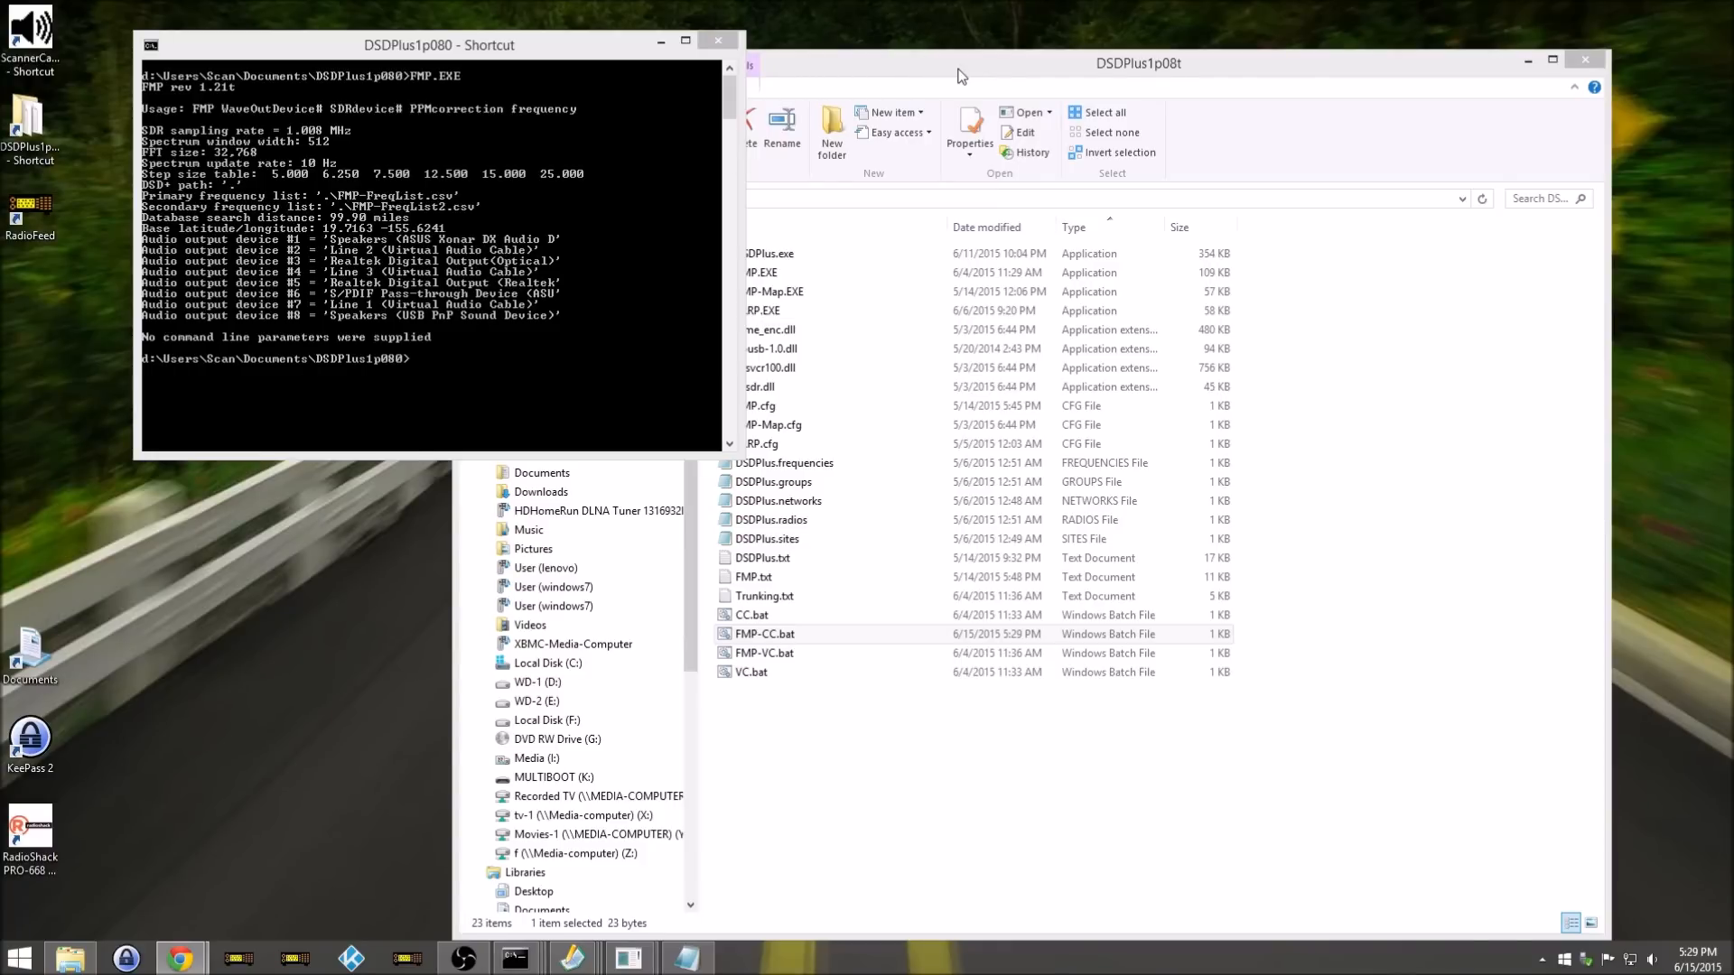
Step: Move the folder window aside, run DSDPlus.exe from the command window and bring its audio device list to the front
left_click_drag(961, 76, 1162, 84)
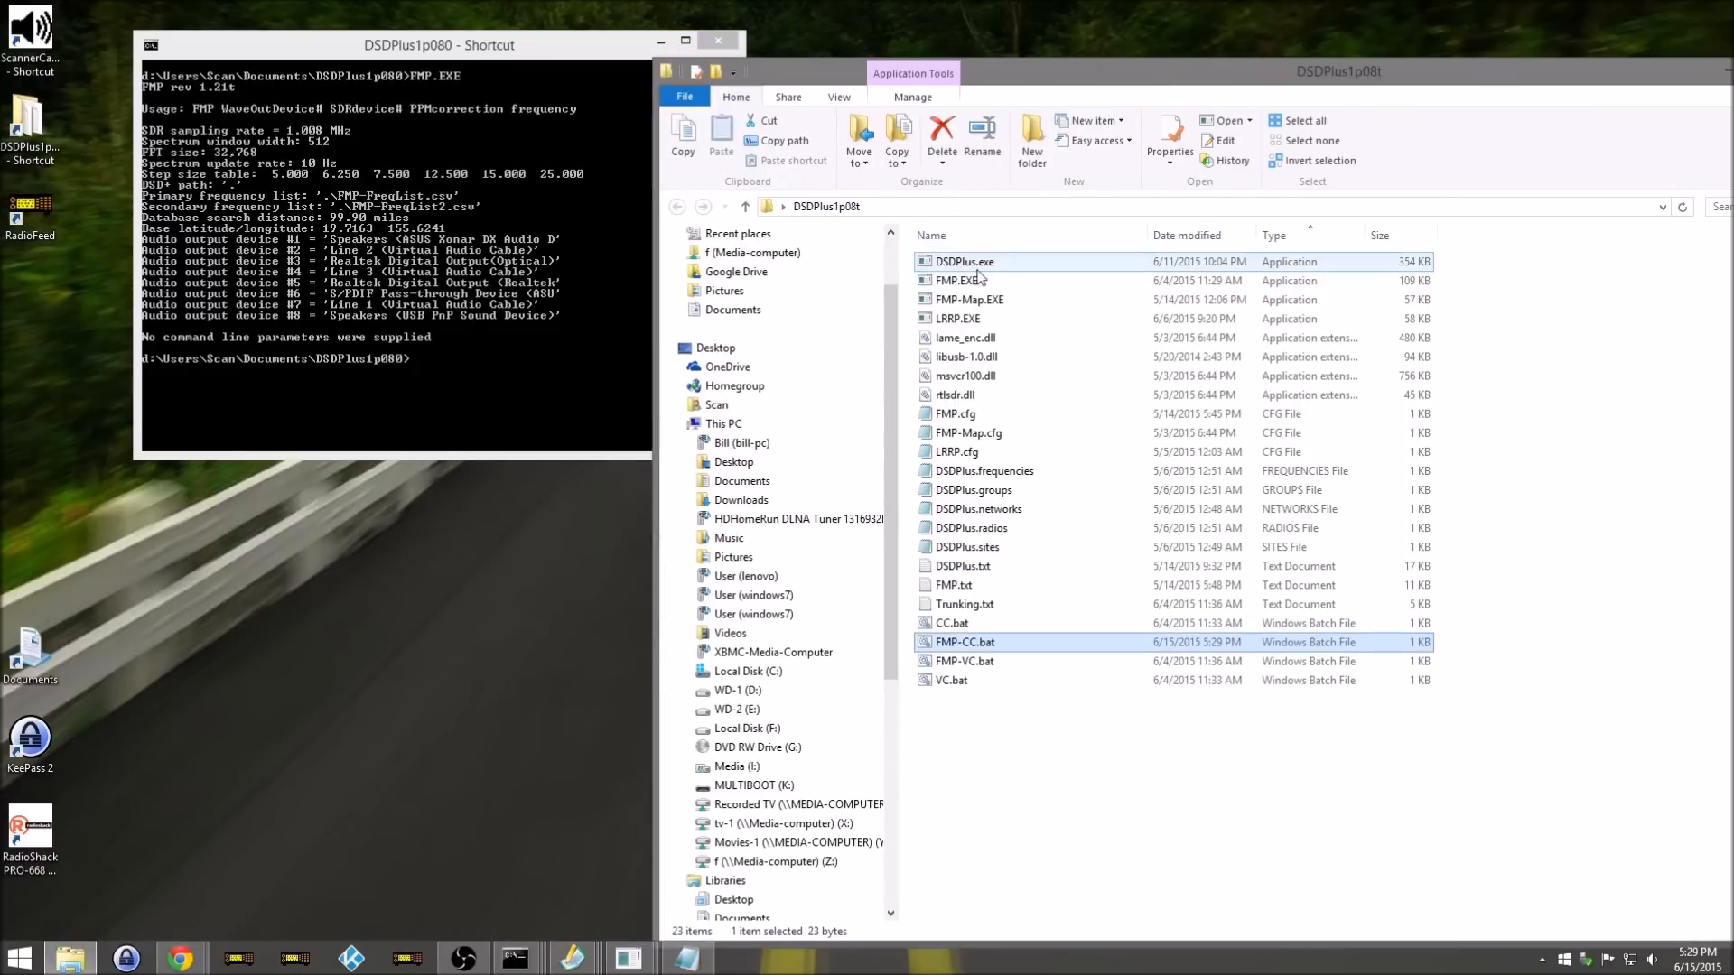
left_click(439, 370)
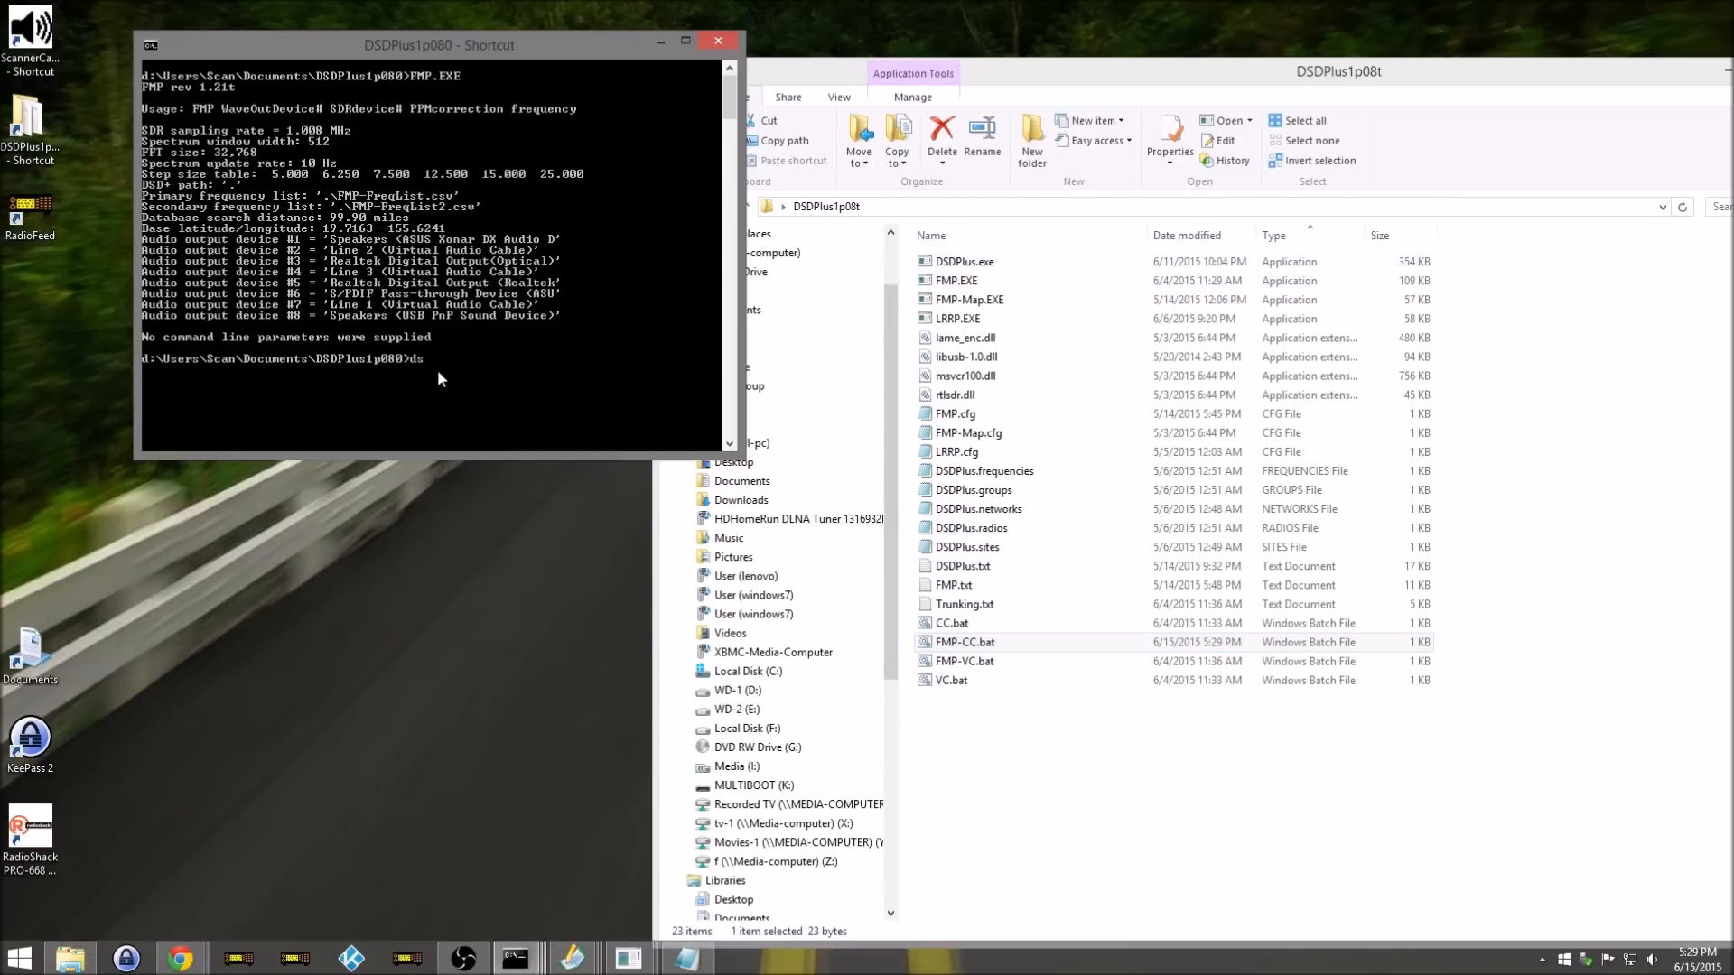
type("dsdp")
key("Tab")
key("Return")
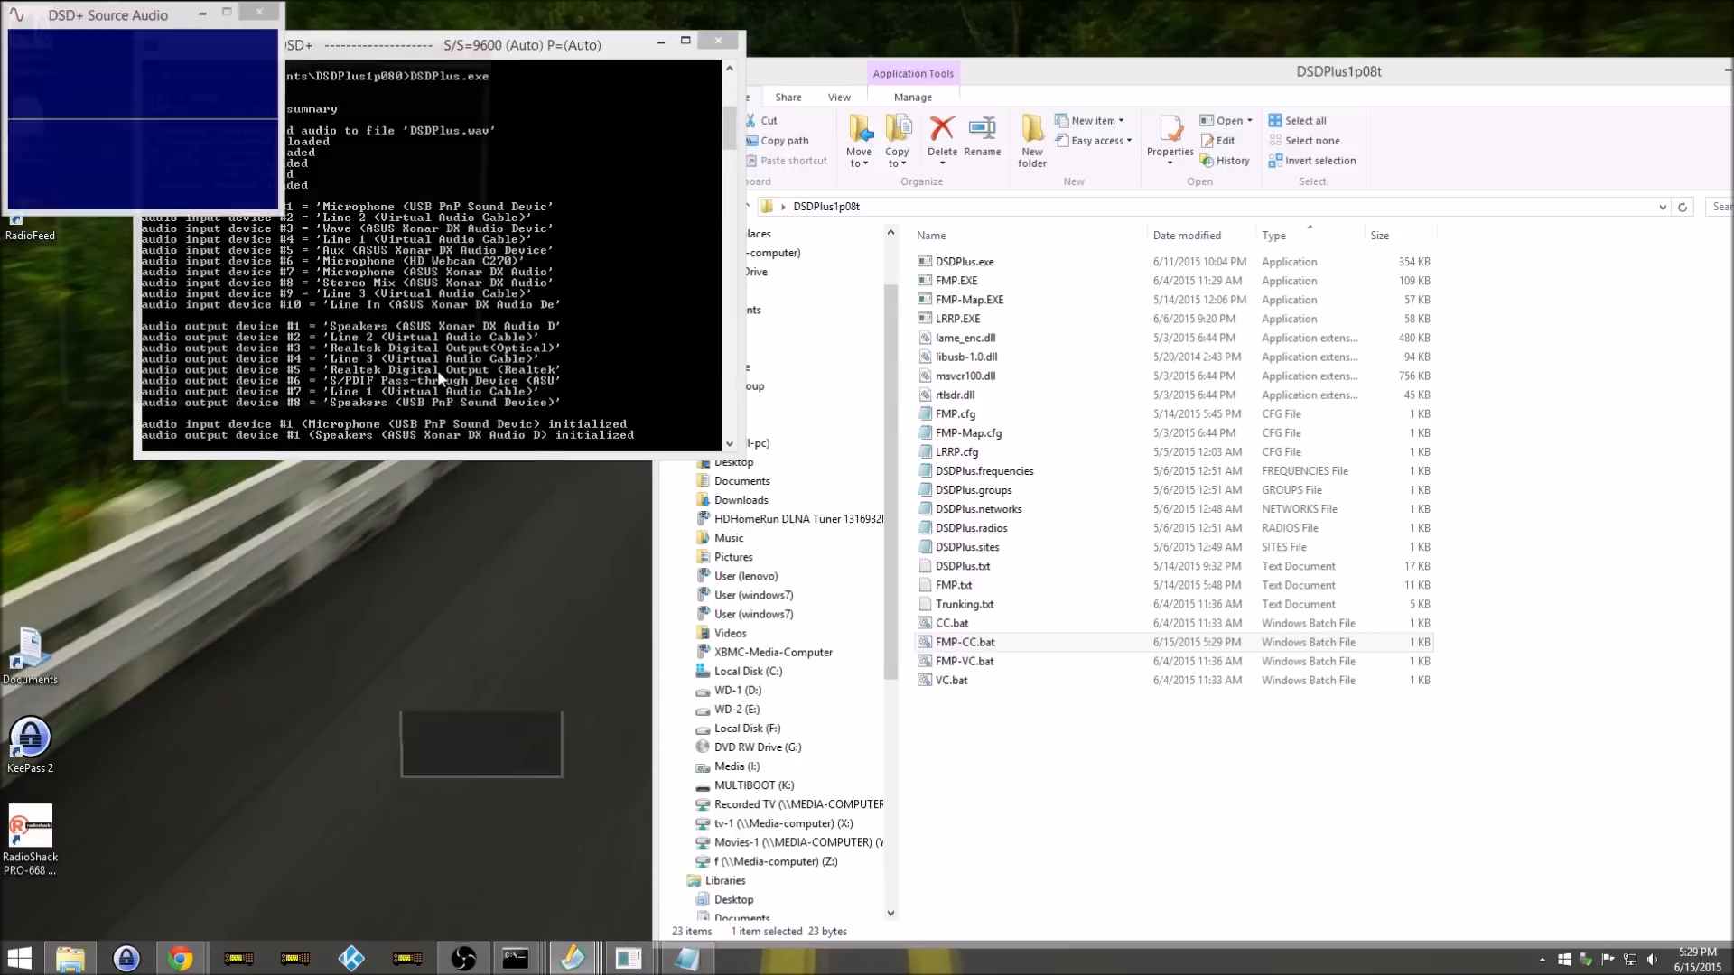
left_click(579, 53)
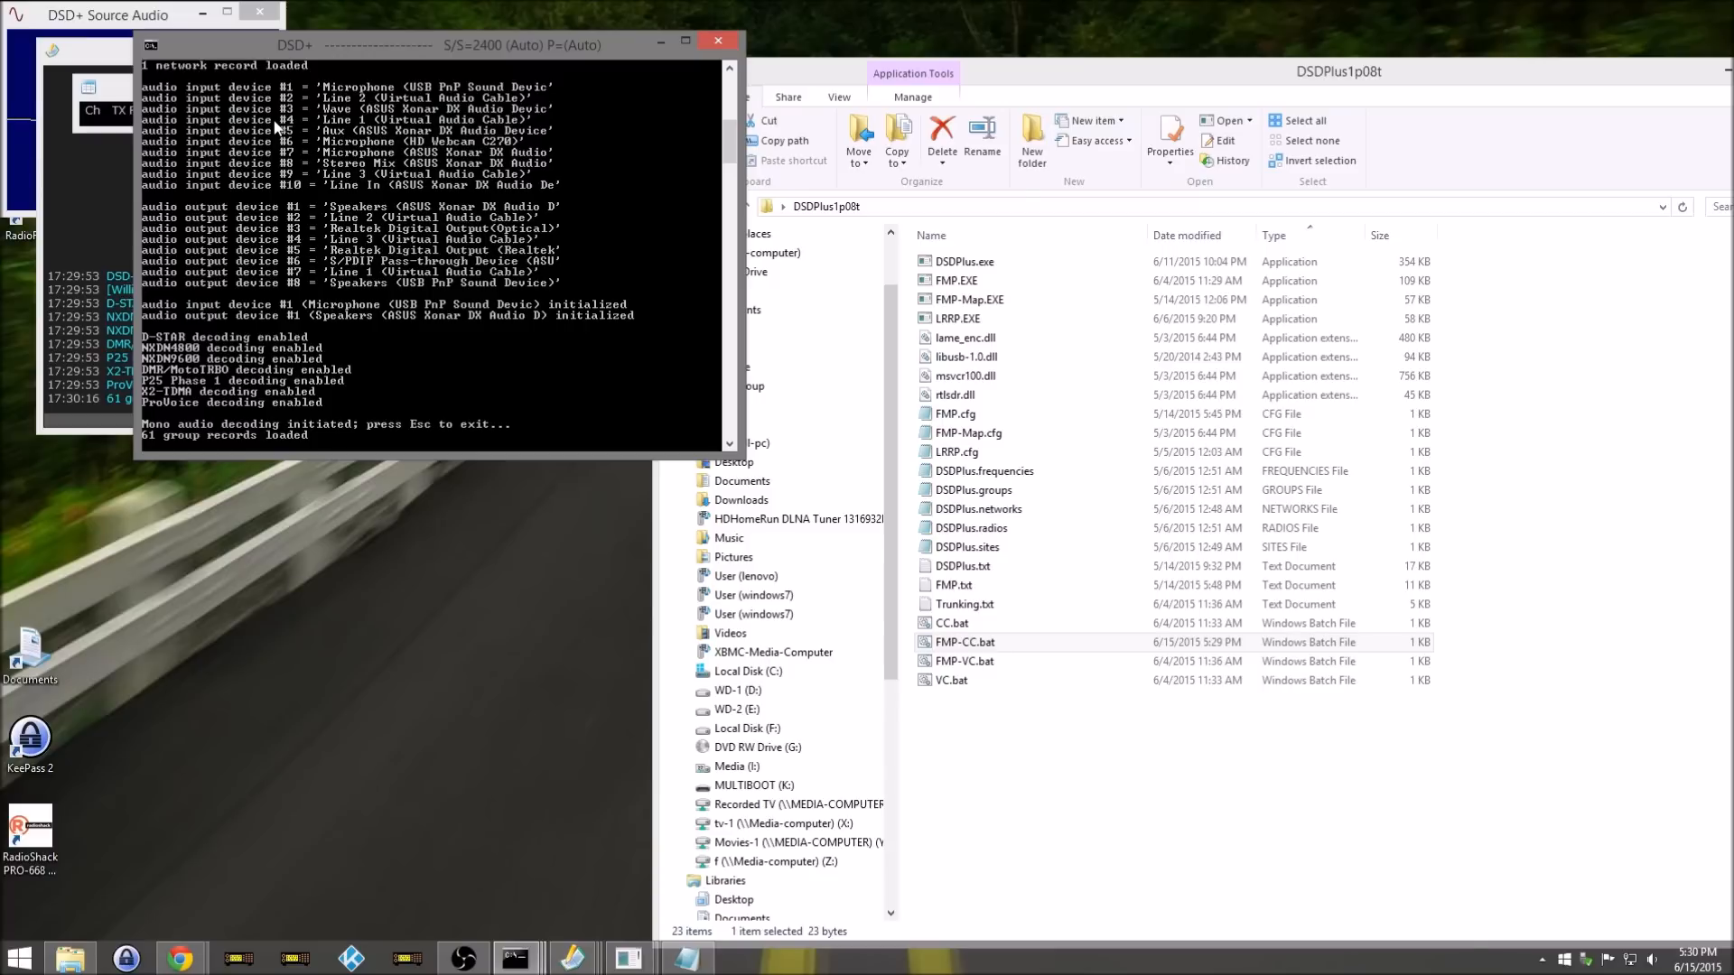
Step: Open CC.bat for editing and set its audio input device option to -i4
left_click(930, 664)
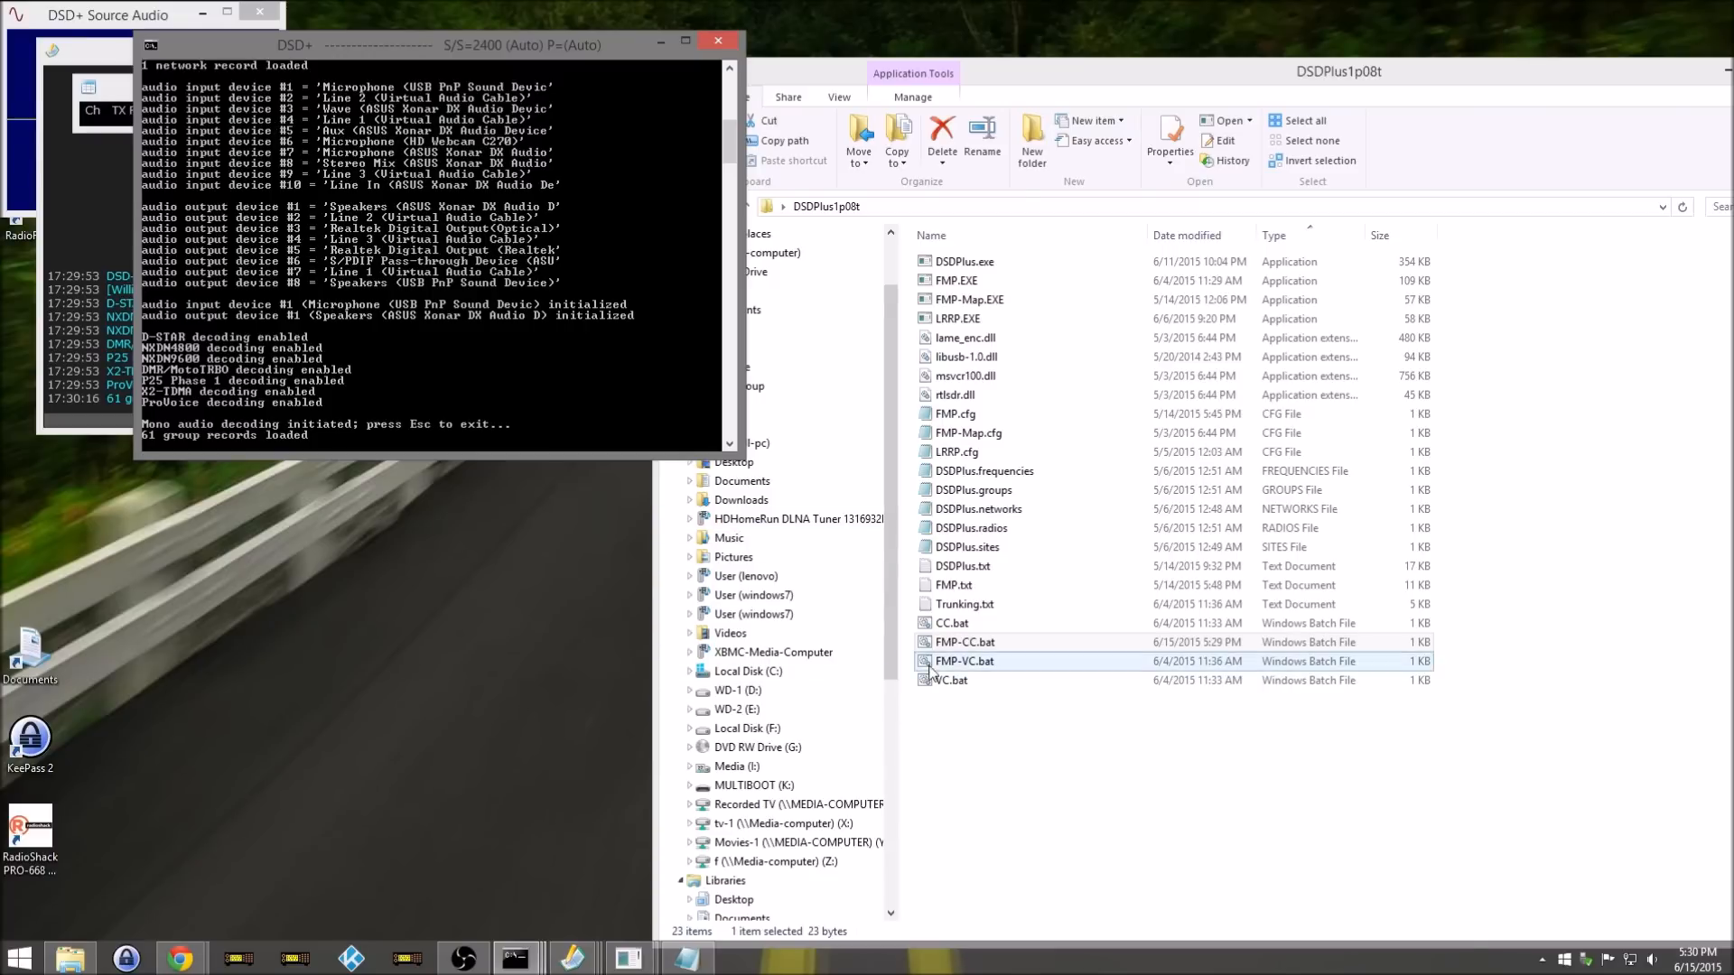
left_click(949, 625)
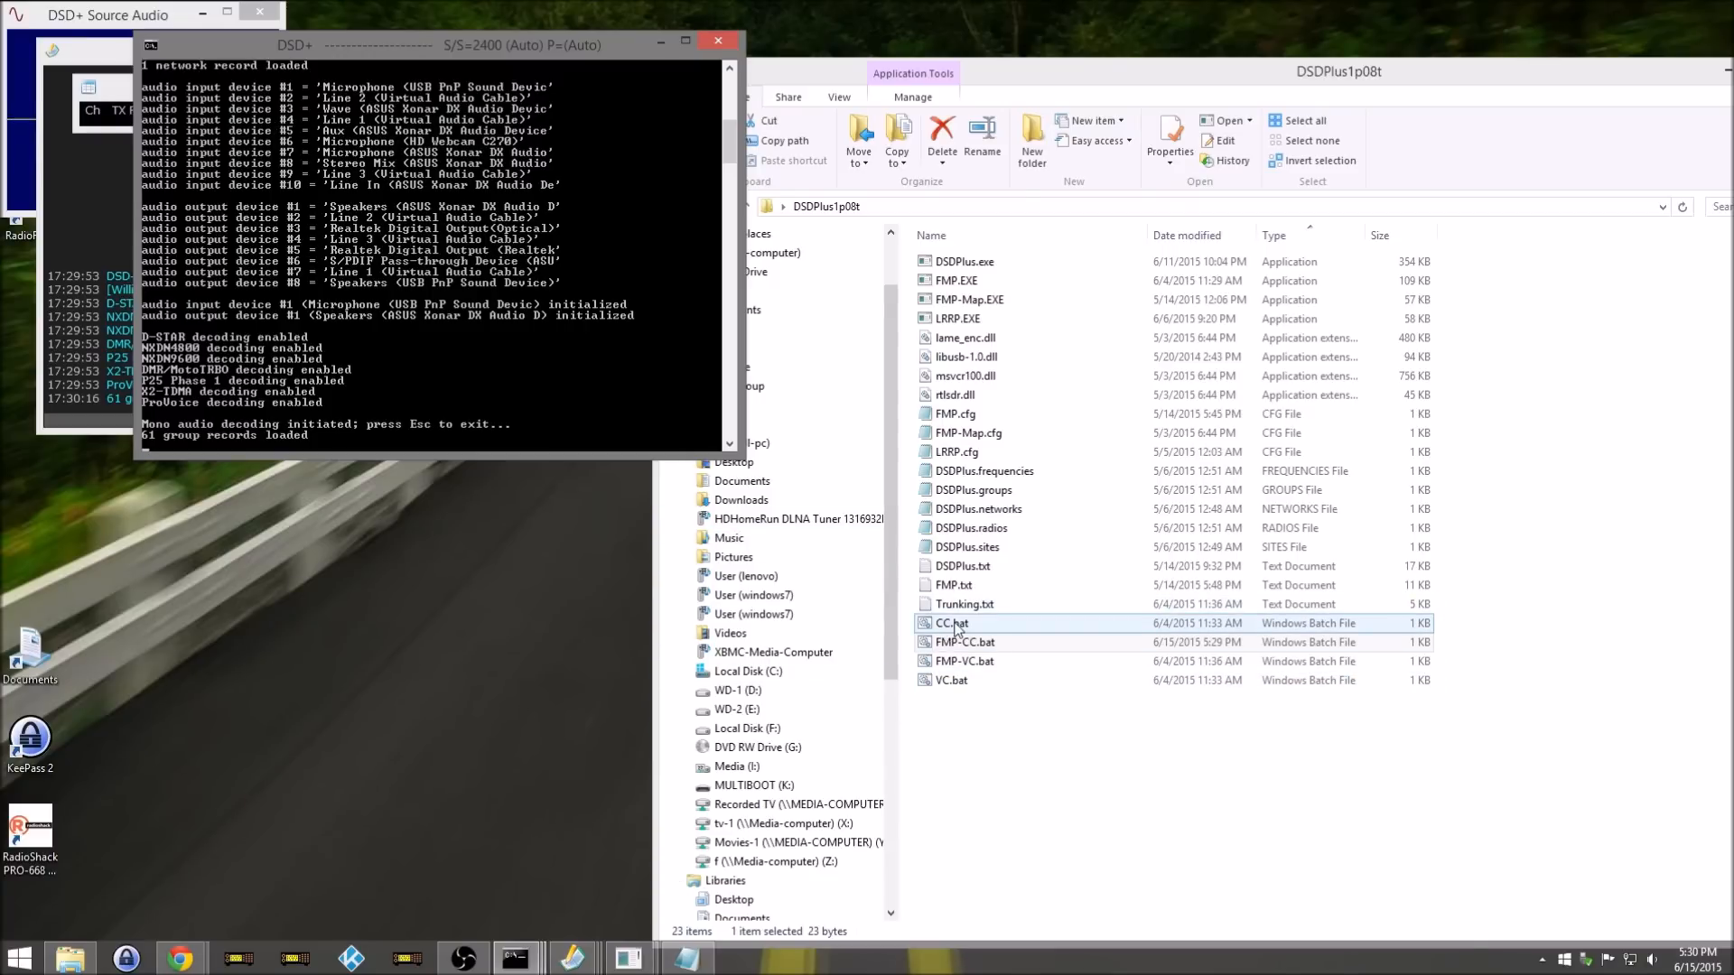
left_click(956, 629)
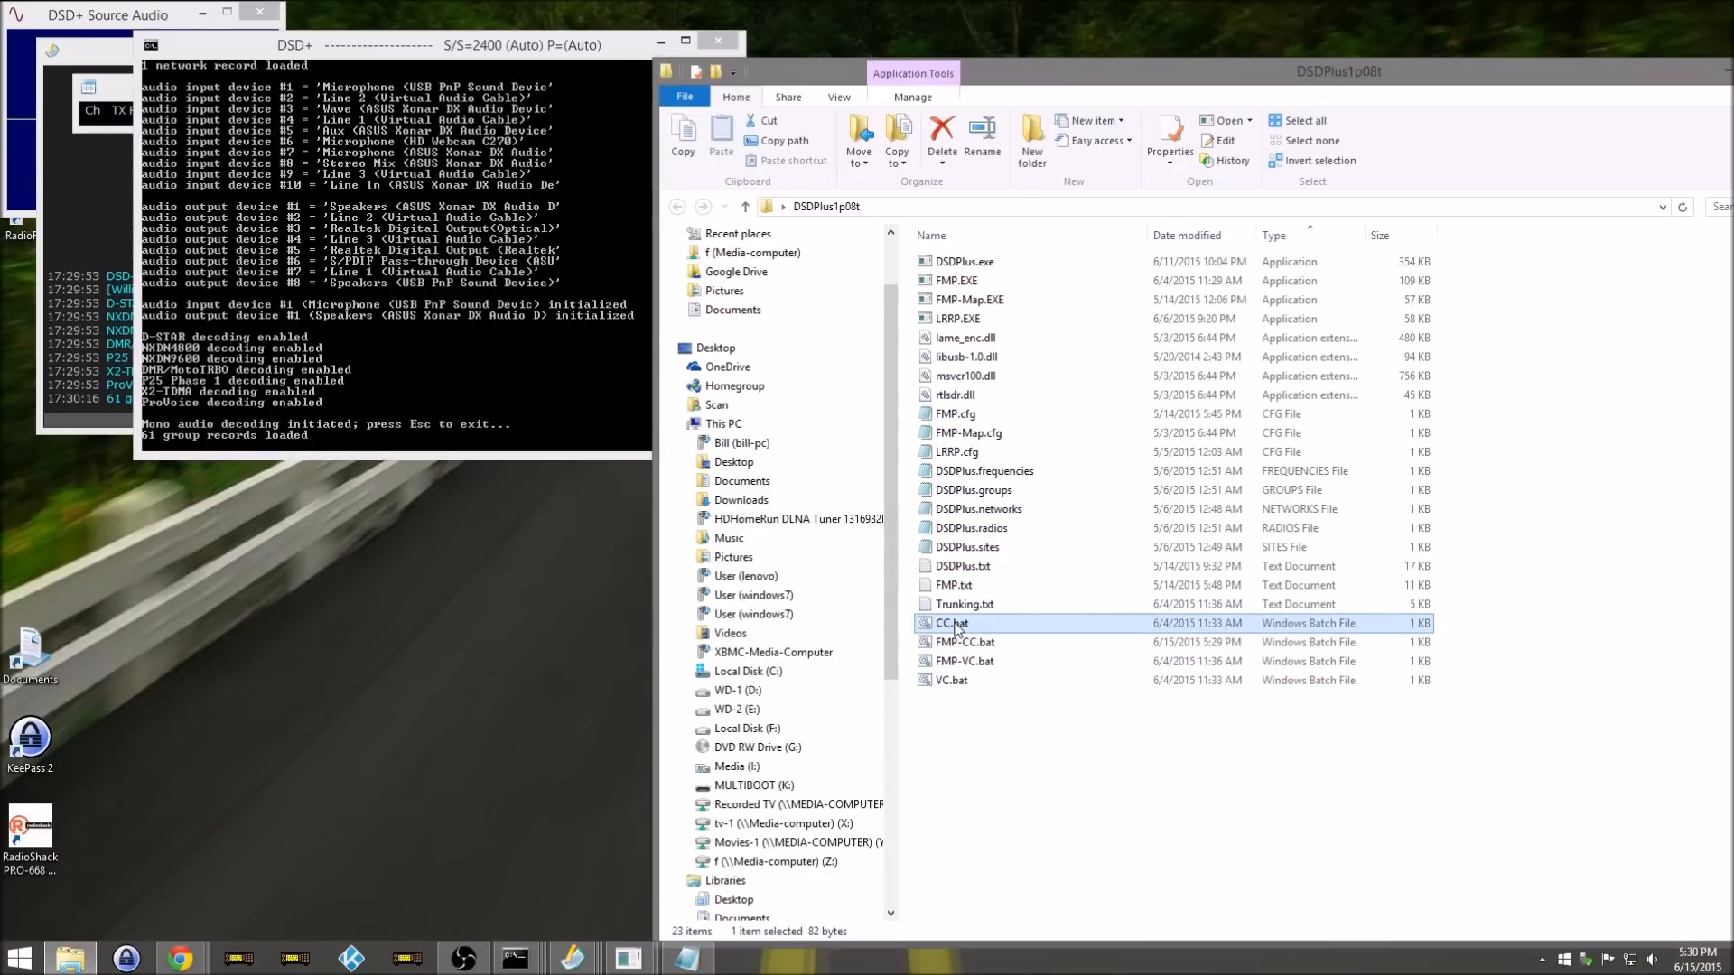
right_click(955, 629)
left_click(985, 323)
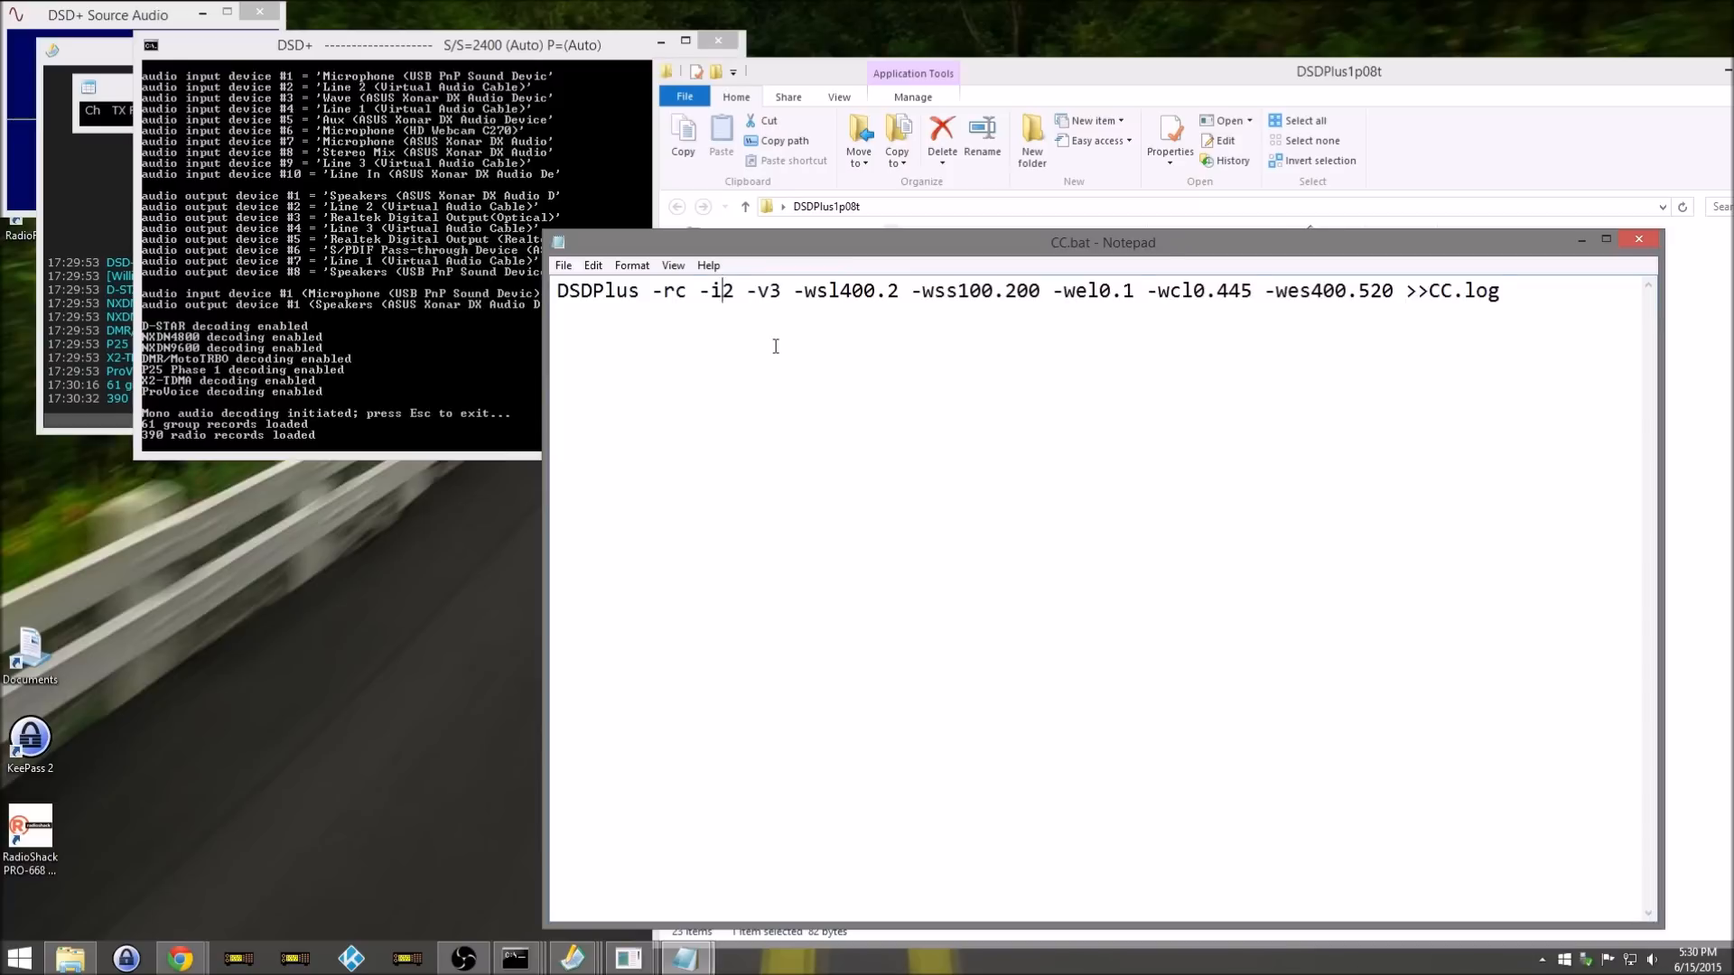
key("Delete")
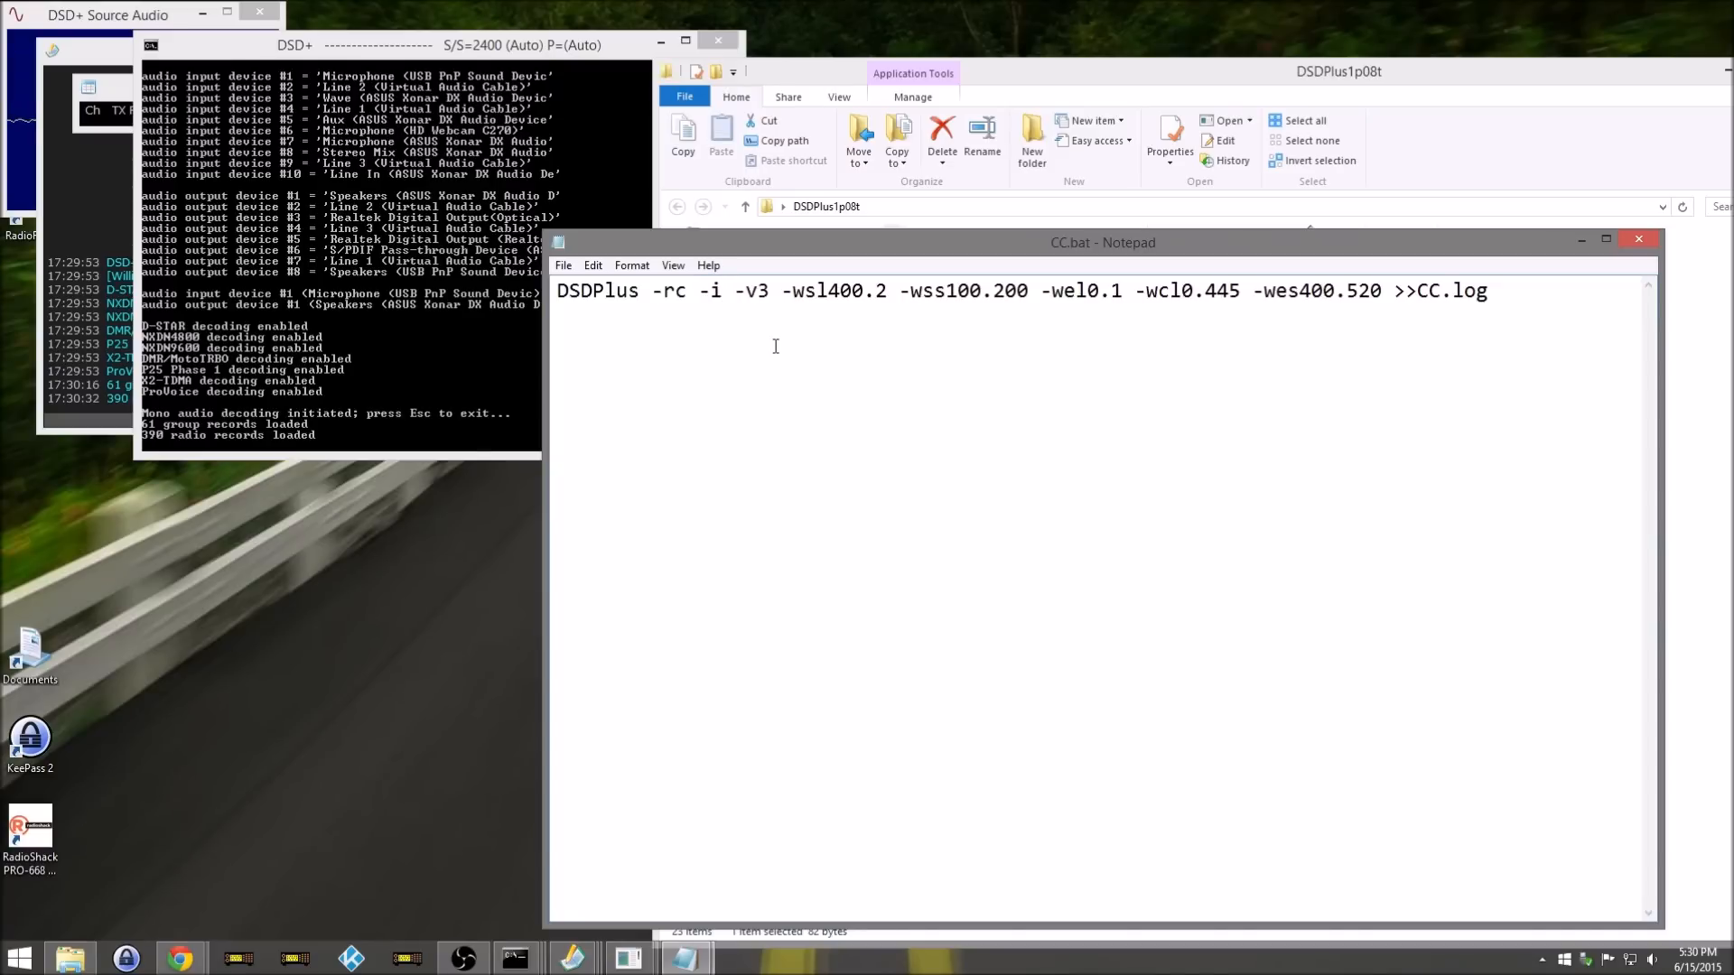
type("4")
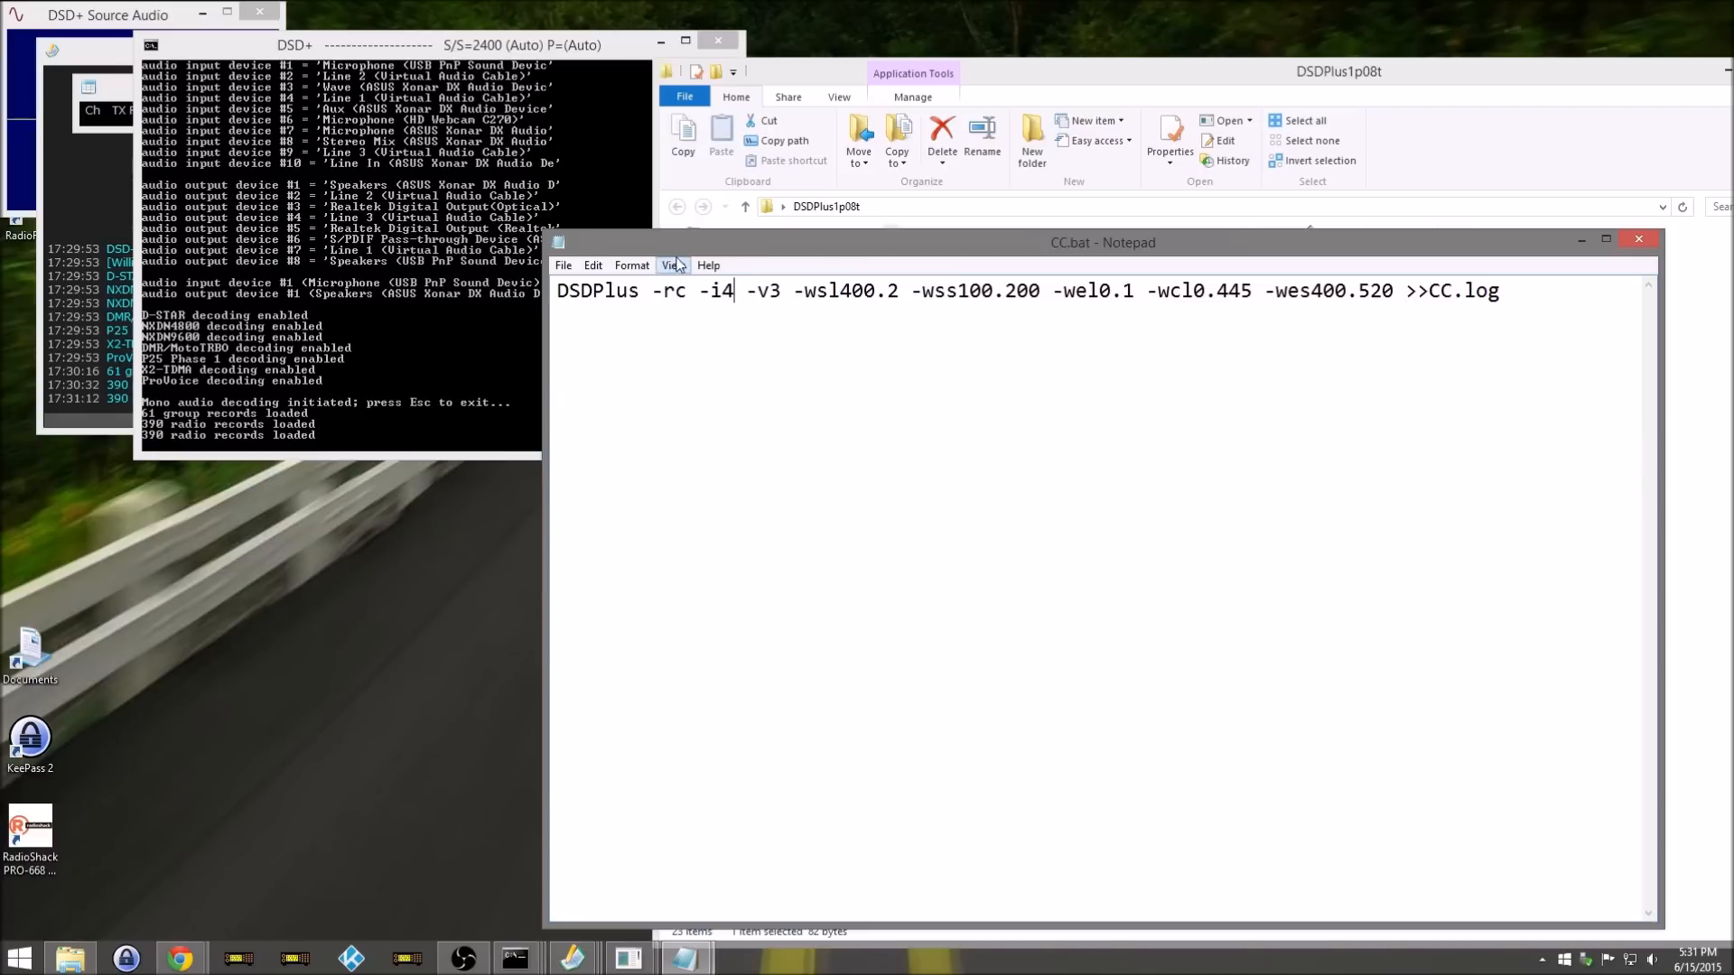
Step: Save CC.bat and close the file
left_click(570, 269)
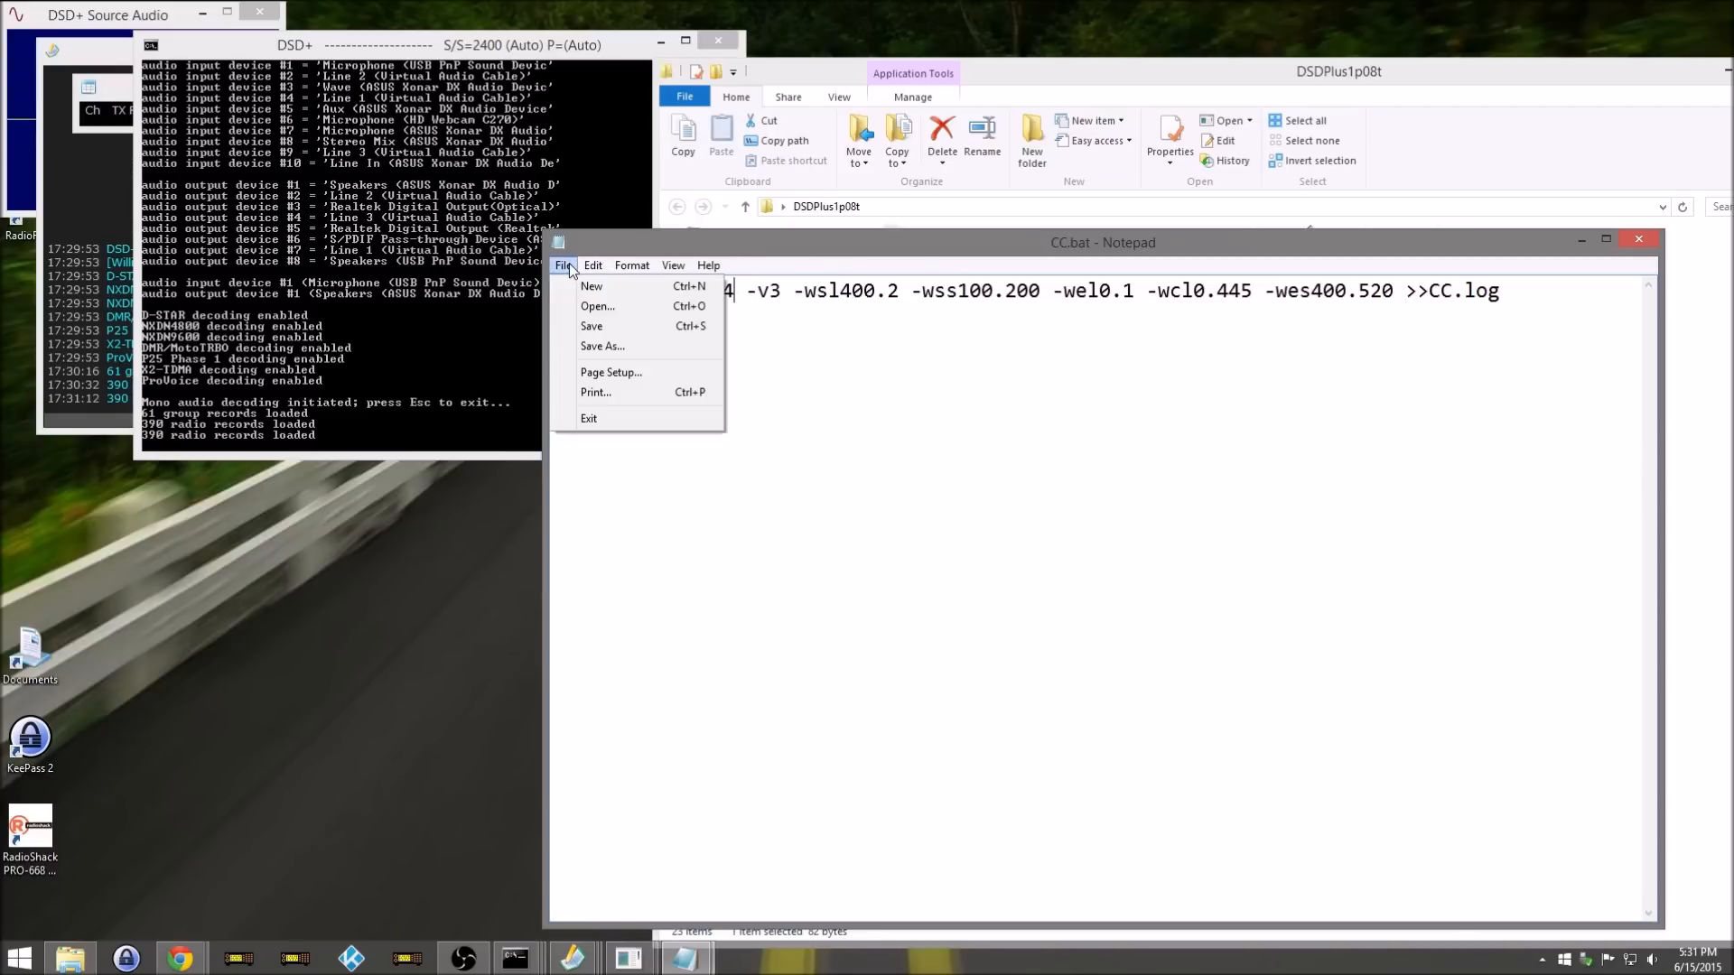
left_click(606, 334)
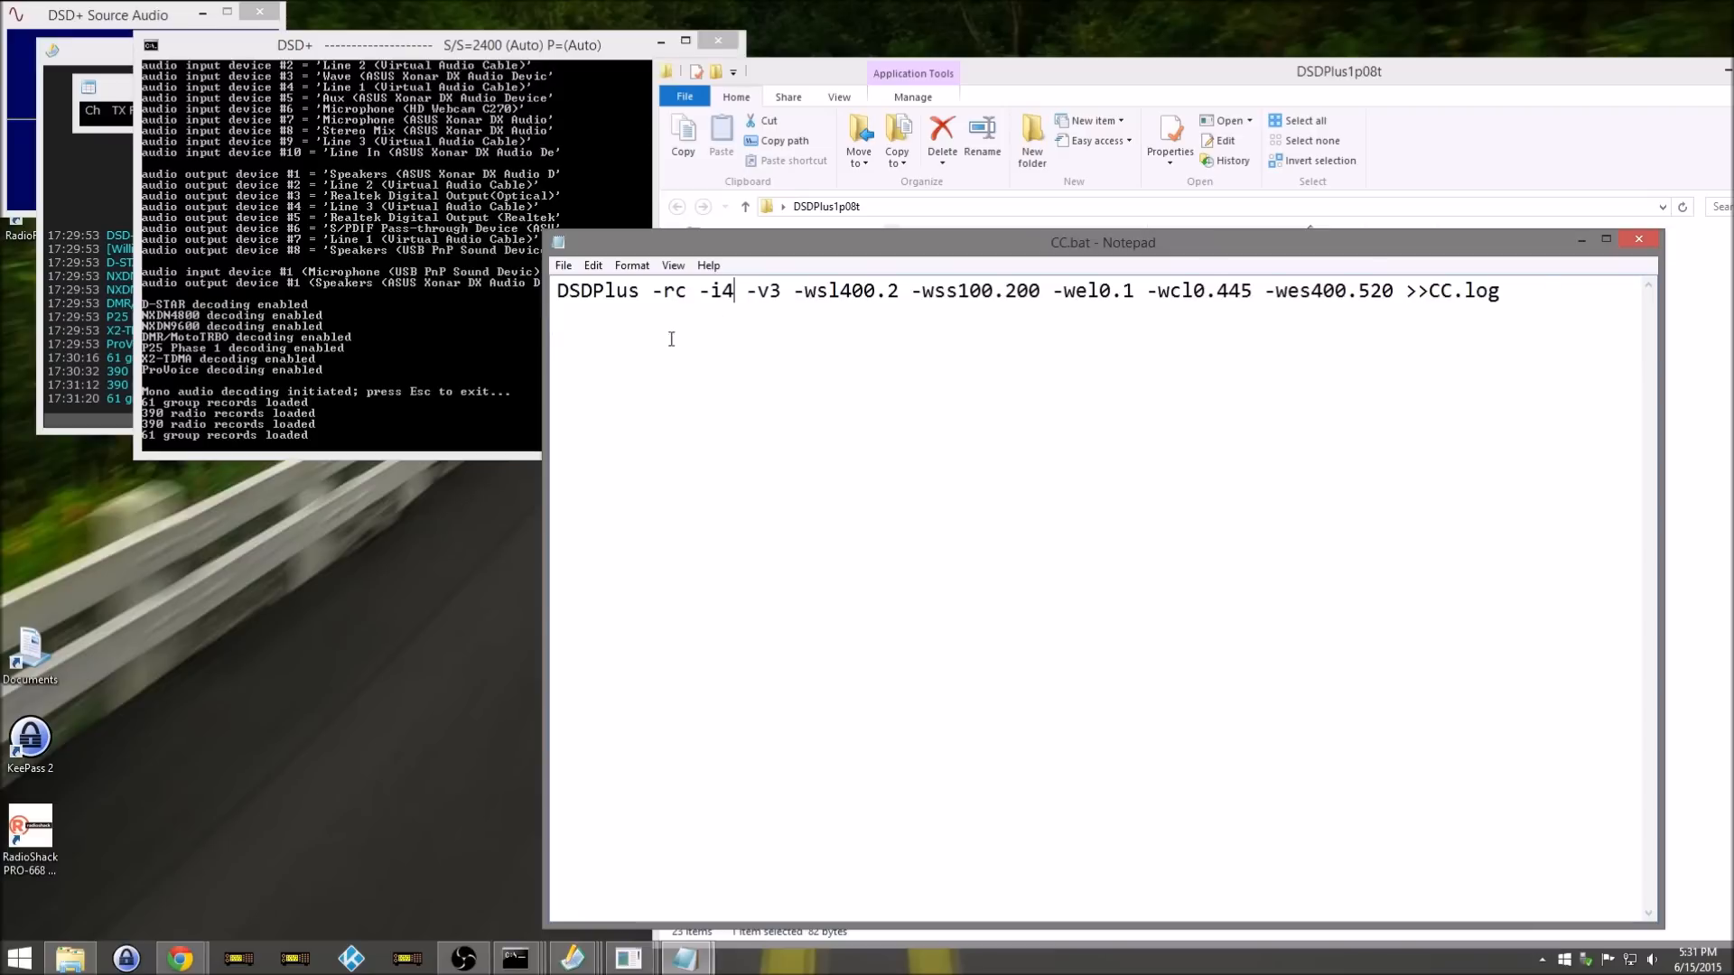
left_click(1637, 242)
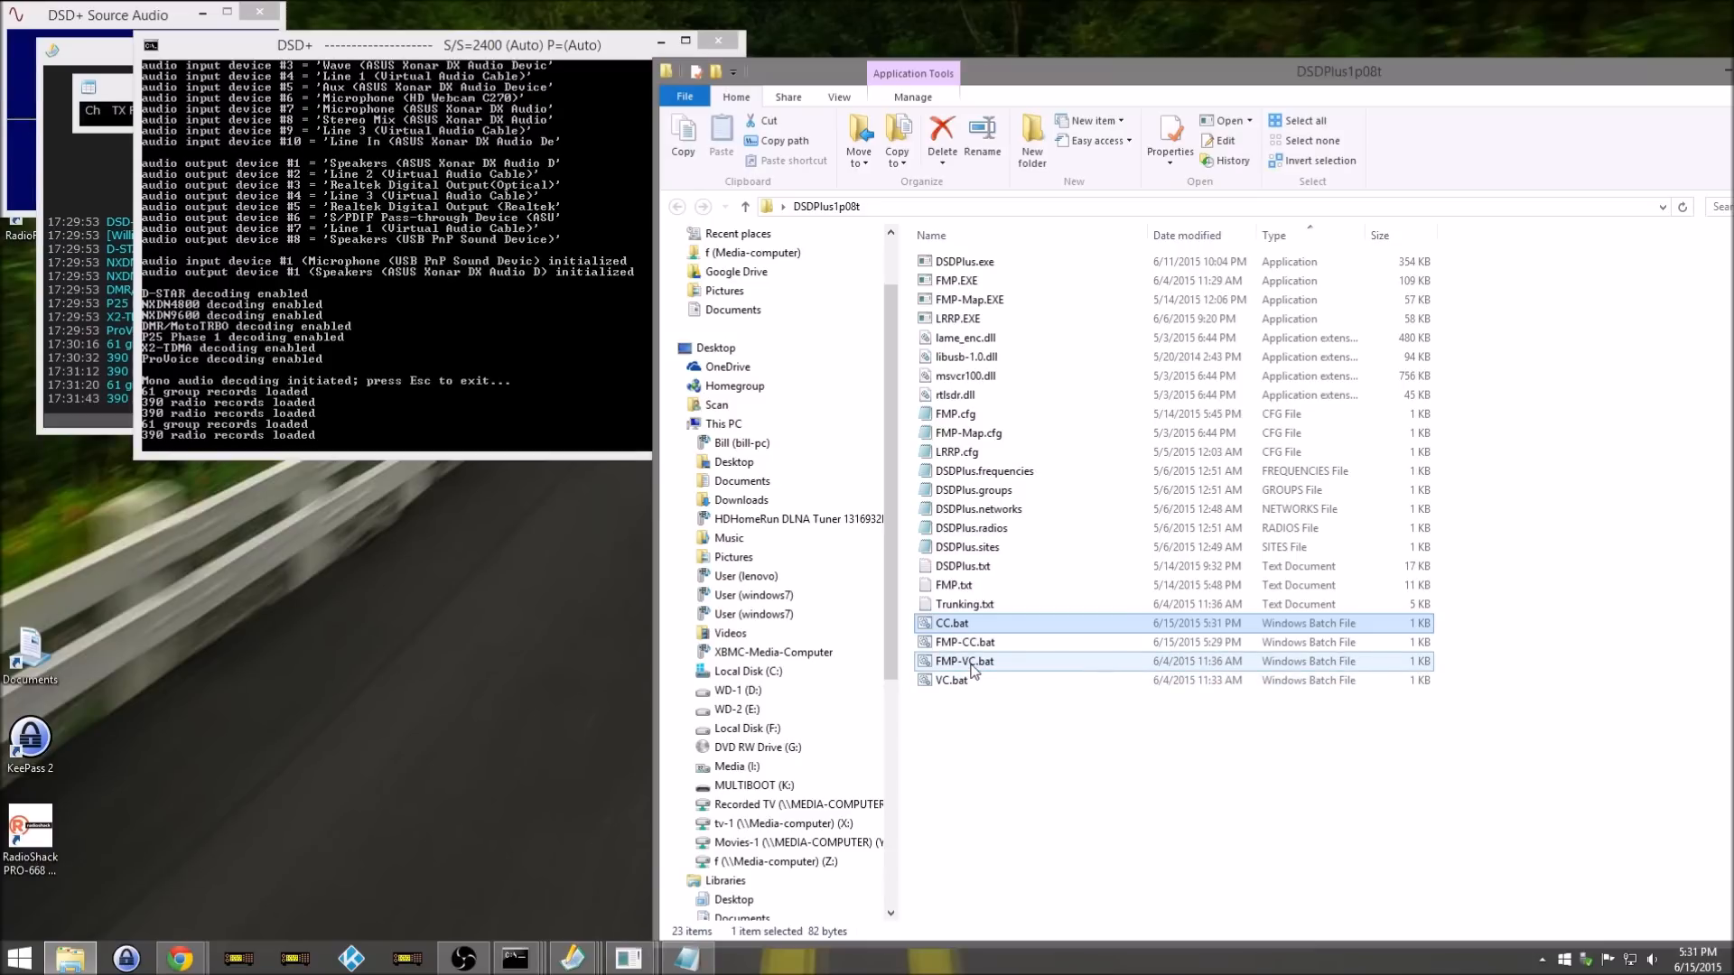
Step: Open FMP-VC.bat for editing and move its window clear of the DSD+ device list
left_click(973, 668, "ctrl")
left_click(972, 668)
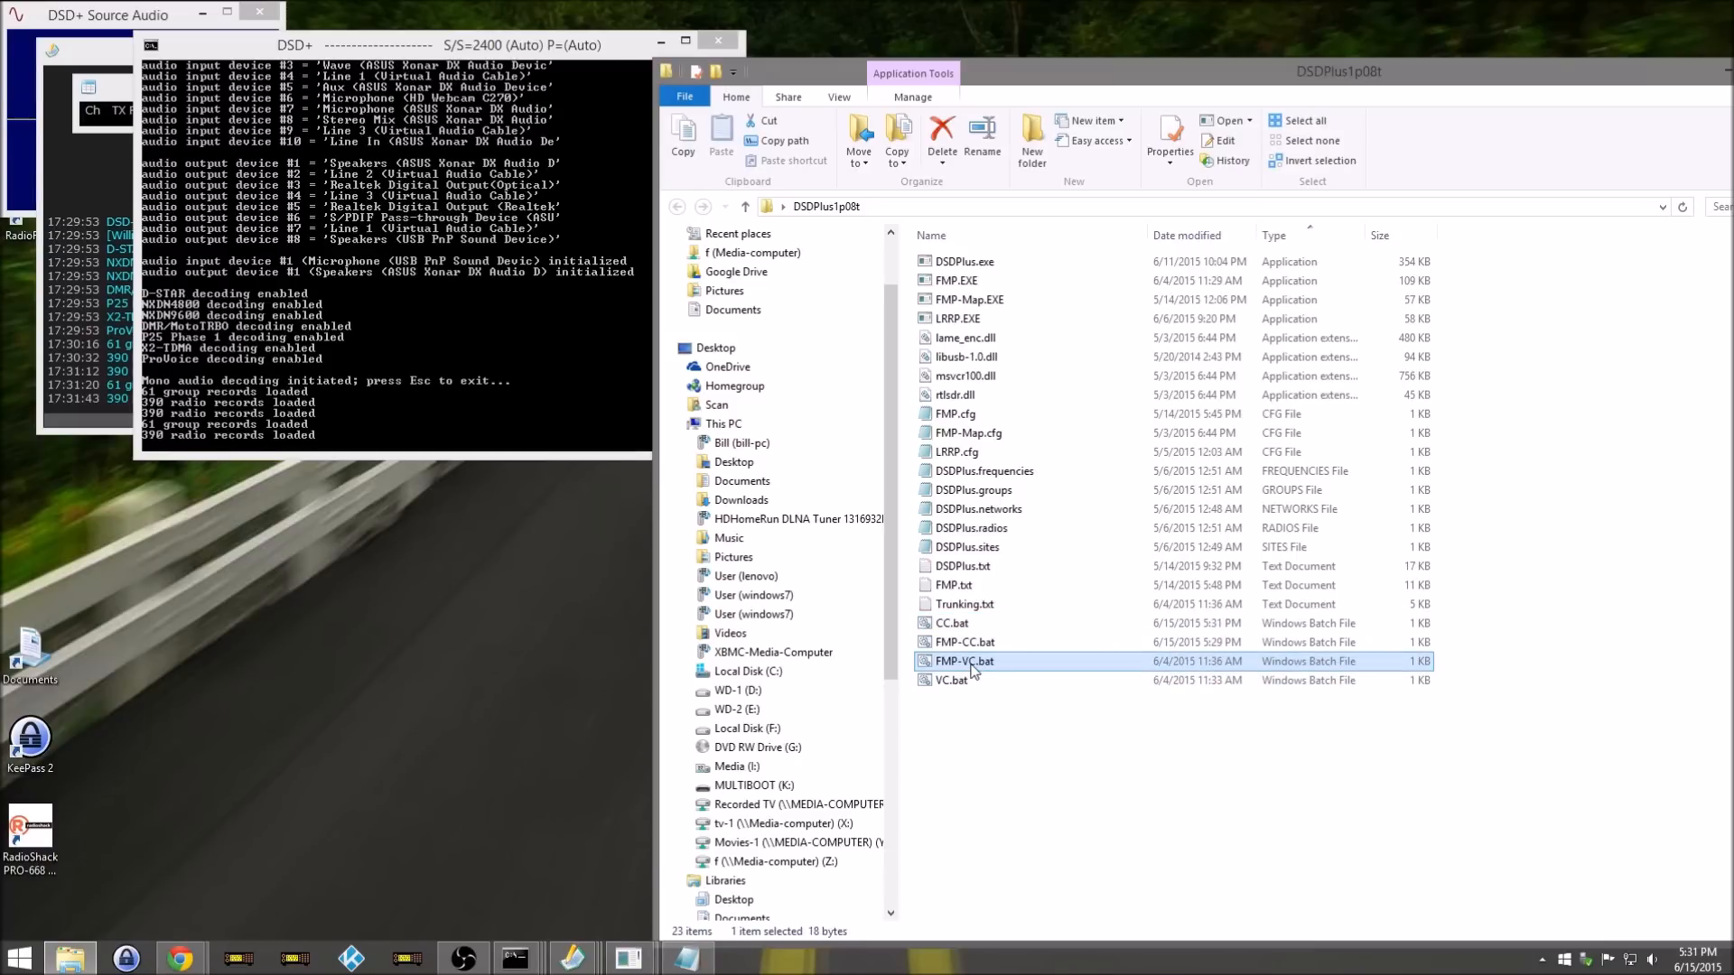
right_click(973, 668)
left_click(1024, 356)
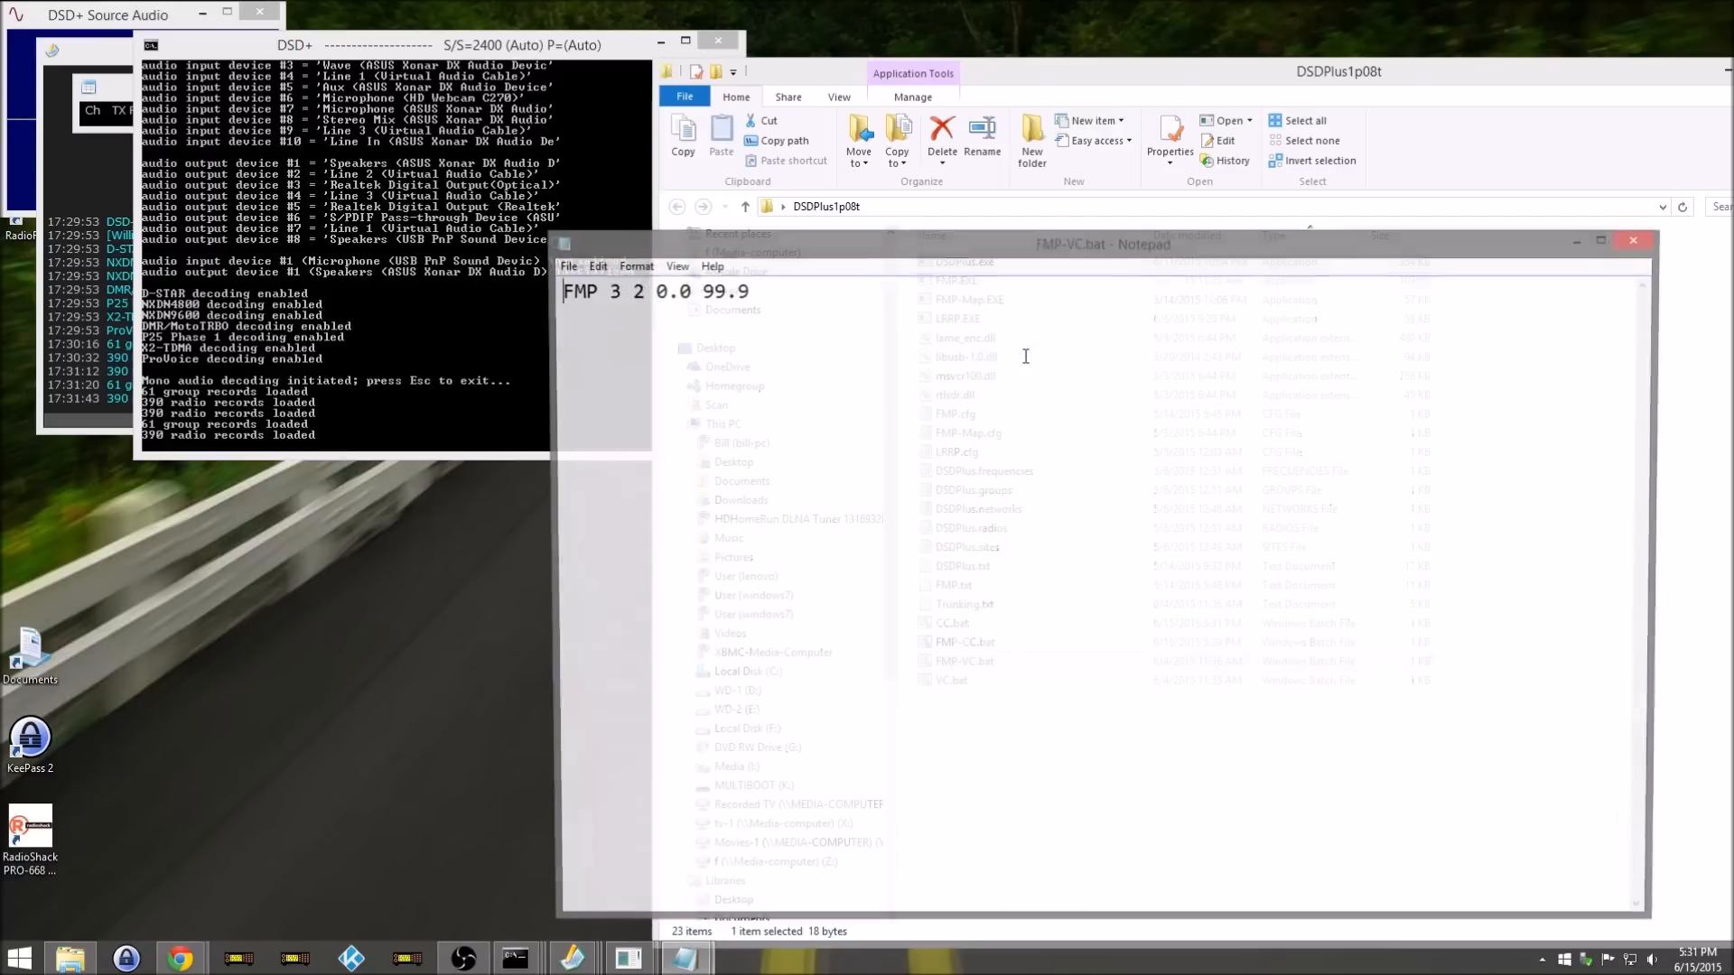
left_click_drag(892, 246, 1080, 235)
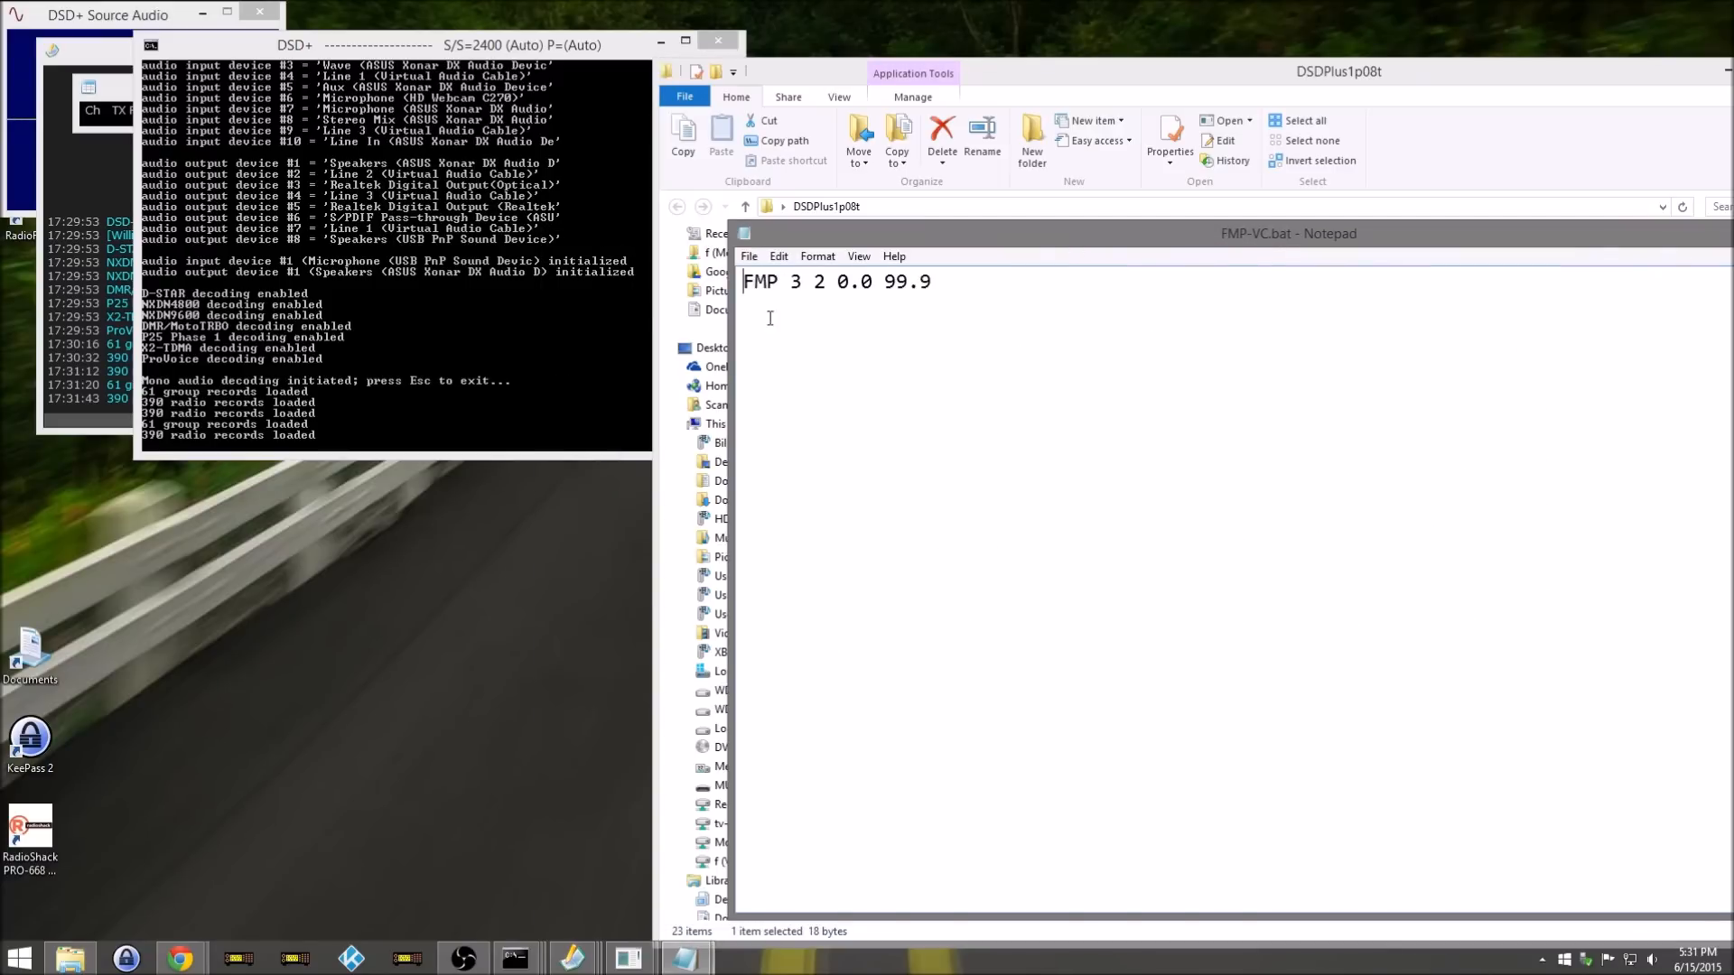
Step: Check the audio output devices in the DSD+ list and set the output device number after FMP in FMP-VC.bat to 2
left_click(522, 344)
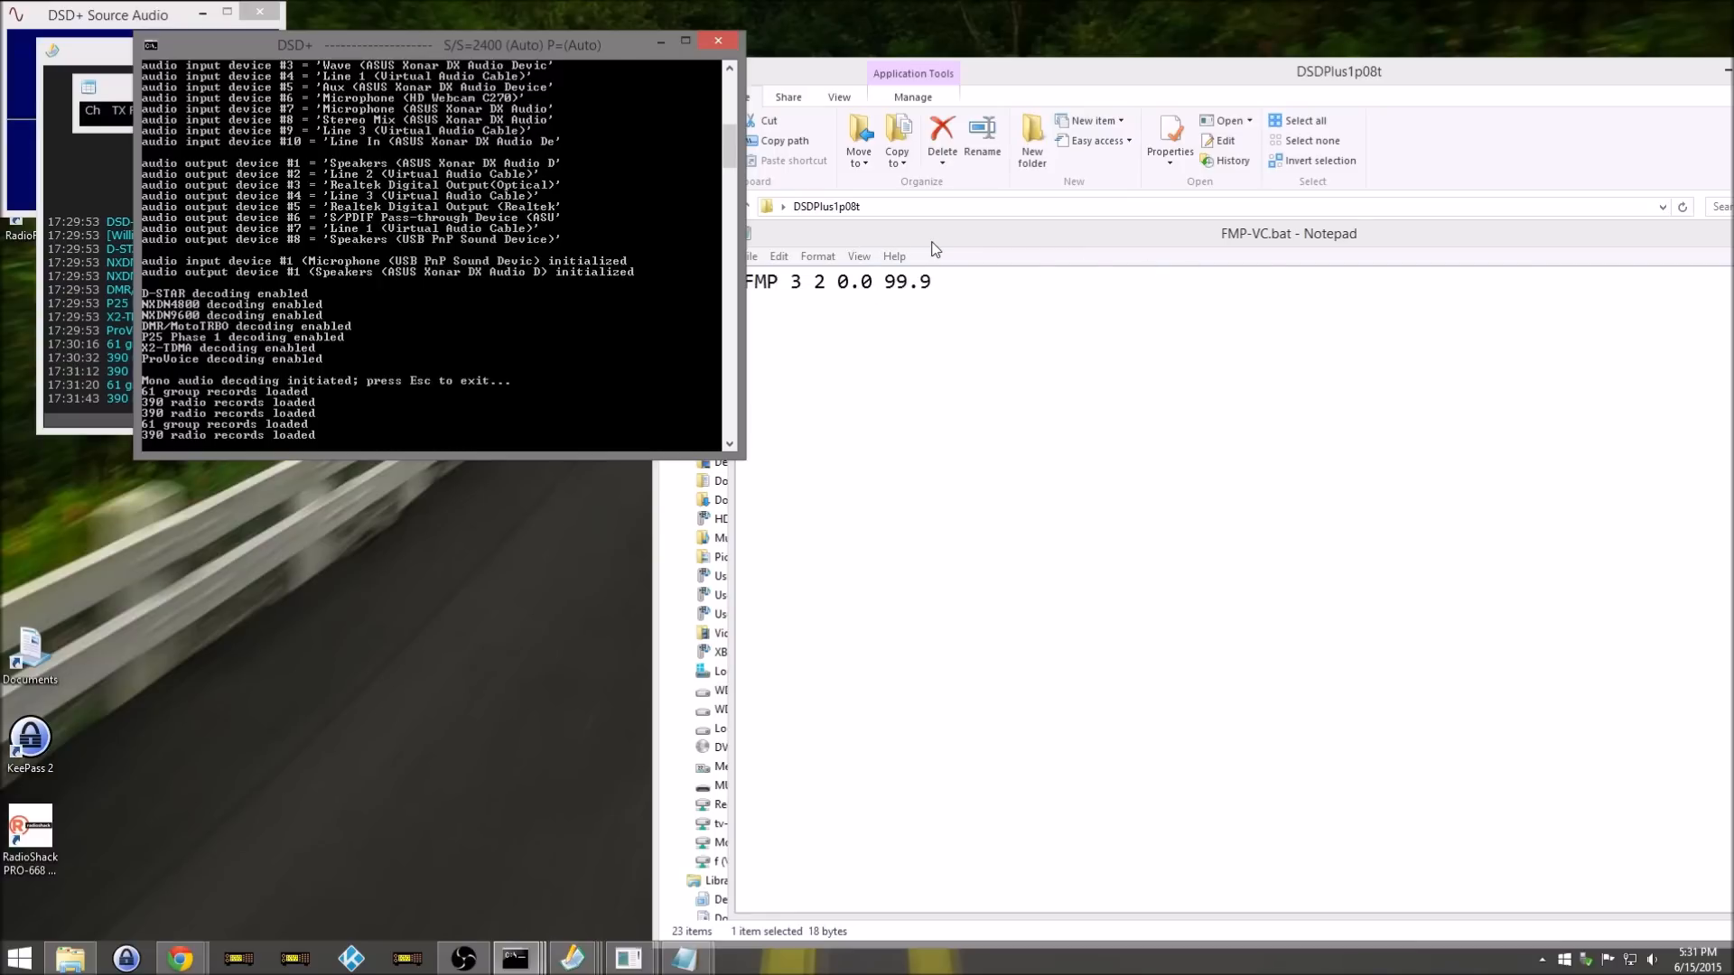
left_click(776, 300)
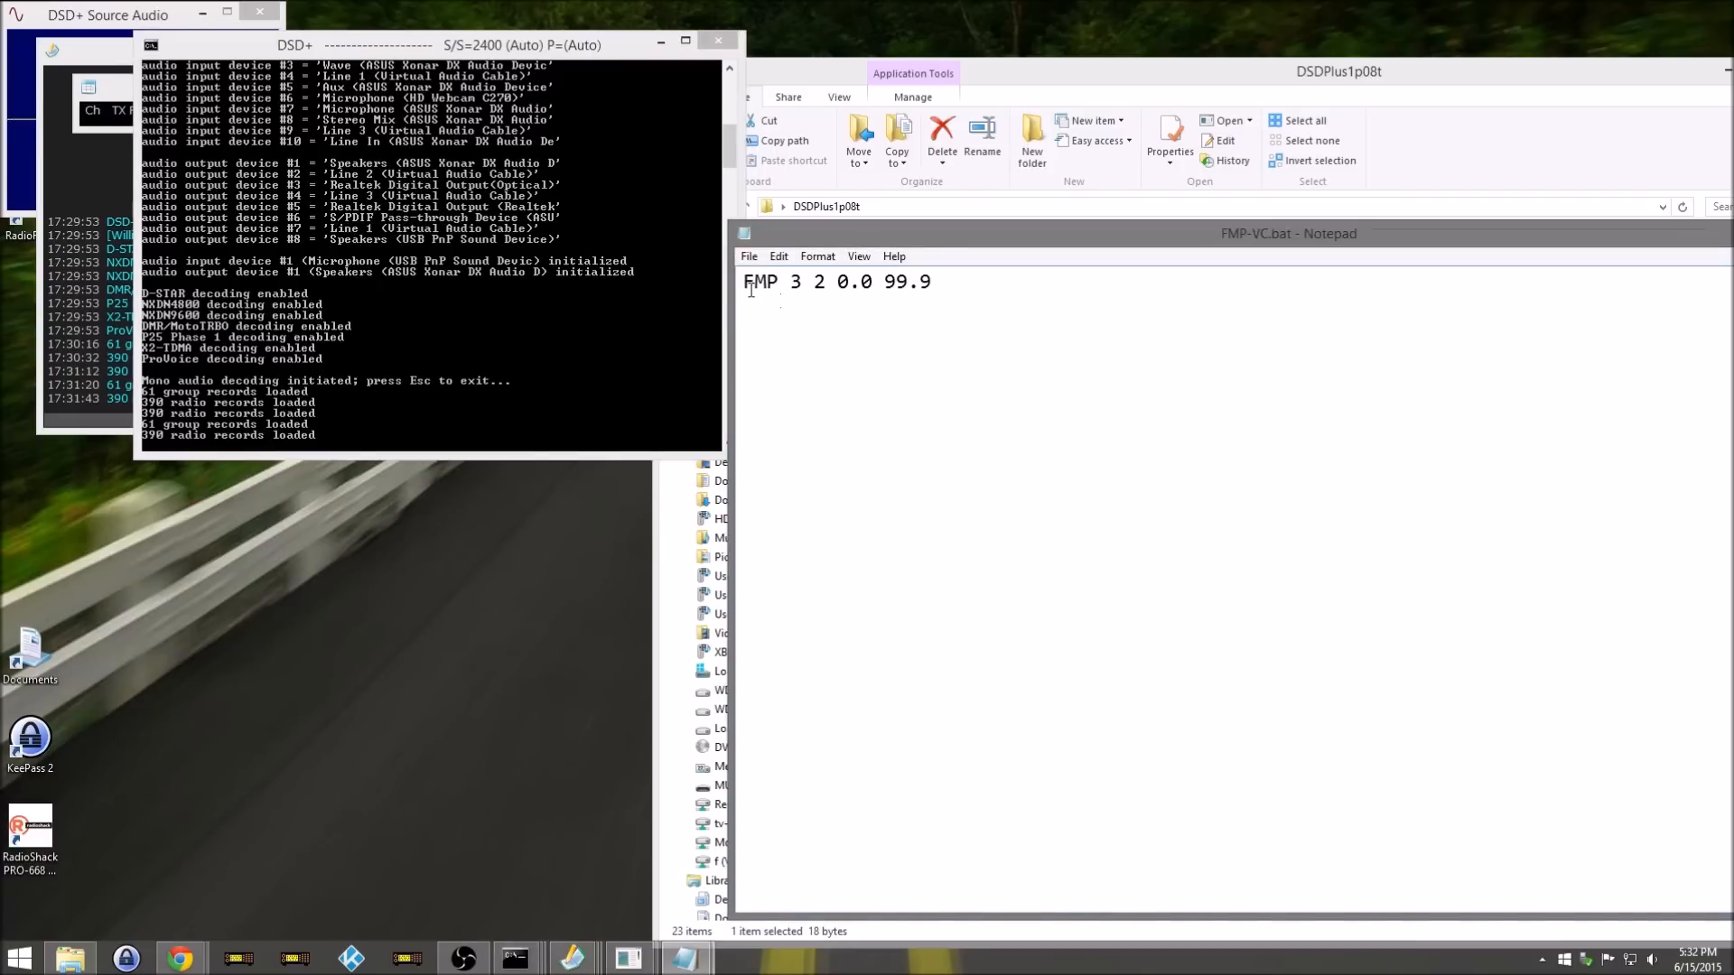
left_click_drag(743, 283, 775, 281)
left_click(623, 280)
scroll(733, 142, "up", 1)
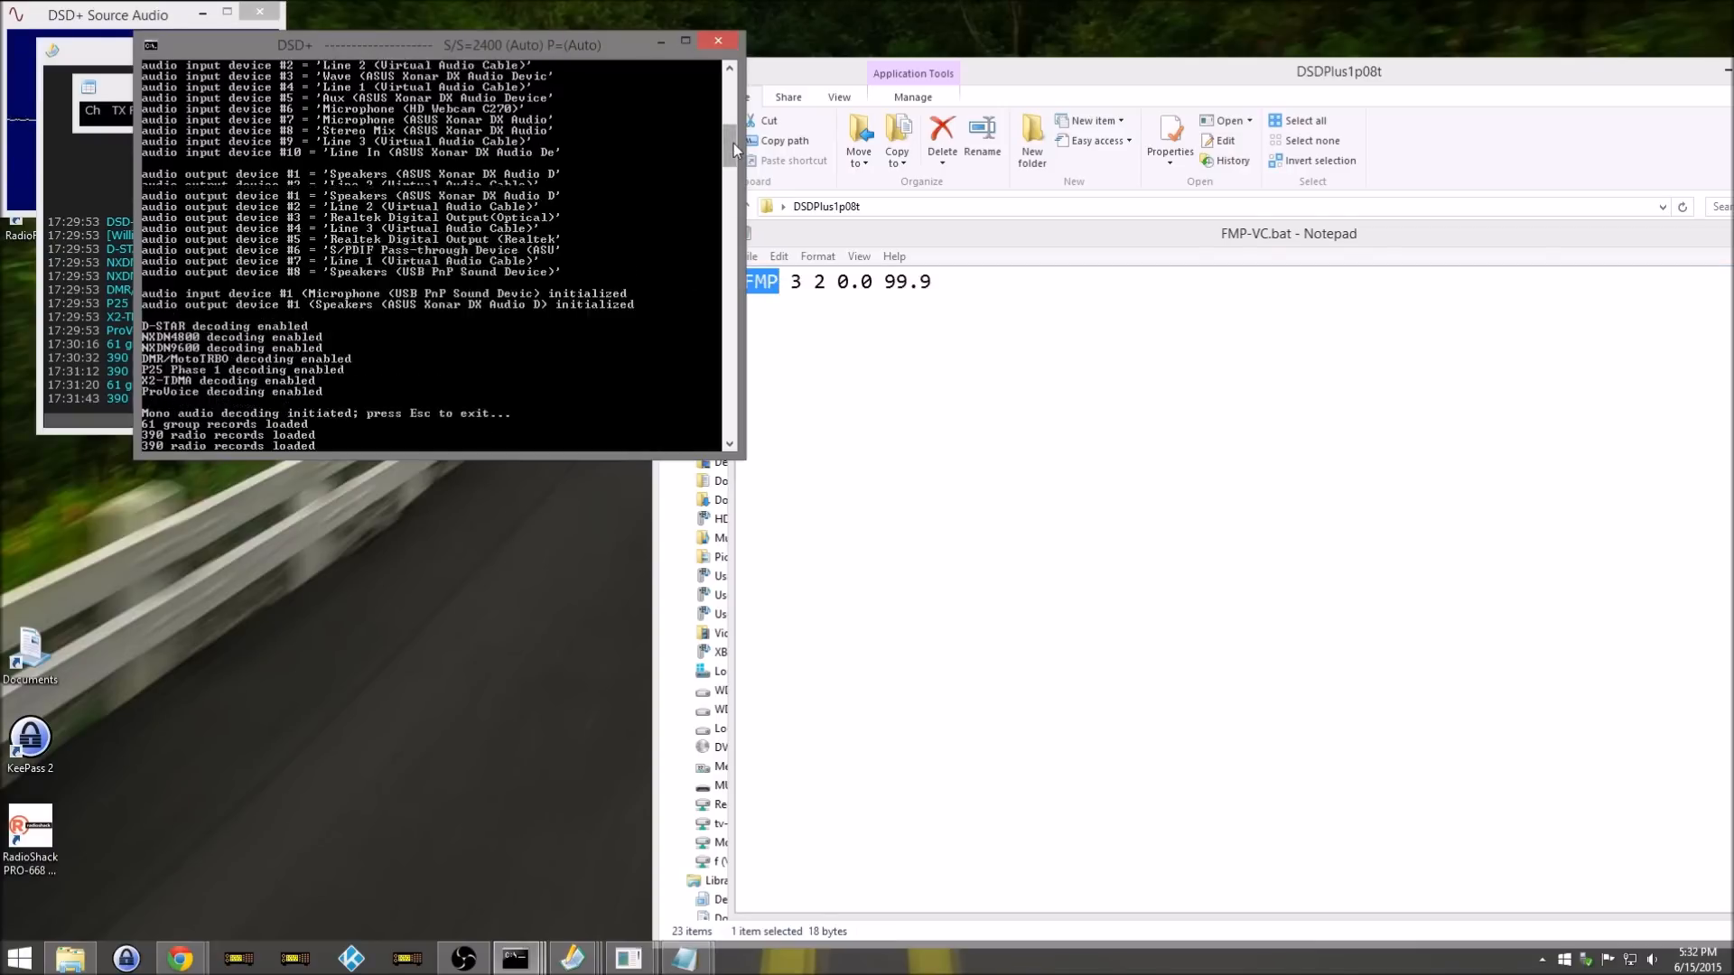
left_click_drag(734, 143, 734, 91)
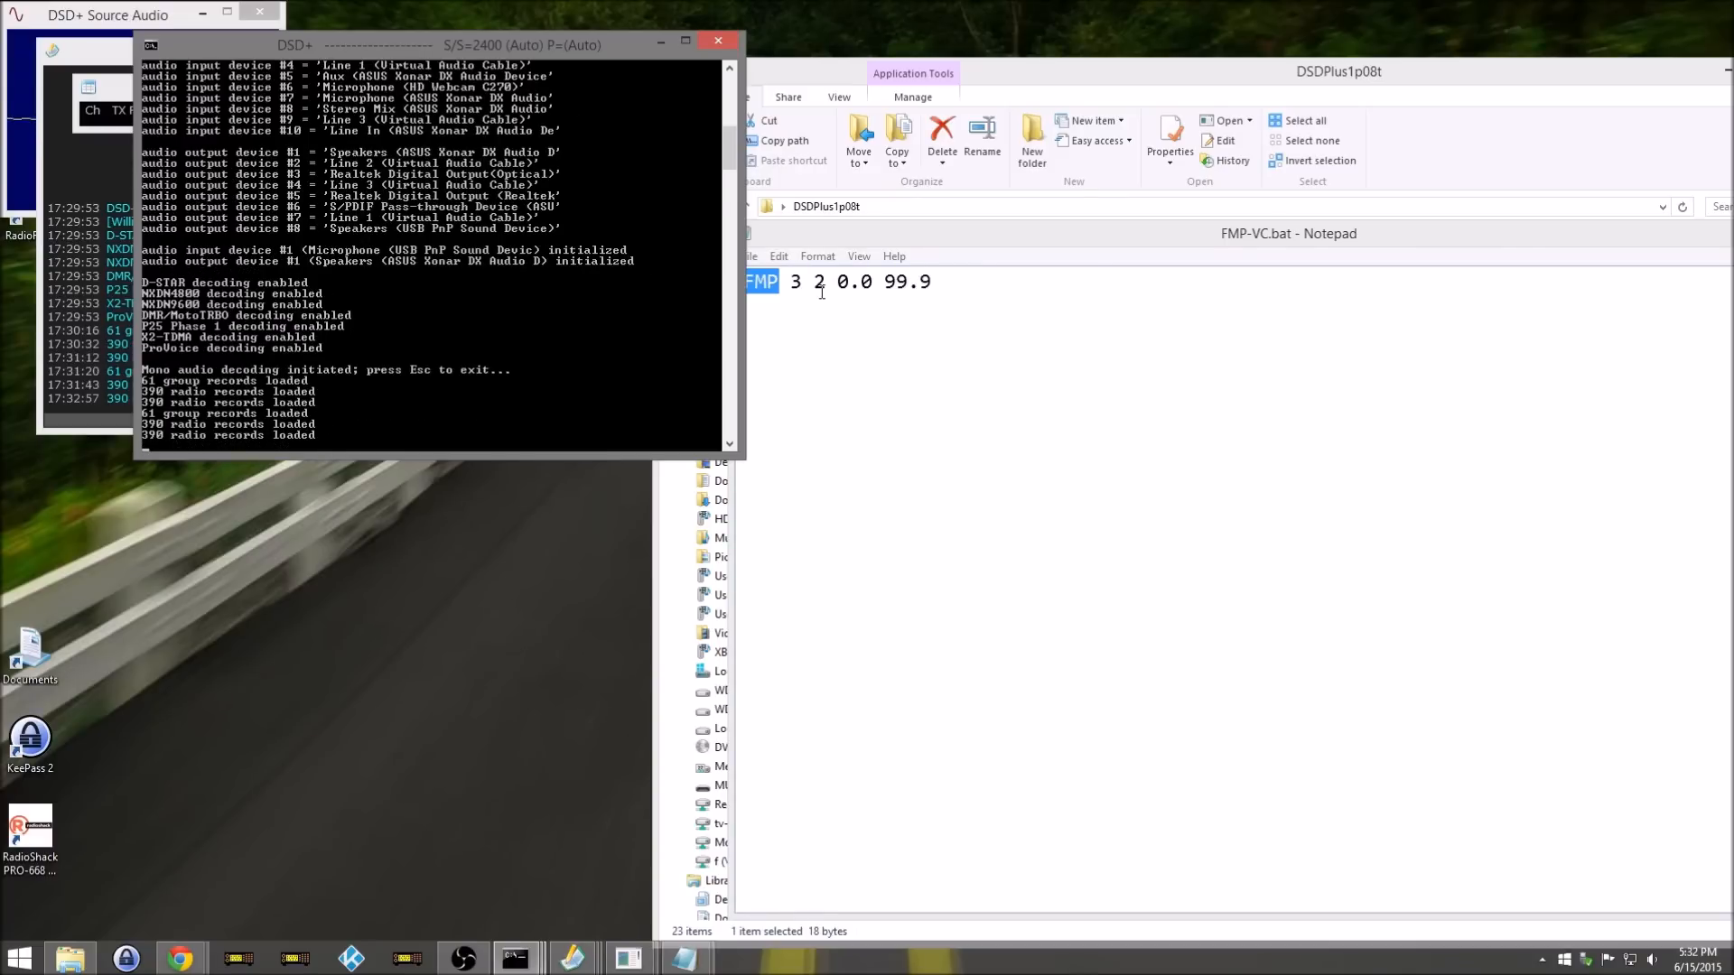
left_click(796, 281)
key("BackSpace")
type("2")
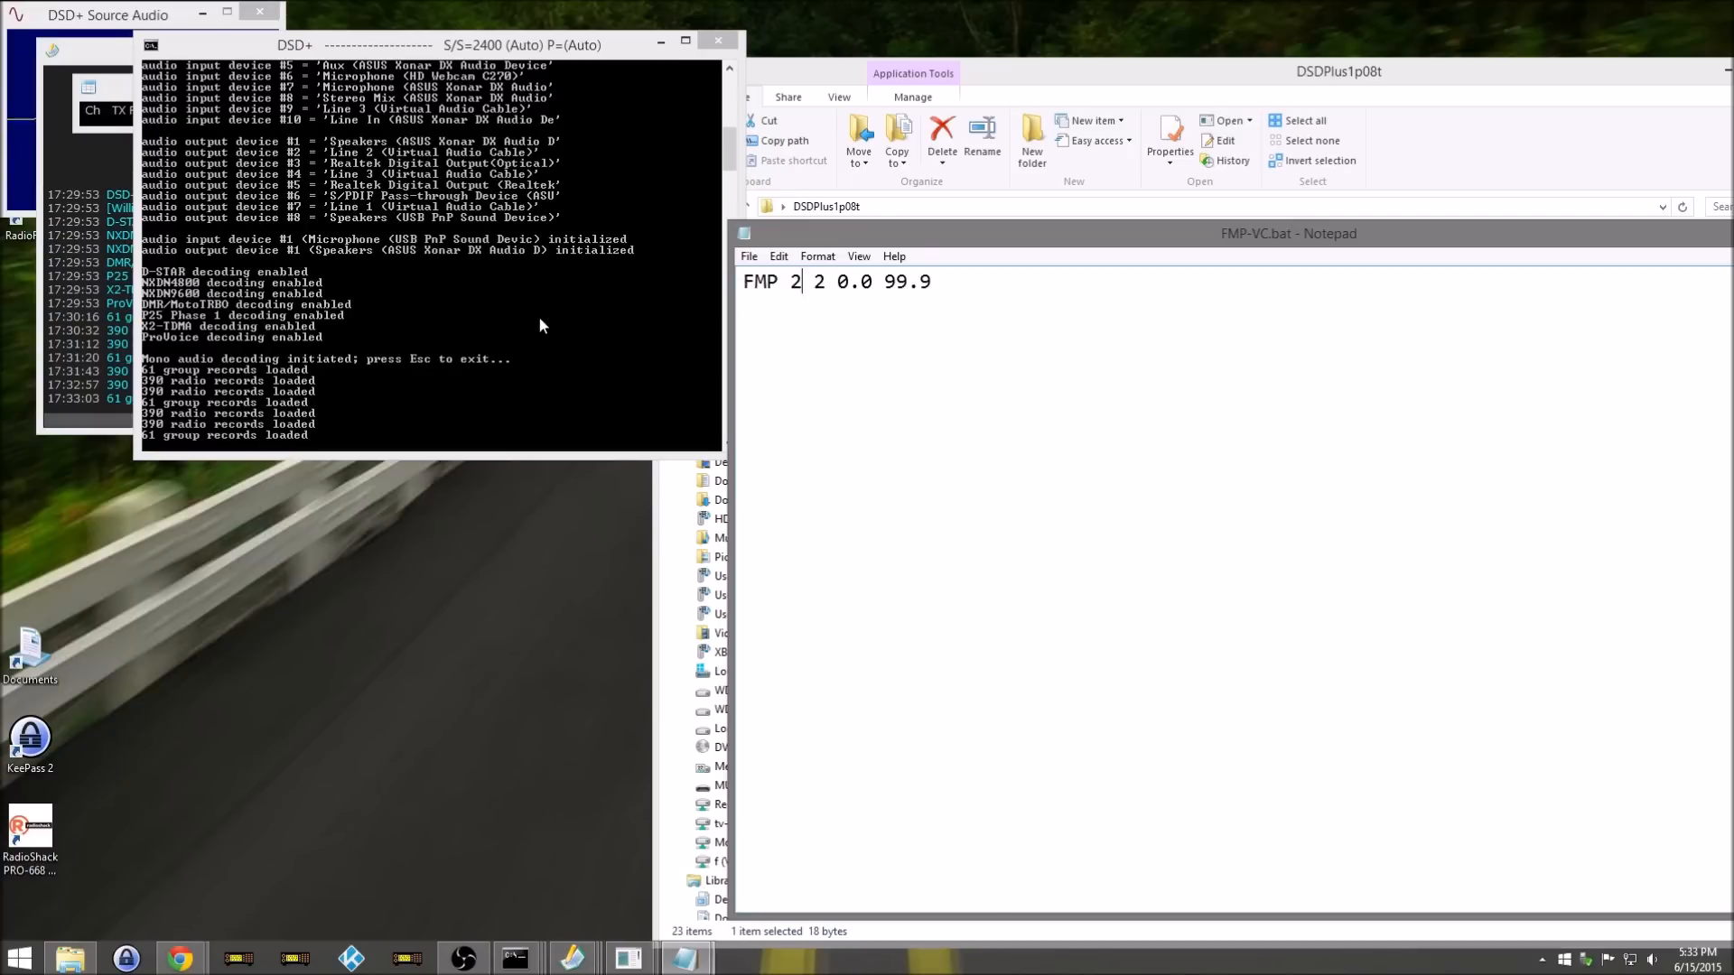
Step: Set the frequency correction value in FMP-VC.bat to 58.0, save the file and close it
left_click(838, 284)
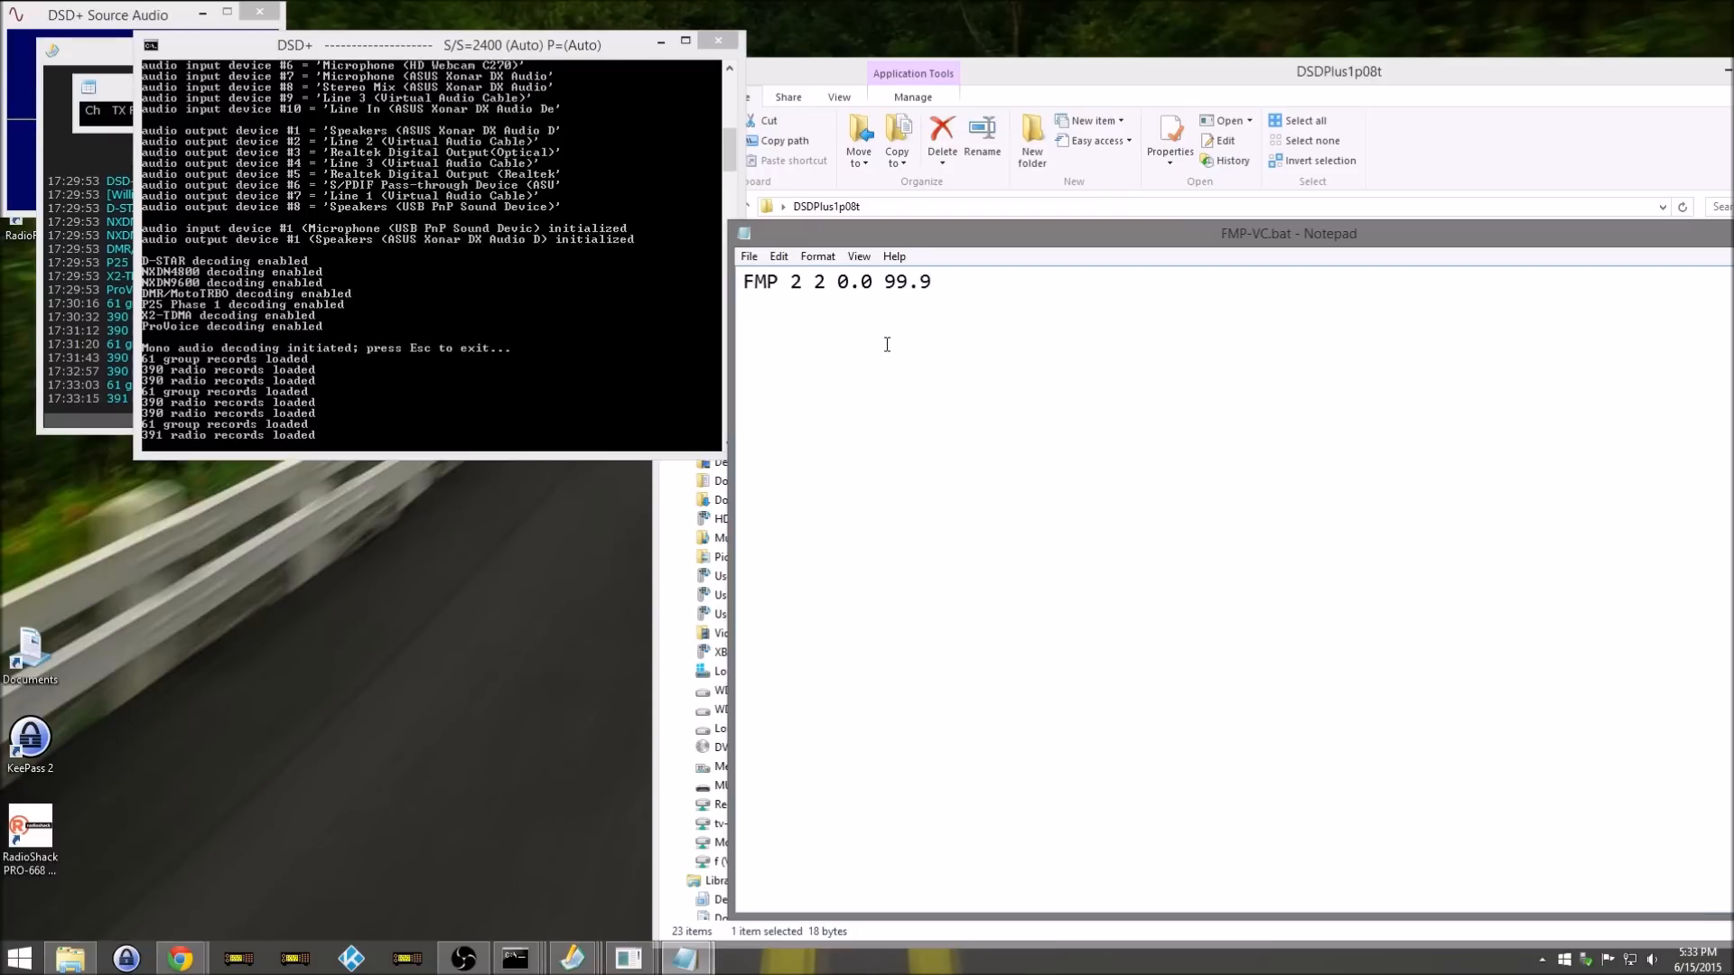
key("Delete")
type("58")
left_click(750, 256)
left_click(763, 314)
left_click(1733, 233)
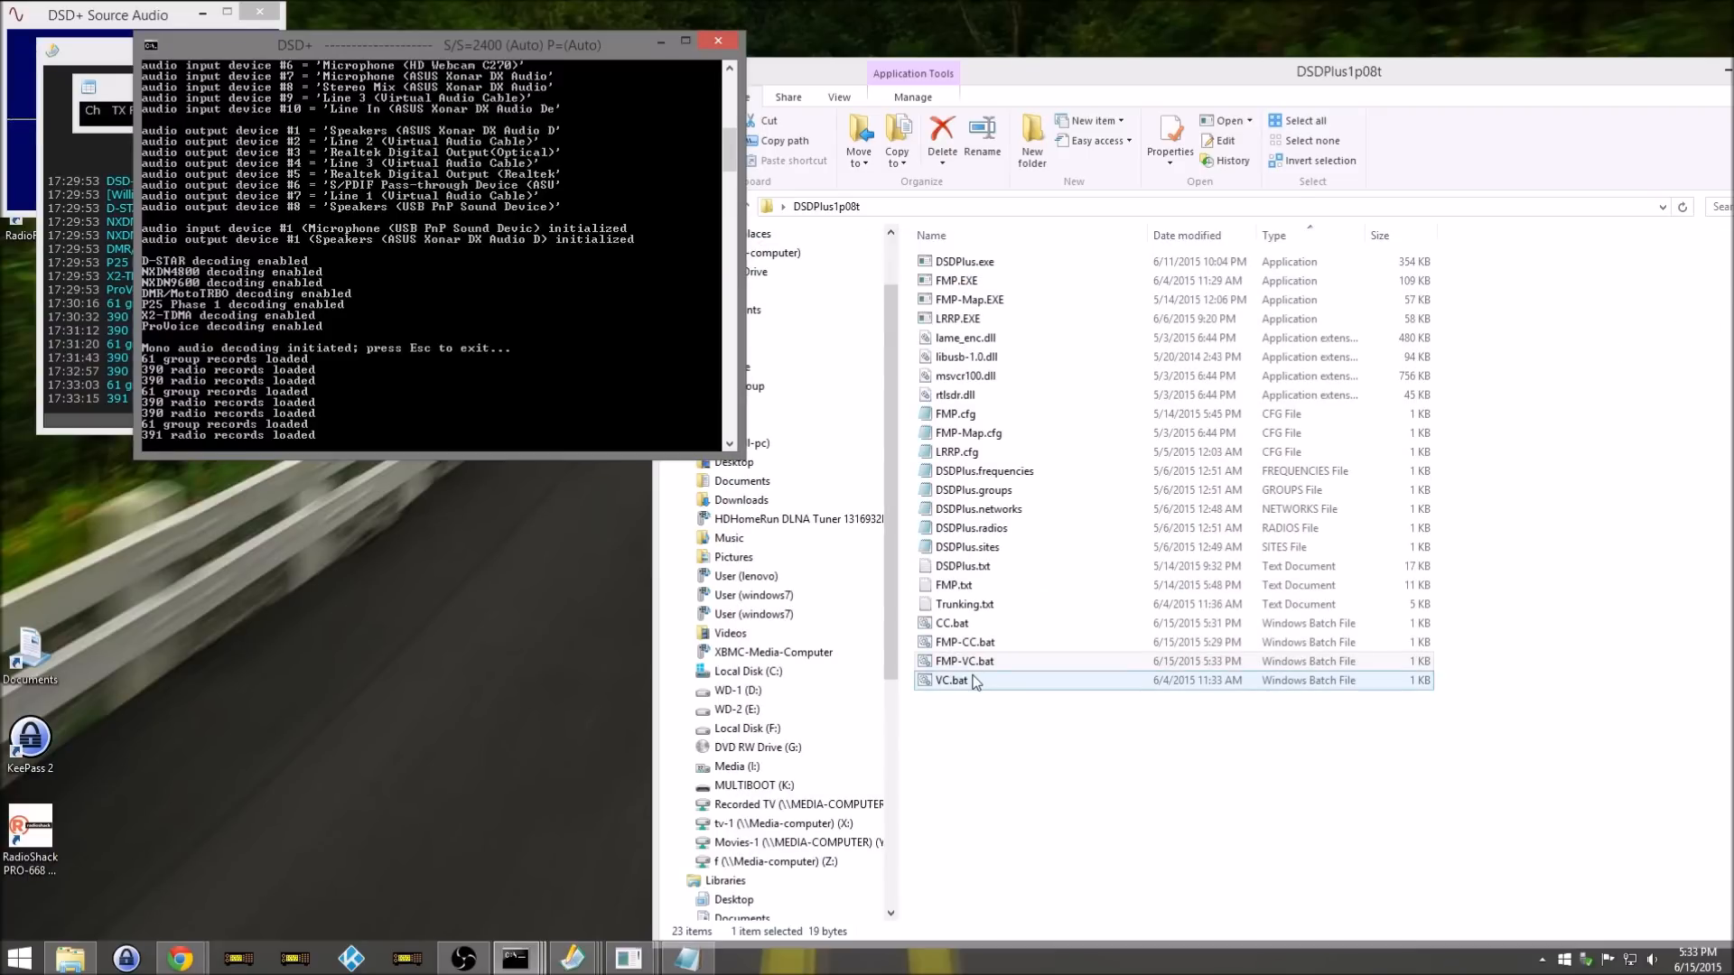
Step: Open VC.bat for editing, check the DSD+ audio input device list and set the input option to -i2
left_click(963, 689, "shift")
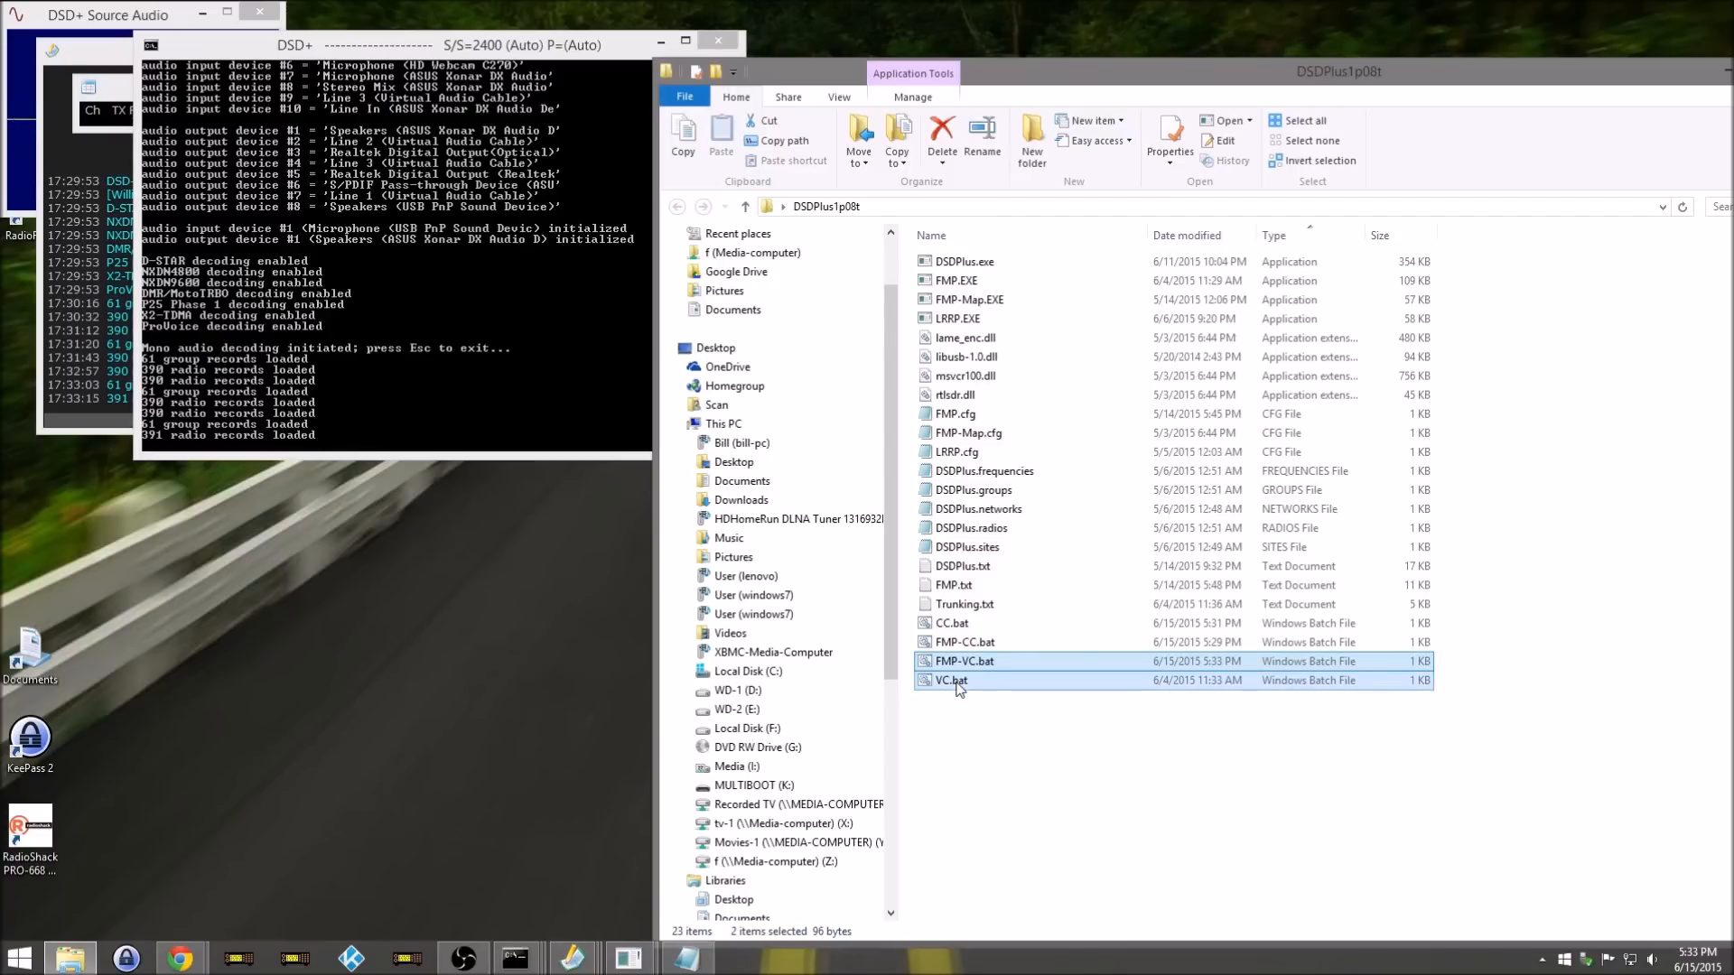
left_click(959, 689)
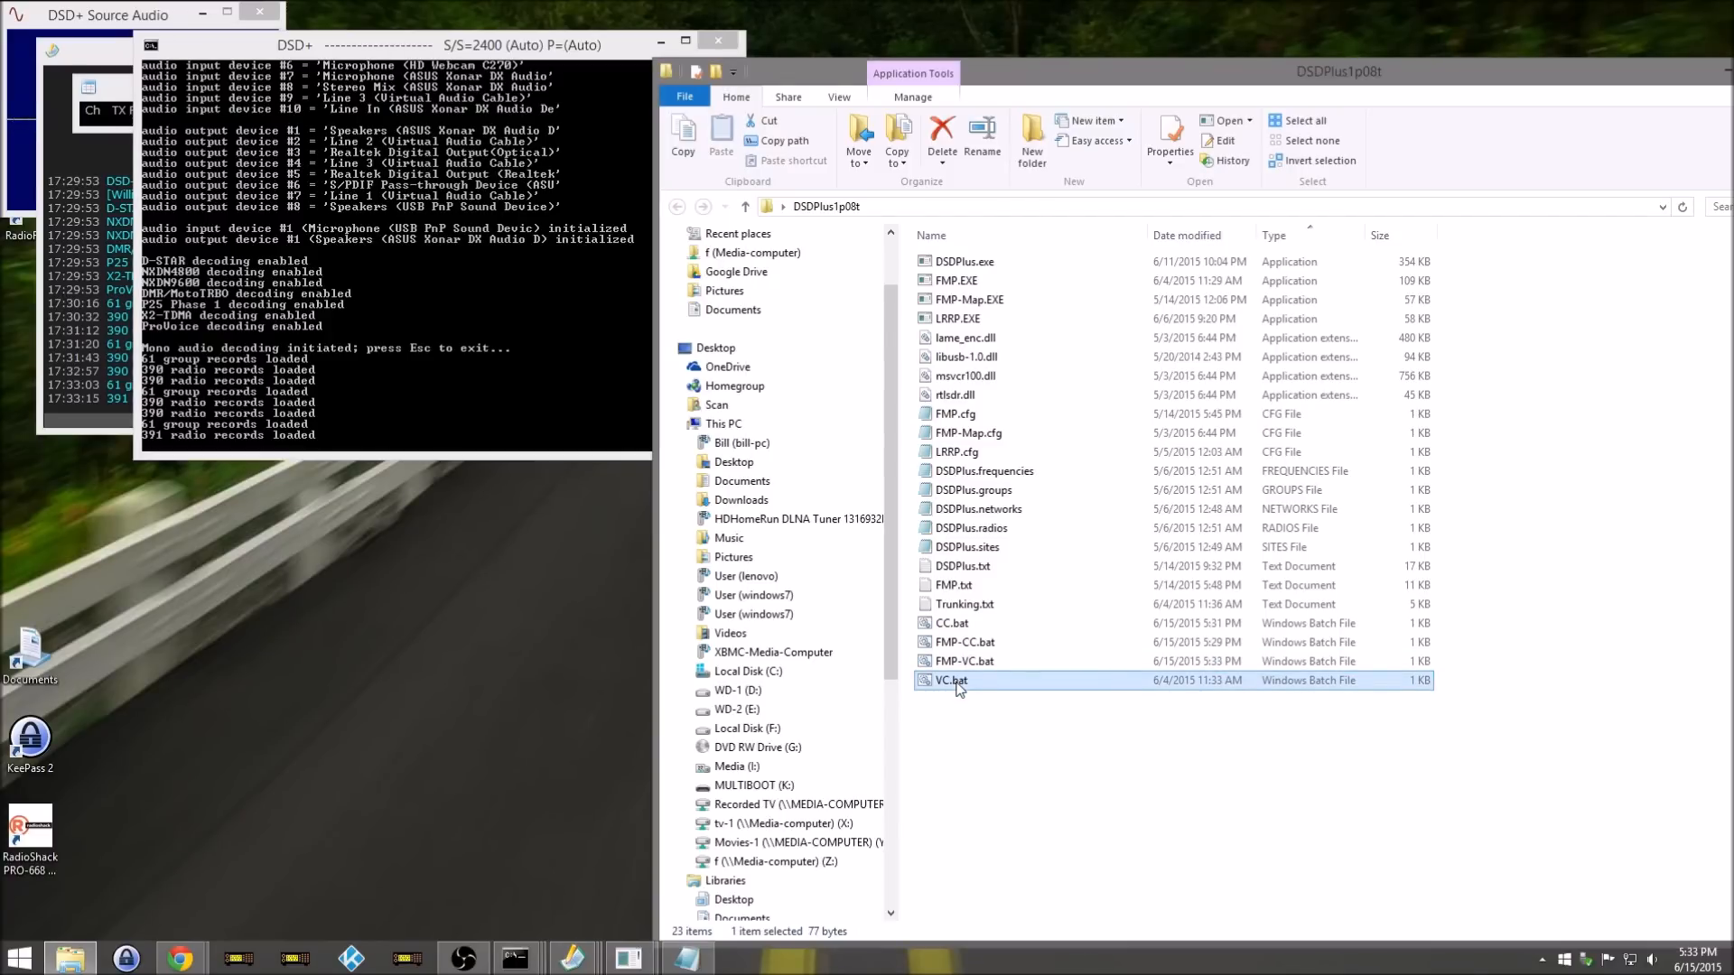
right_click(959, 689)
left_click(1046, 377)
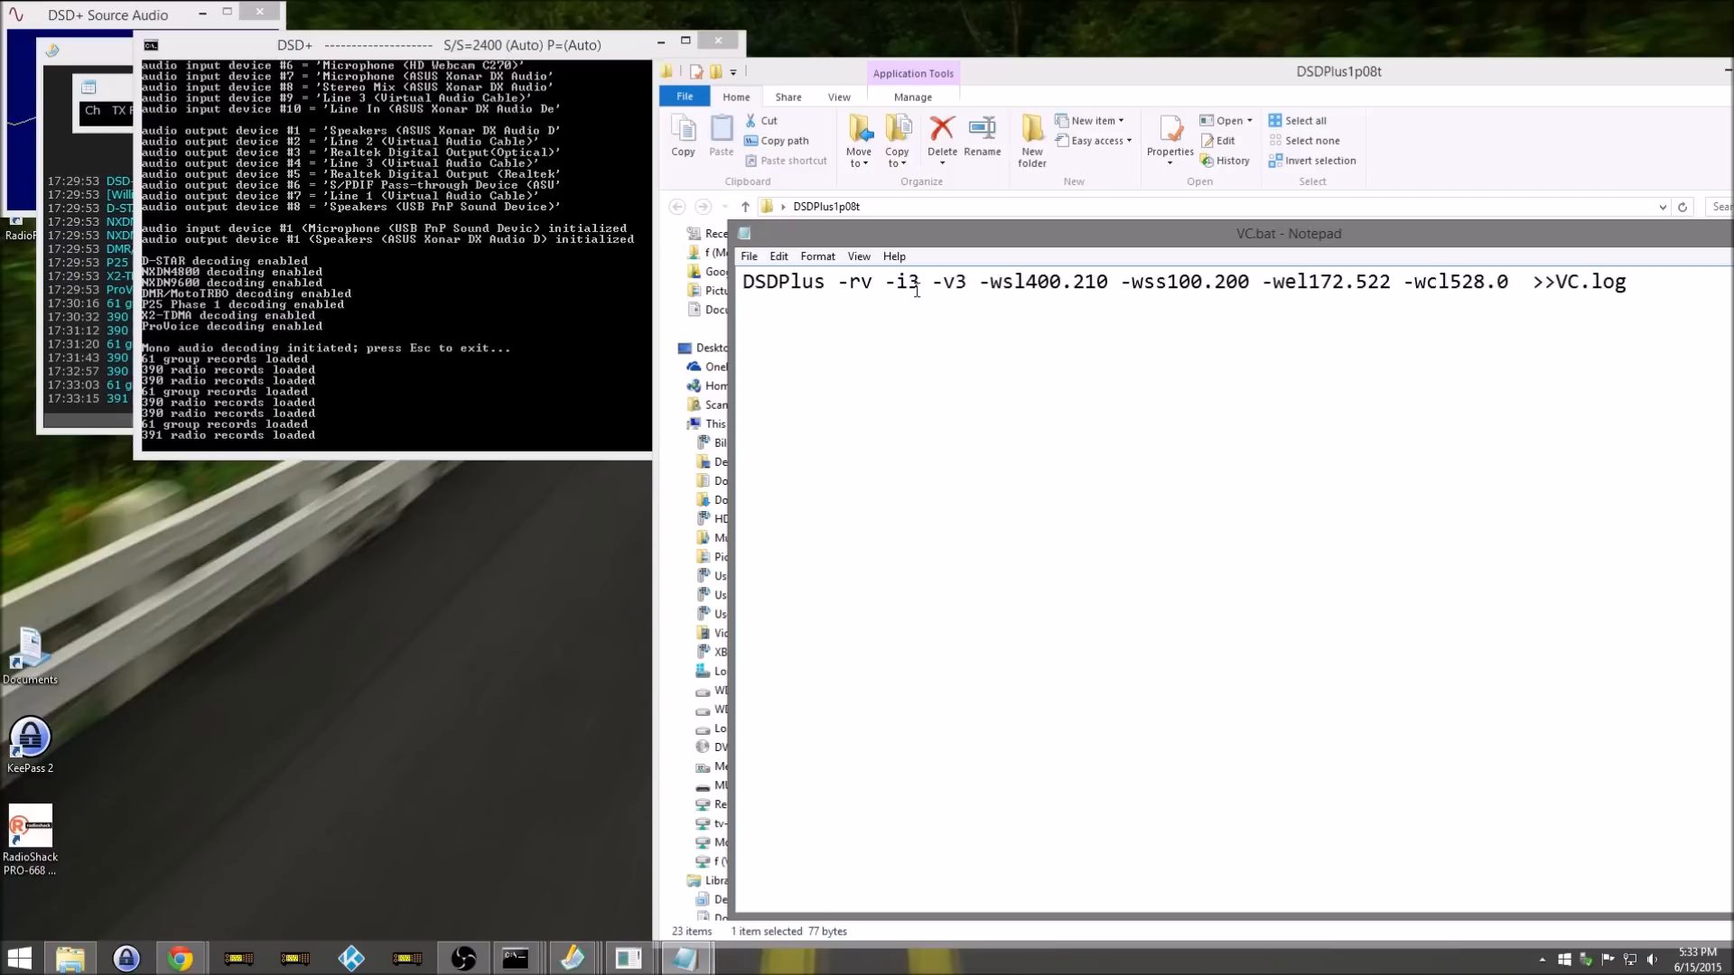
left_click(494, 325)
scroll(494, 325, "up", 4)
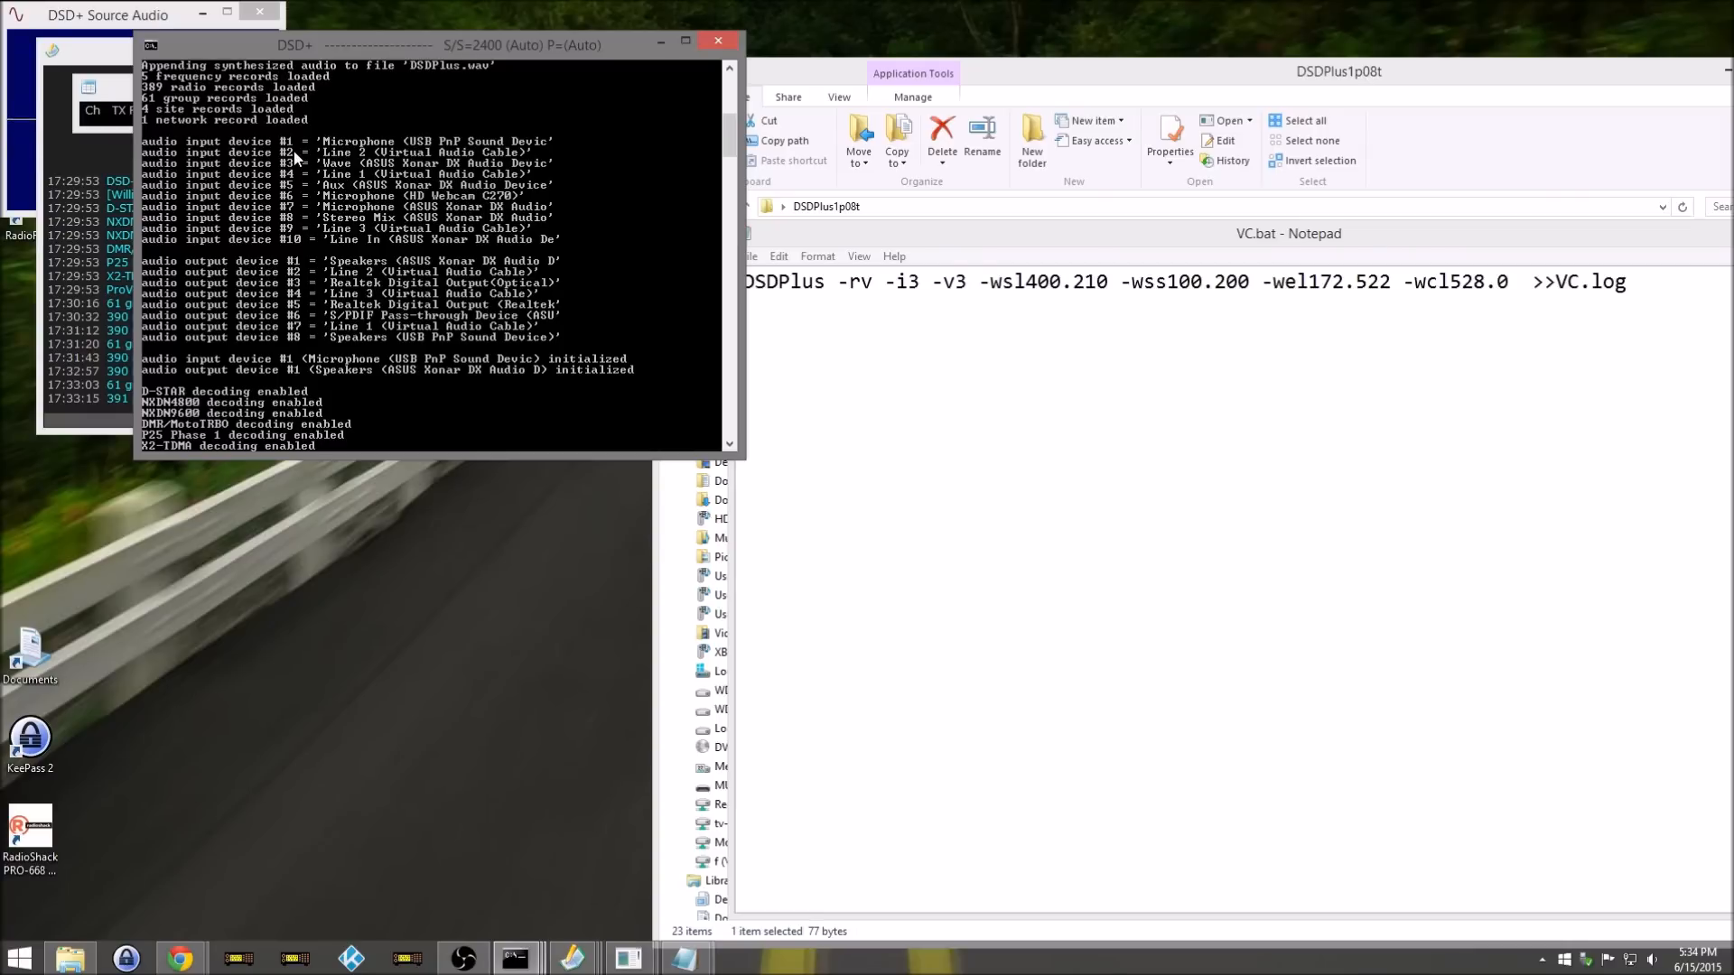
left_click(920, 286)
key("BackSpace")
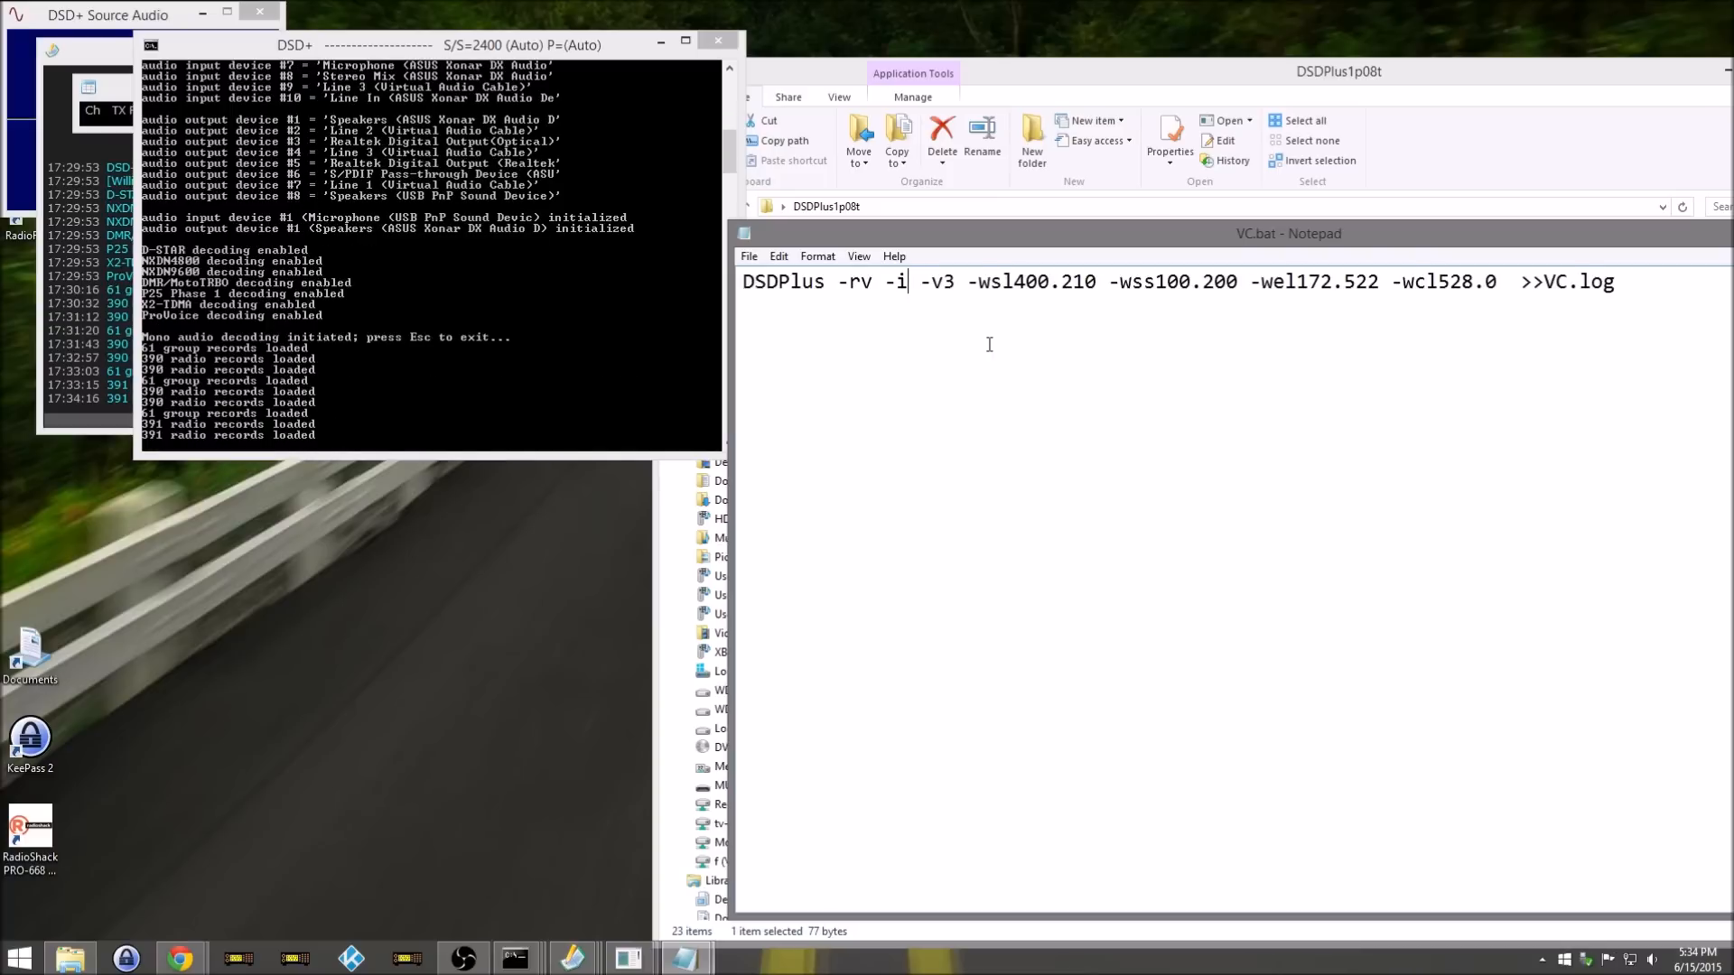
type("2")
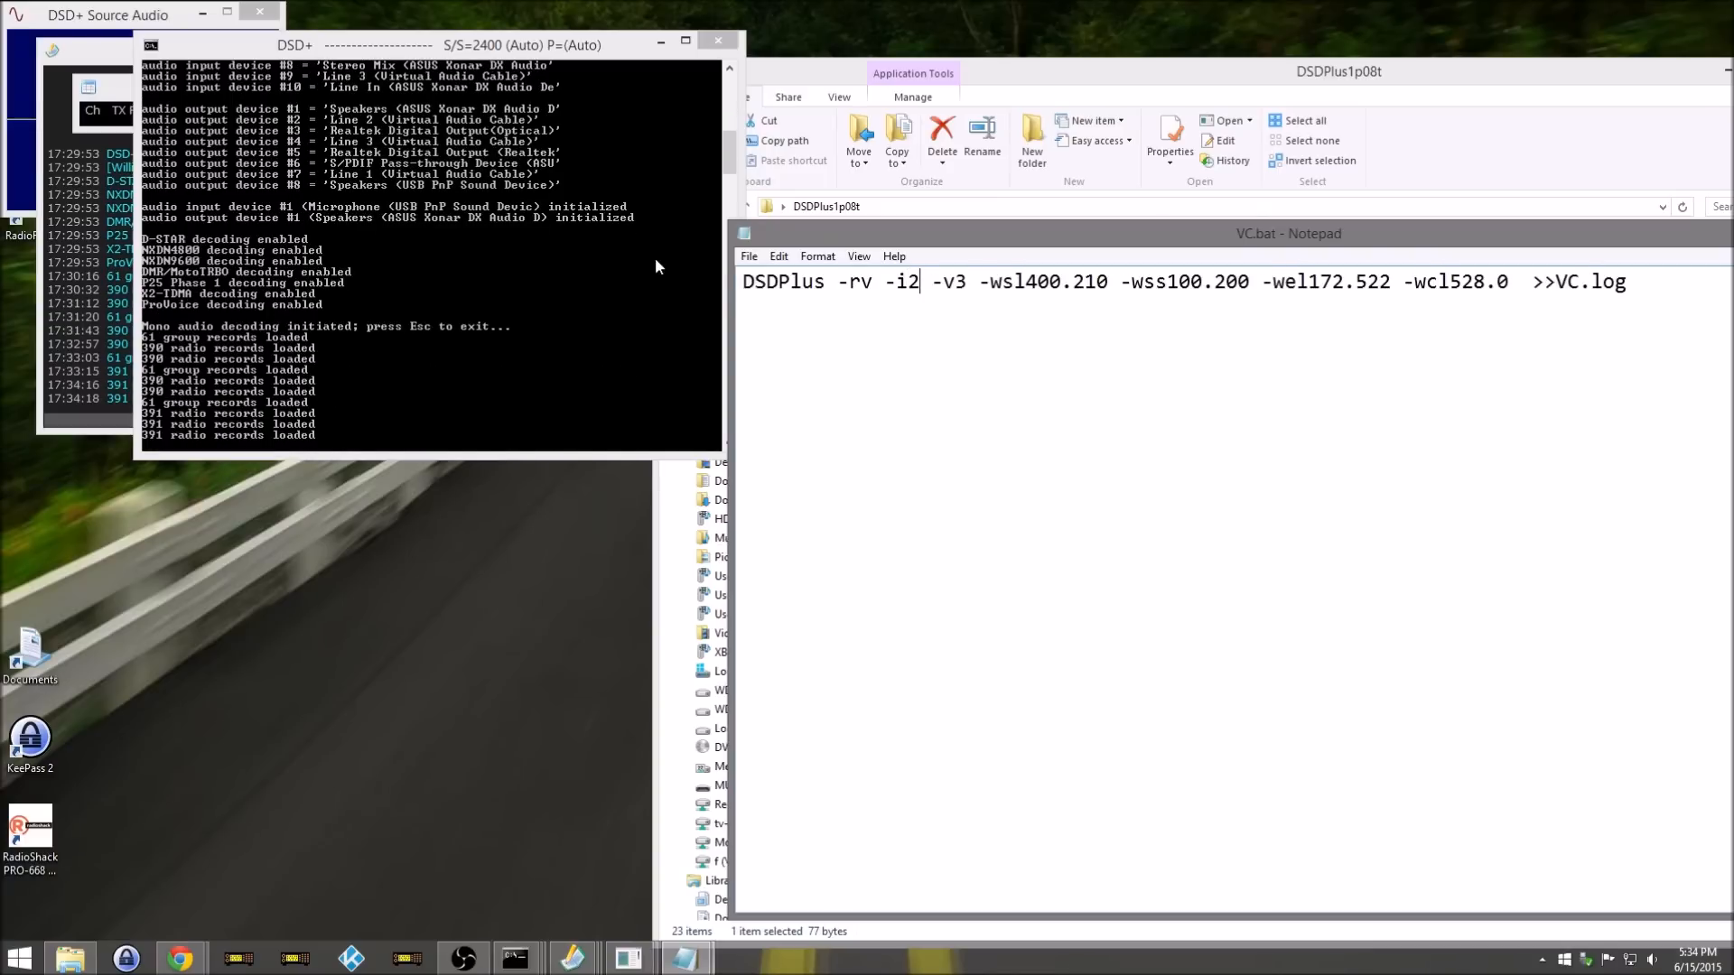
Step: Check the DSD+ audio output device list and add the output option -o4 before -v3 in VC.bat
left_click(631, 256)
scroll(631, 256, "up", 3)
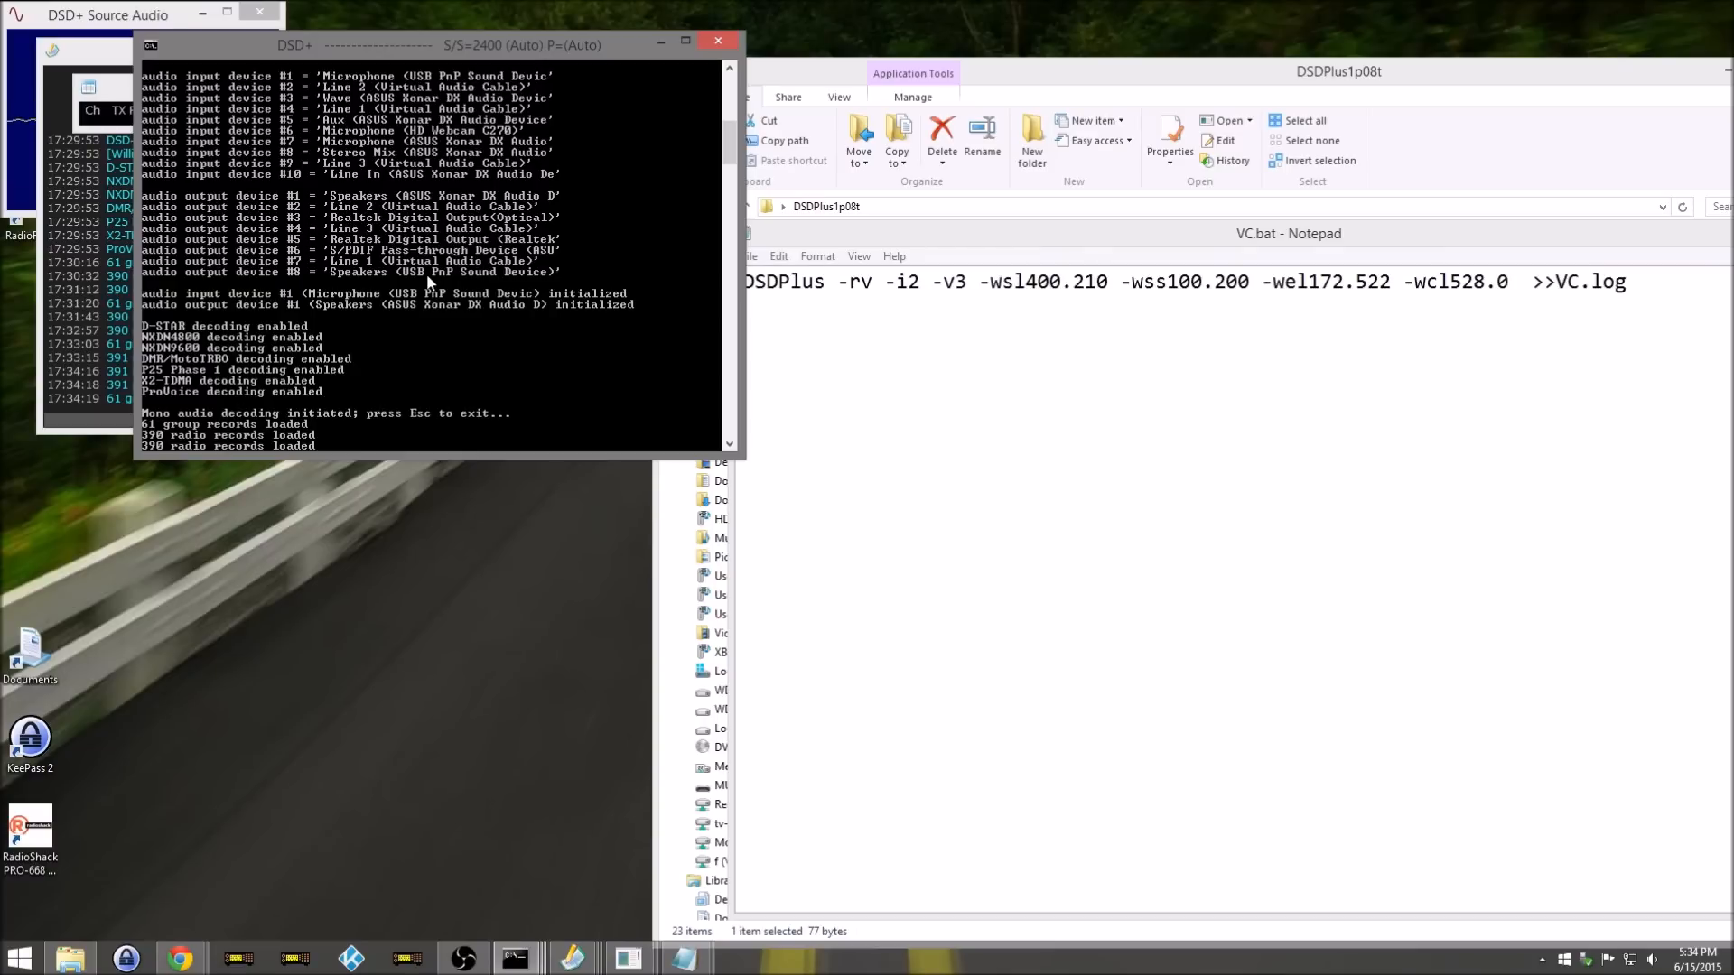
left_click(933, 288)
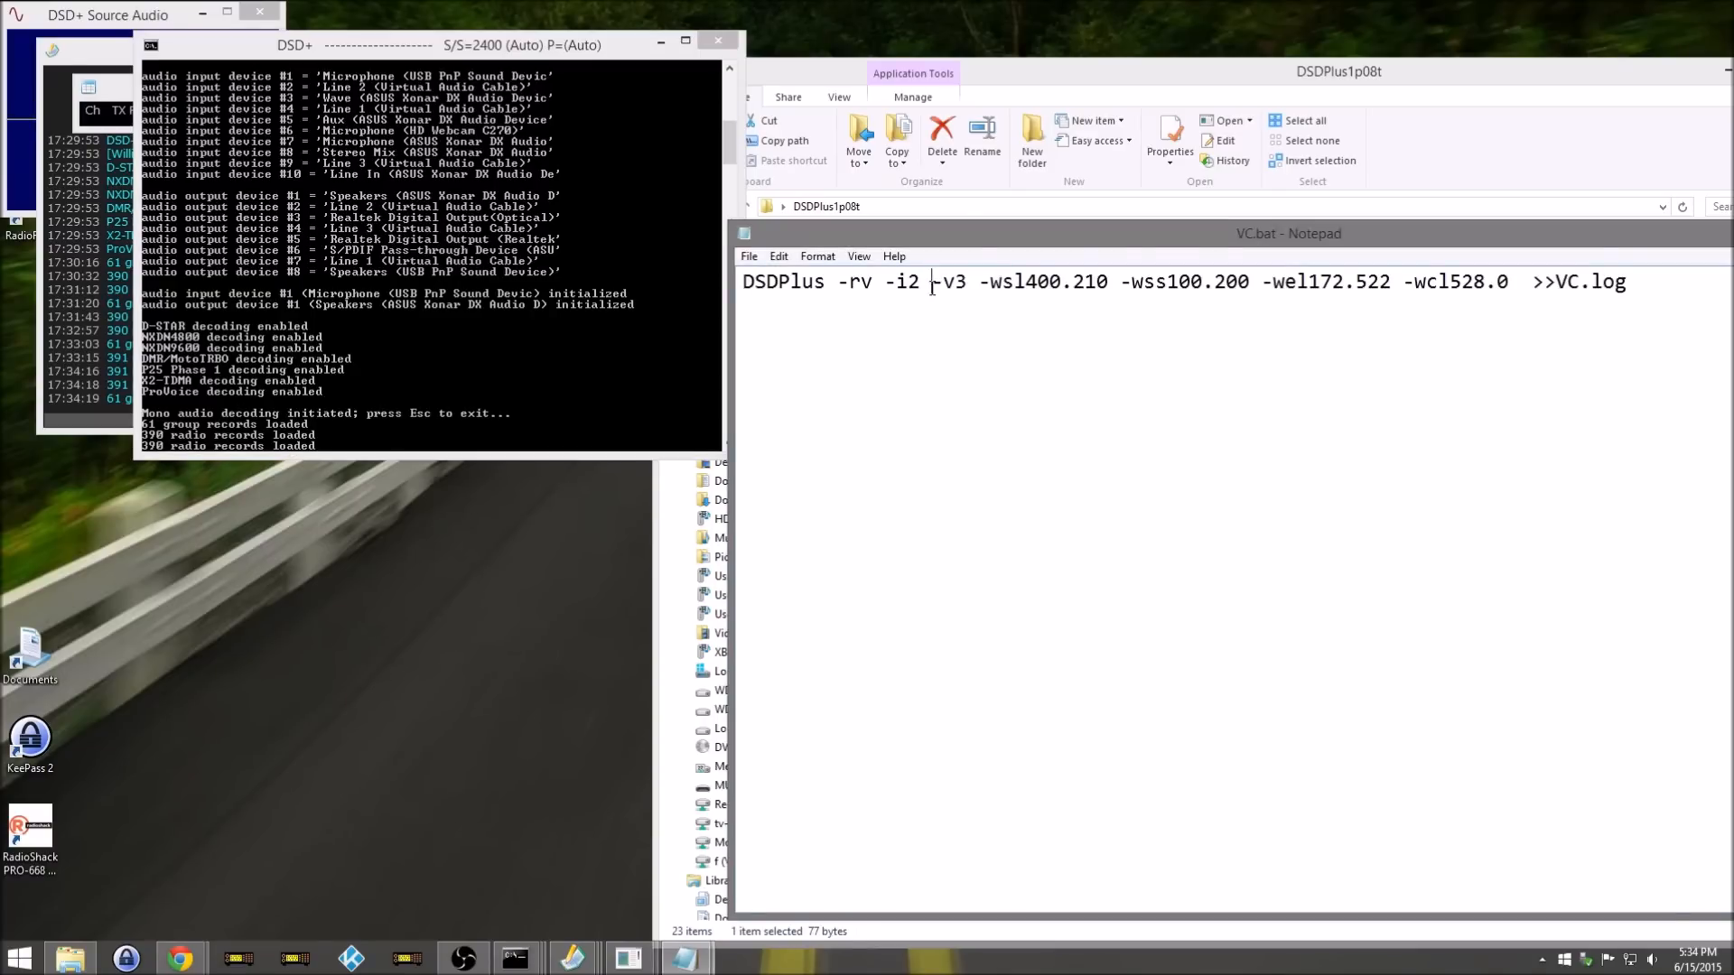
type("-")
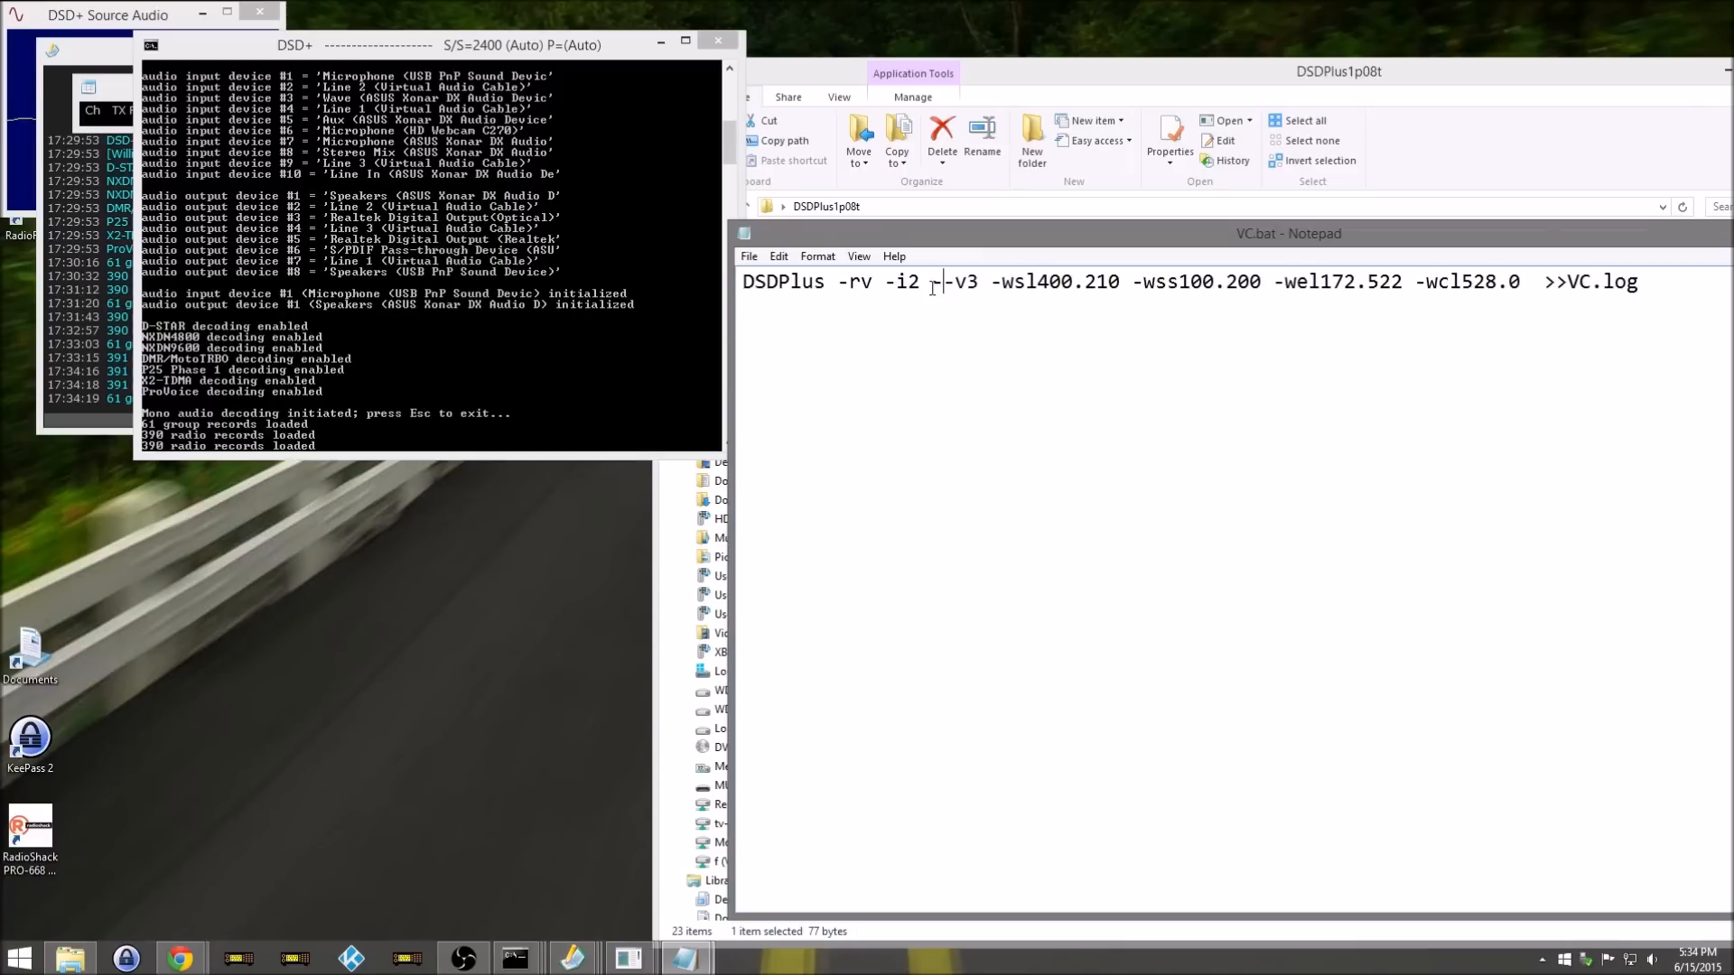
type("o")
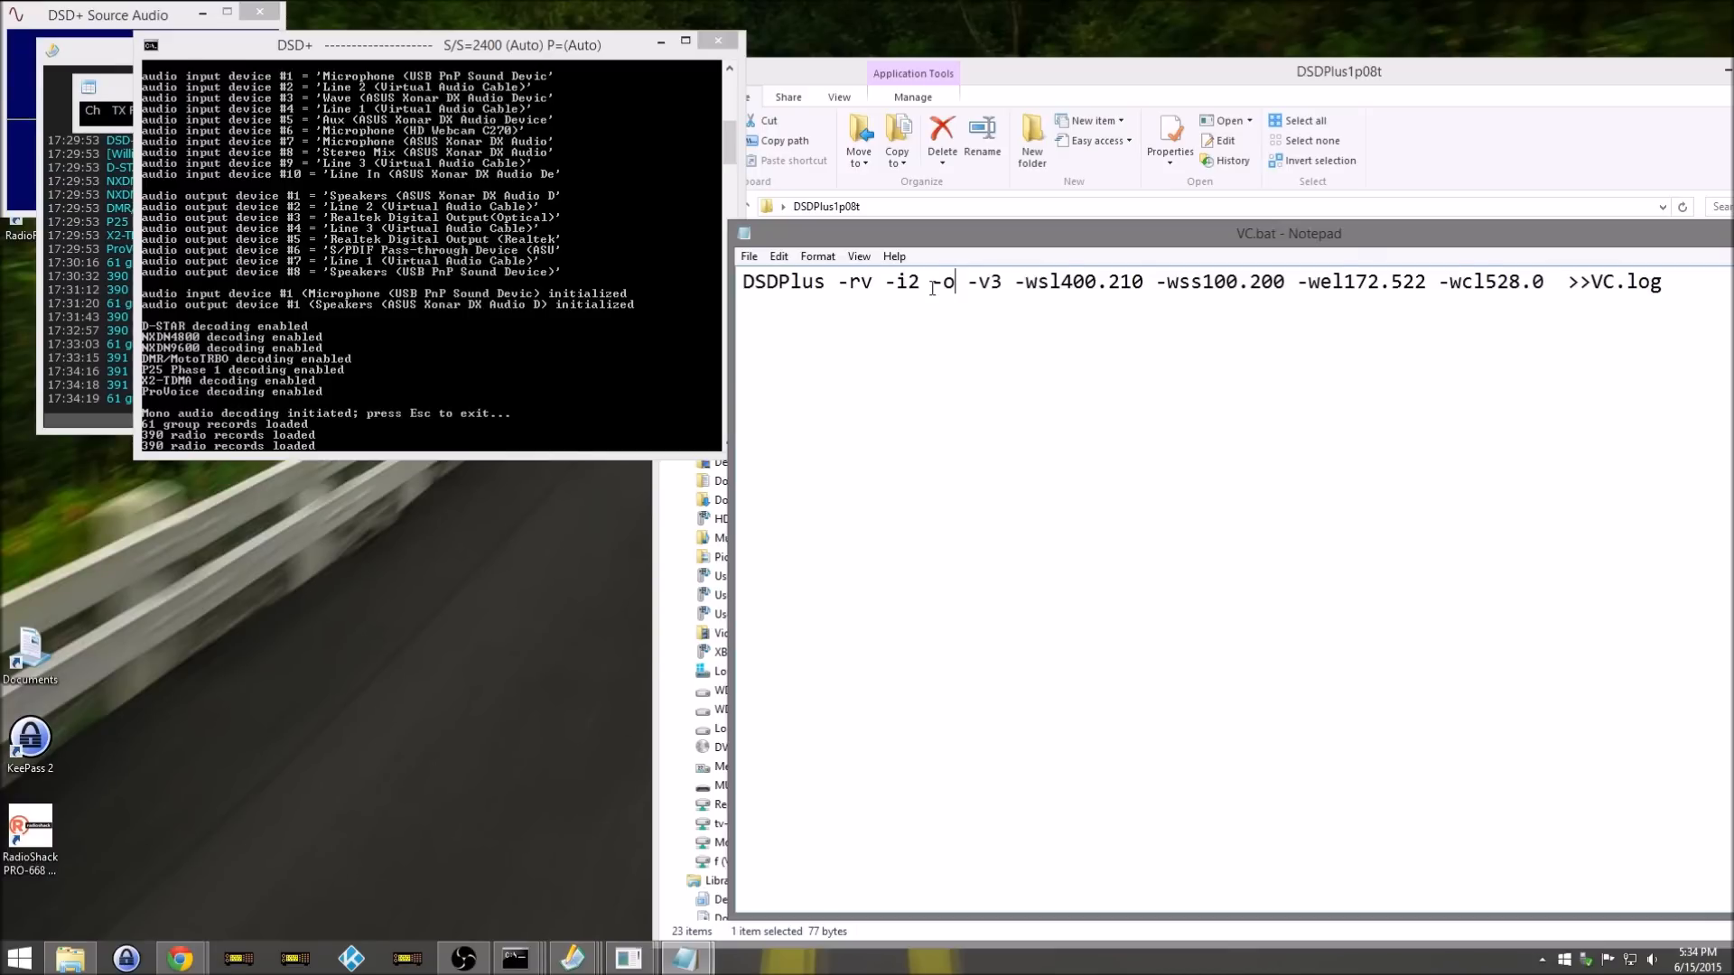
type("4")
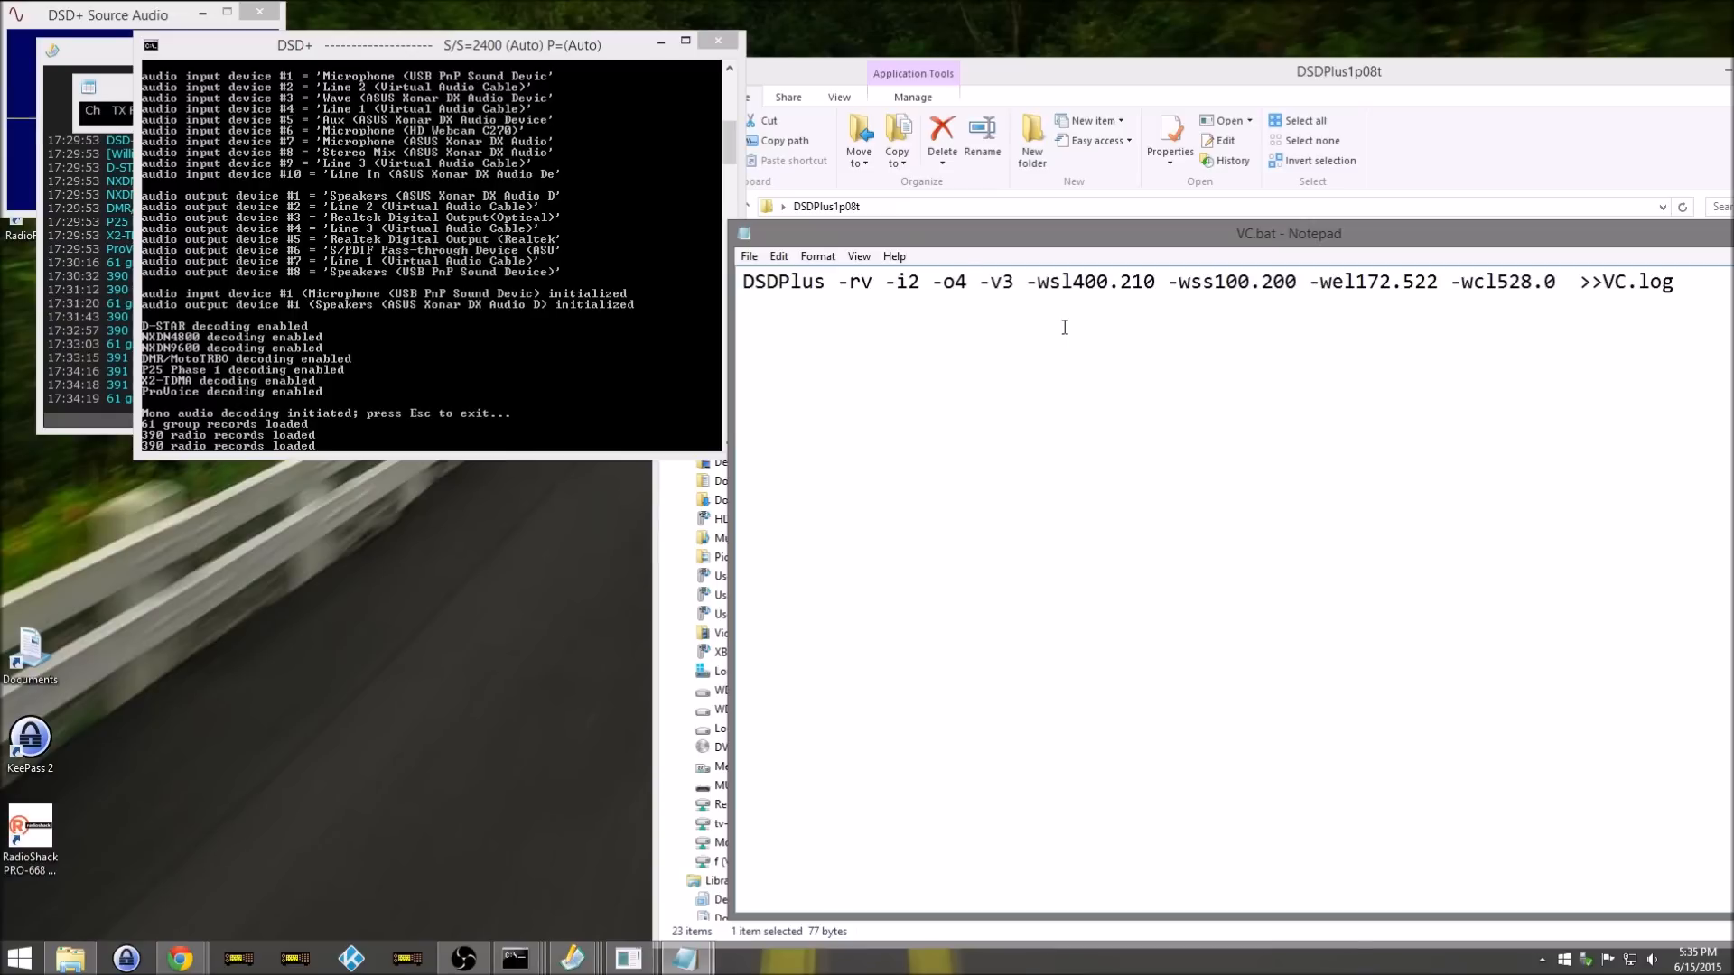
Step: Save VC.bat and close the file
left_click(749, 257)
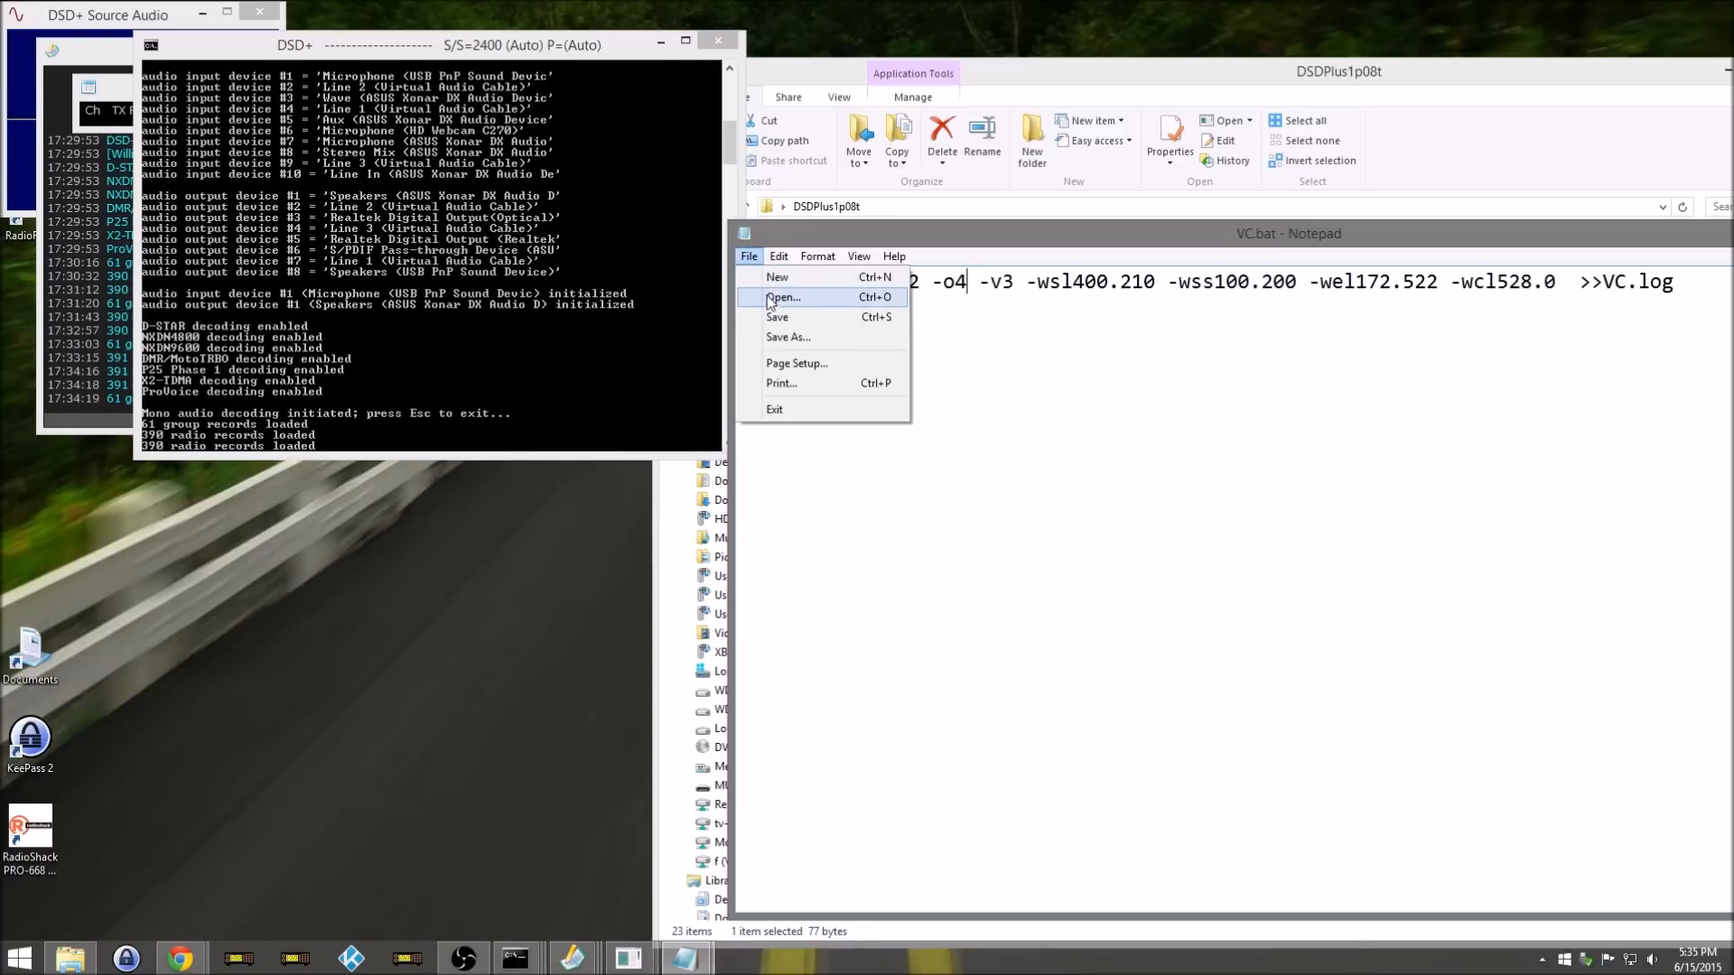
left_click(774, 314)
left_click_drag(1034, 233, 412, 231)
left_click(1122, 225)
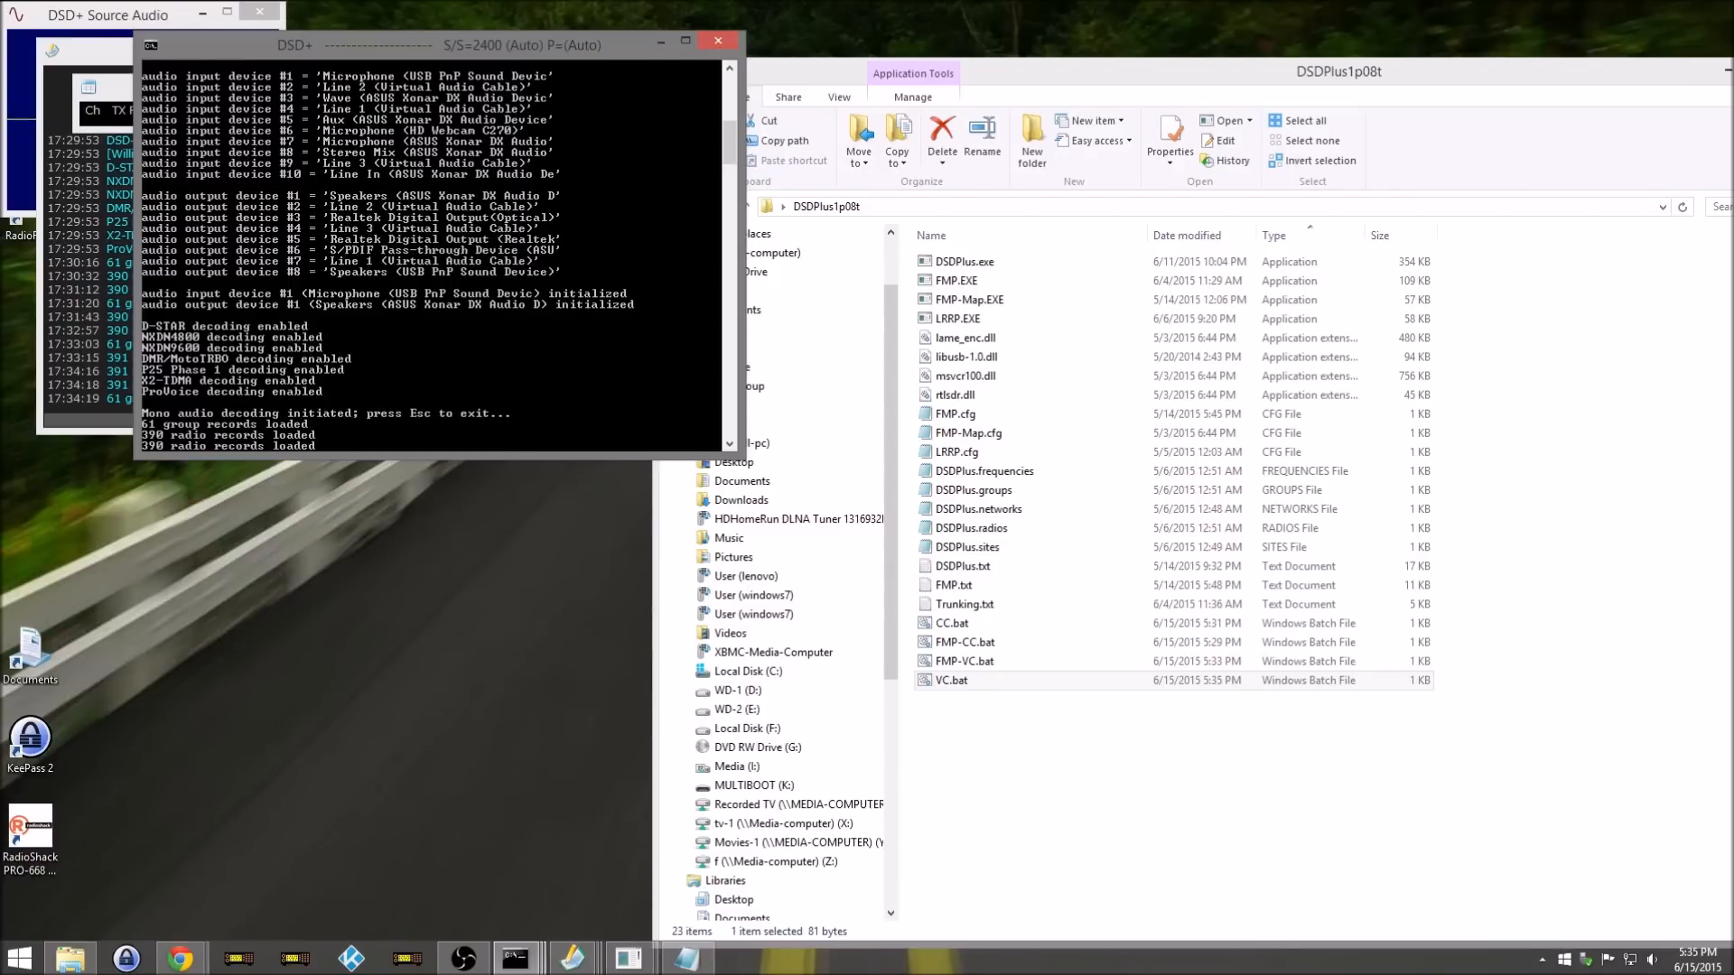
Step: Close the FMP and DSD+ sessions that are still running
left_click(515, 959)
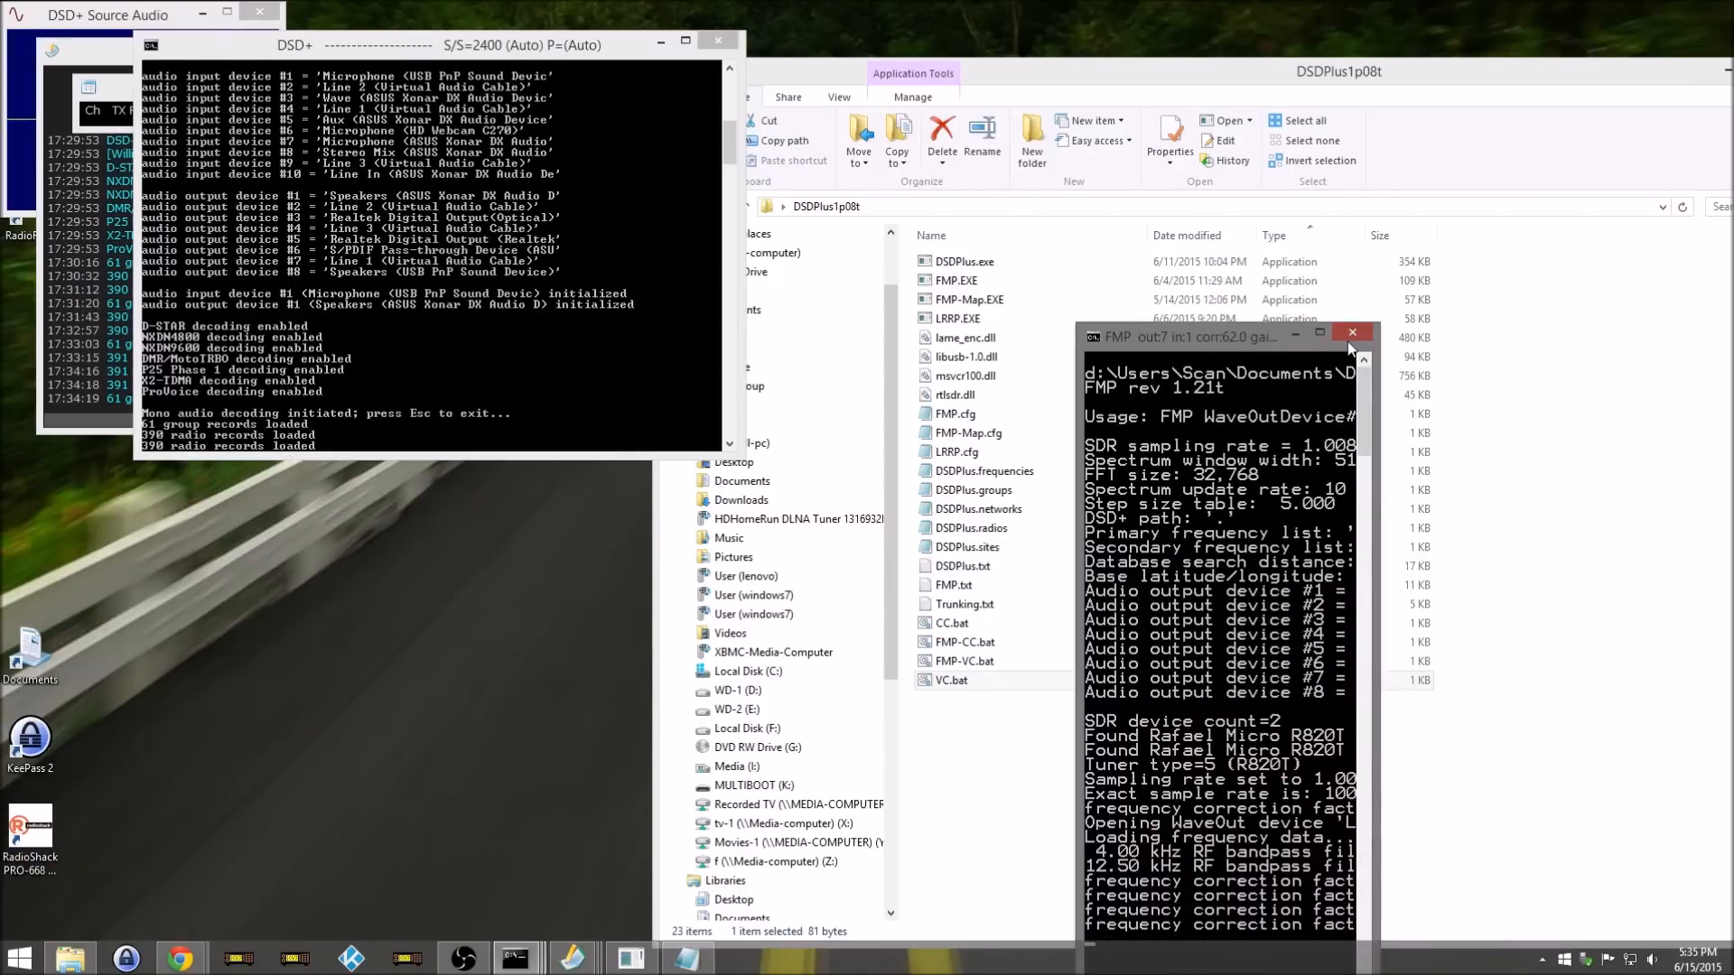
left_click(1386, 332)
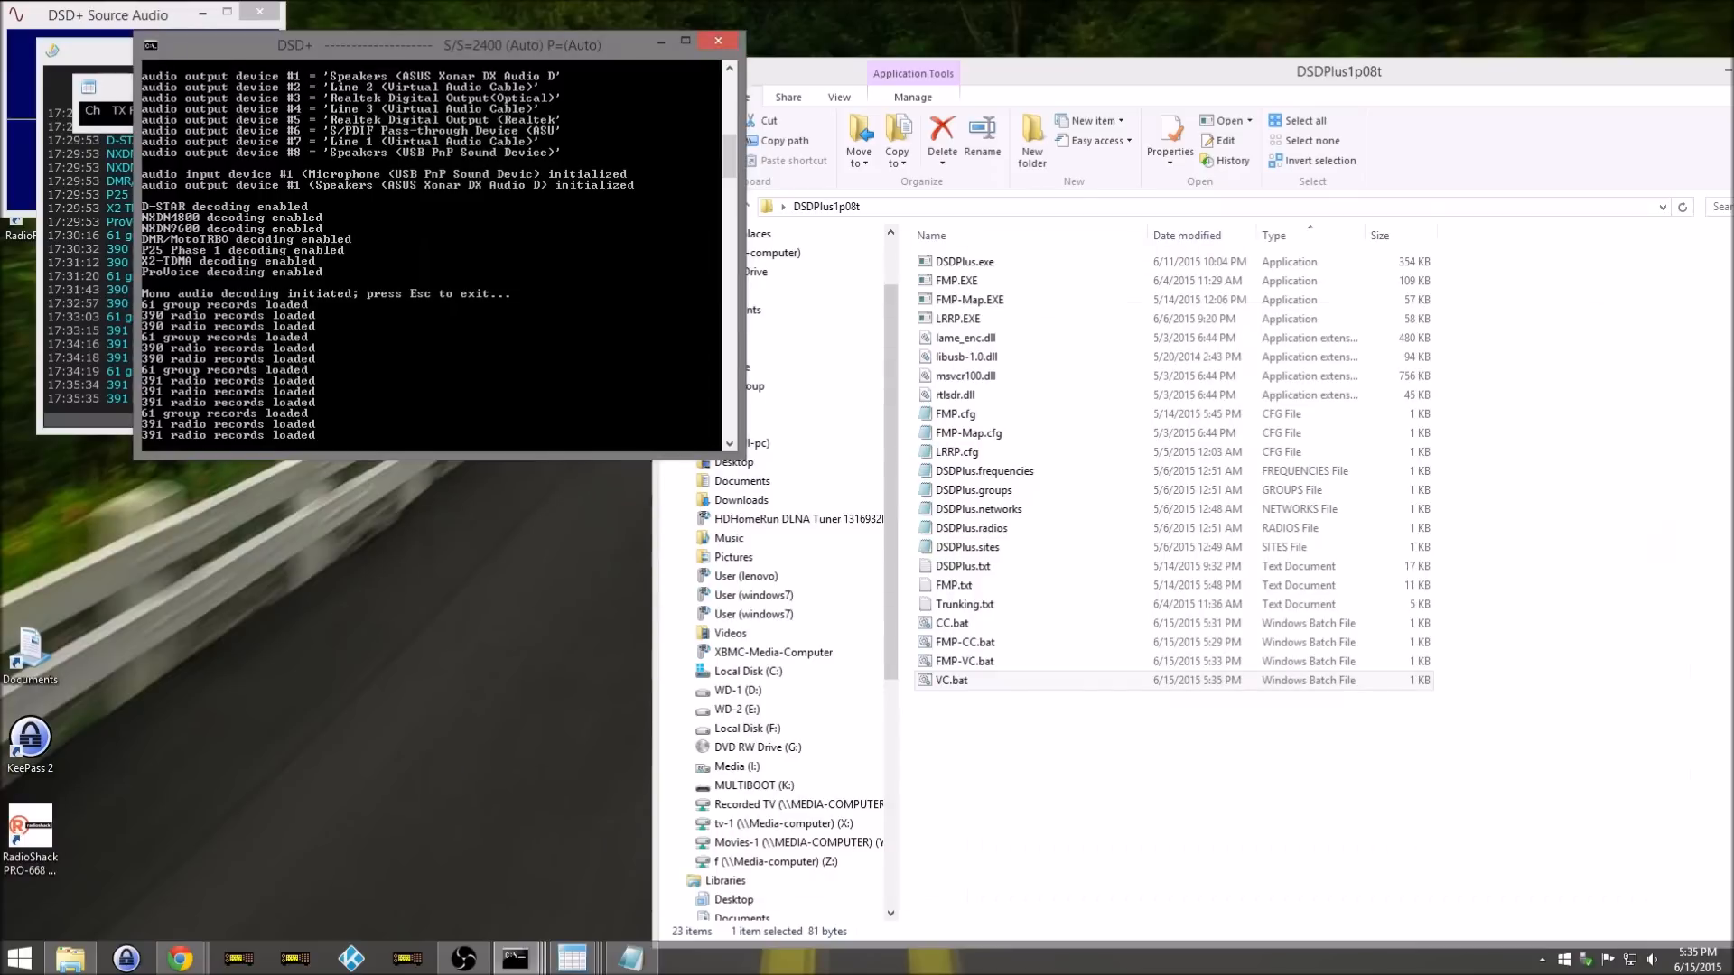
left_click(181, 960)
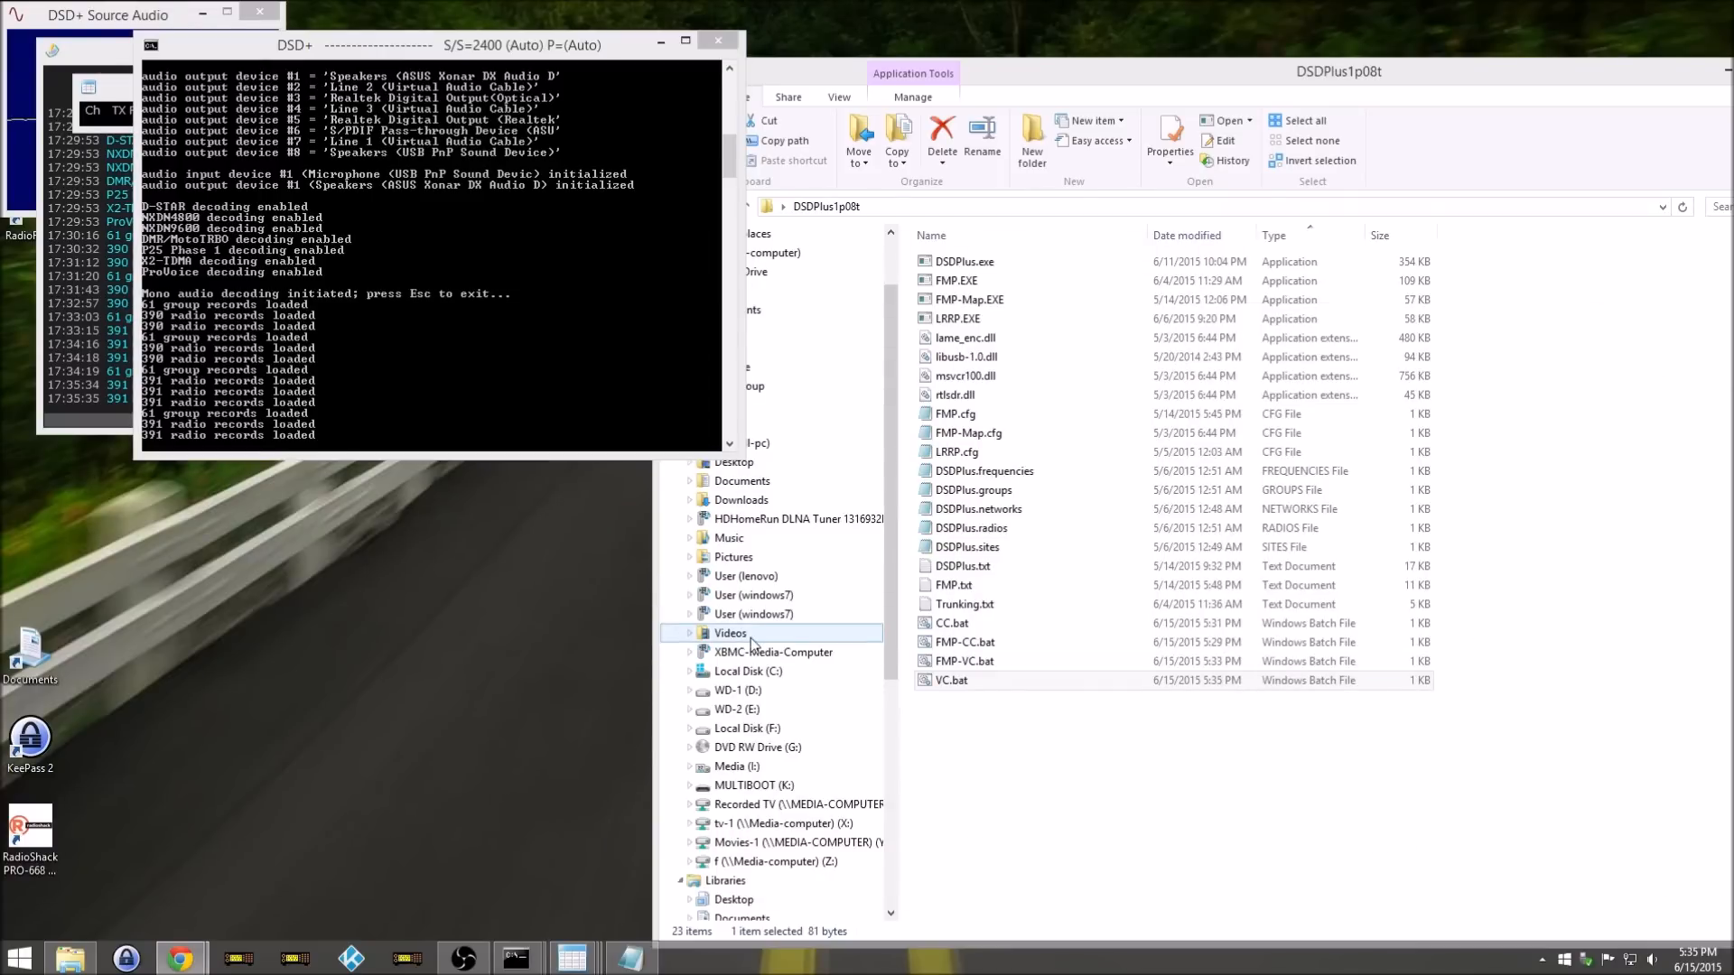
left_click(936, 710)
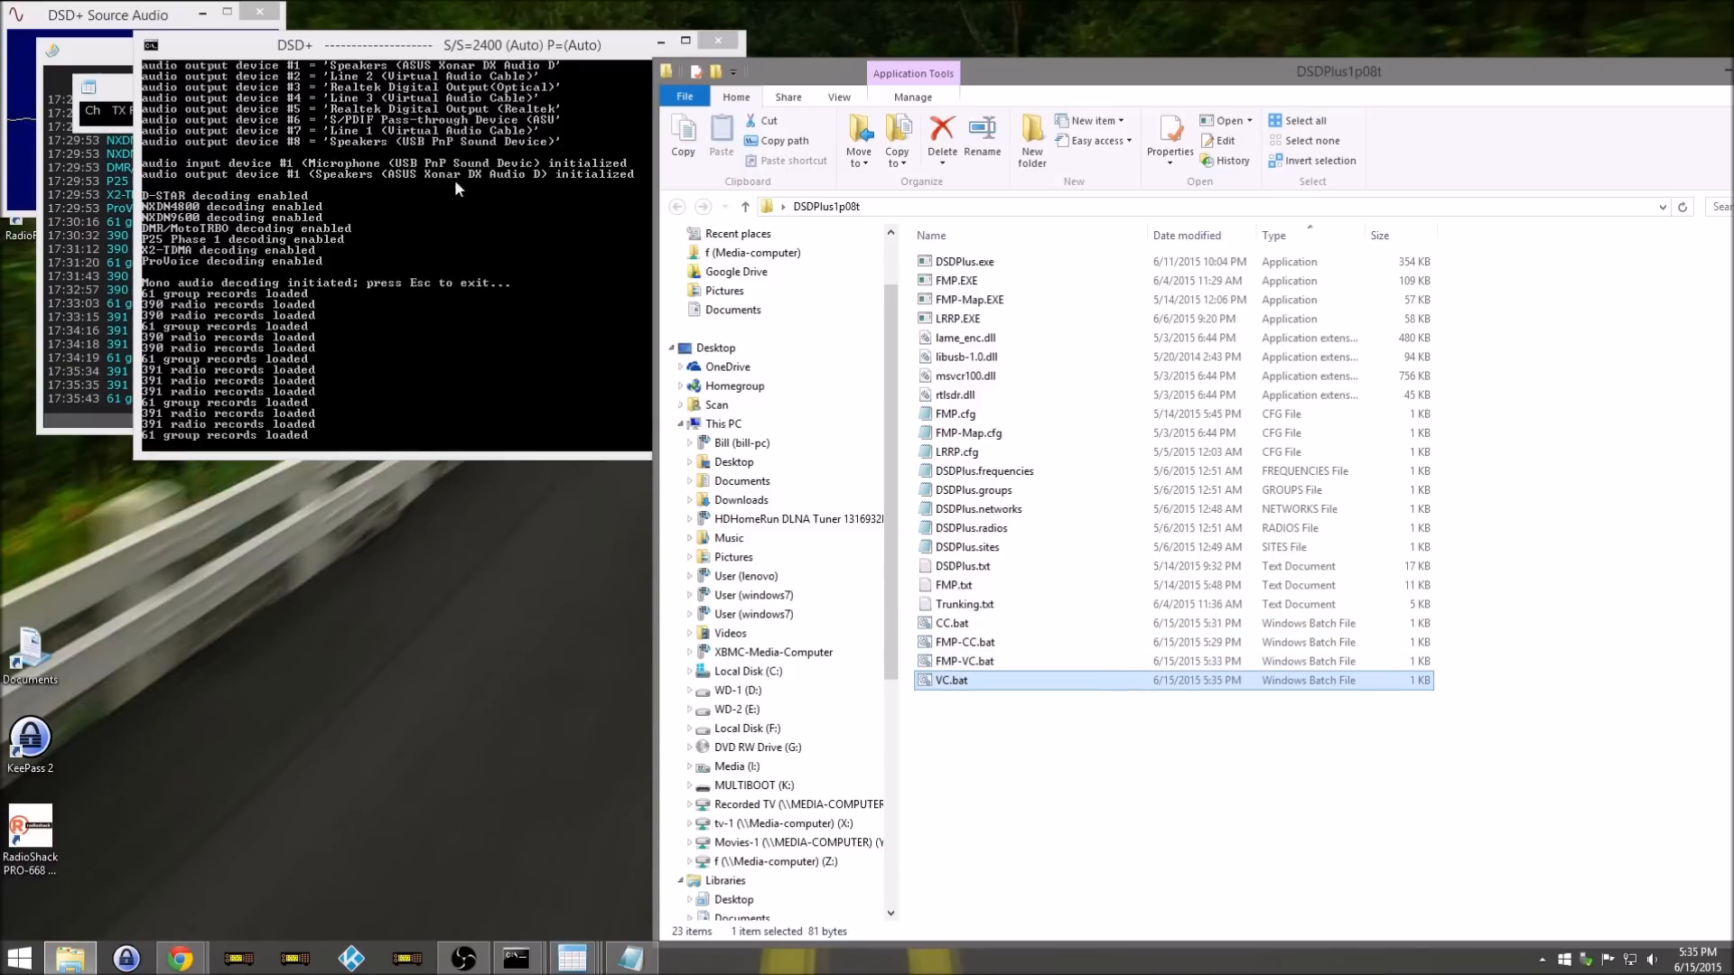
left_click(718, 41)
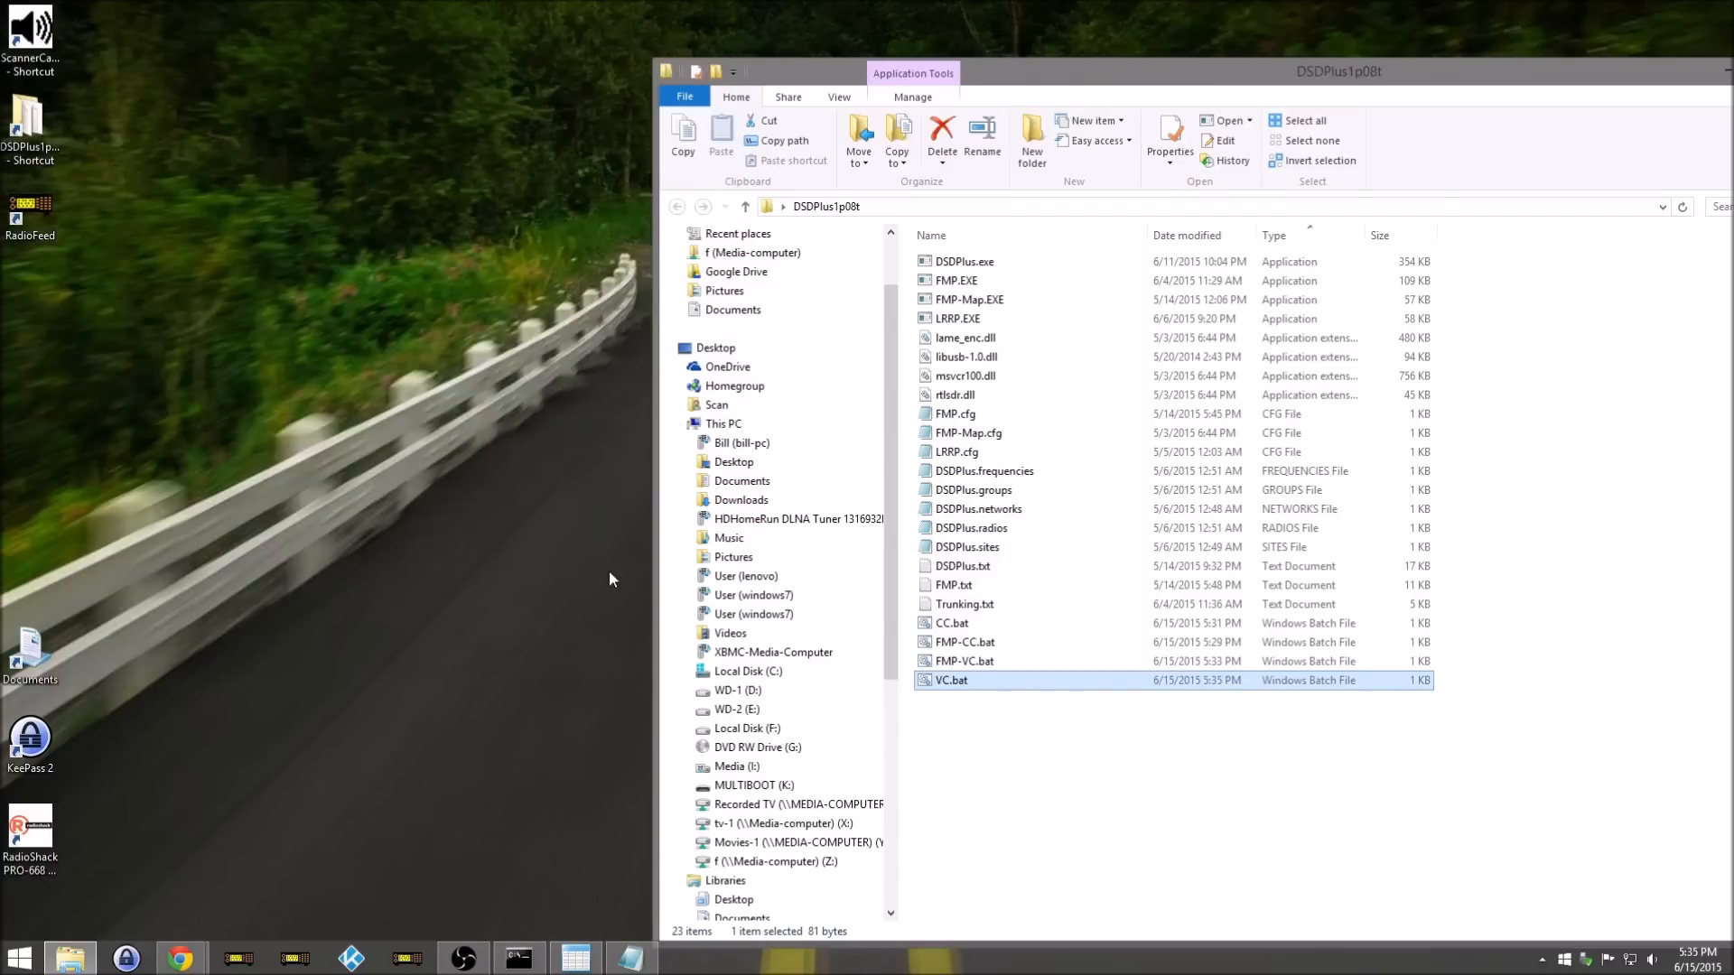
Step: Run CC.bat and FMP-CC.bat to start the control-channel decoder and receiver, and bring the CC Channel Activity window forward
double_click(940, 627)
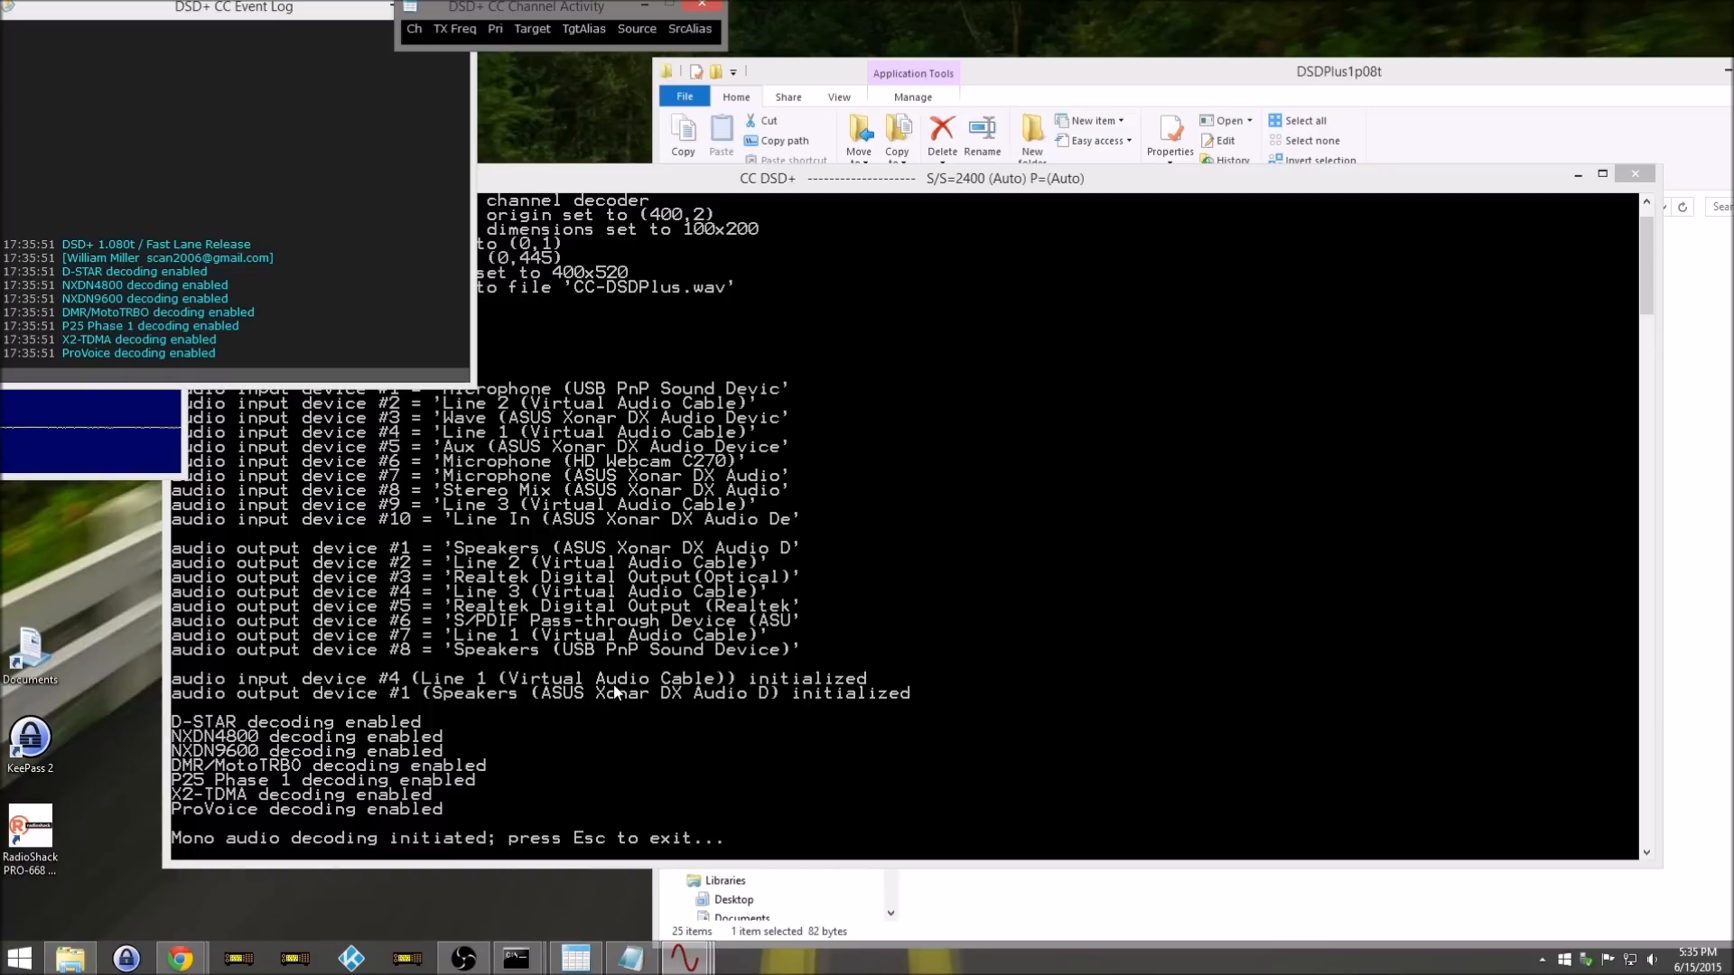
left_click(983, 908)
double_click(943, 682)
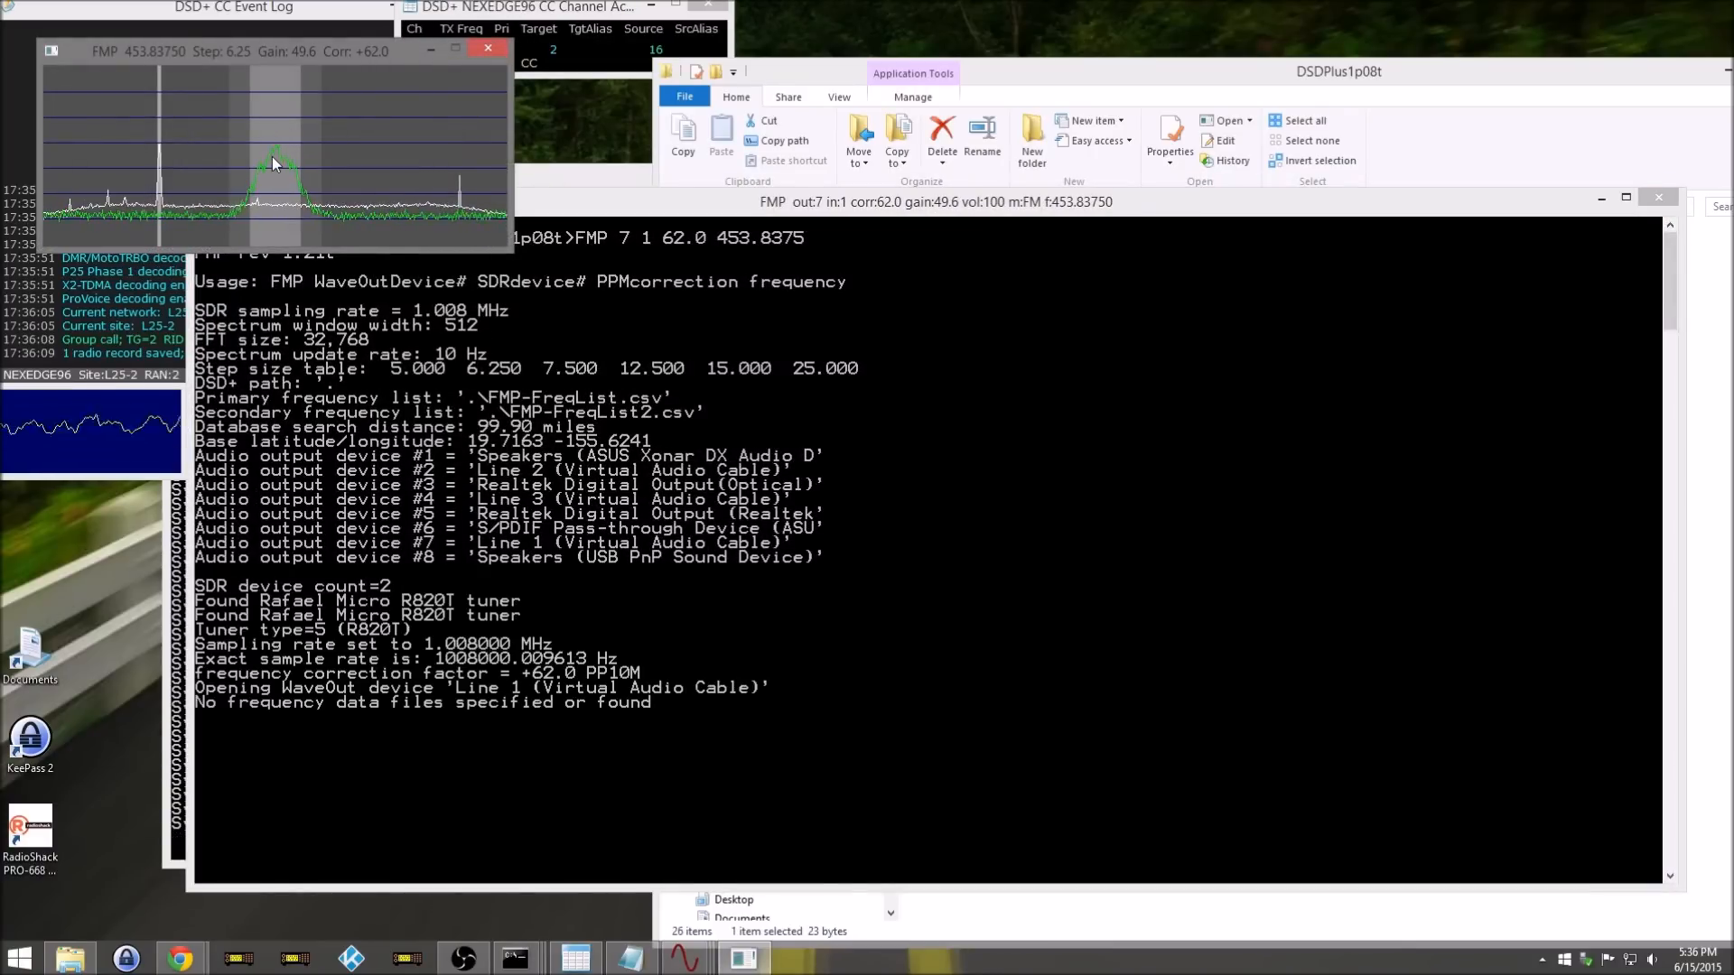
left_click(531, 9)
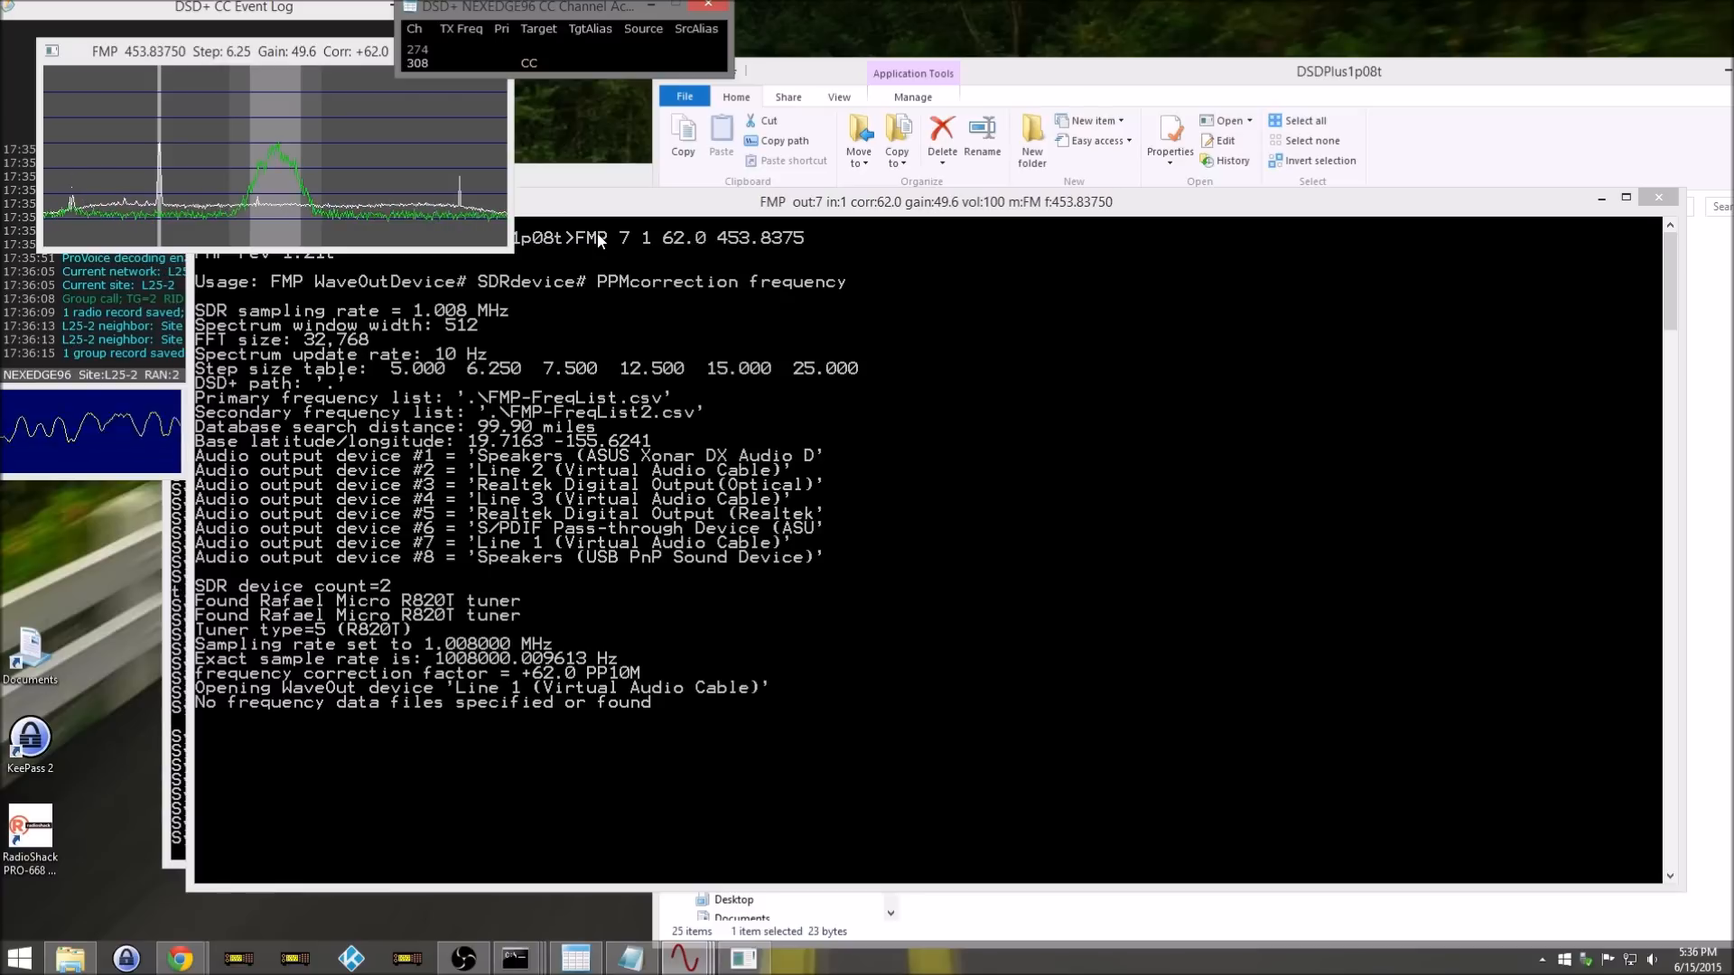
Step: Run FMP-VC.bat and switch its receiver to trunk voice following
left_click(983, 92)
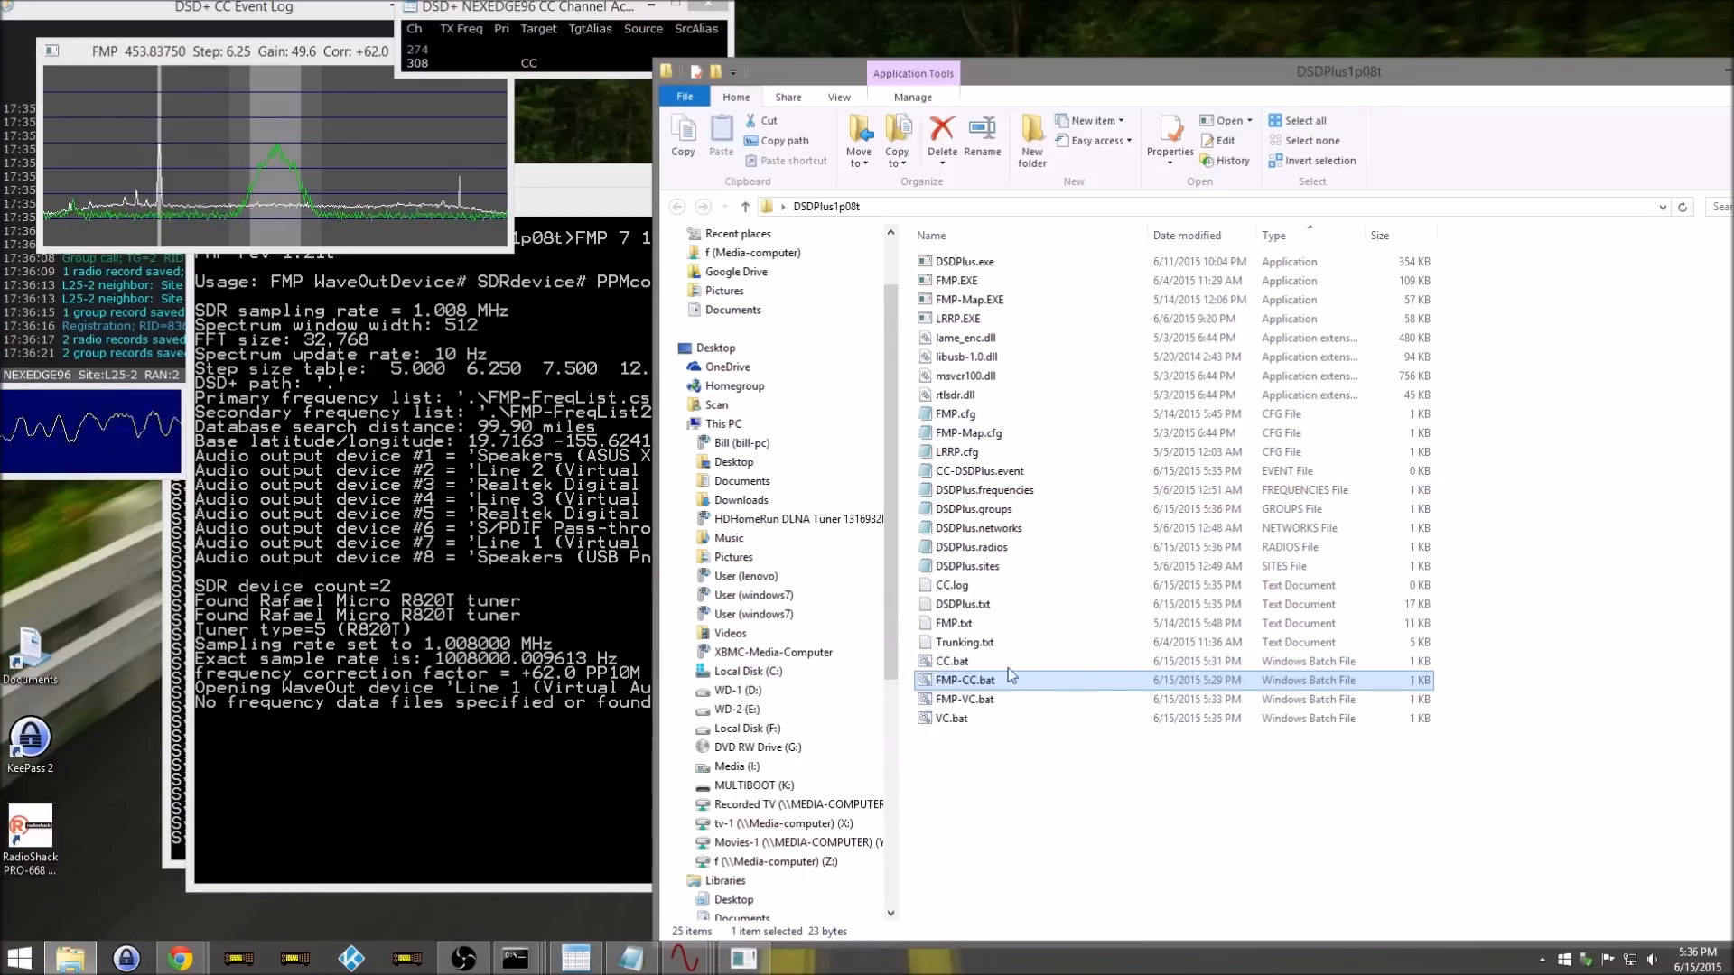
left_click(1002, 701)
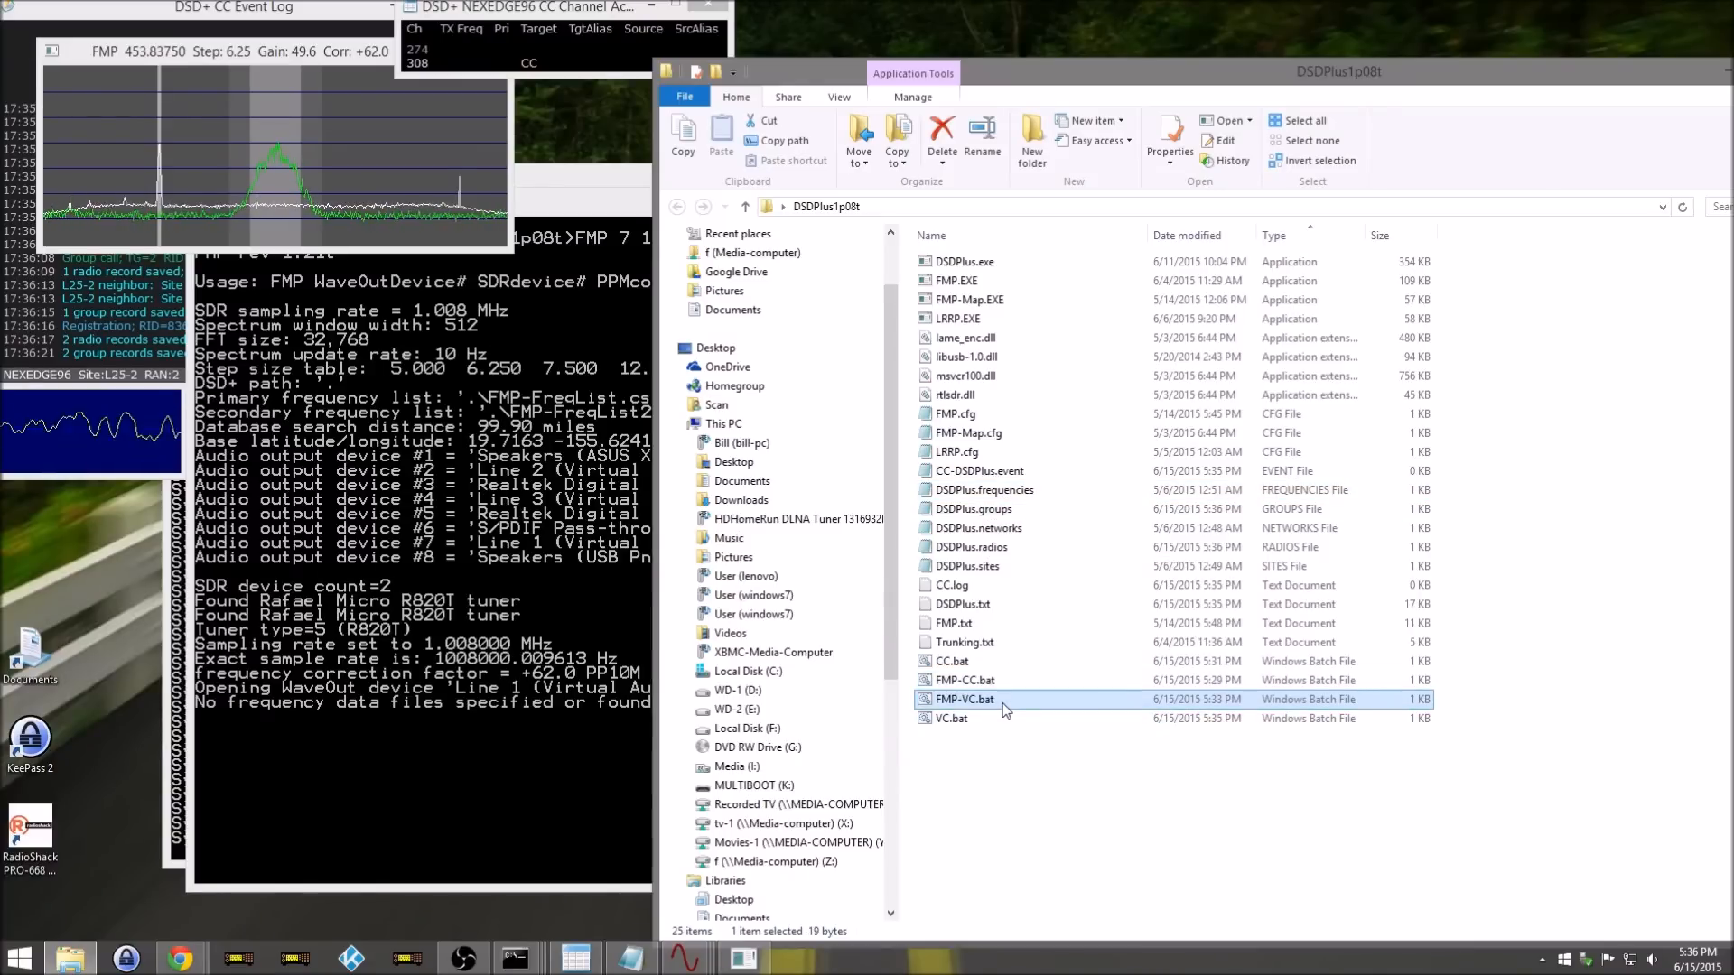
double_click(1002, 700)
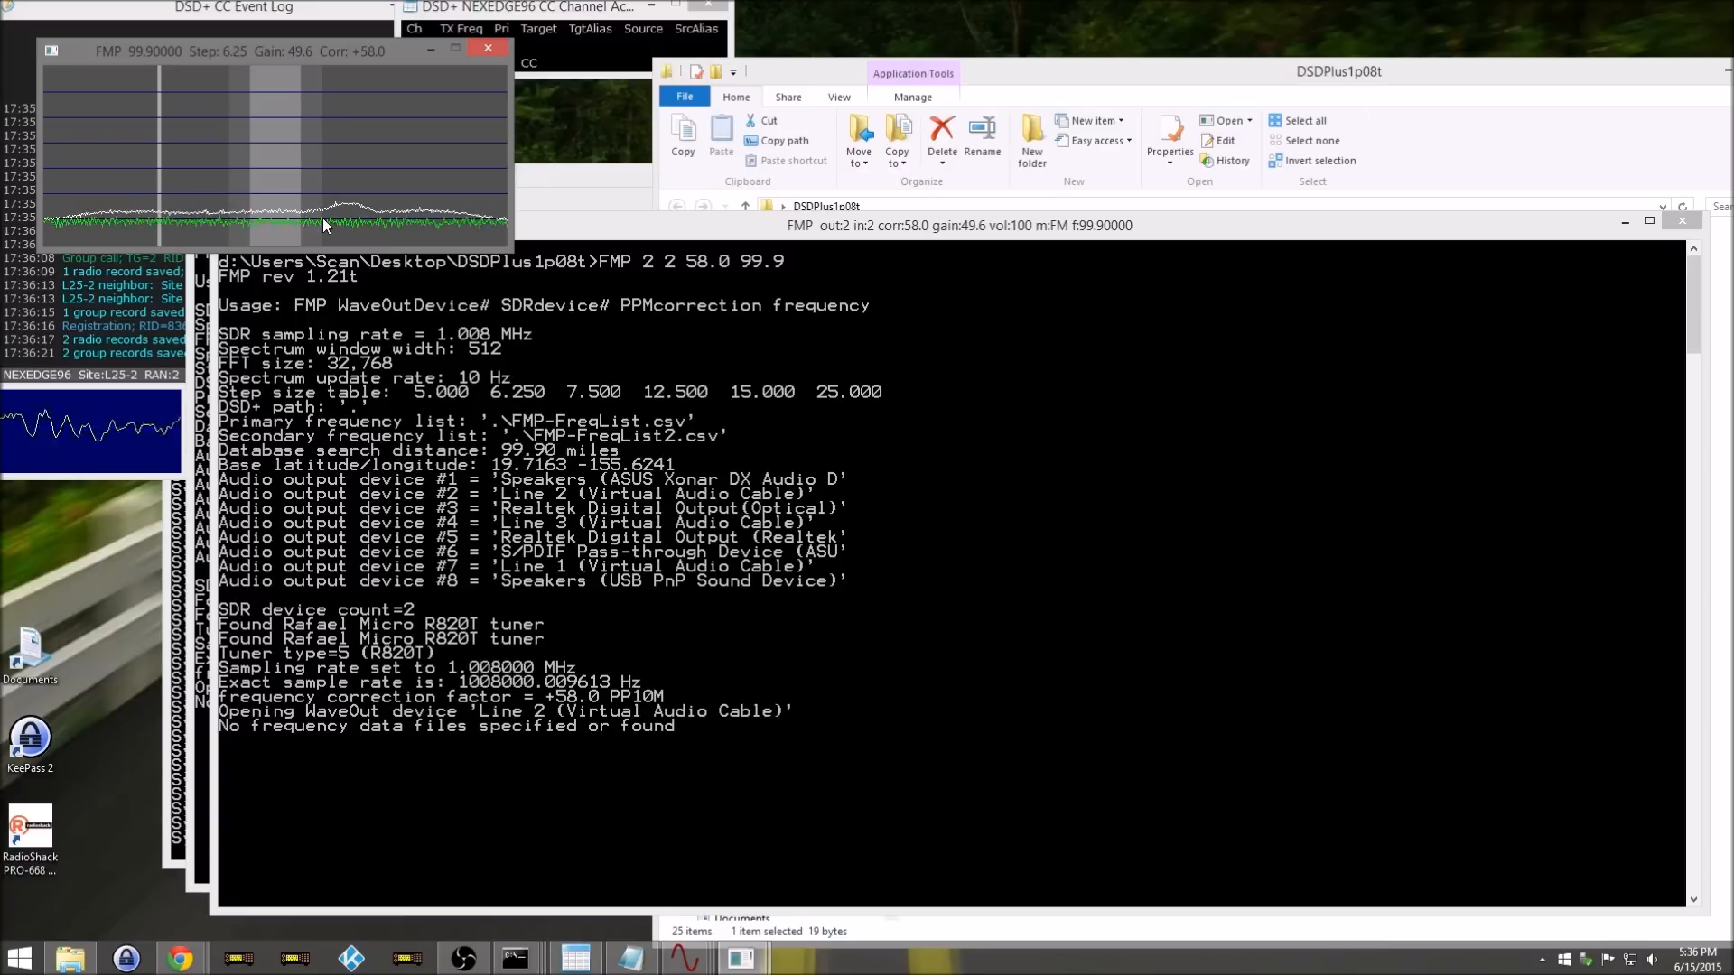
key("v")
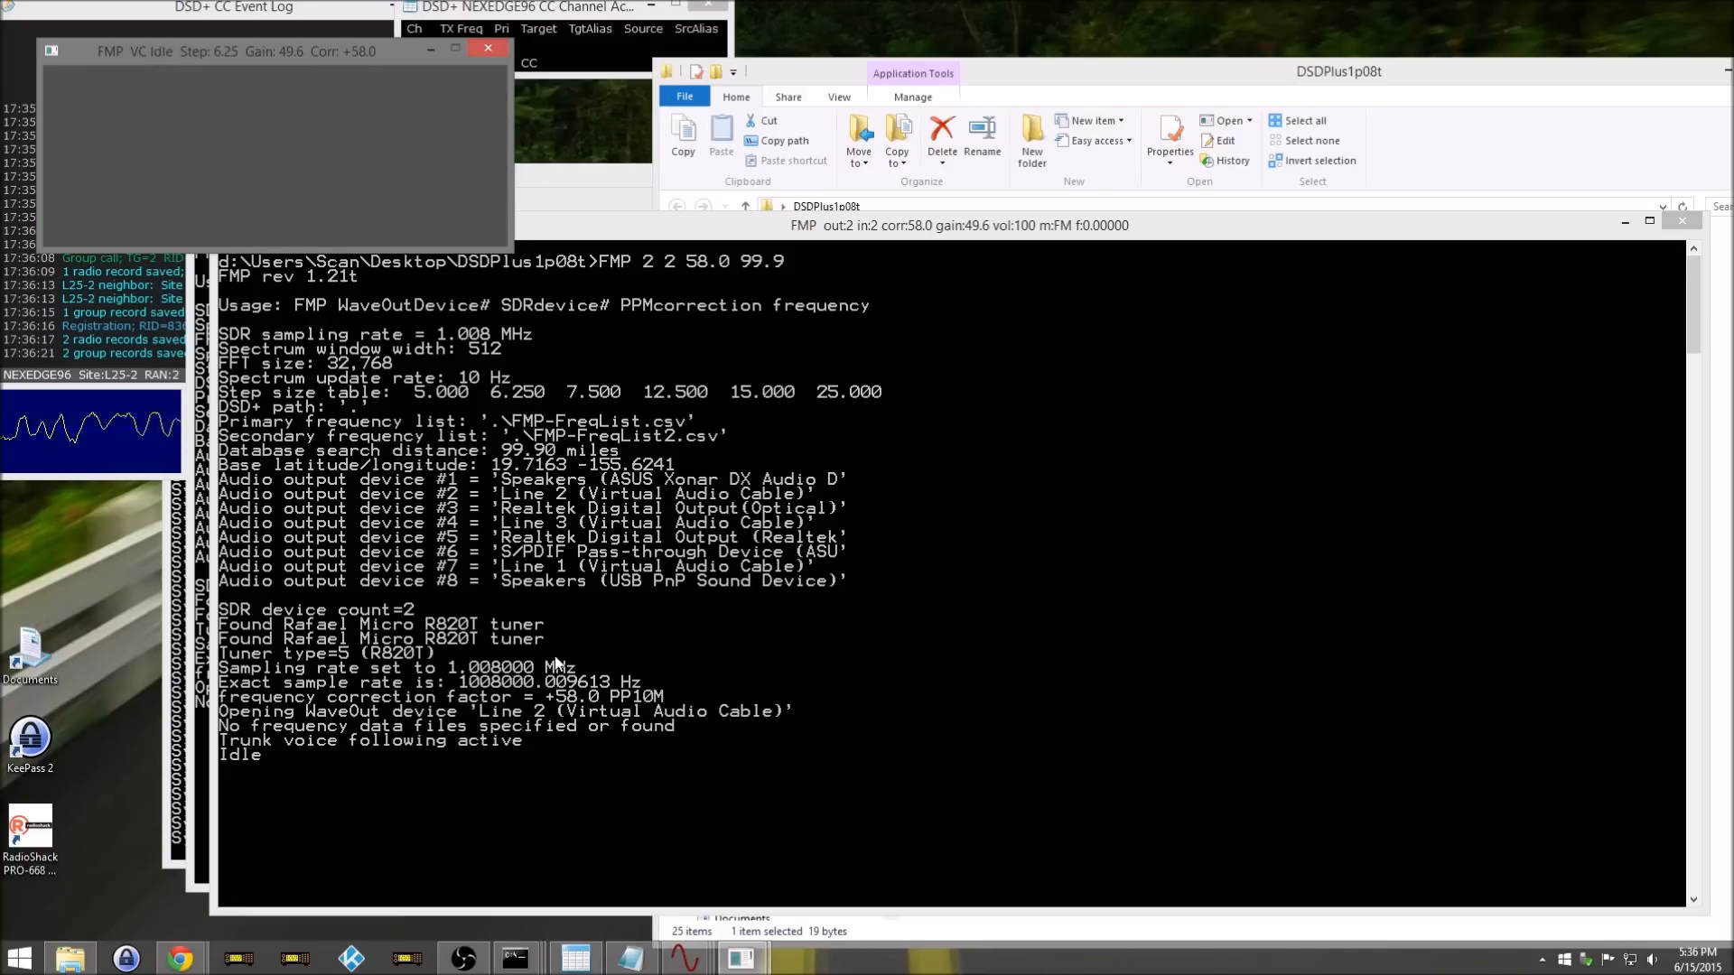
Step: Run VC.bat to start the voice-channel decoder and move the FMP VC window clear of the control-channel spectrum
left_click(1302, 70)
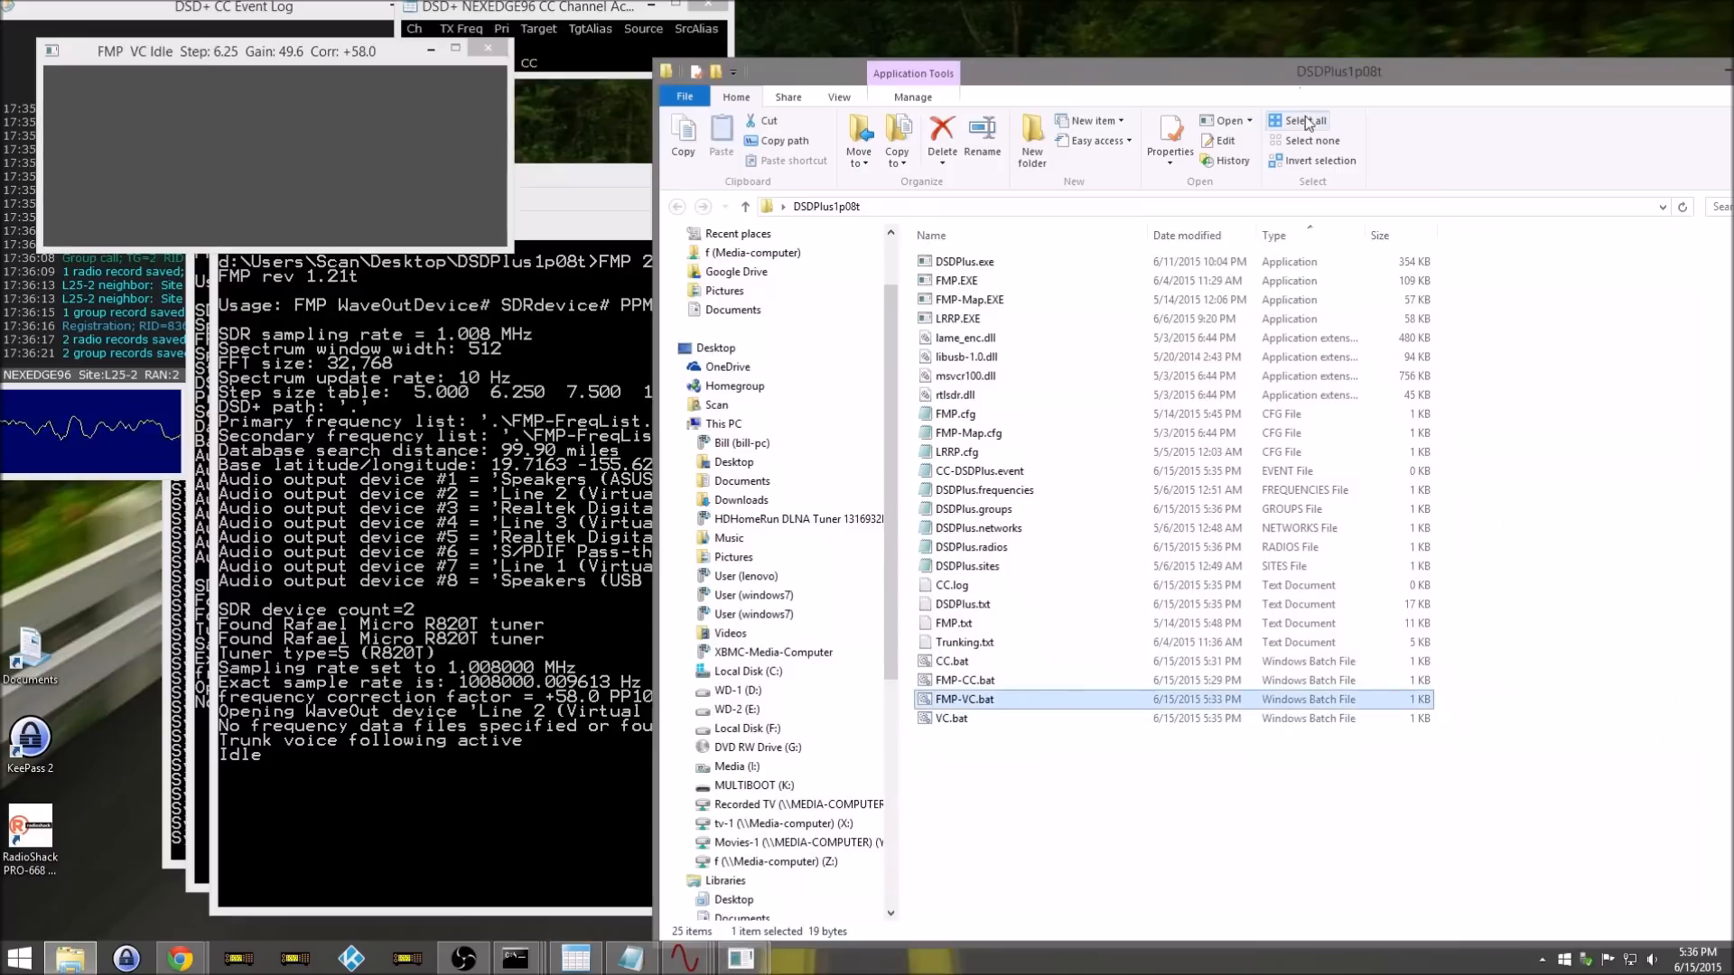
double_click(951, 720)
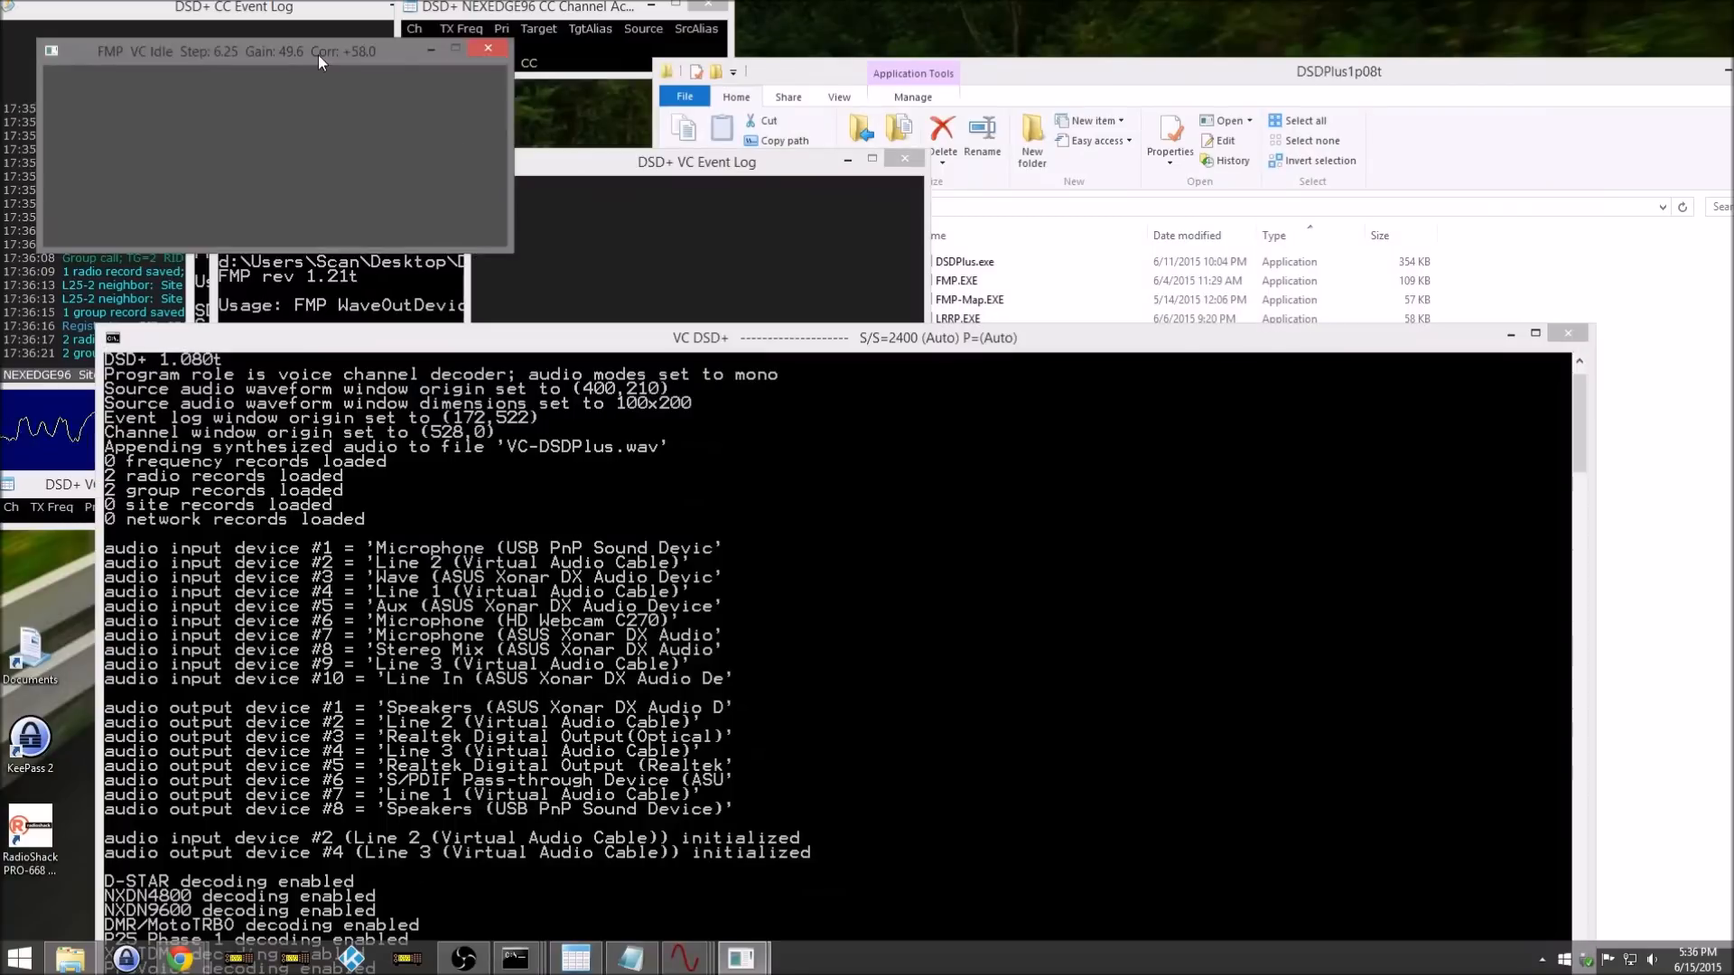
left_click_drag(318, 53, 1223, 58)
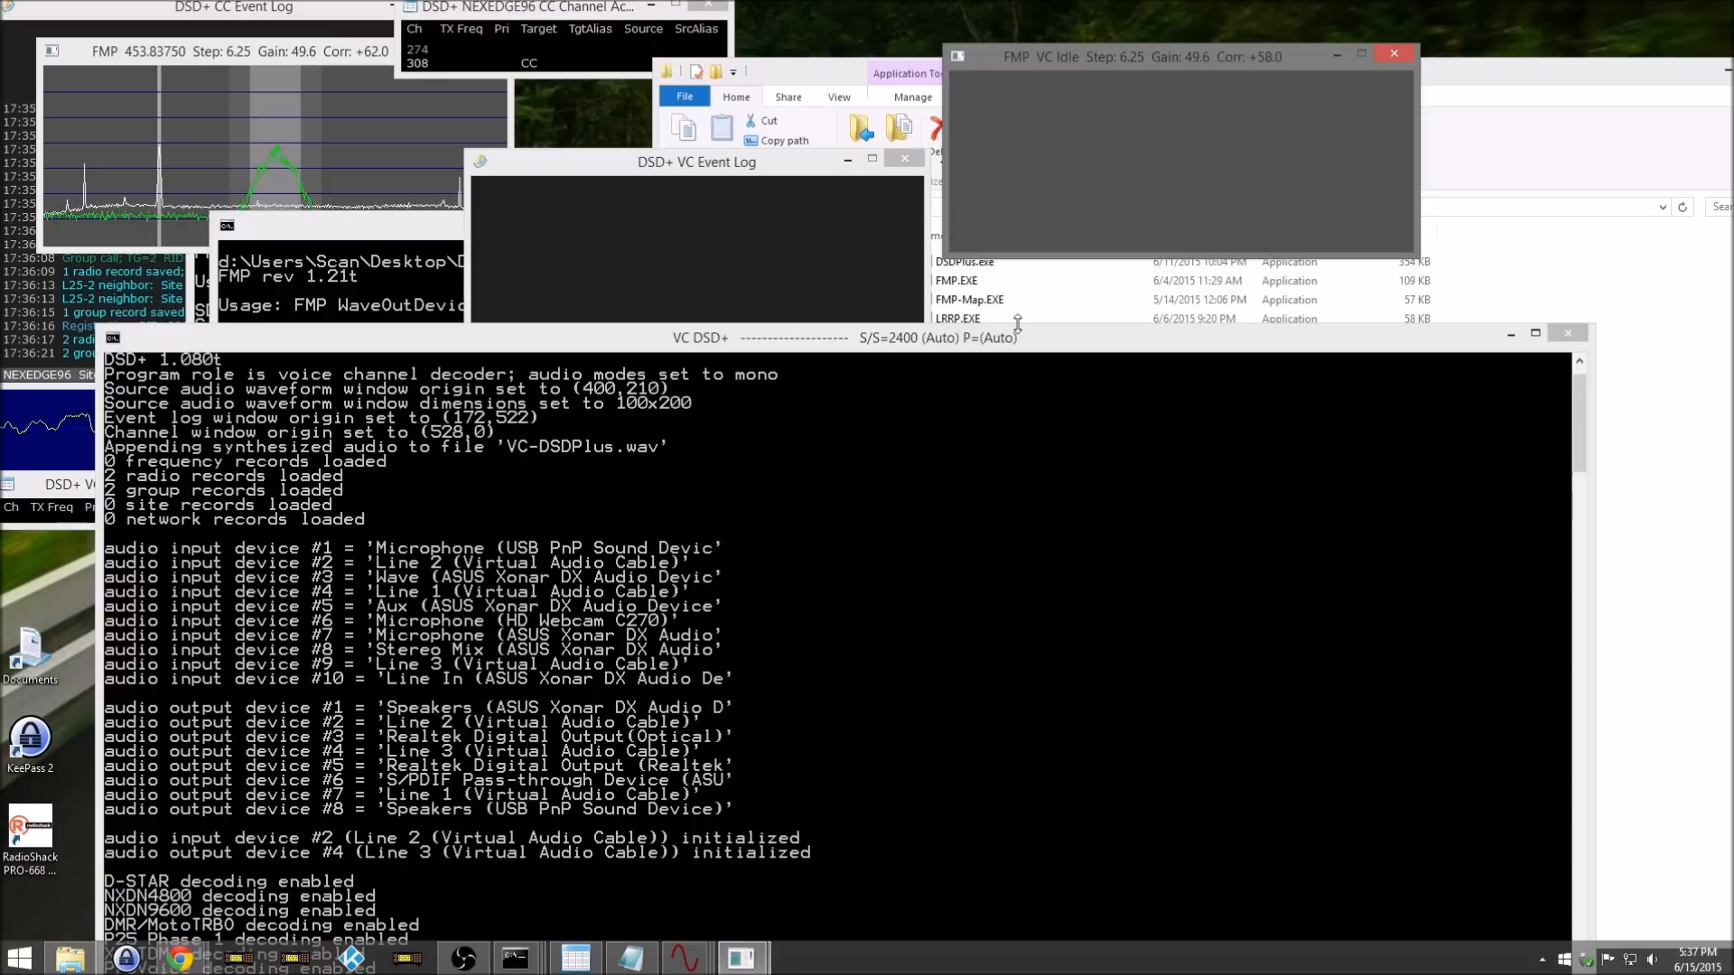
Step: Open DSDPlus.frequencies for editing, skim its format notes and move its window clear of the control-channel windows
left_click(1485, 120)
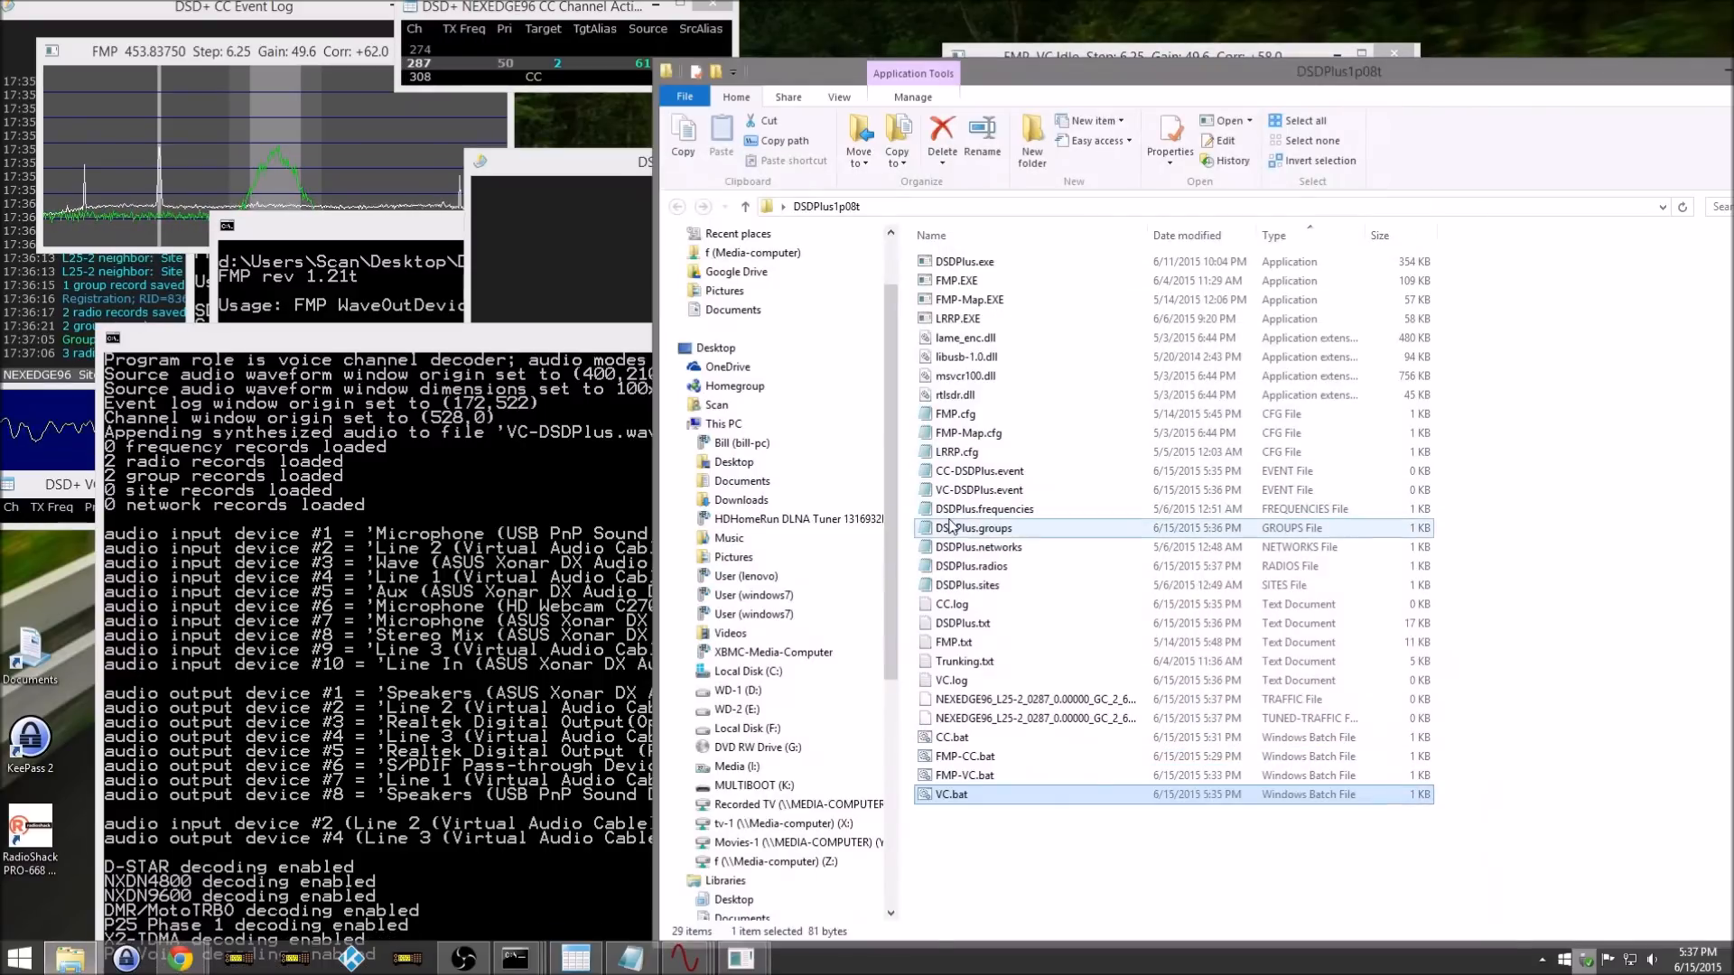
right_click(979, 509)
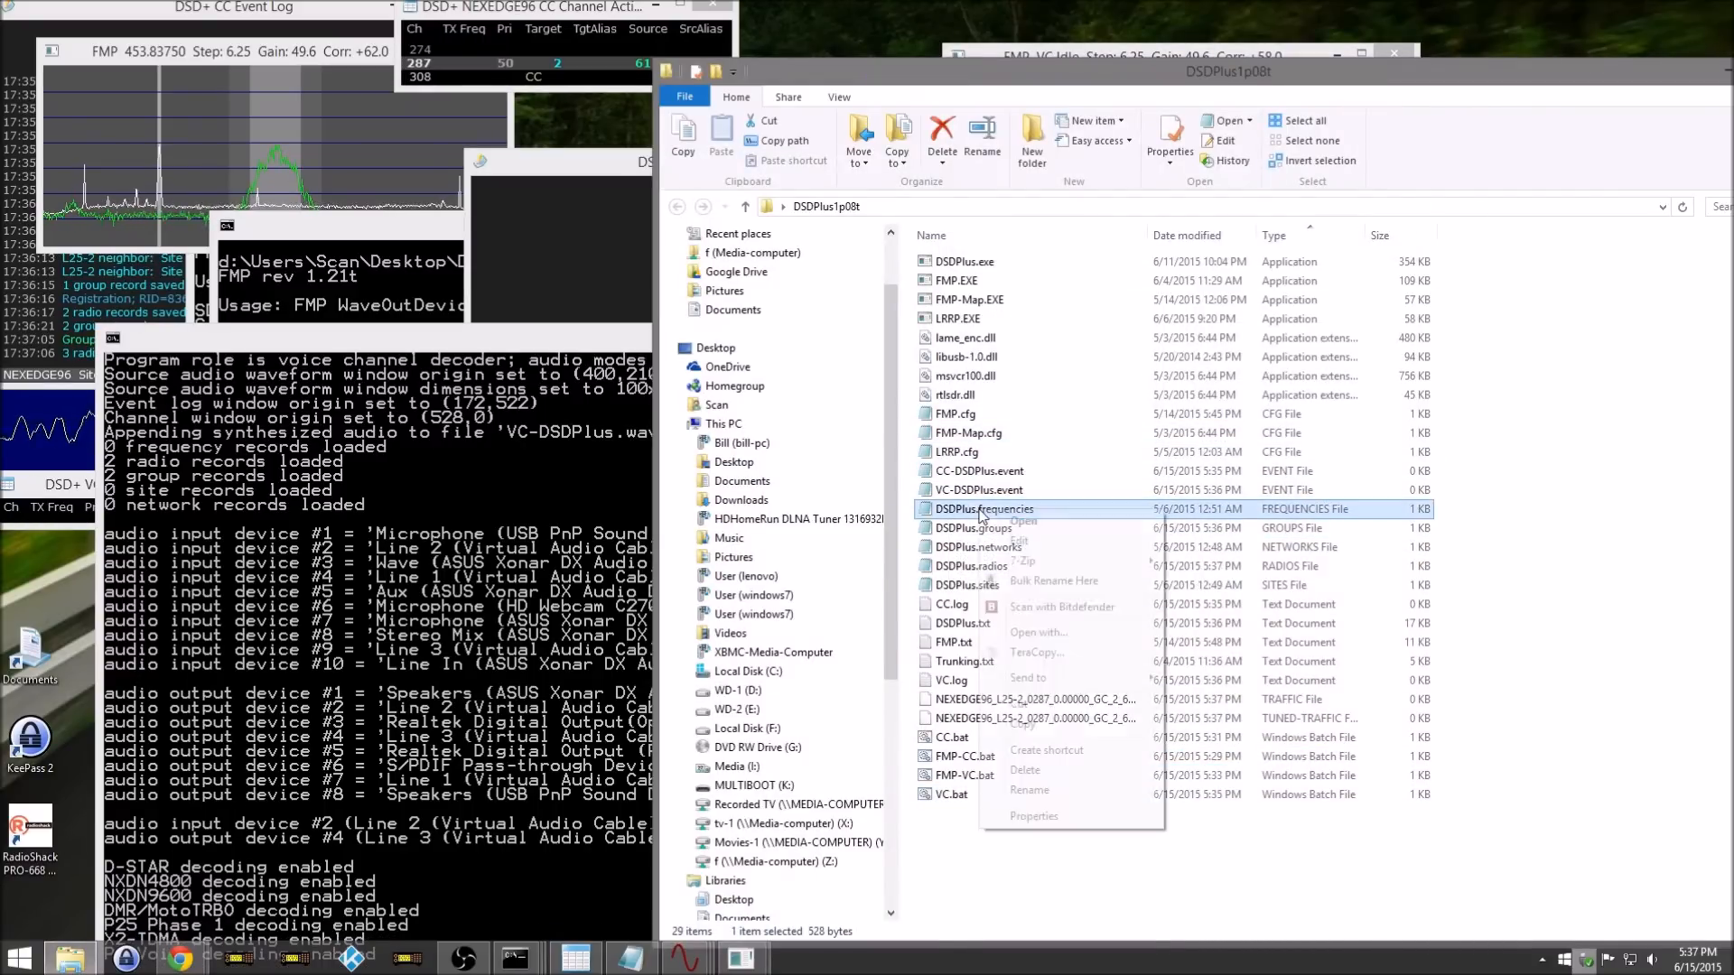
left_click(1015, 540)
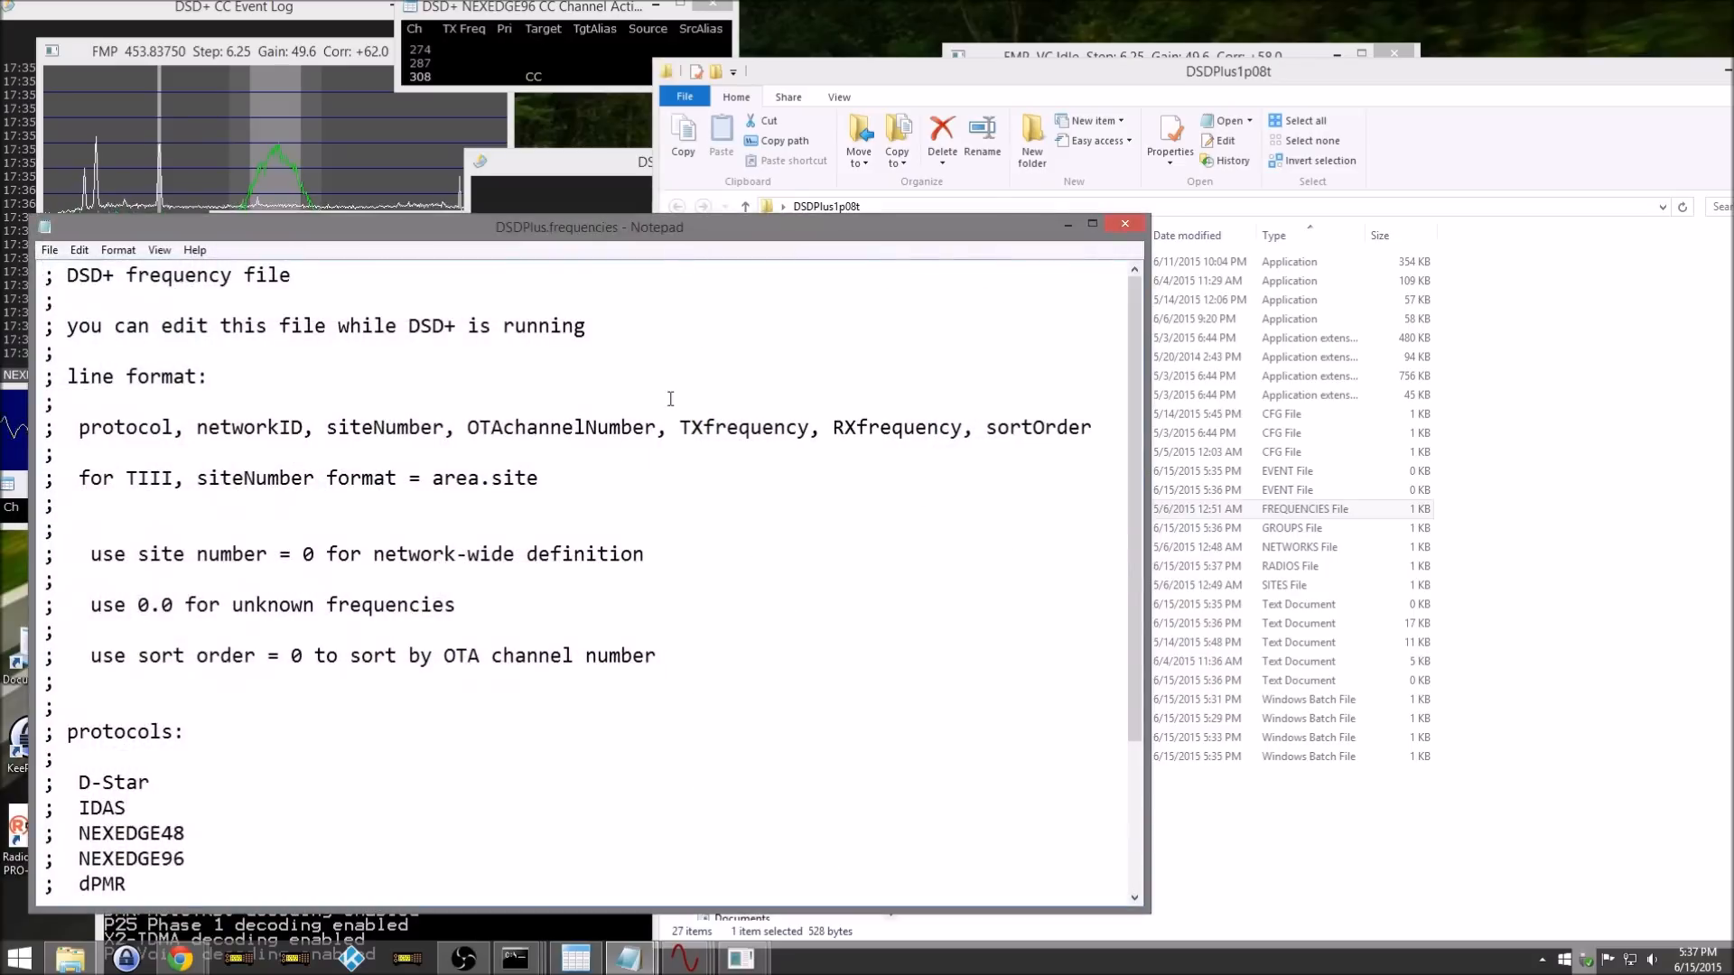
scroll(463, 615, "down", 4)
scroll(464, 615, "up", 3)
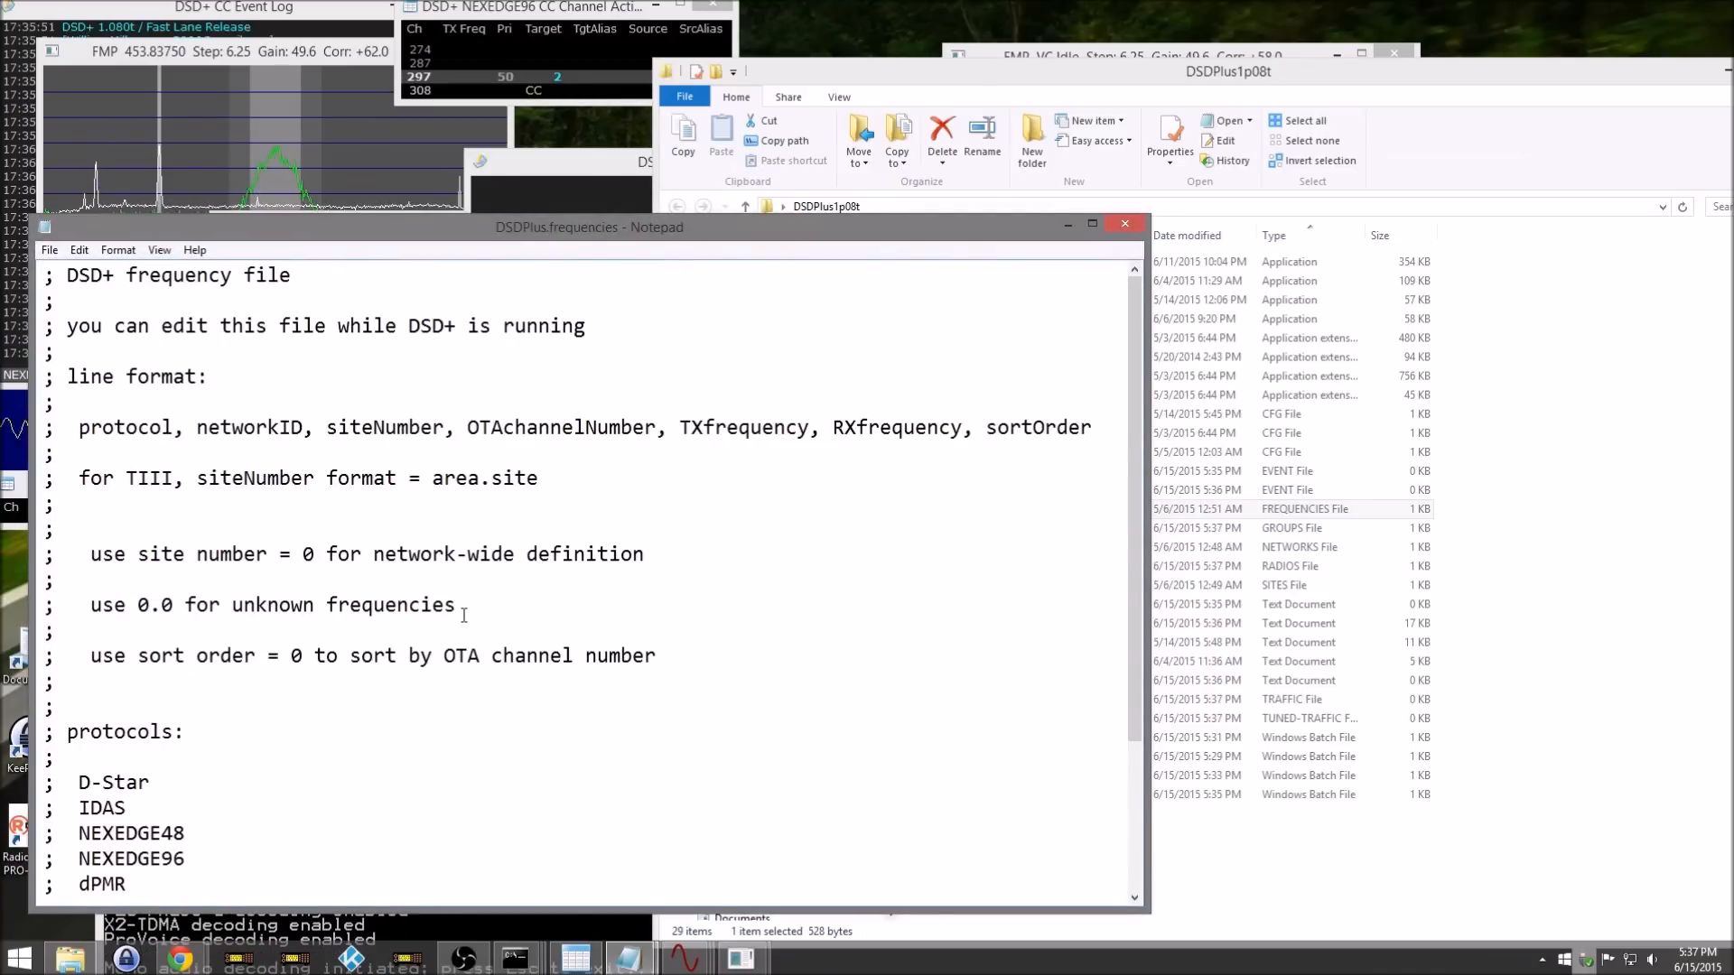
left_click_drag(531, 234, 832, 209)
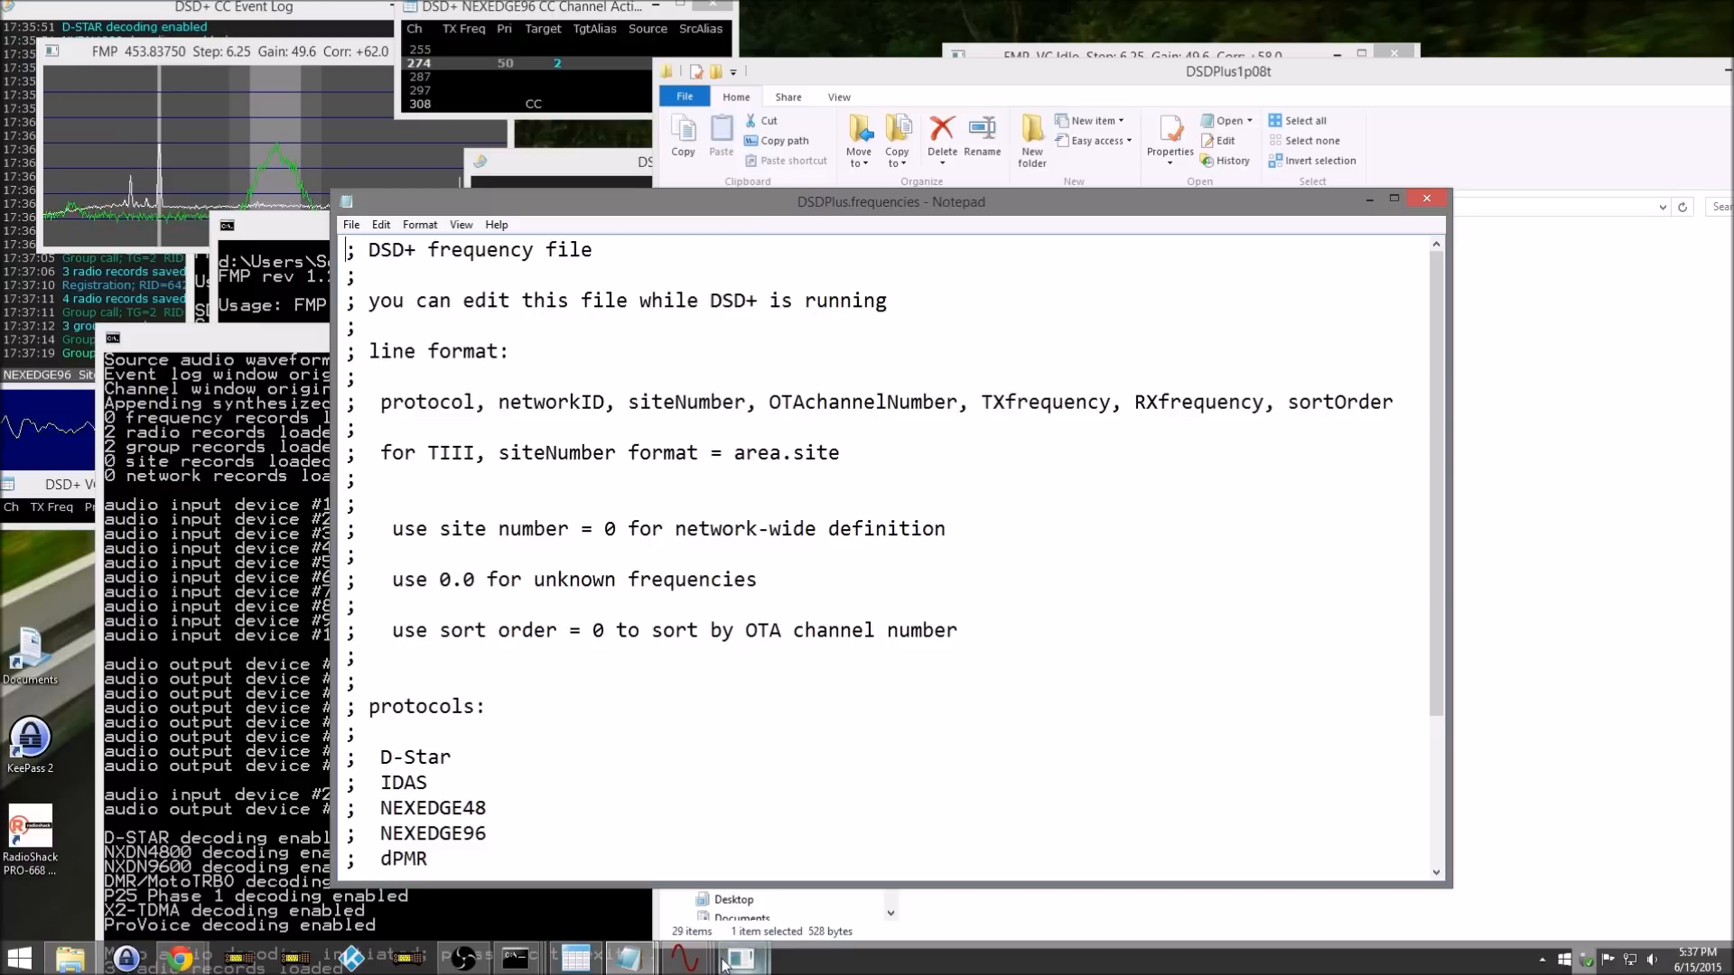
Step: Switch to the RadioReference page for the Christian County system in Chrome and arrange it beside the DSDPlus.frequencies file
mouse_move(203, 968)
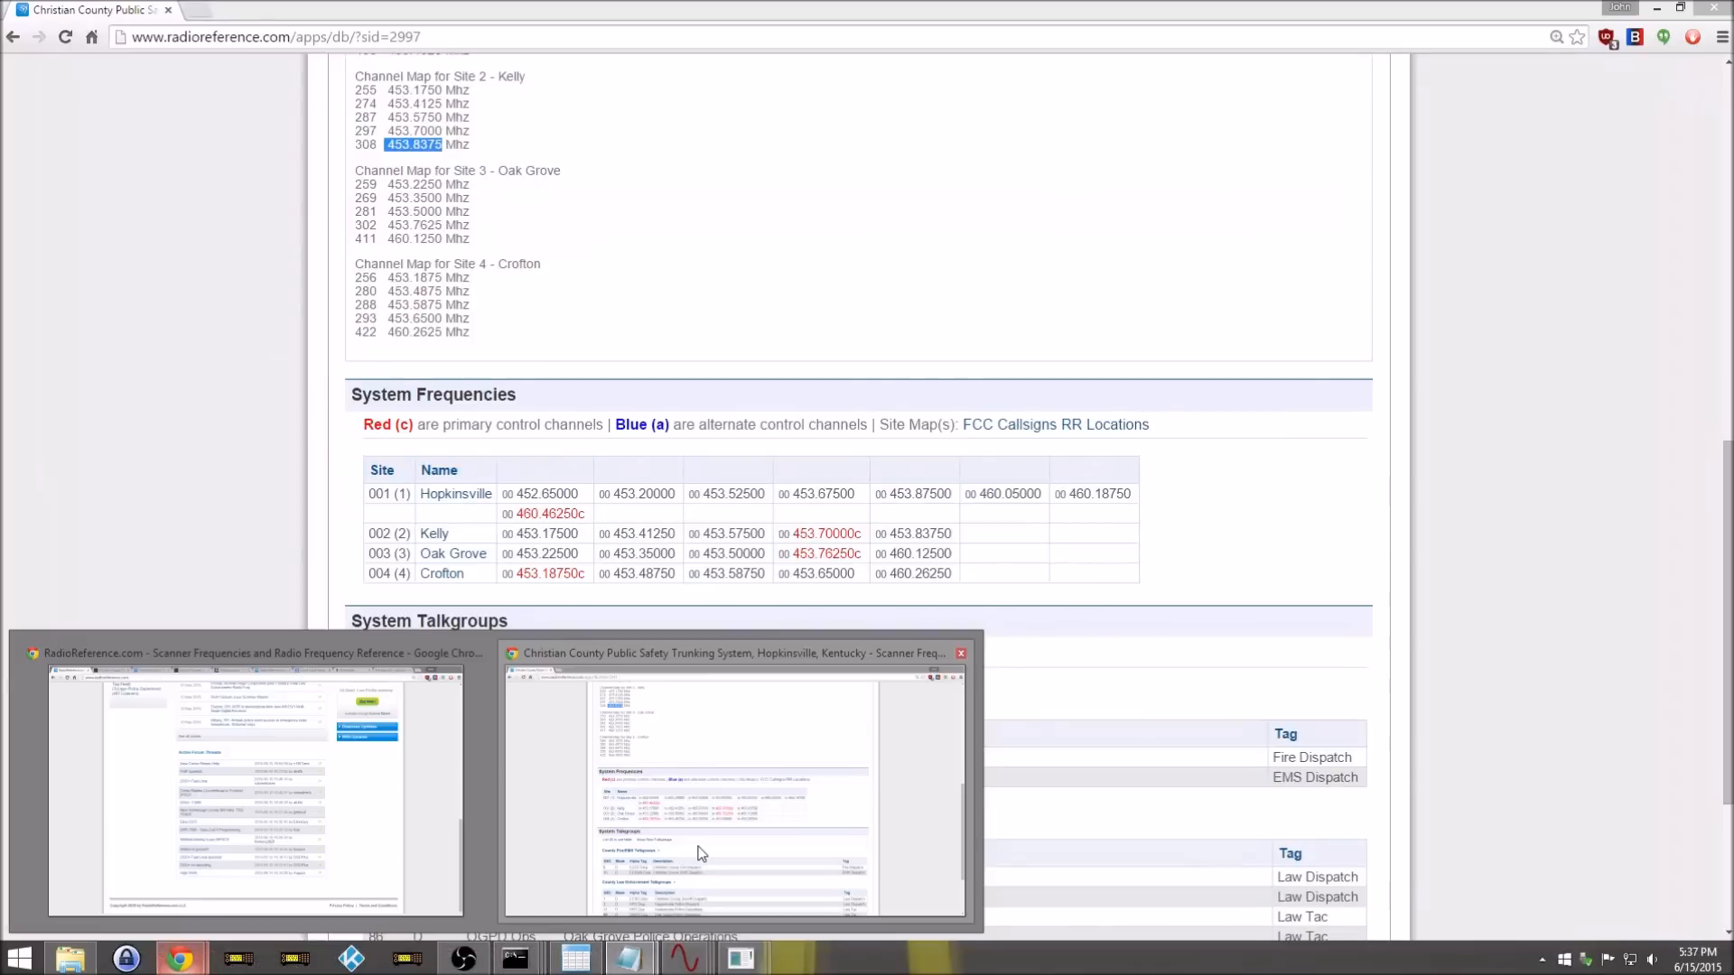
left_click(704, 795)
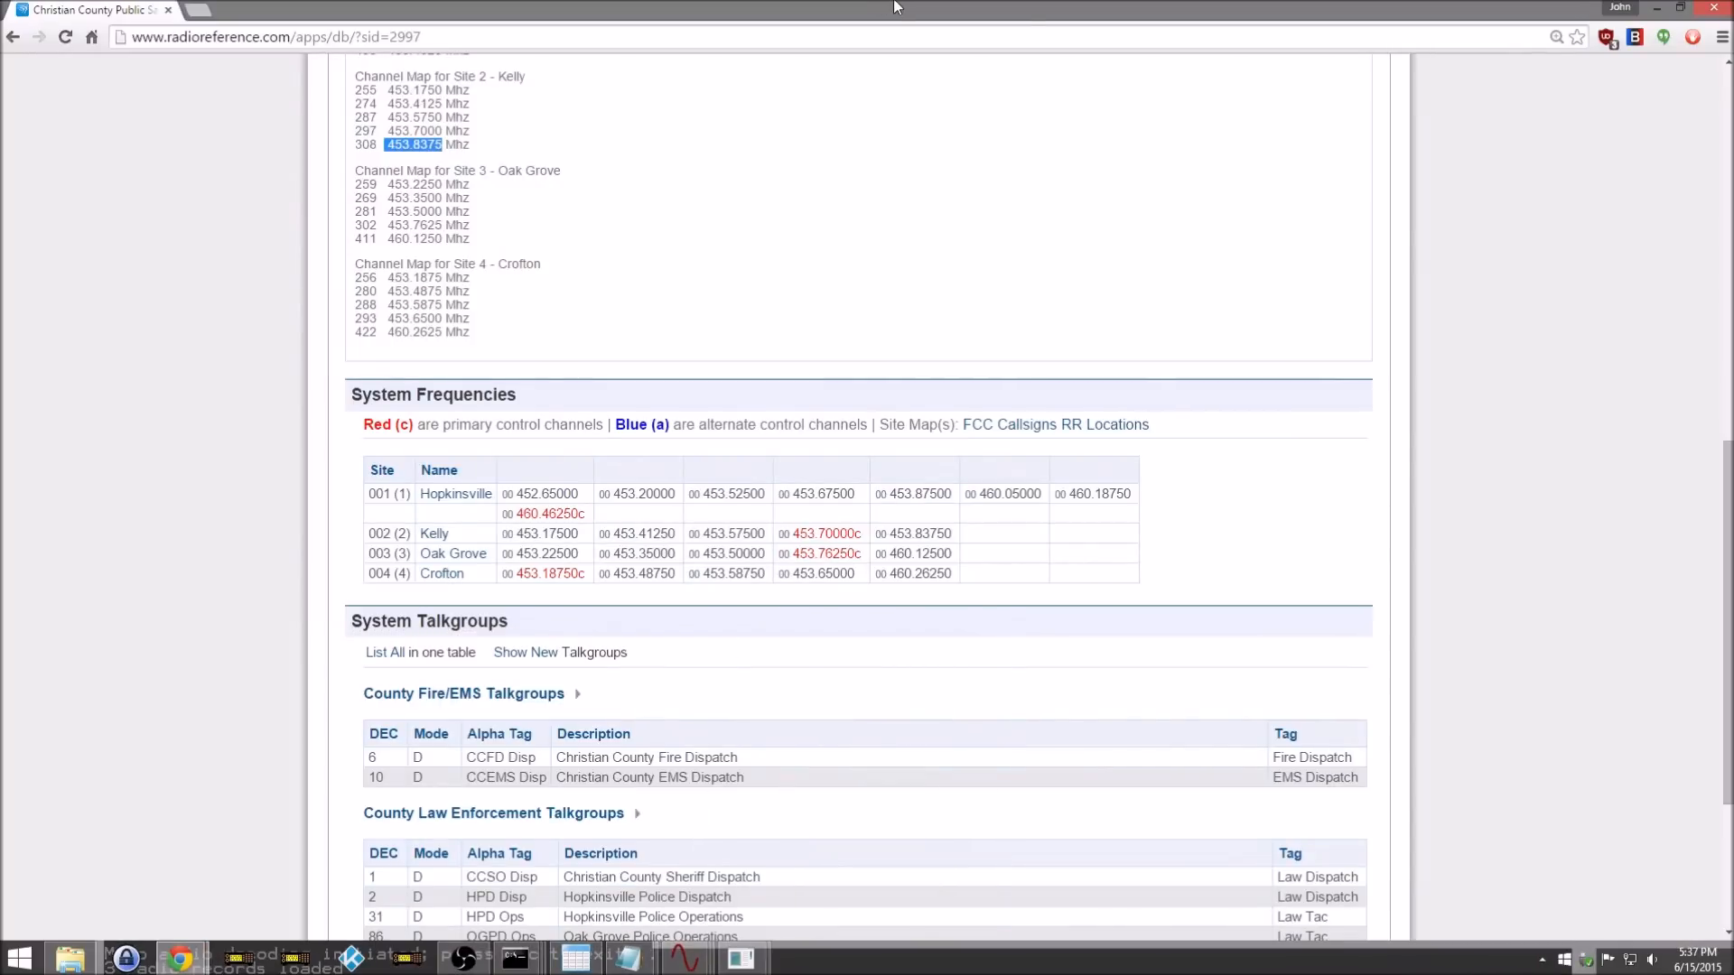
left_click_drag(895, 4, 1380, 201)
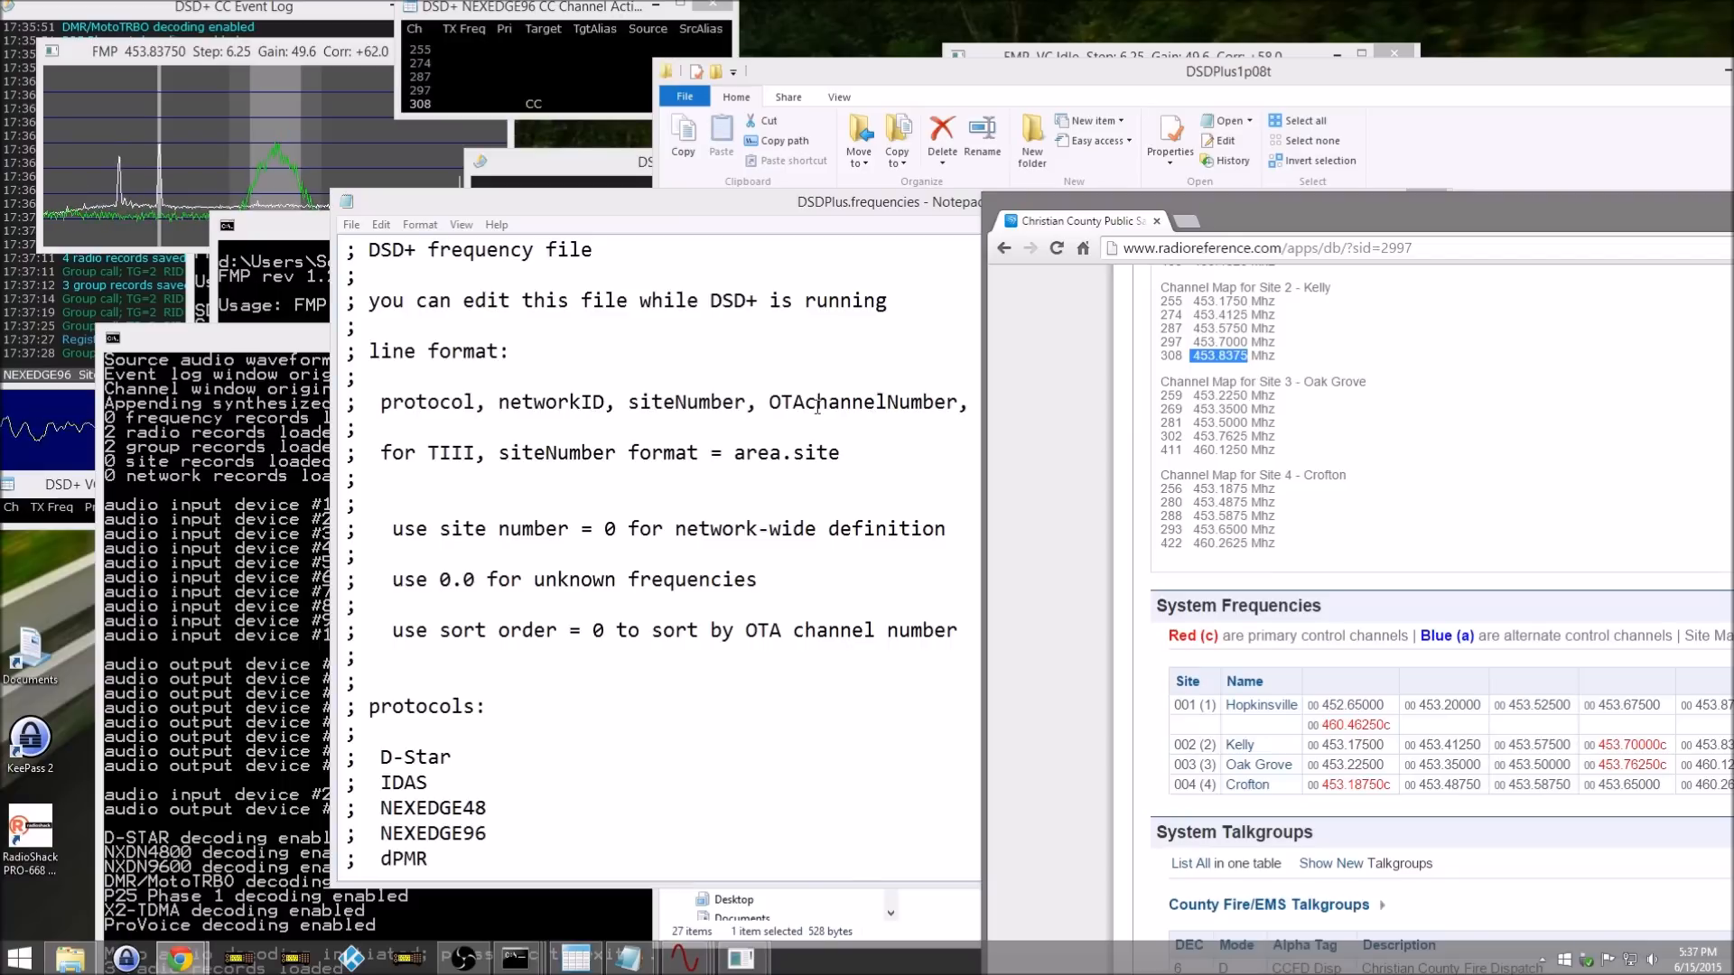
left_click_drag(890, 206, 664, 215)
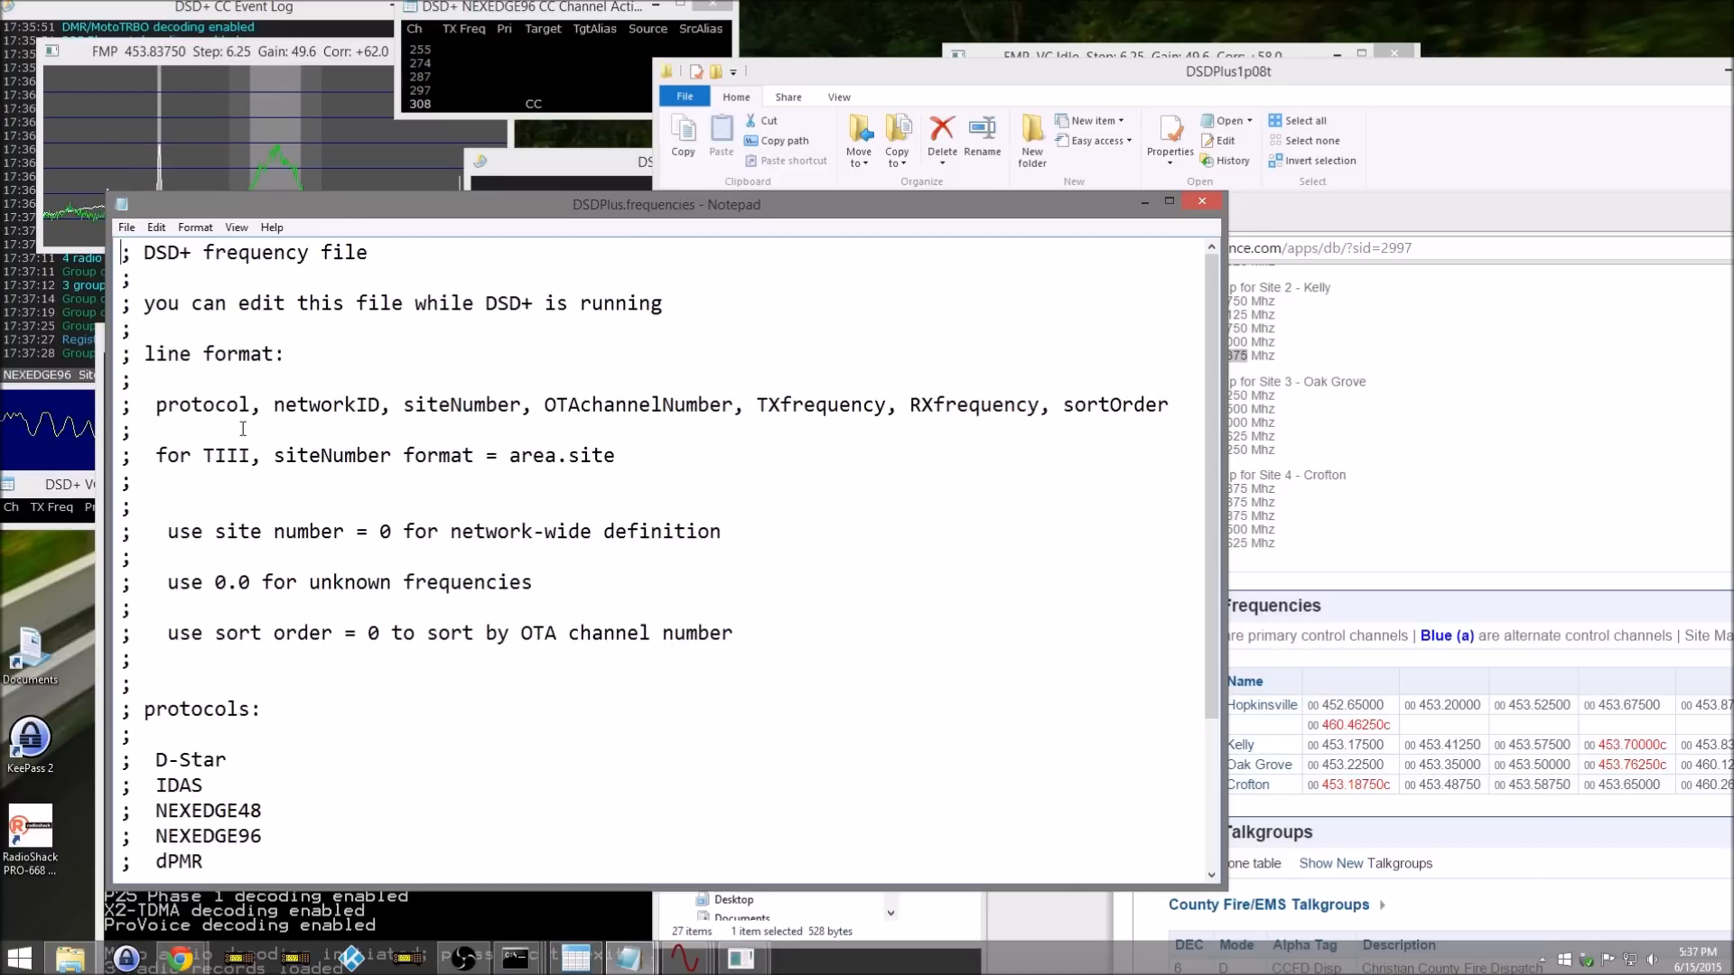
Step: Copy the protocol name NEXEDGE96 to a new line at the end of DSDPlus.frequencies, followed by a comma
left_click_drag(160, 838, 262, 838)
right_click(261, 838)
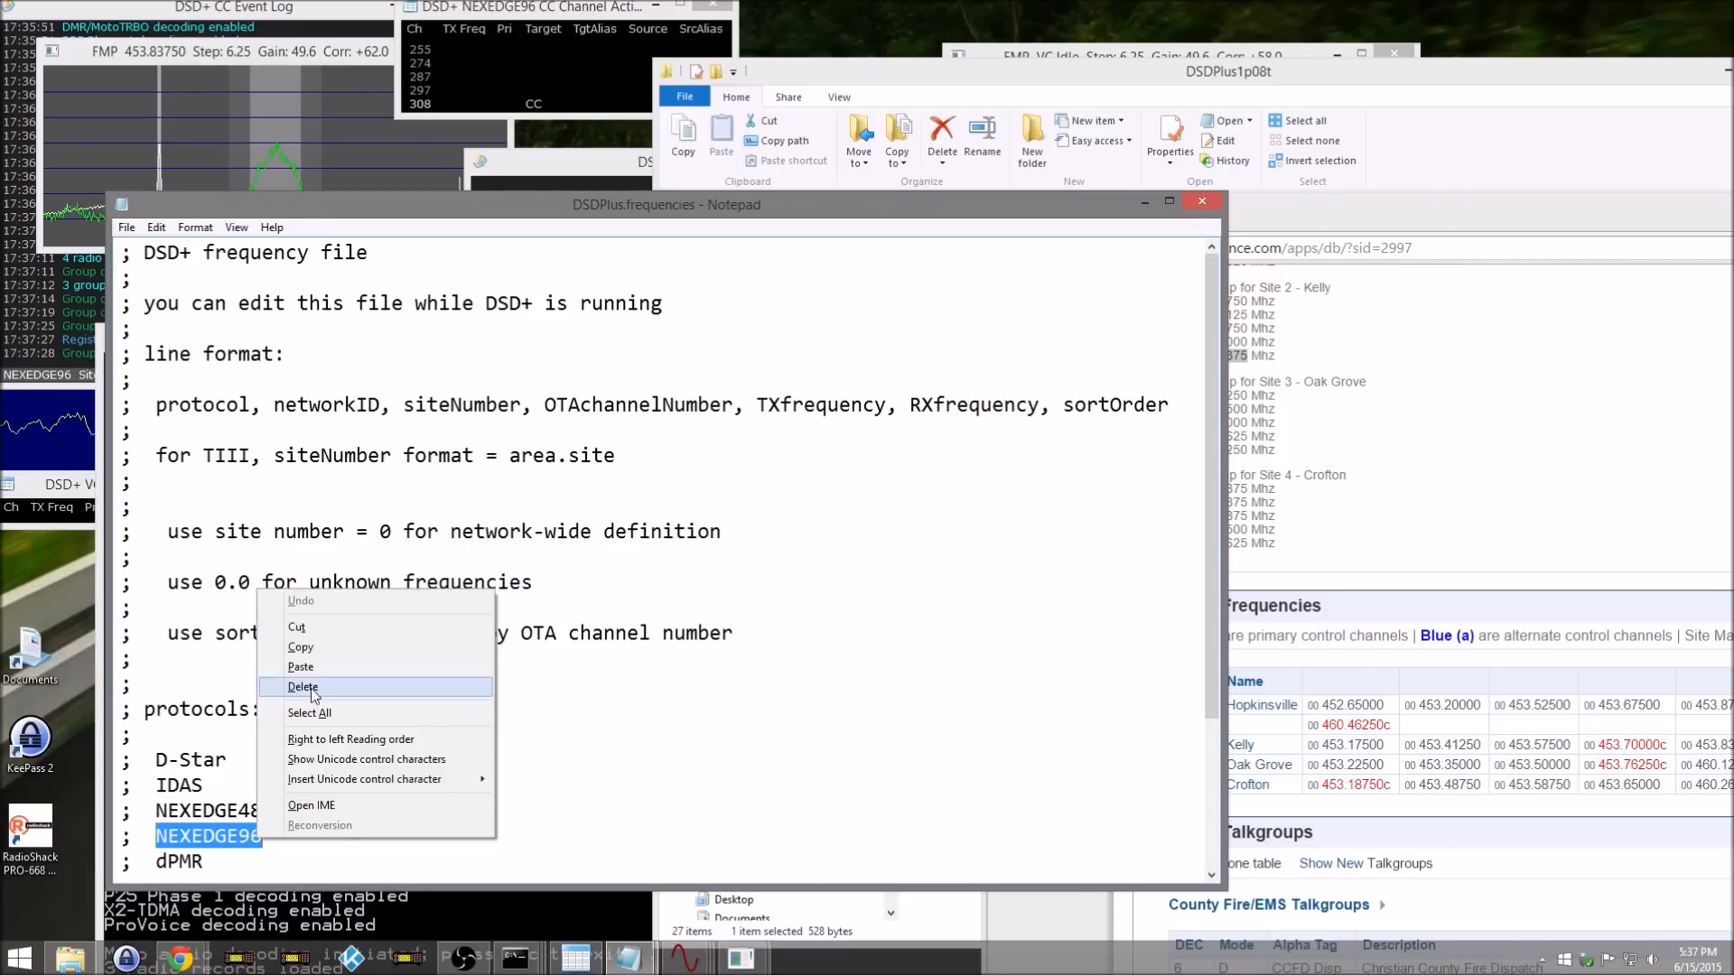
left_click(307, 650)
scroll(303, 741, "down", 3)
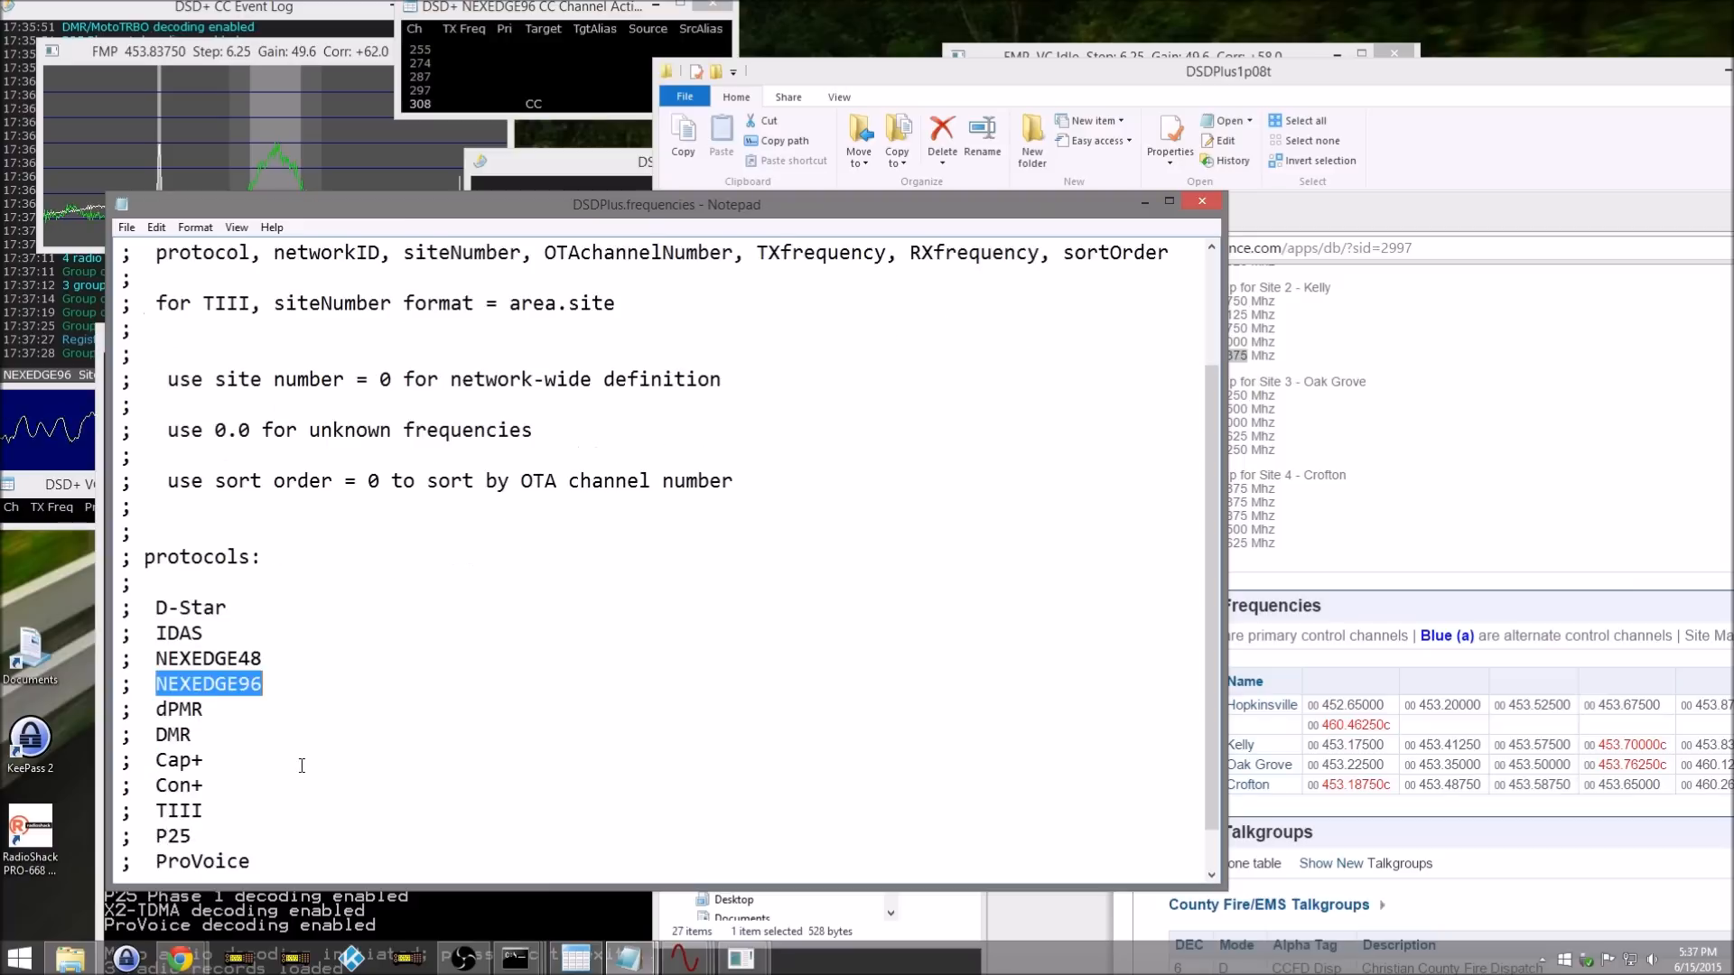
left_click(152, 859)
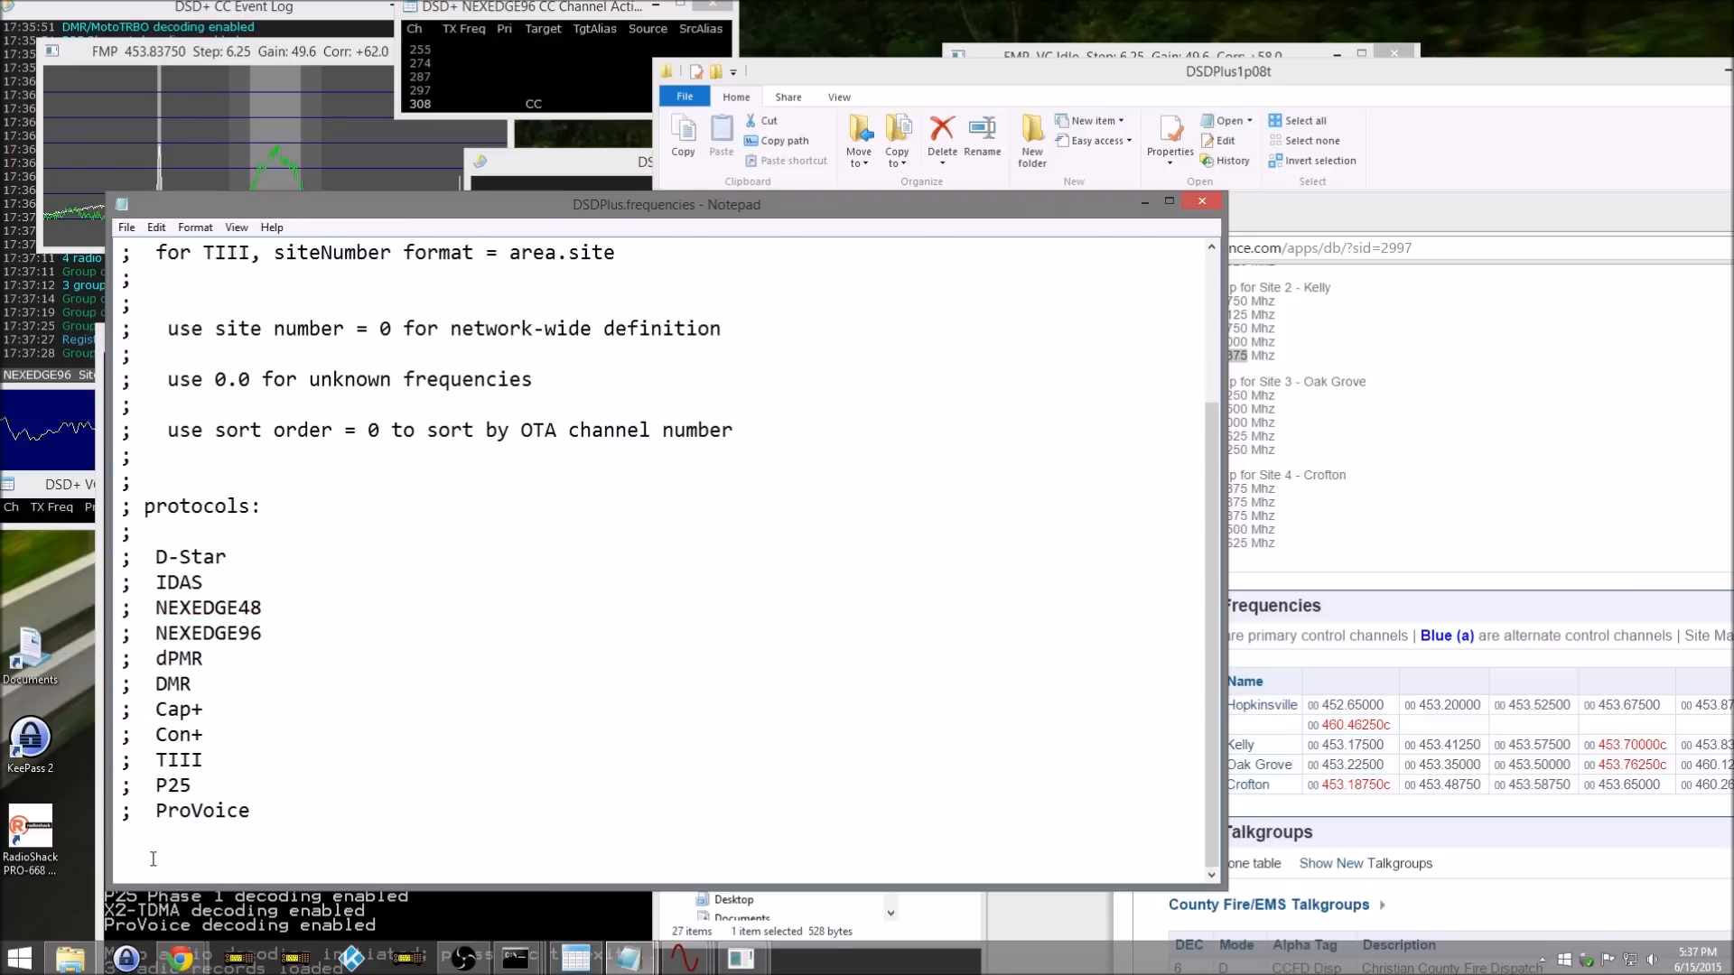
right_click(152, 859)
left_click(215, 695)
type(",")
Step: Look up the System ID on the RadioReference page and add 25 as the network ID in the NEXEDGE96 line
left_click(1317, 211)
left_click_drag(1176, 170, 941, 164)
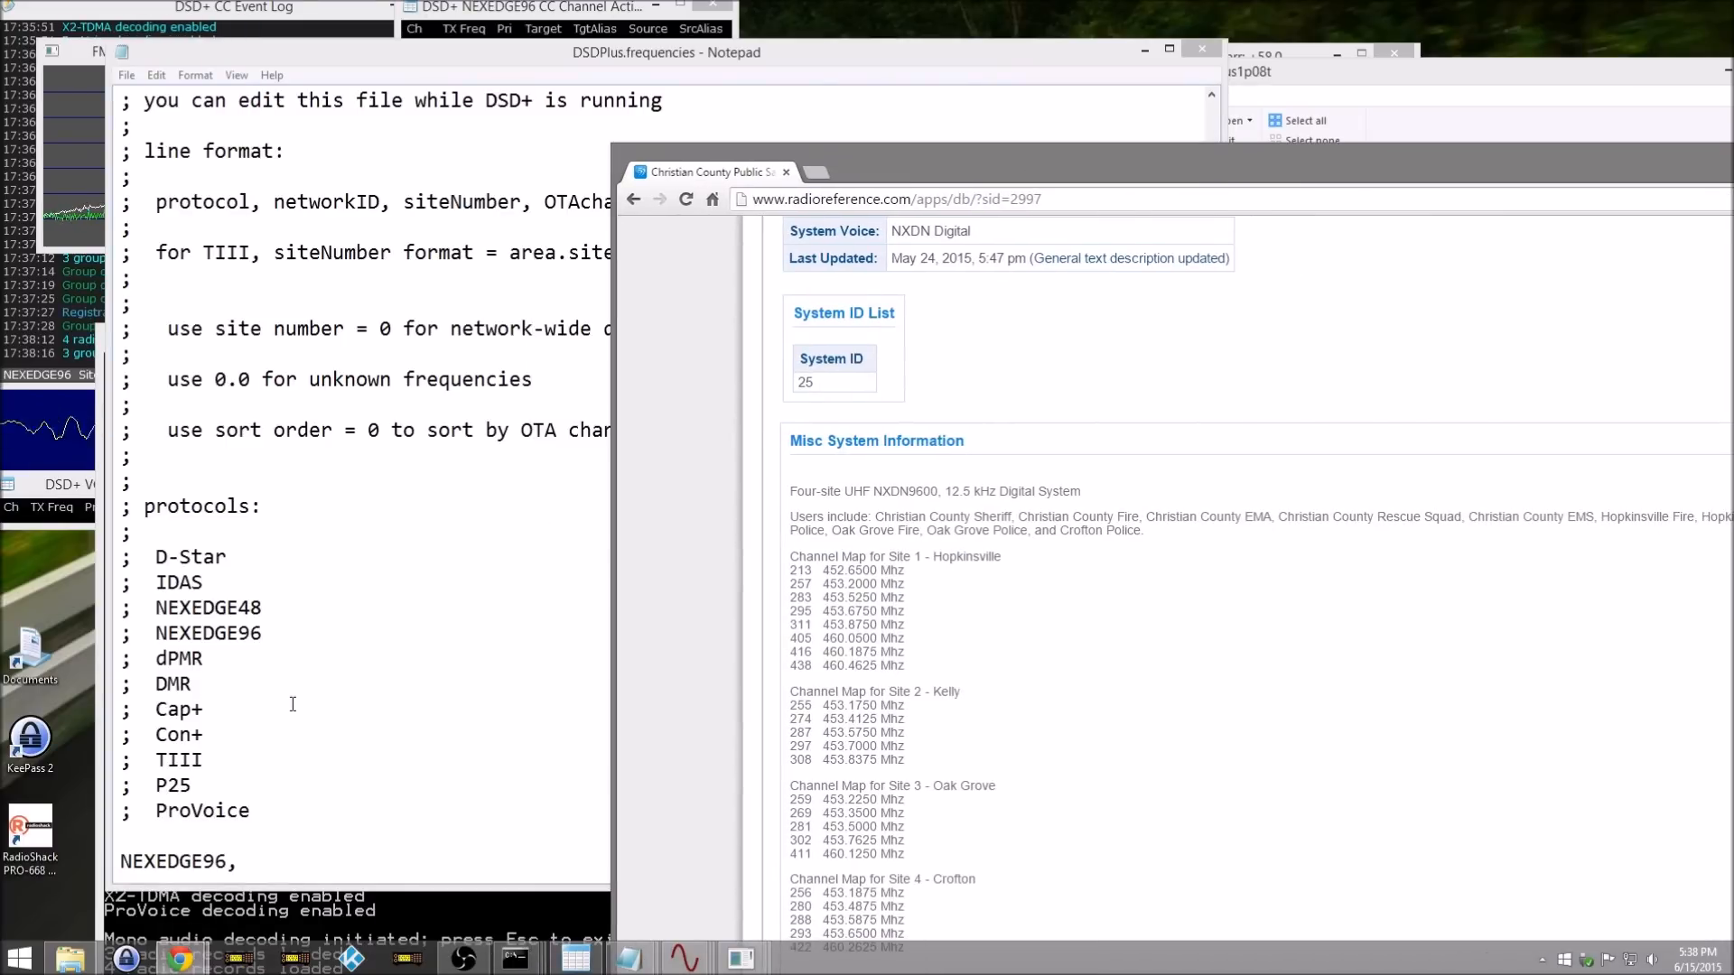
left_click(266, 863)
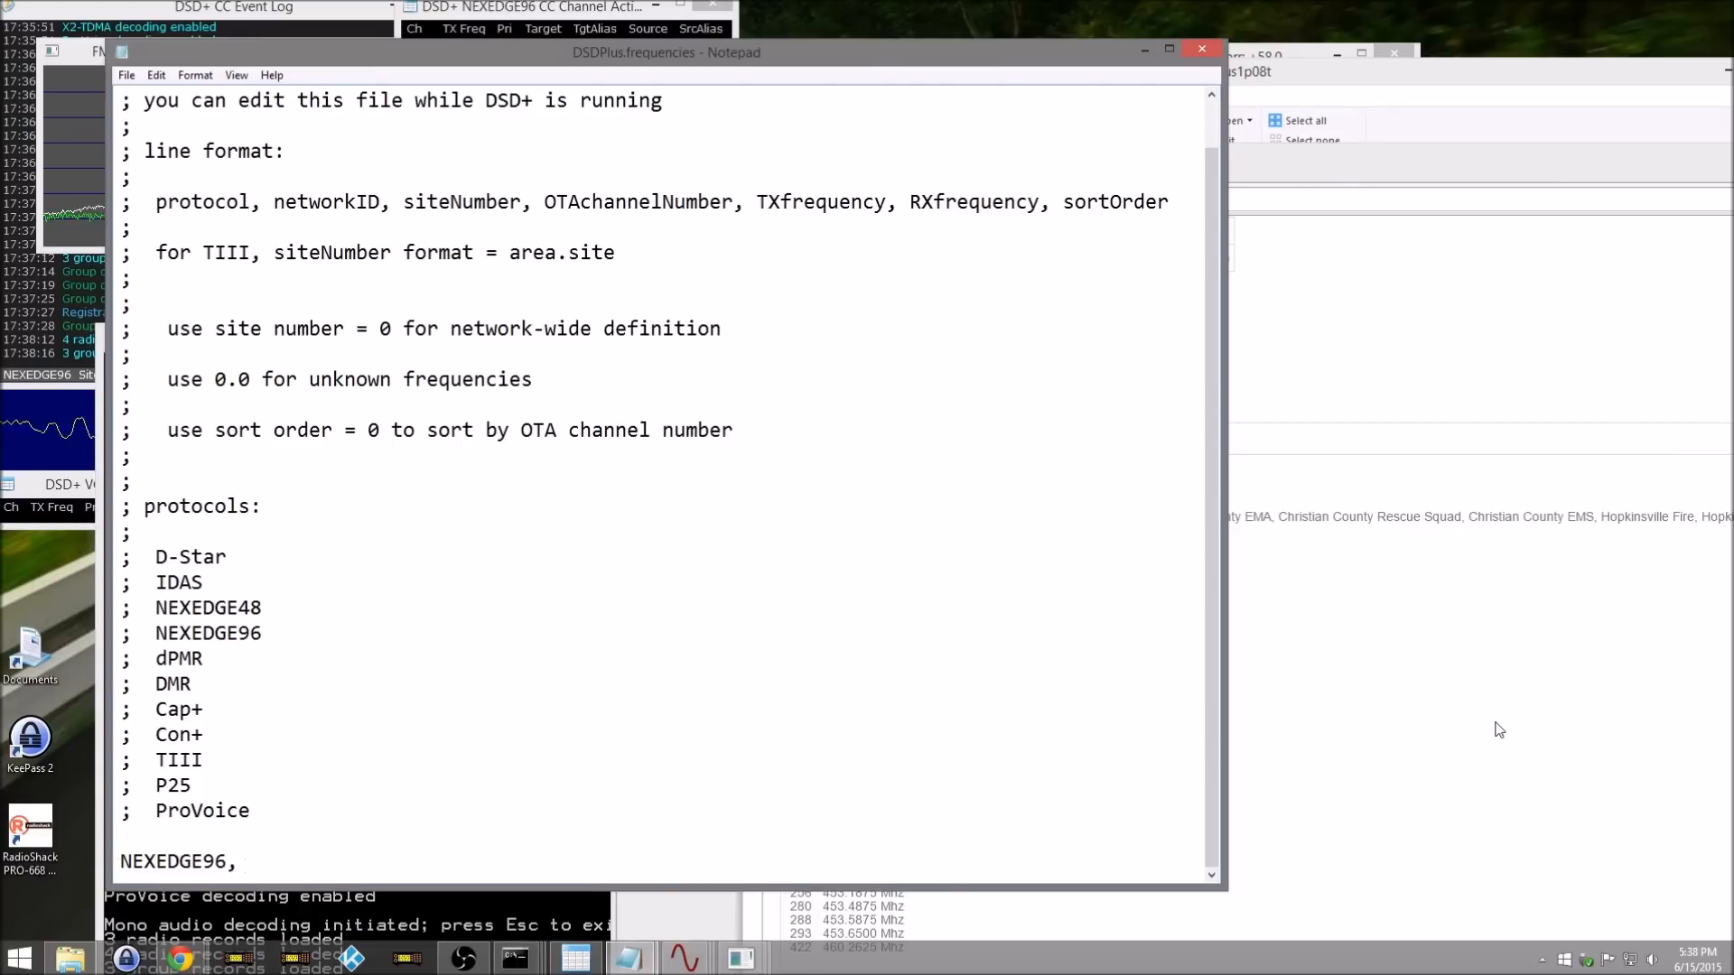
left_click(1431, 722)
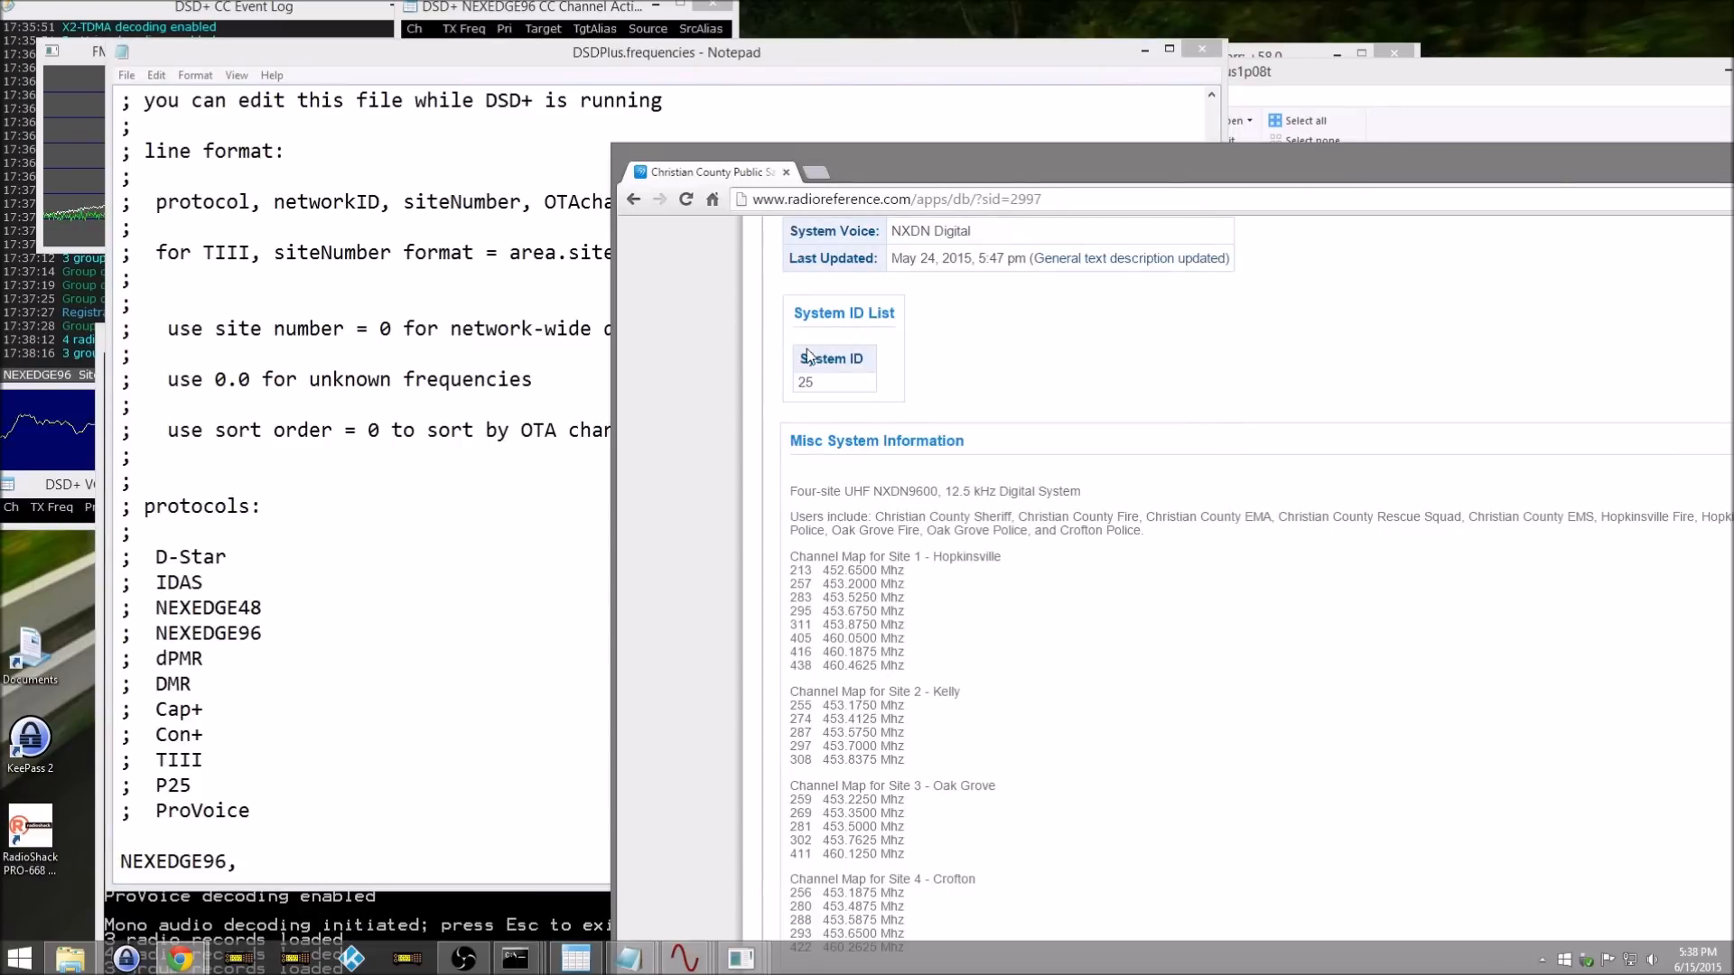
left_click_drag(797, 364, 871, 358)
left_click(816, 379)
left_click(280, 861)
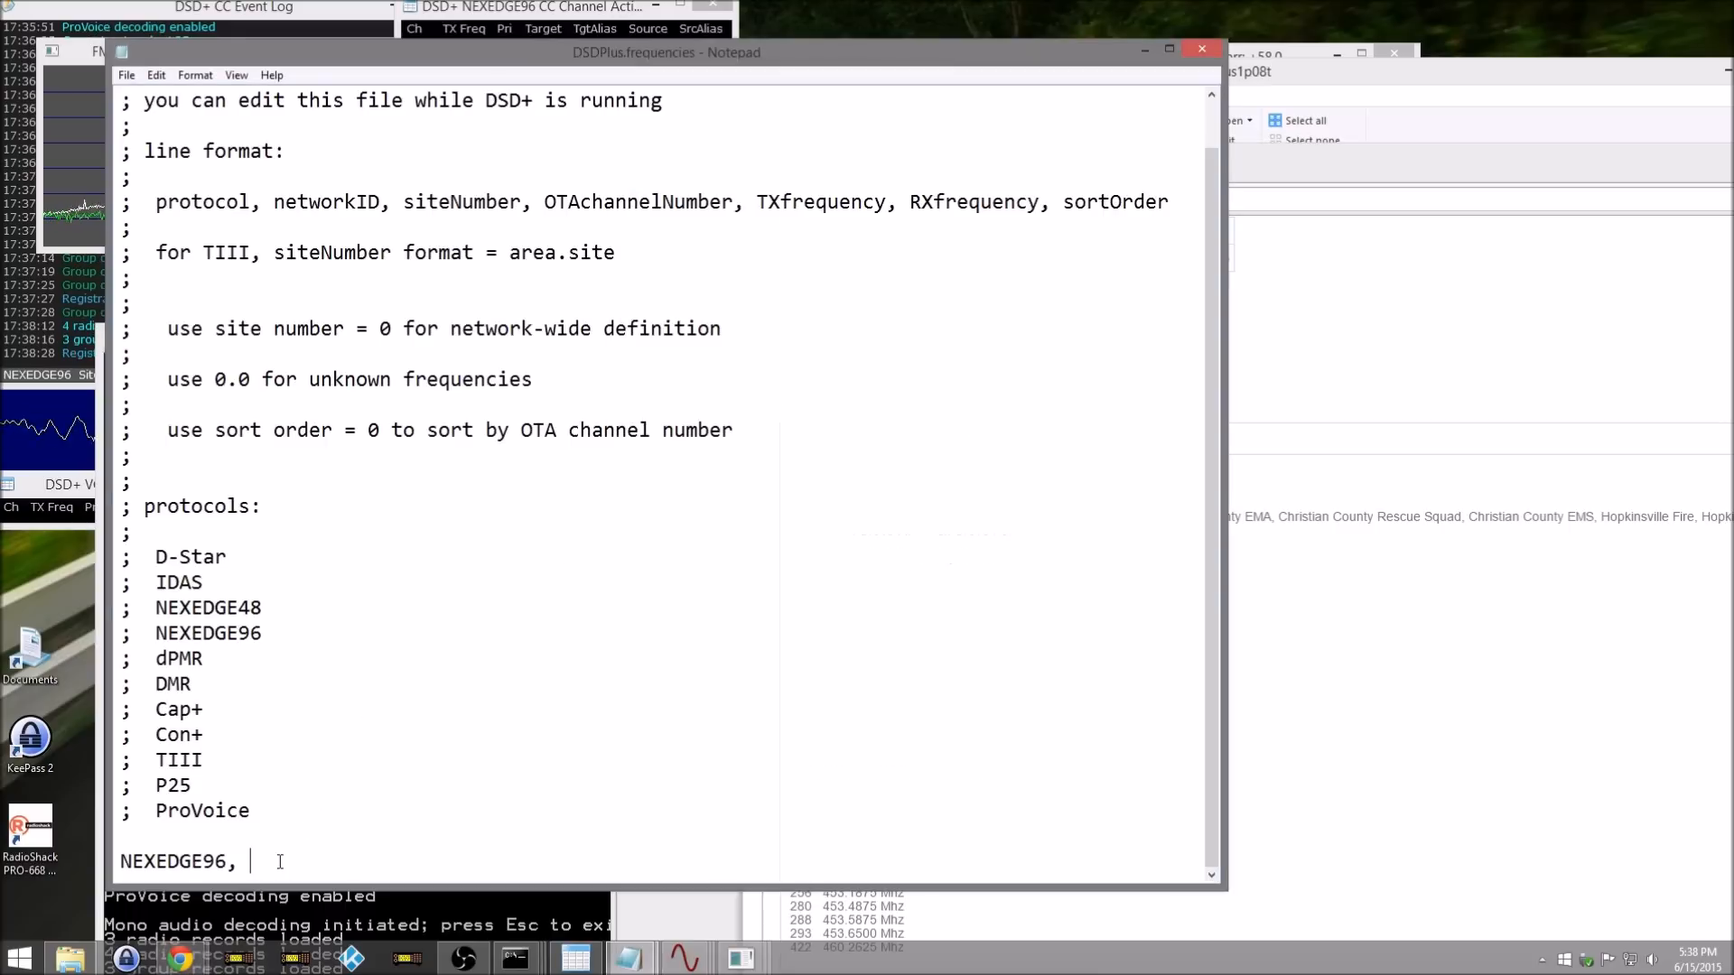
type("25,")
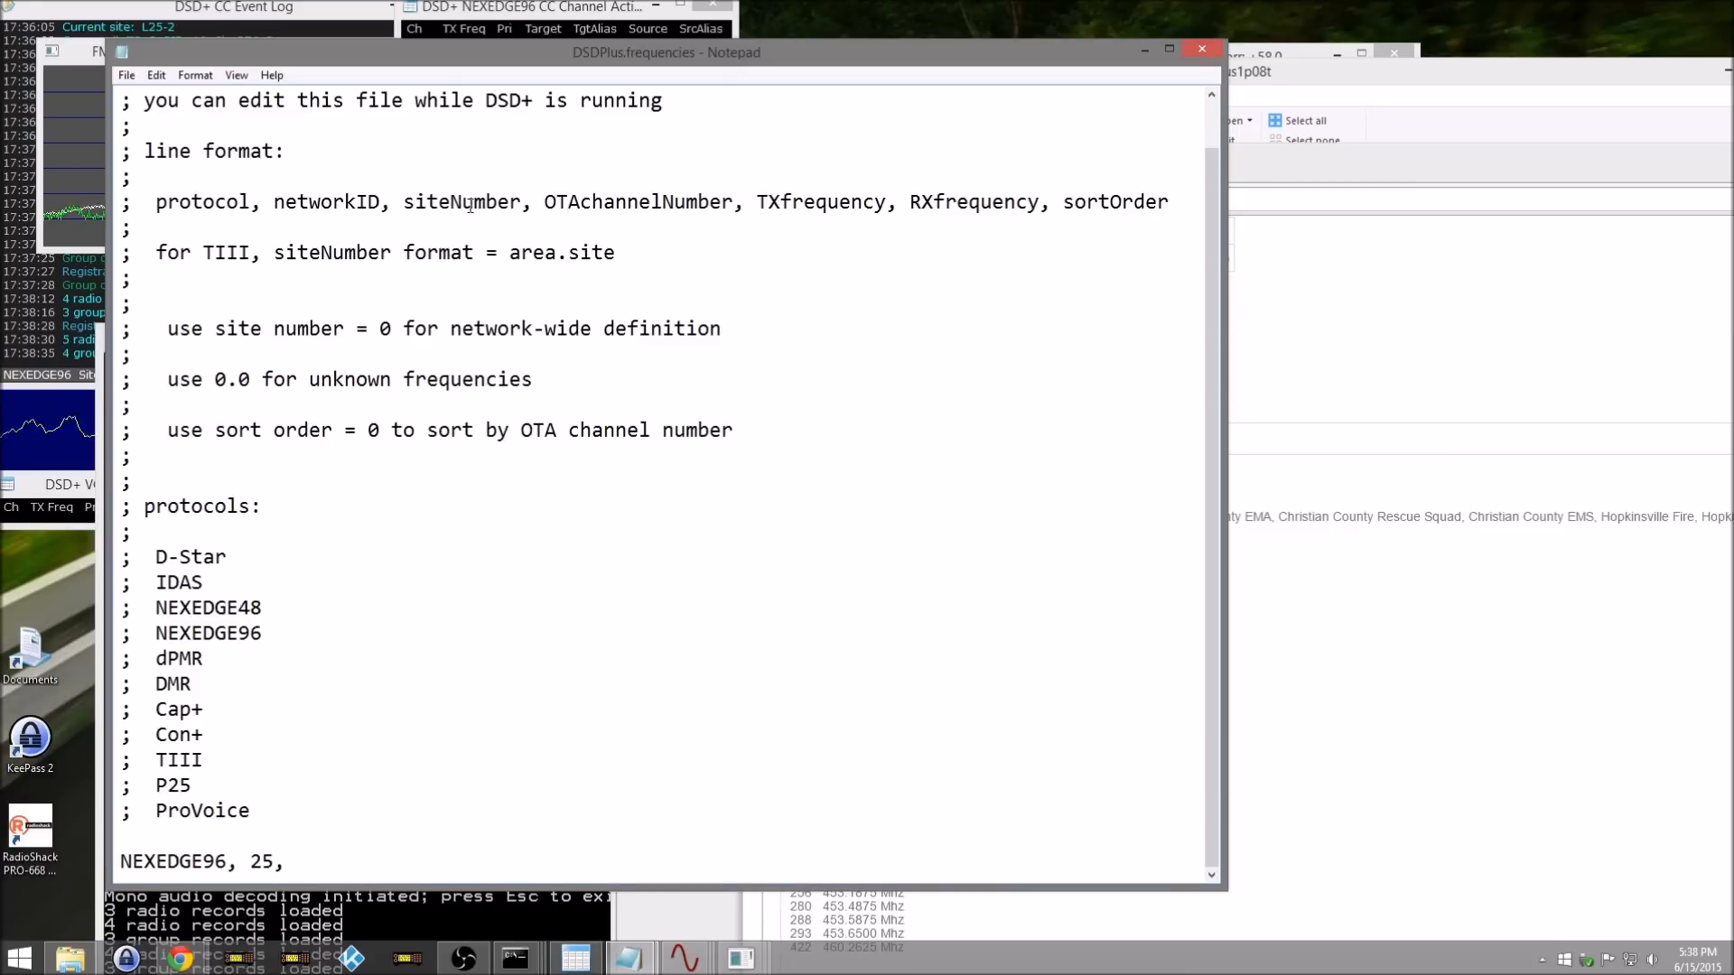
Step: Check the Kelly site's number in the RadioReference channel maps and add 2 as the site number in the NEXEDGE96 line
left_click(1441, 292)
scroll(1196, 558, "down", 2)
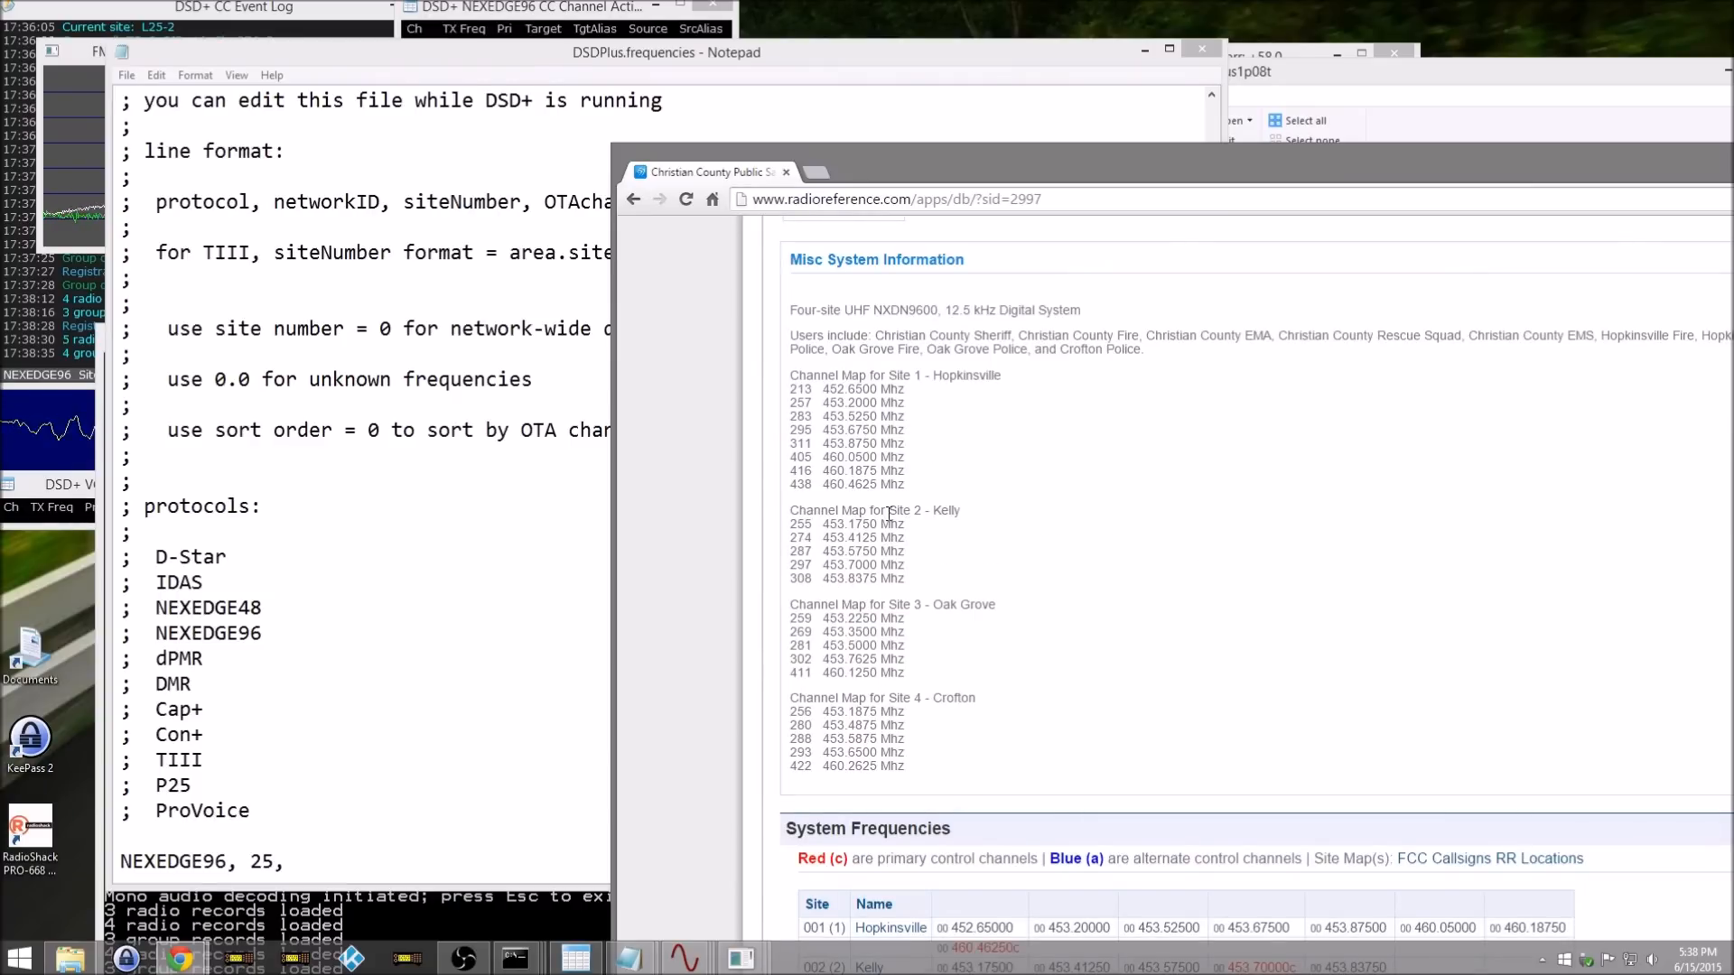
left_click(364, 856)
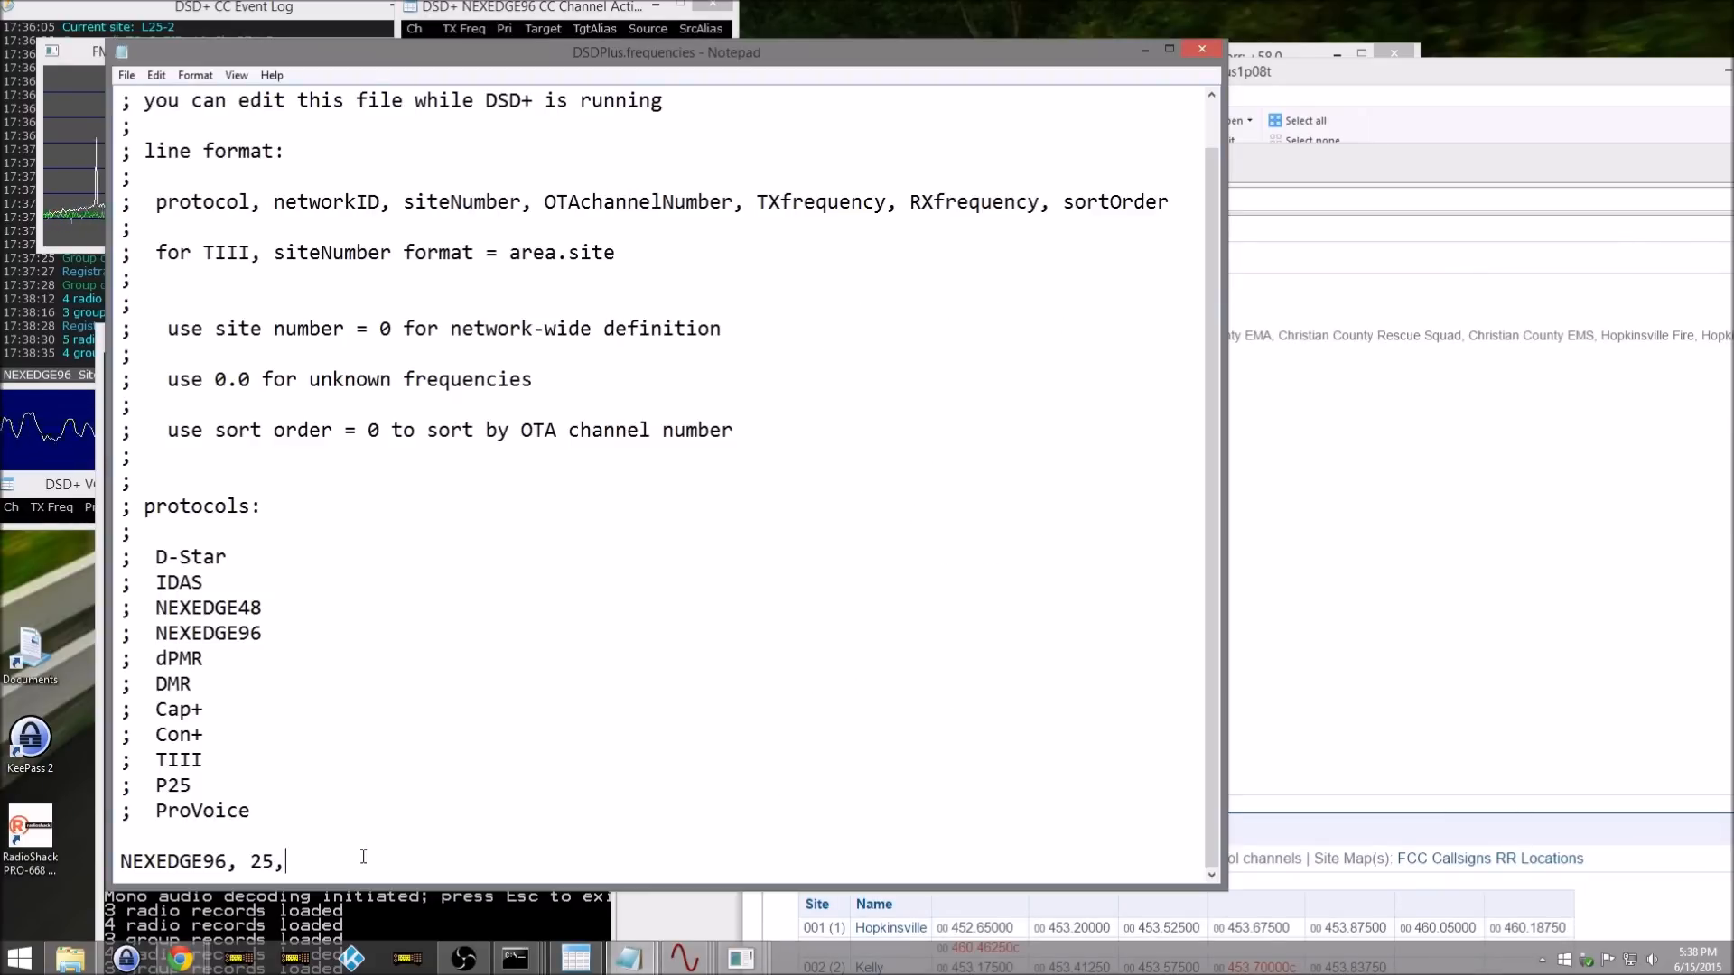
type("2,")
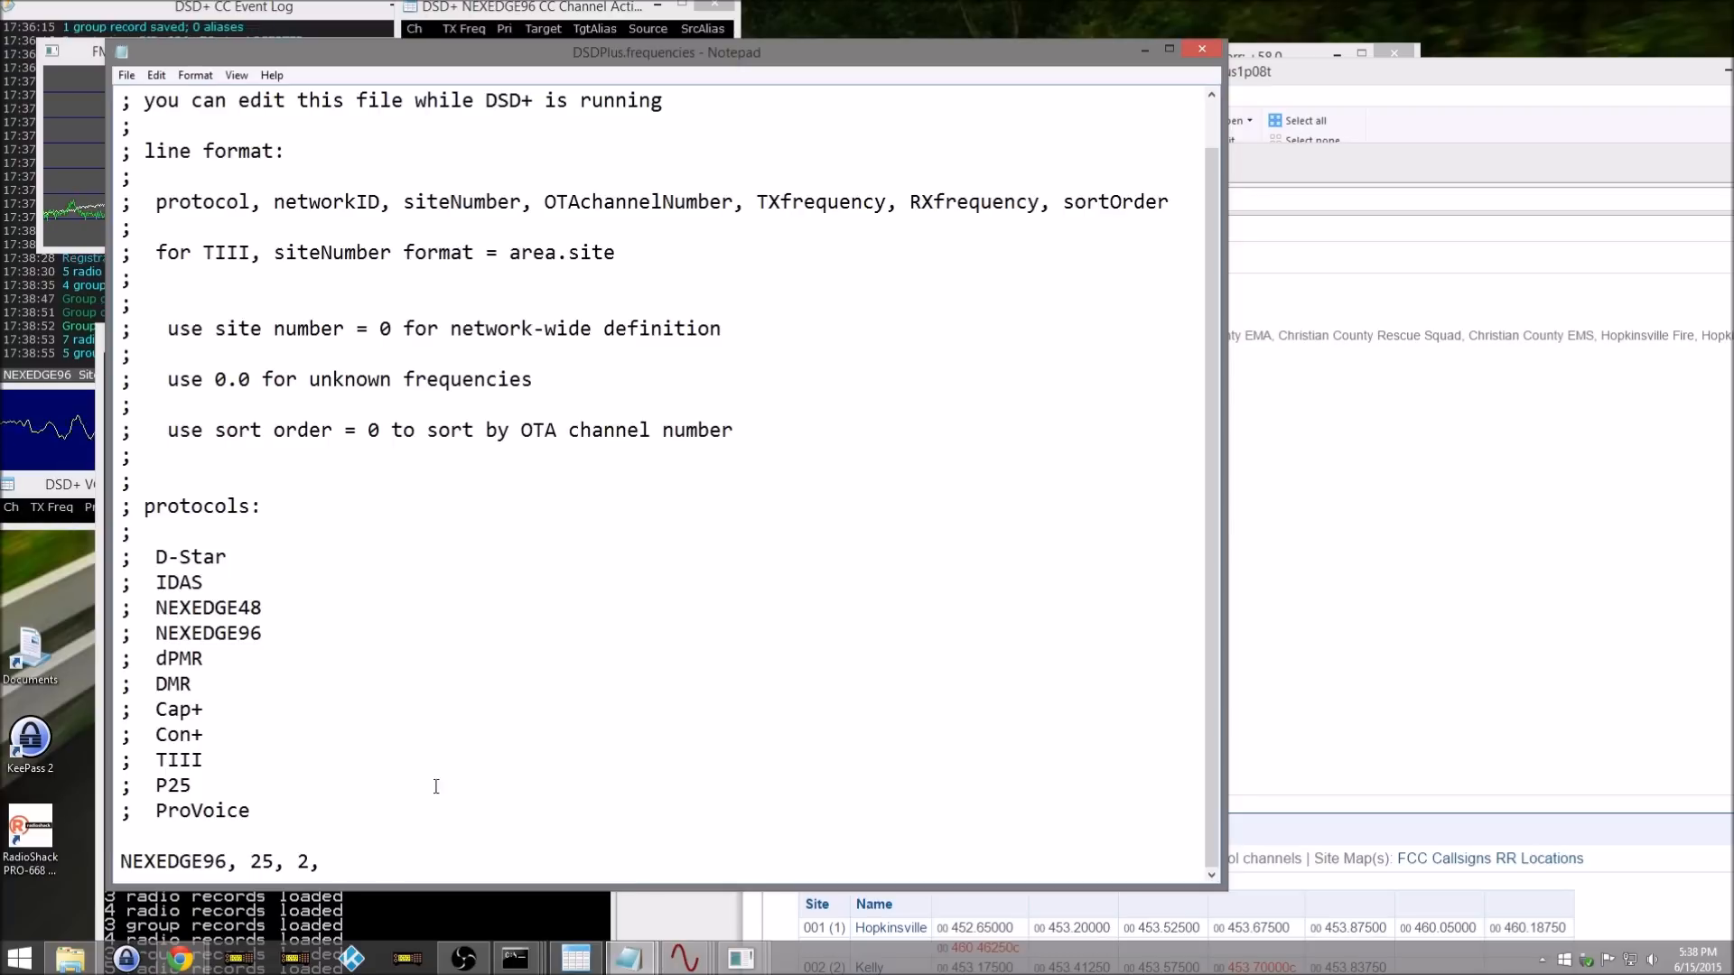
Step: Copy channel number 255 from the Kelly channel map on the RadioReference page into the NEXEDGE96 line, followed by a comma
left_click(1363, 440)
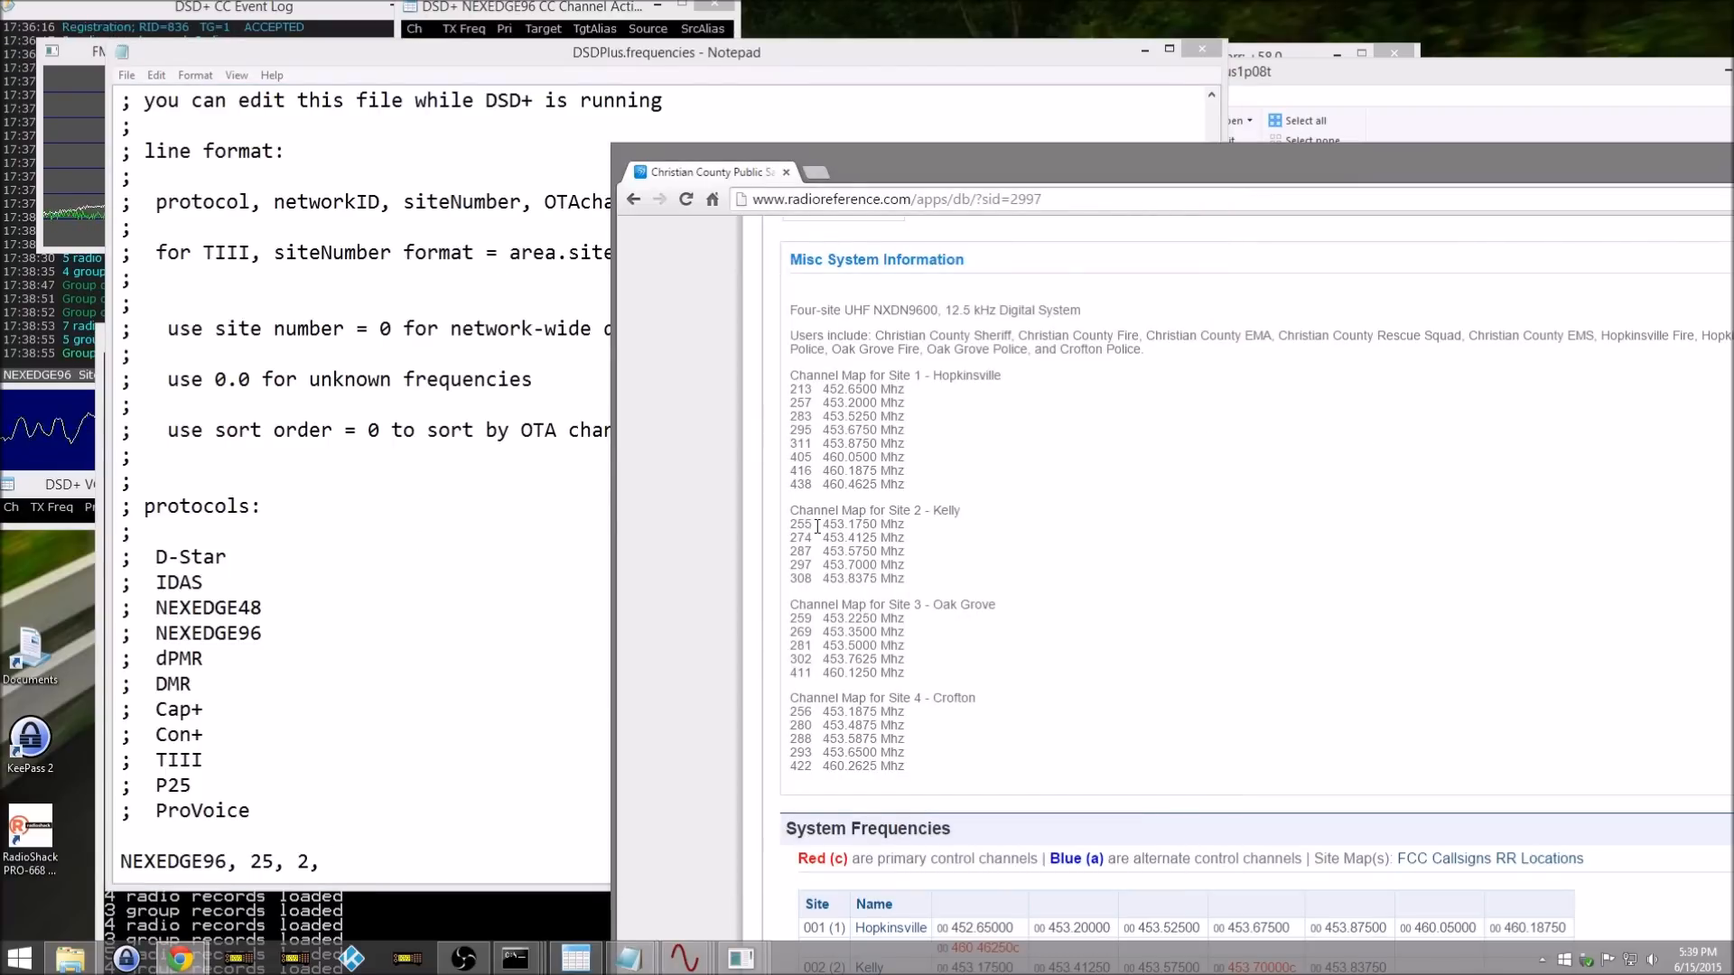
left_click_drag(825, 523, 883, 524)
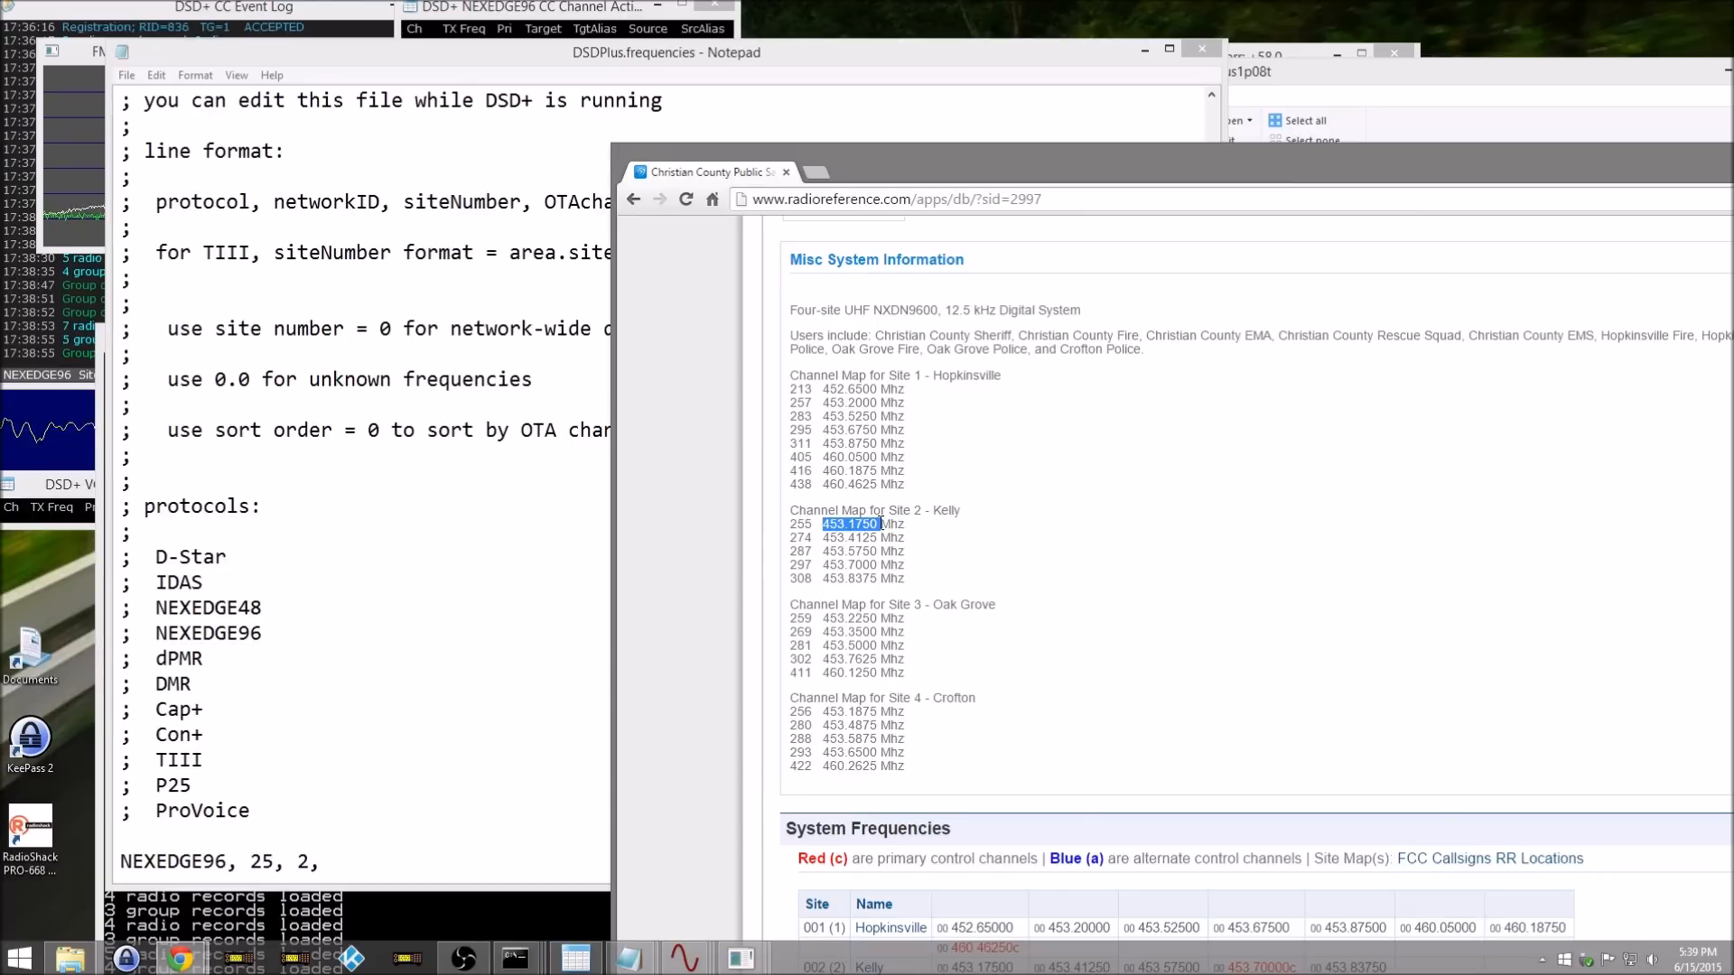
left_click_drag(869, 165, 1037, 132)
left_click_drag(960, 495, 982, 489)
right_click(981, 490)
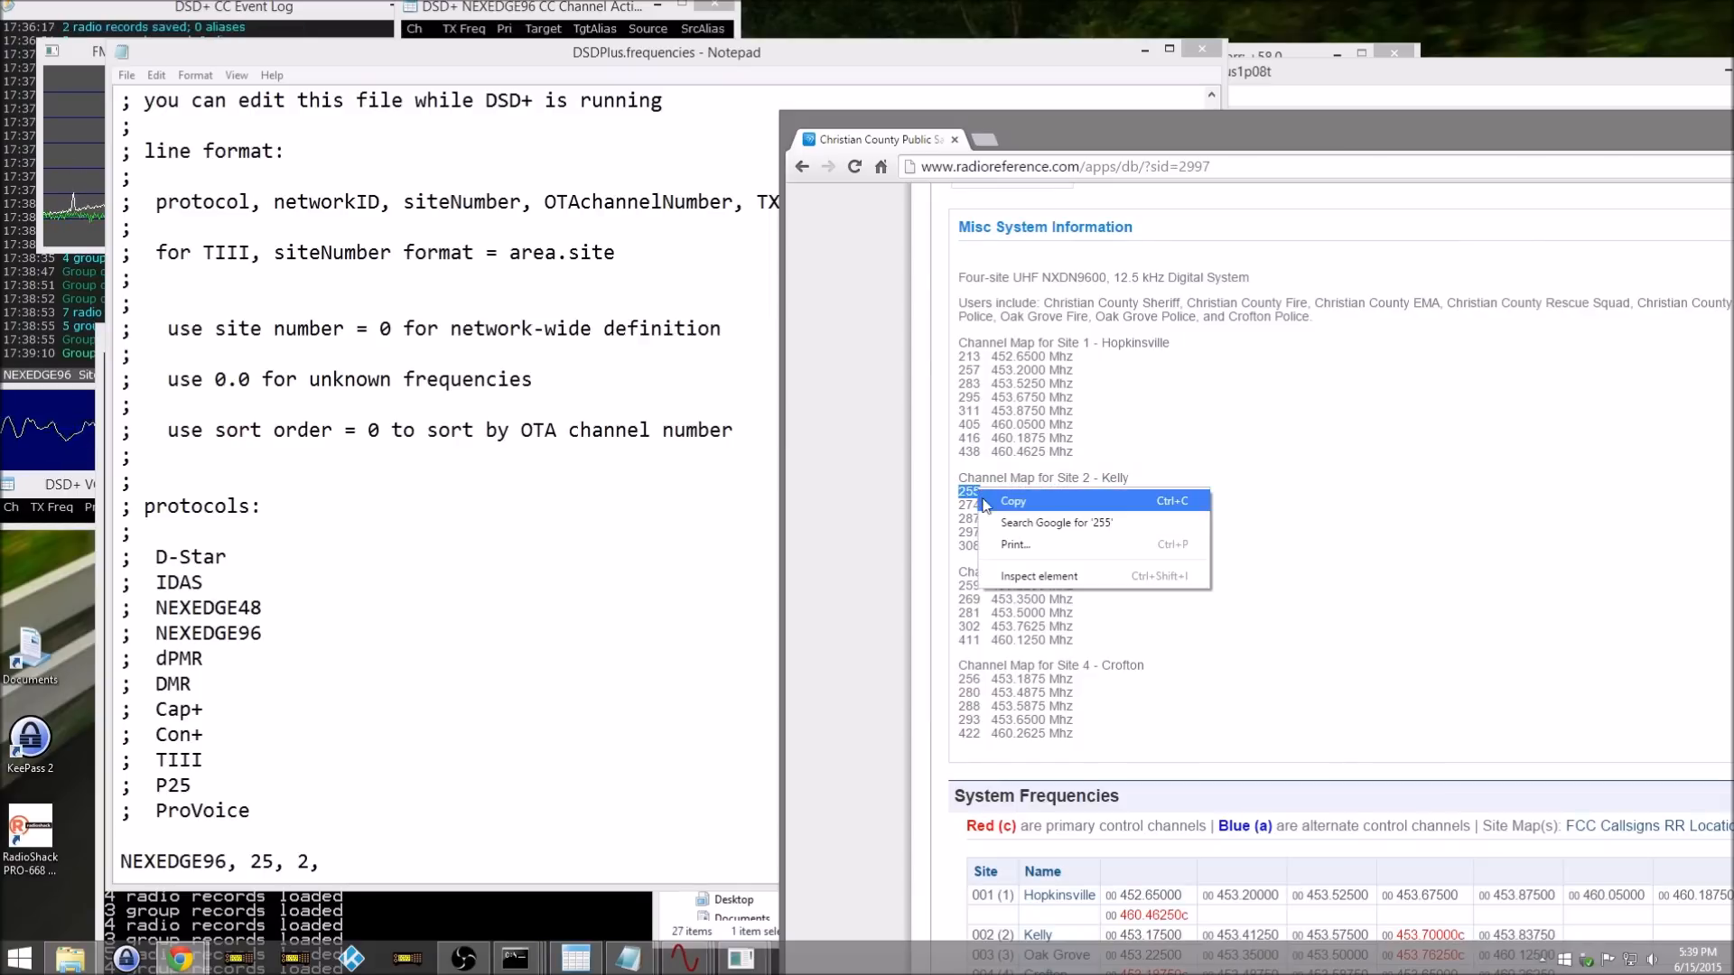
left_click(1003, 498)
left_click(443, 871)
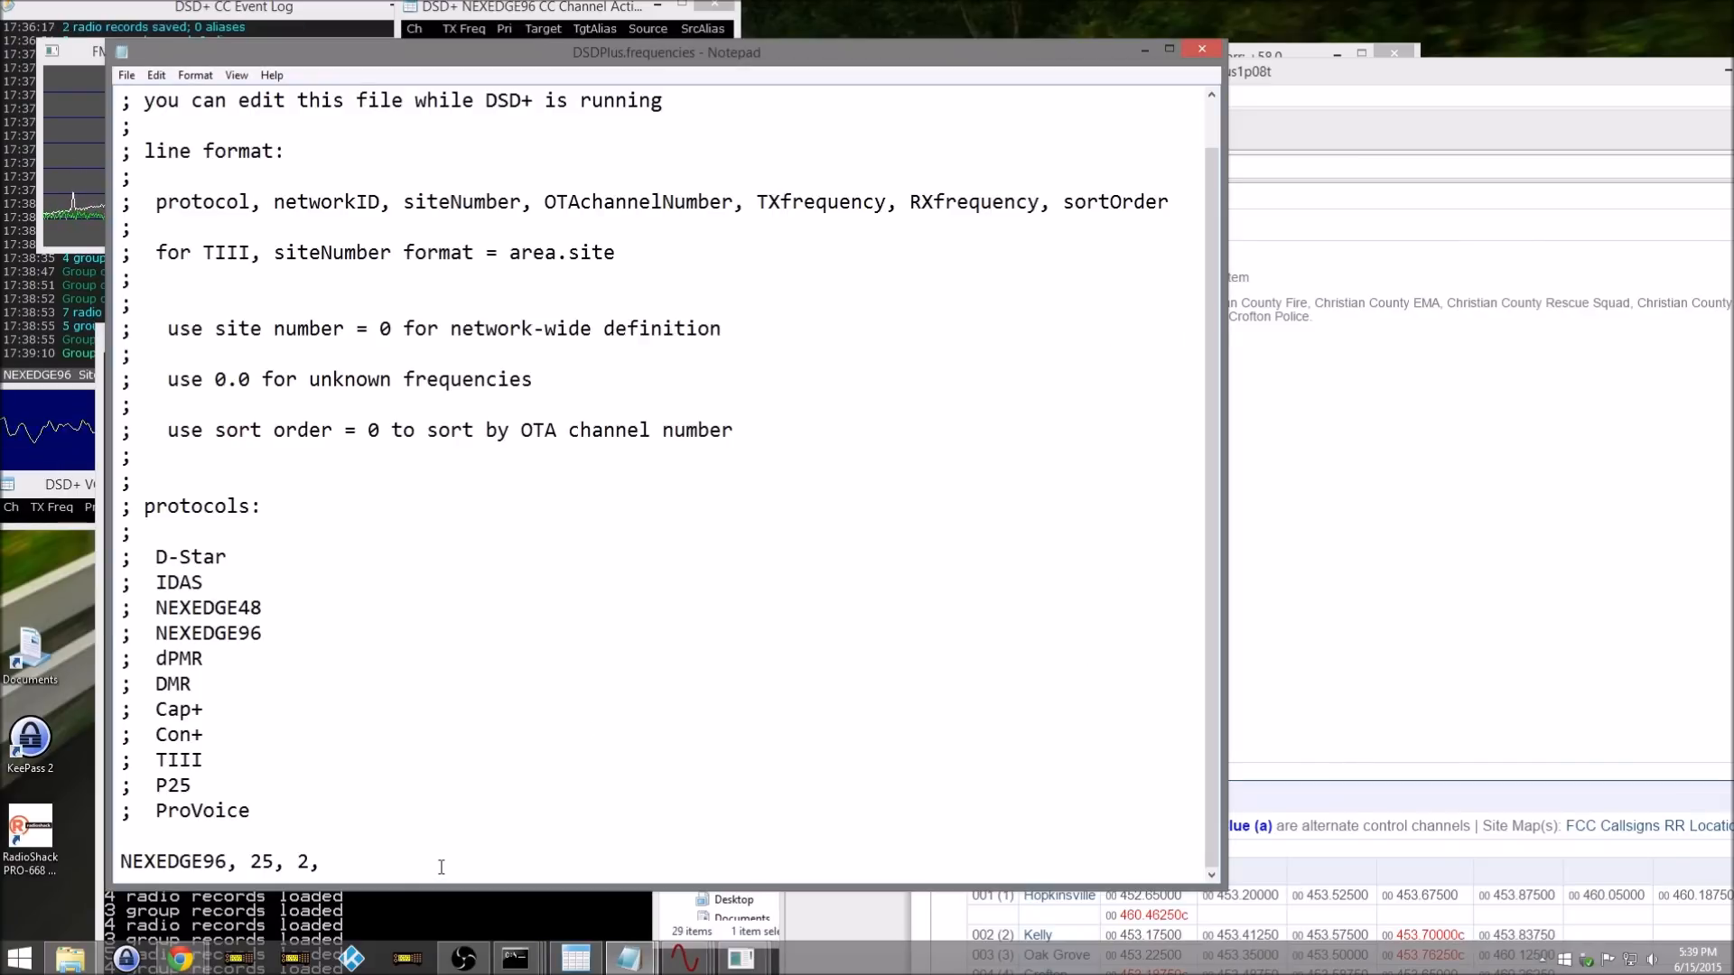
right_click(441, 867)
left_click(492, 699)
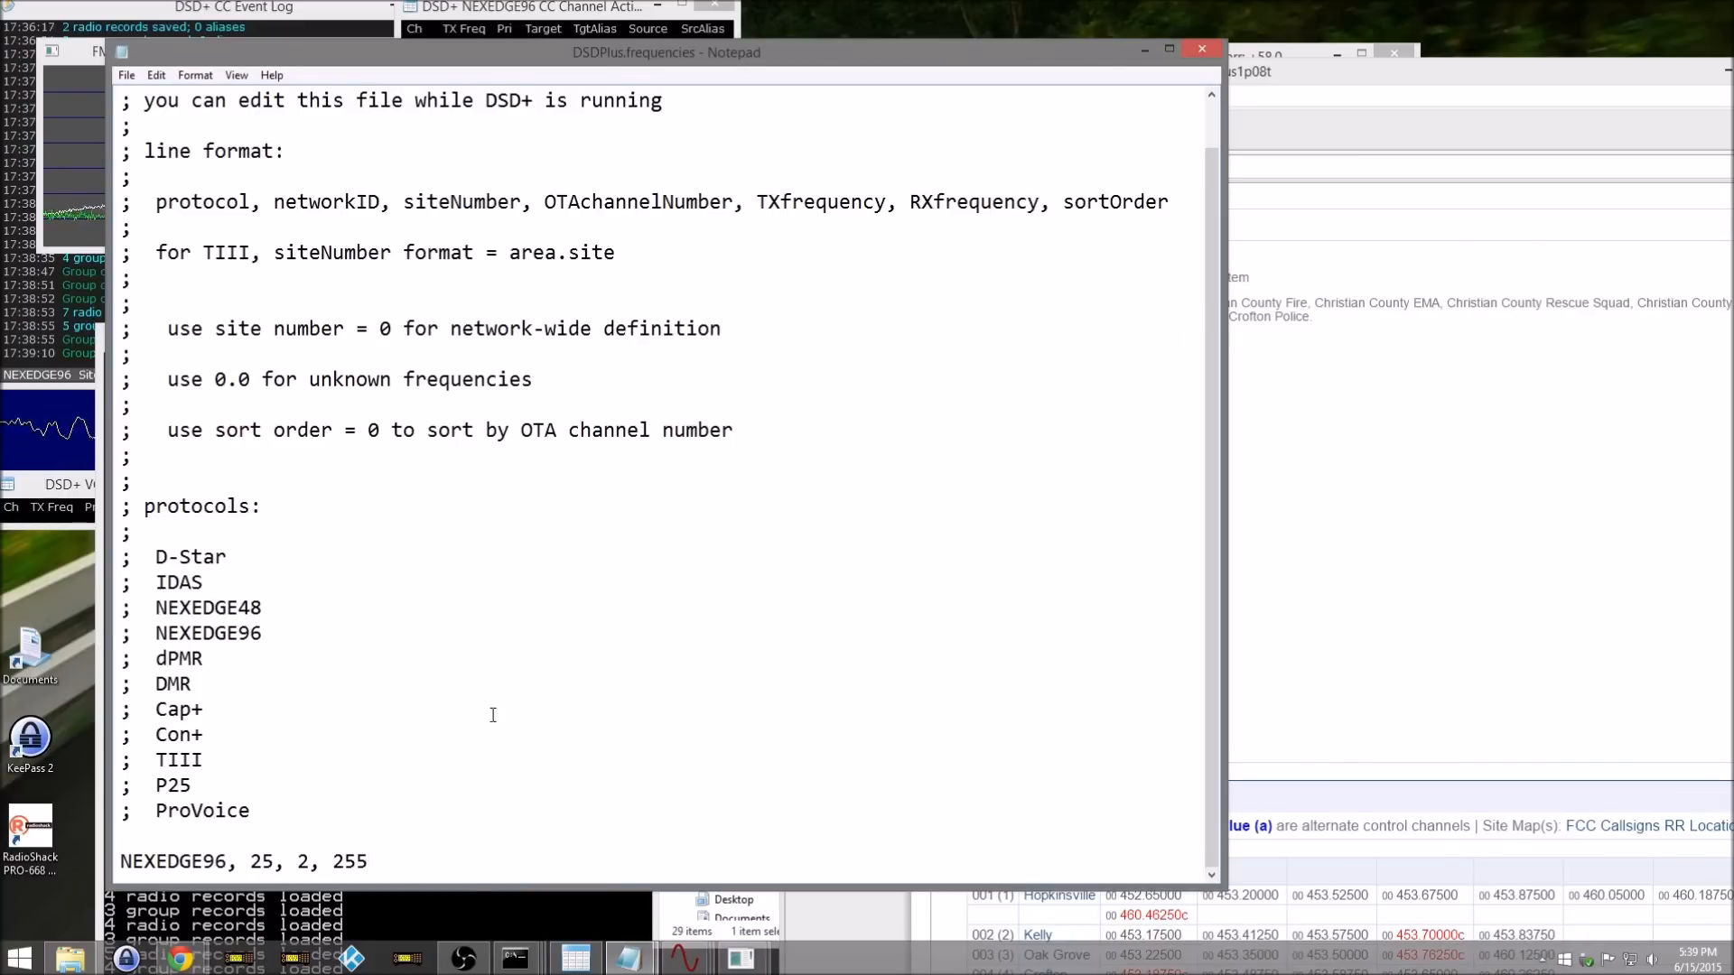
type(",")
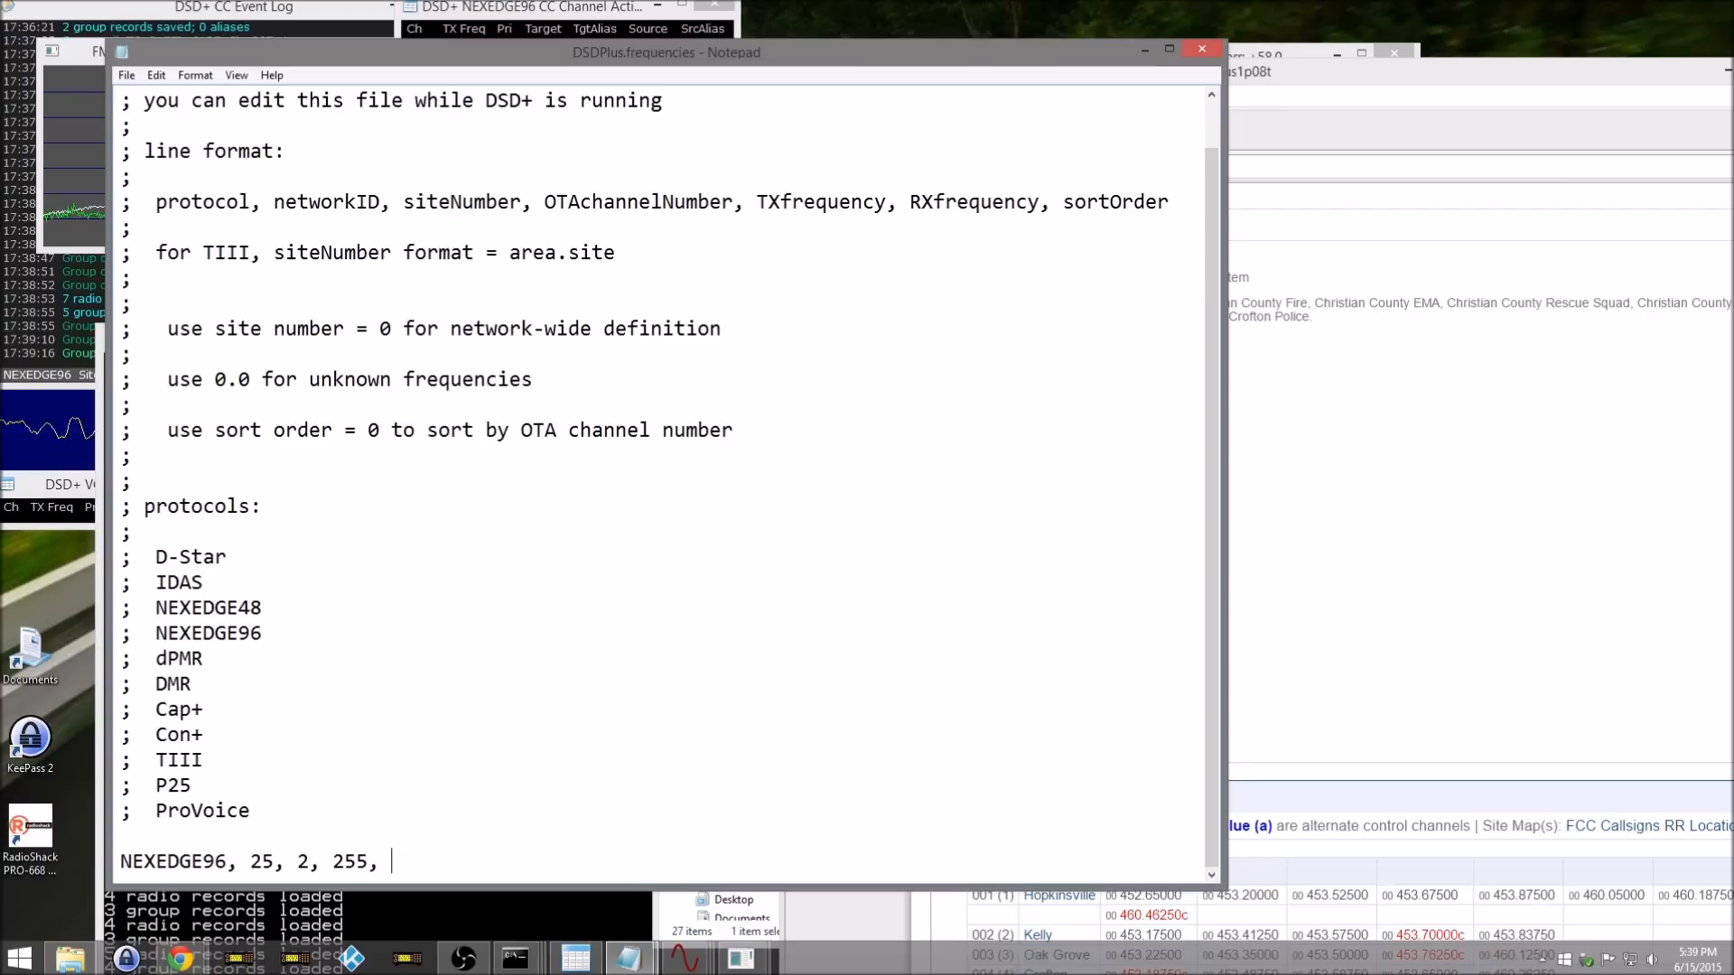
Step: Copy channel 255's frequency 453.1750 from the RadioReference page into the NEXEDGE96 line as both TX and RX frequency
left_click(1505, 579)
left_click_drag(991, 491, 1040, 491)
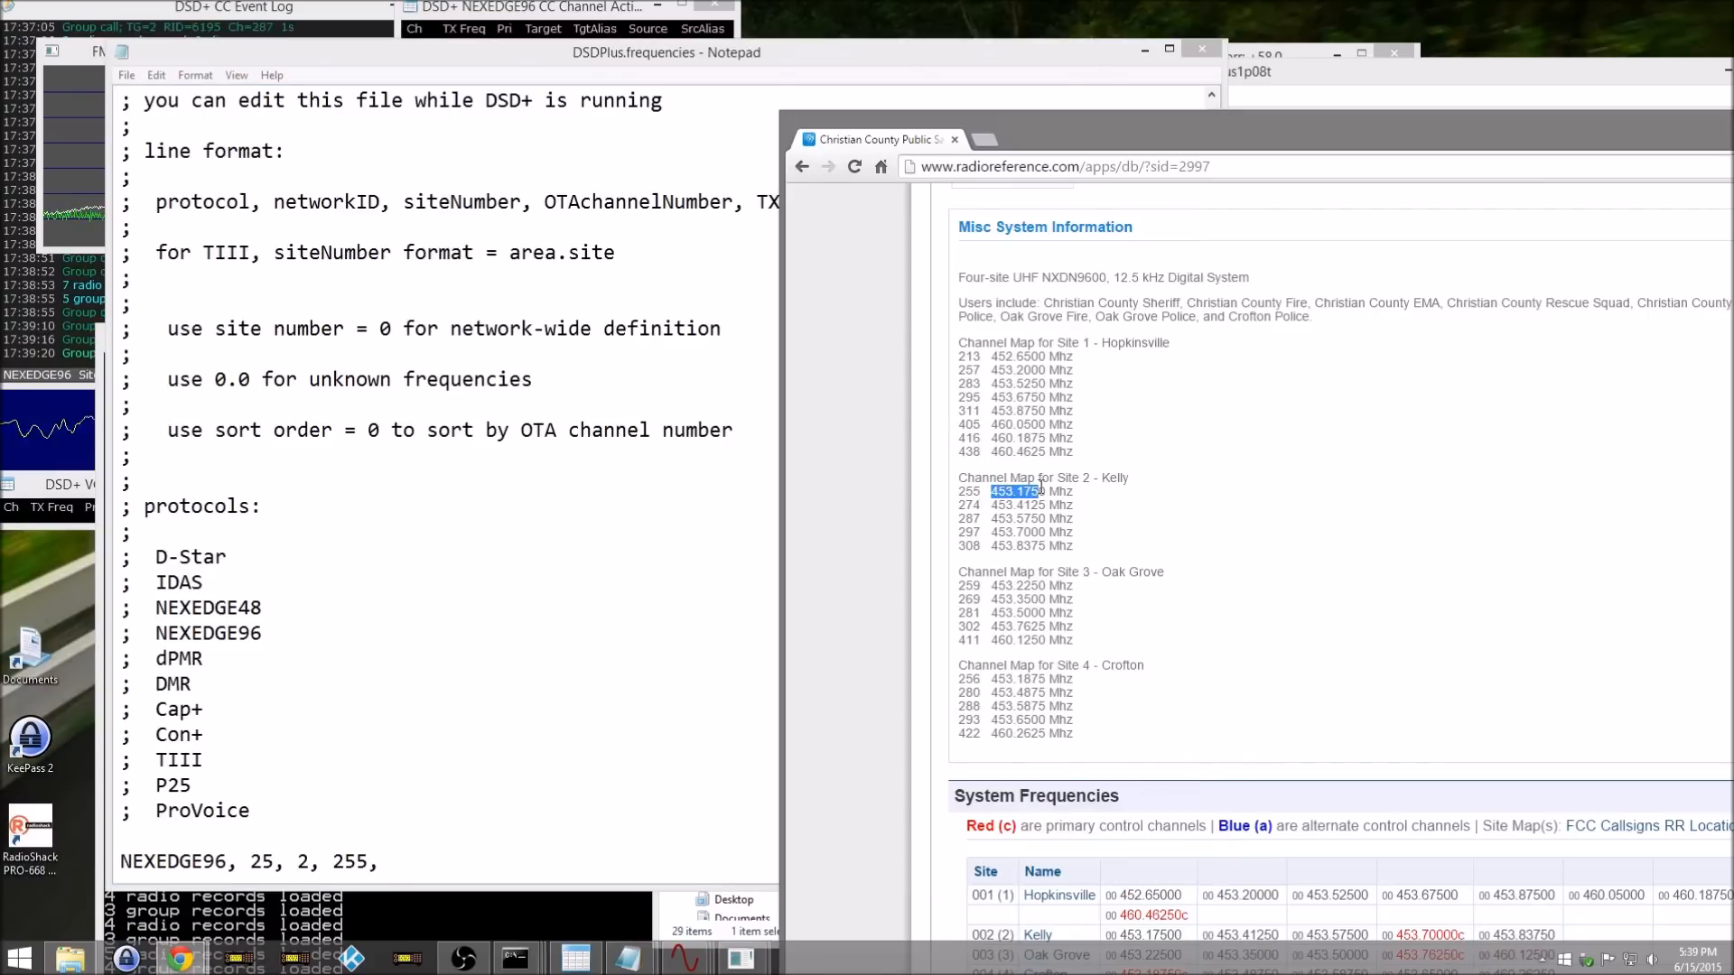
right_click(1043, 487)
left_click(1057, 499)
left_click(493, 847)
left_click(488, 854)
key("ctrl+v")
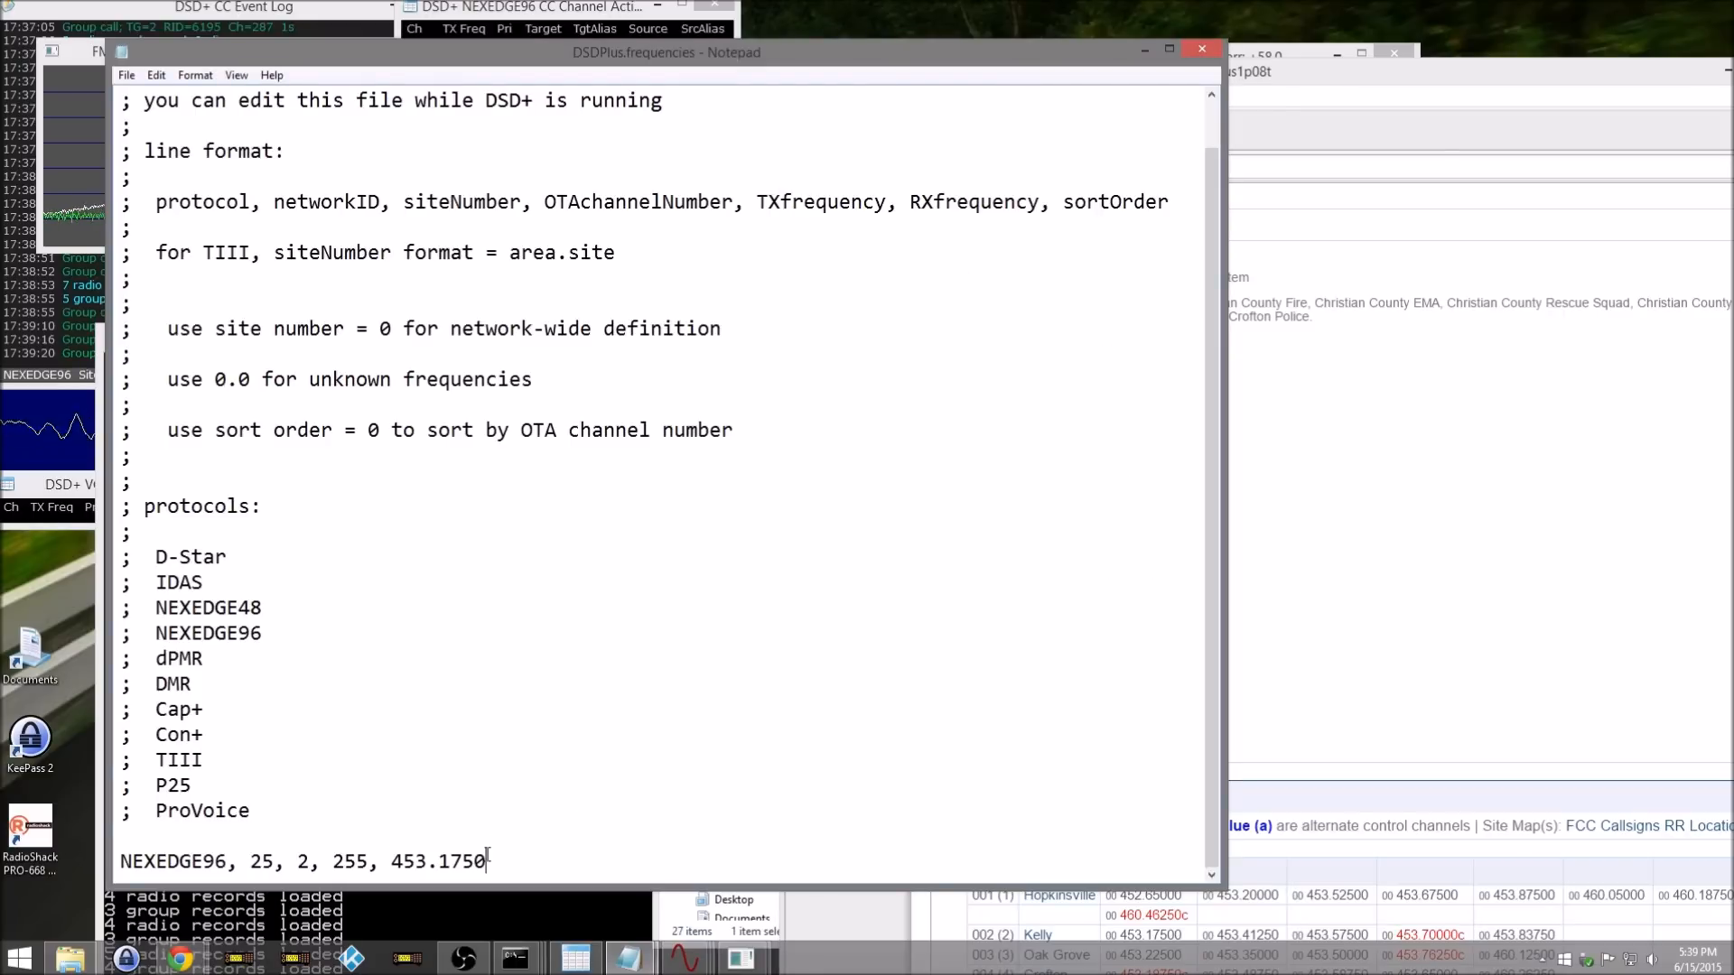
type(",")
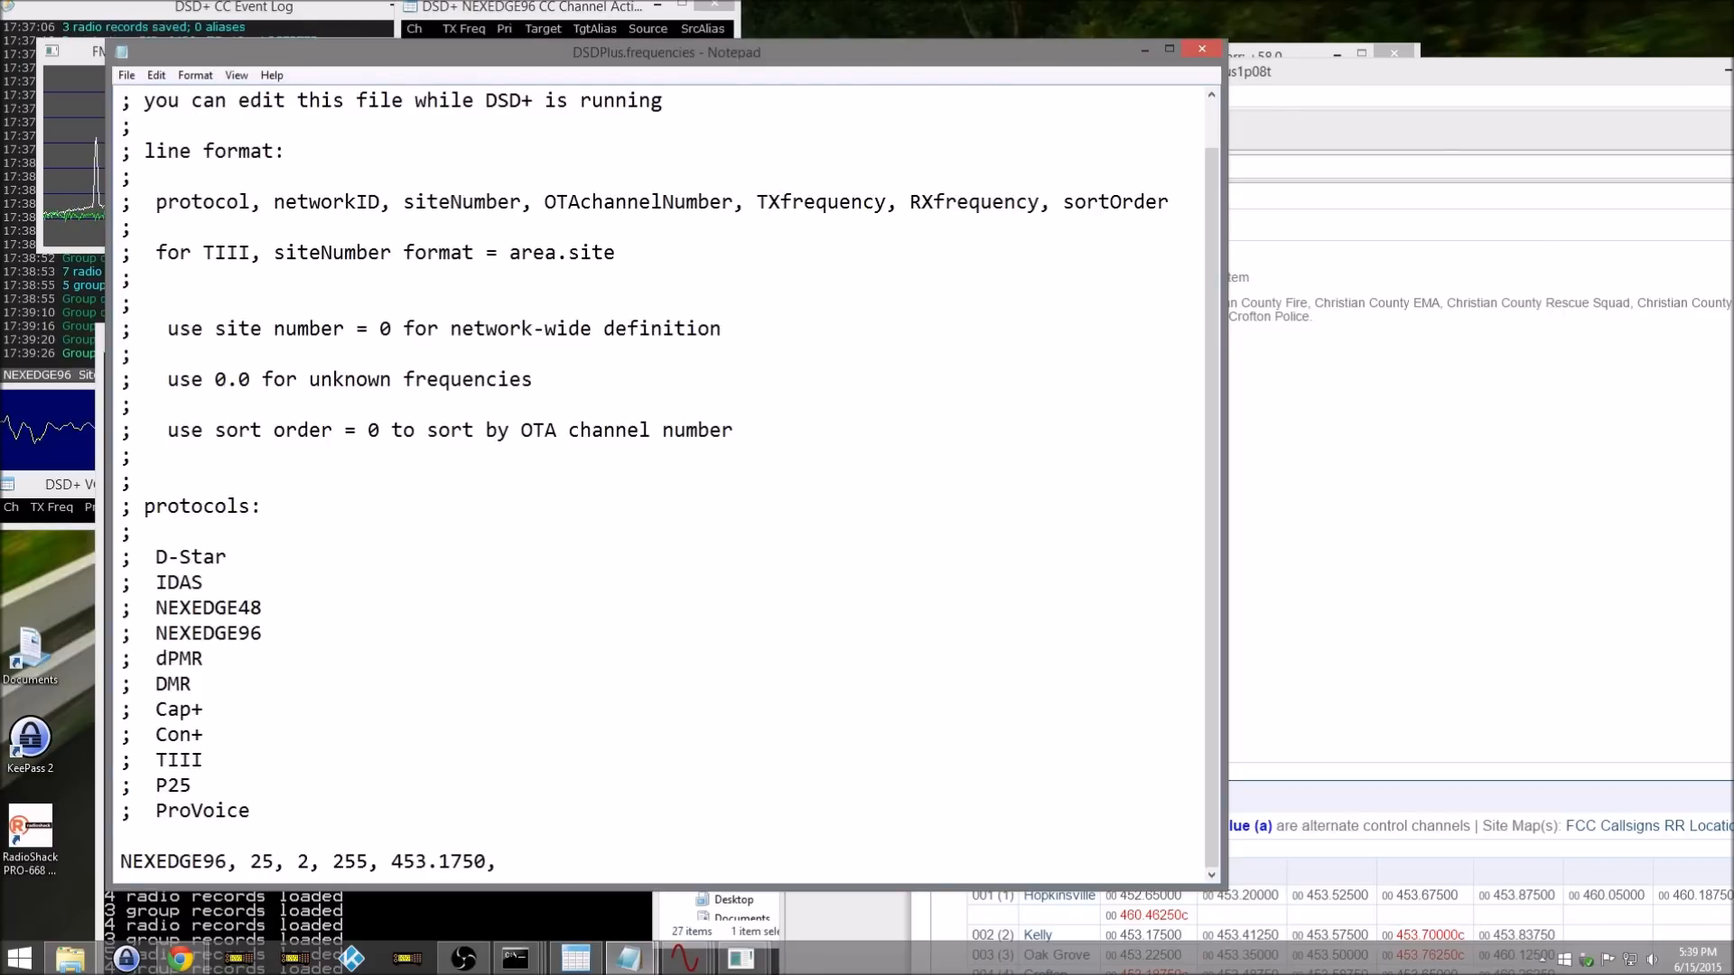
key("ctrl+v")
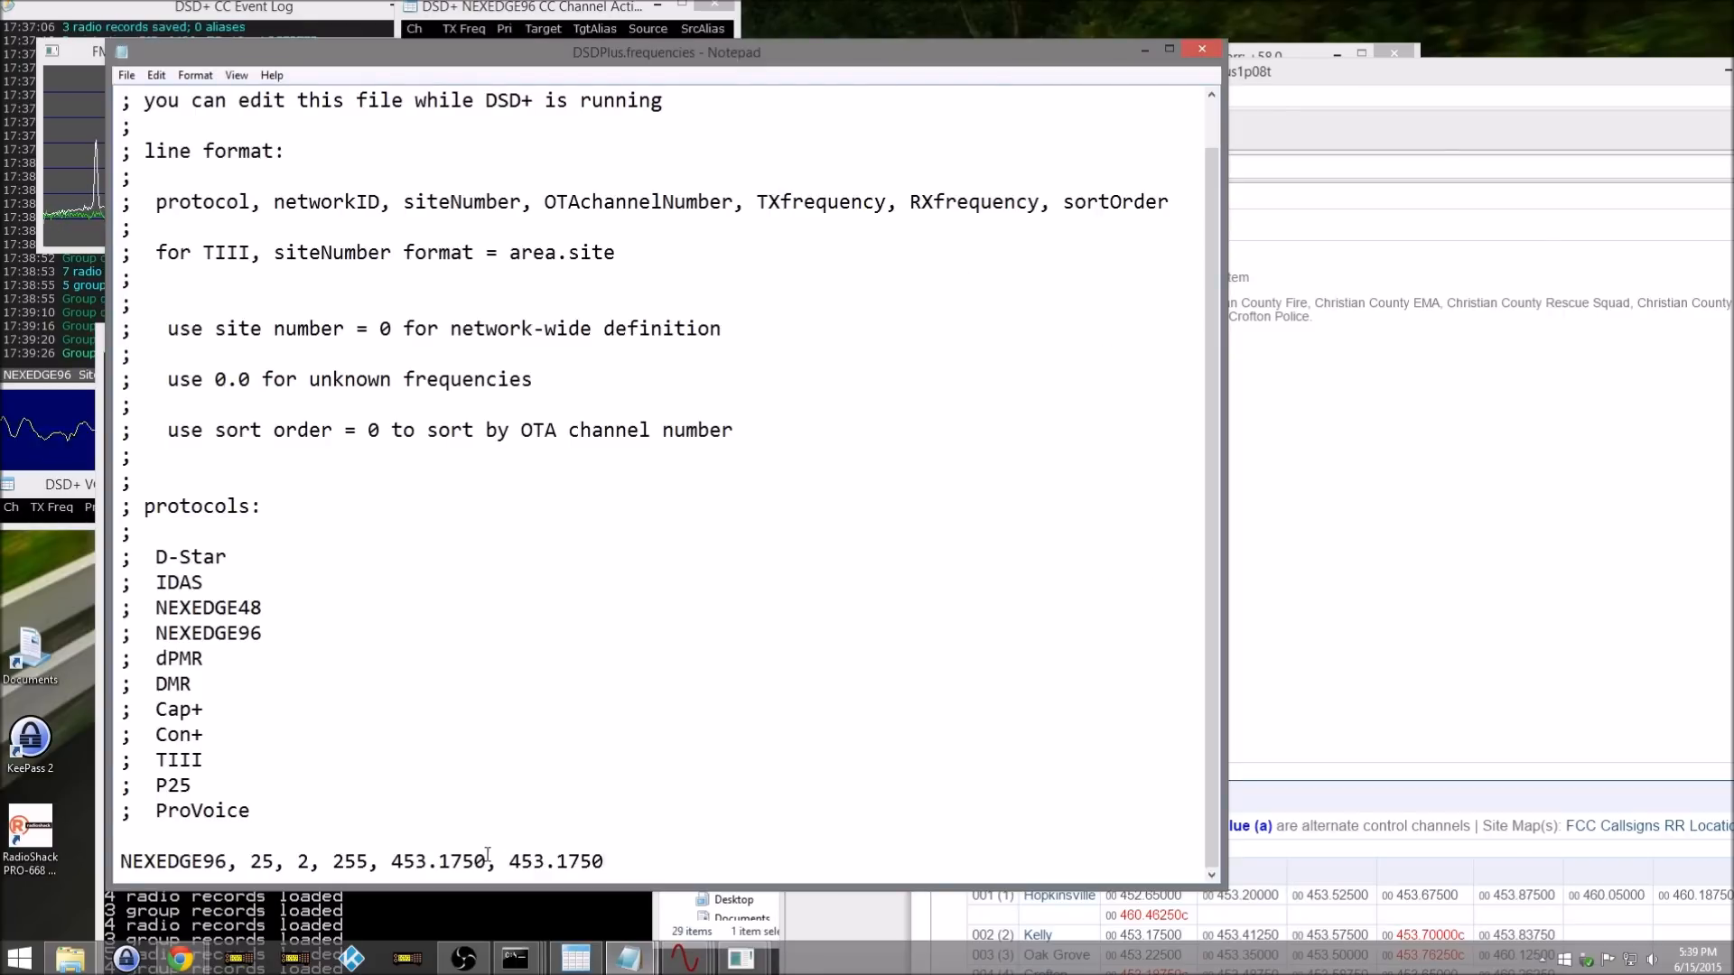
Step: Finish the channel 255 line in DSDPlus.frequencies with sort order 0
left_click(1455, 535)
left_click(820, 678)
left_click(646, 860)
type(", 0")
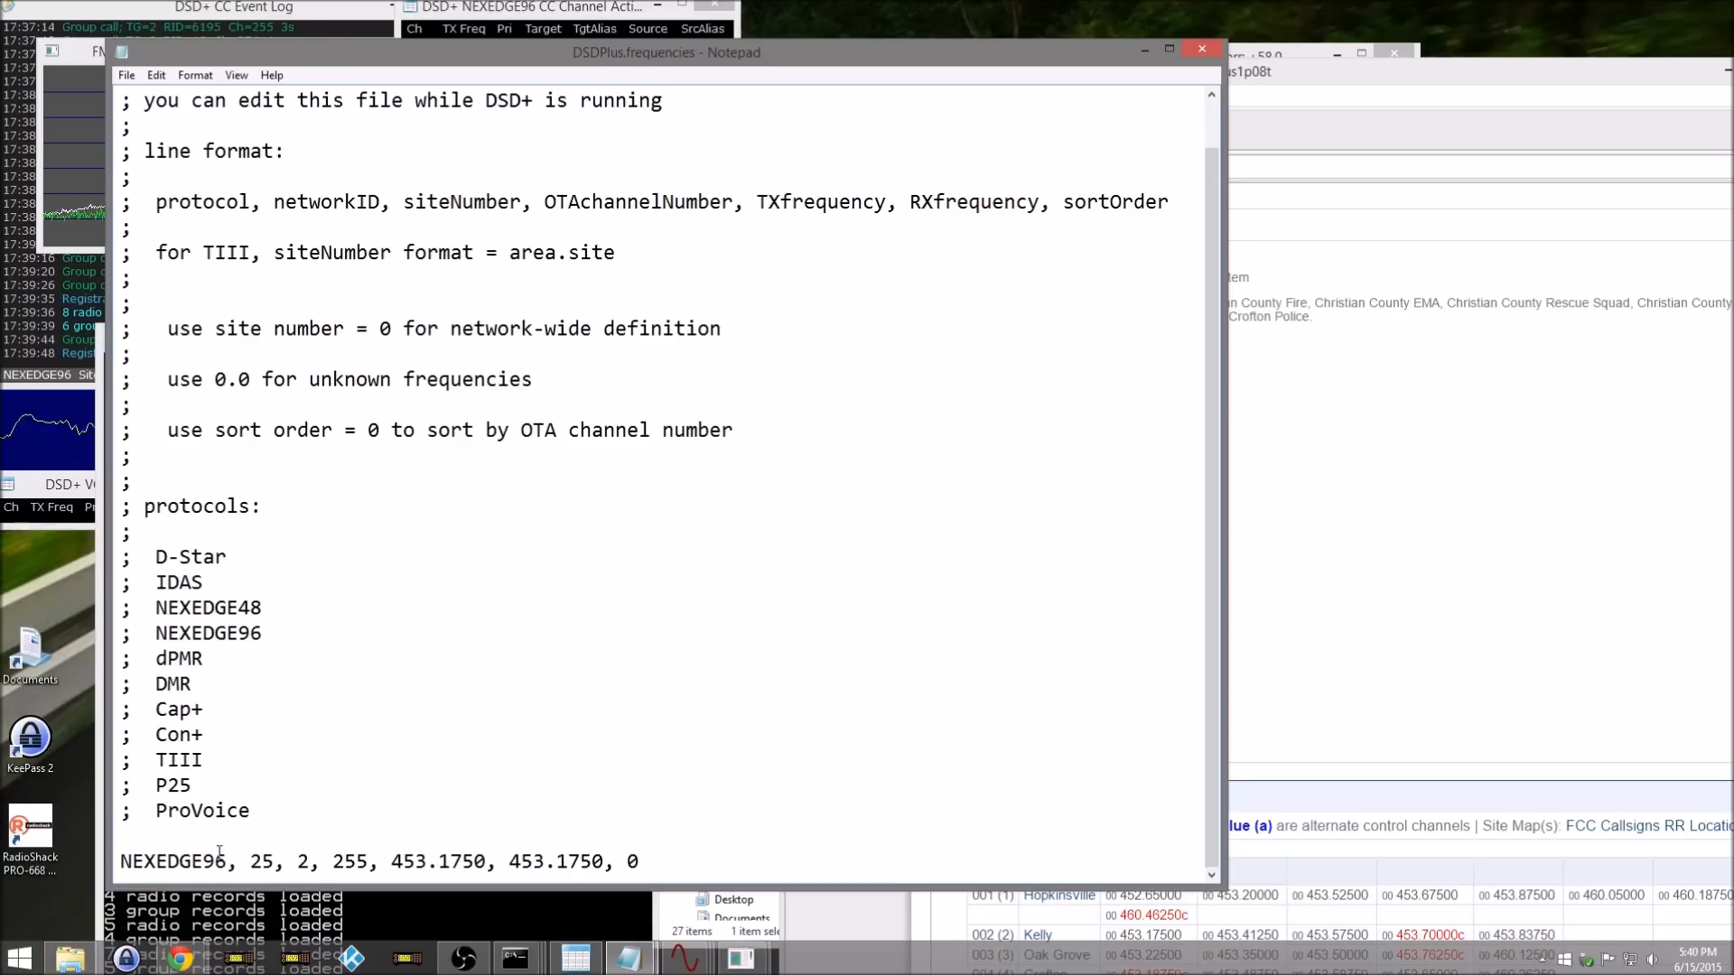
Step: Add matching NEXEDGE96 lines for Kelly channels 274 (453.41250), 287 (453.57500), 297 (453.70000) and 308 (453.83750), each with sort order 0
left_click_drag(332, 862, 369, 862)
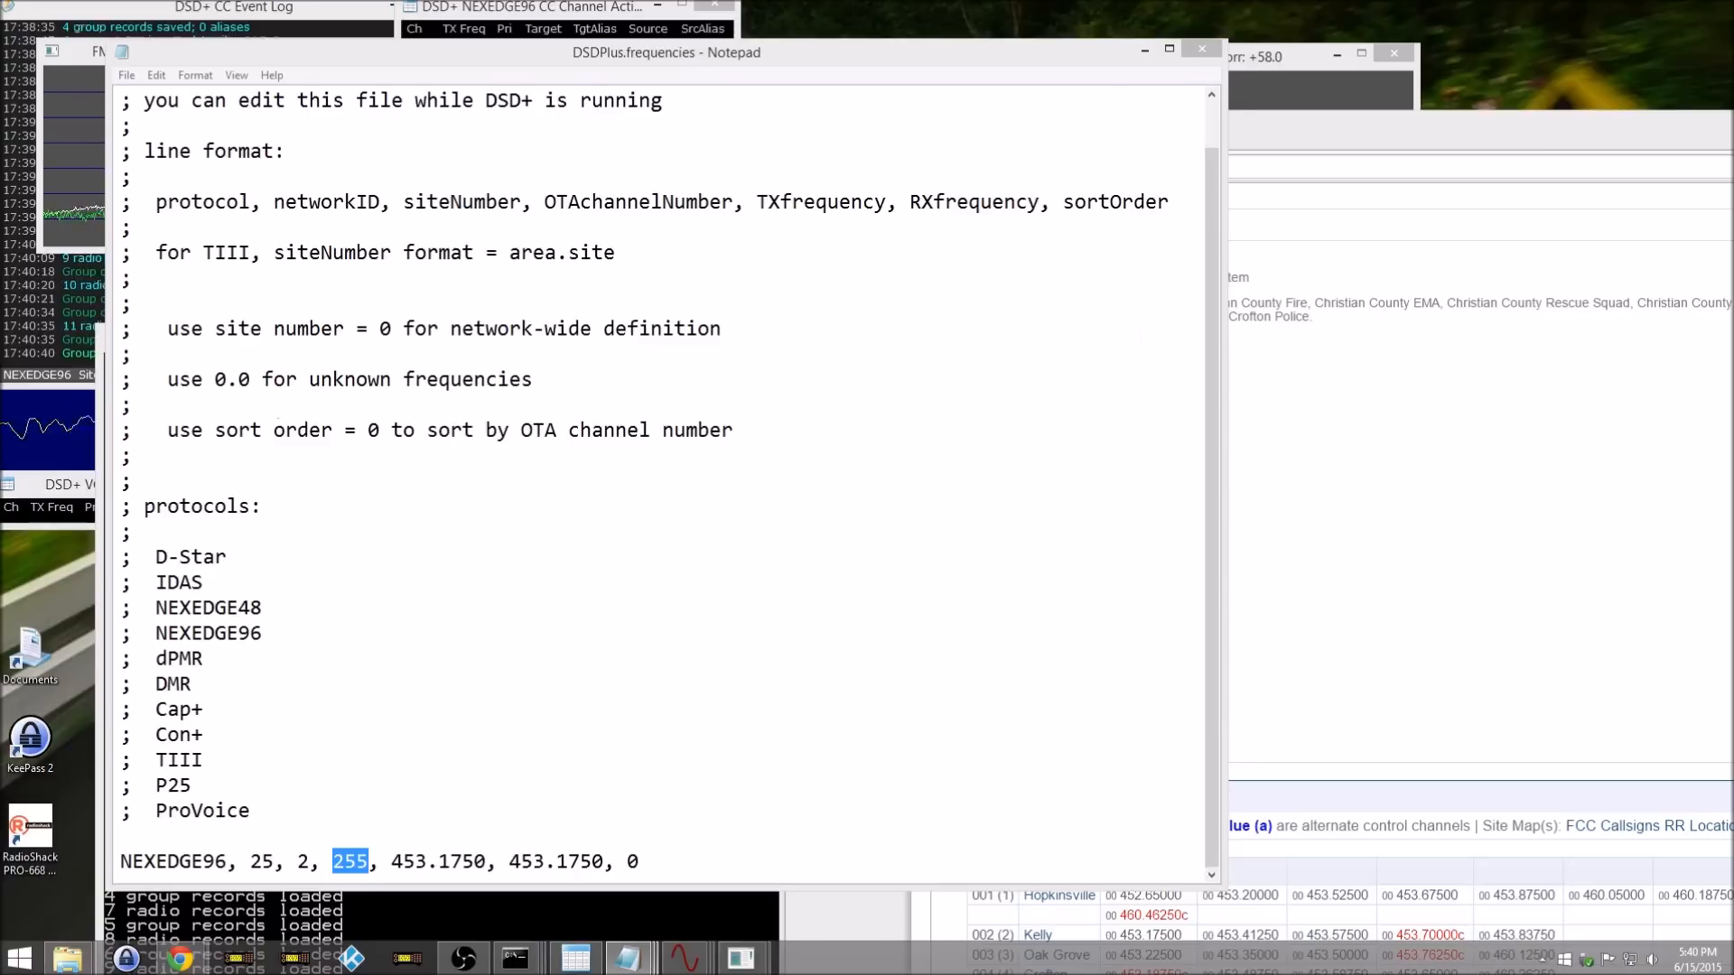
left_click(728, 867)
scroll(728, 867, "down", 2)
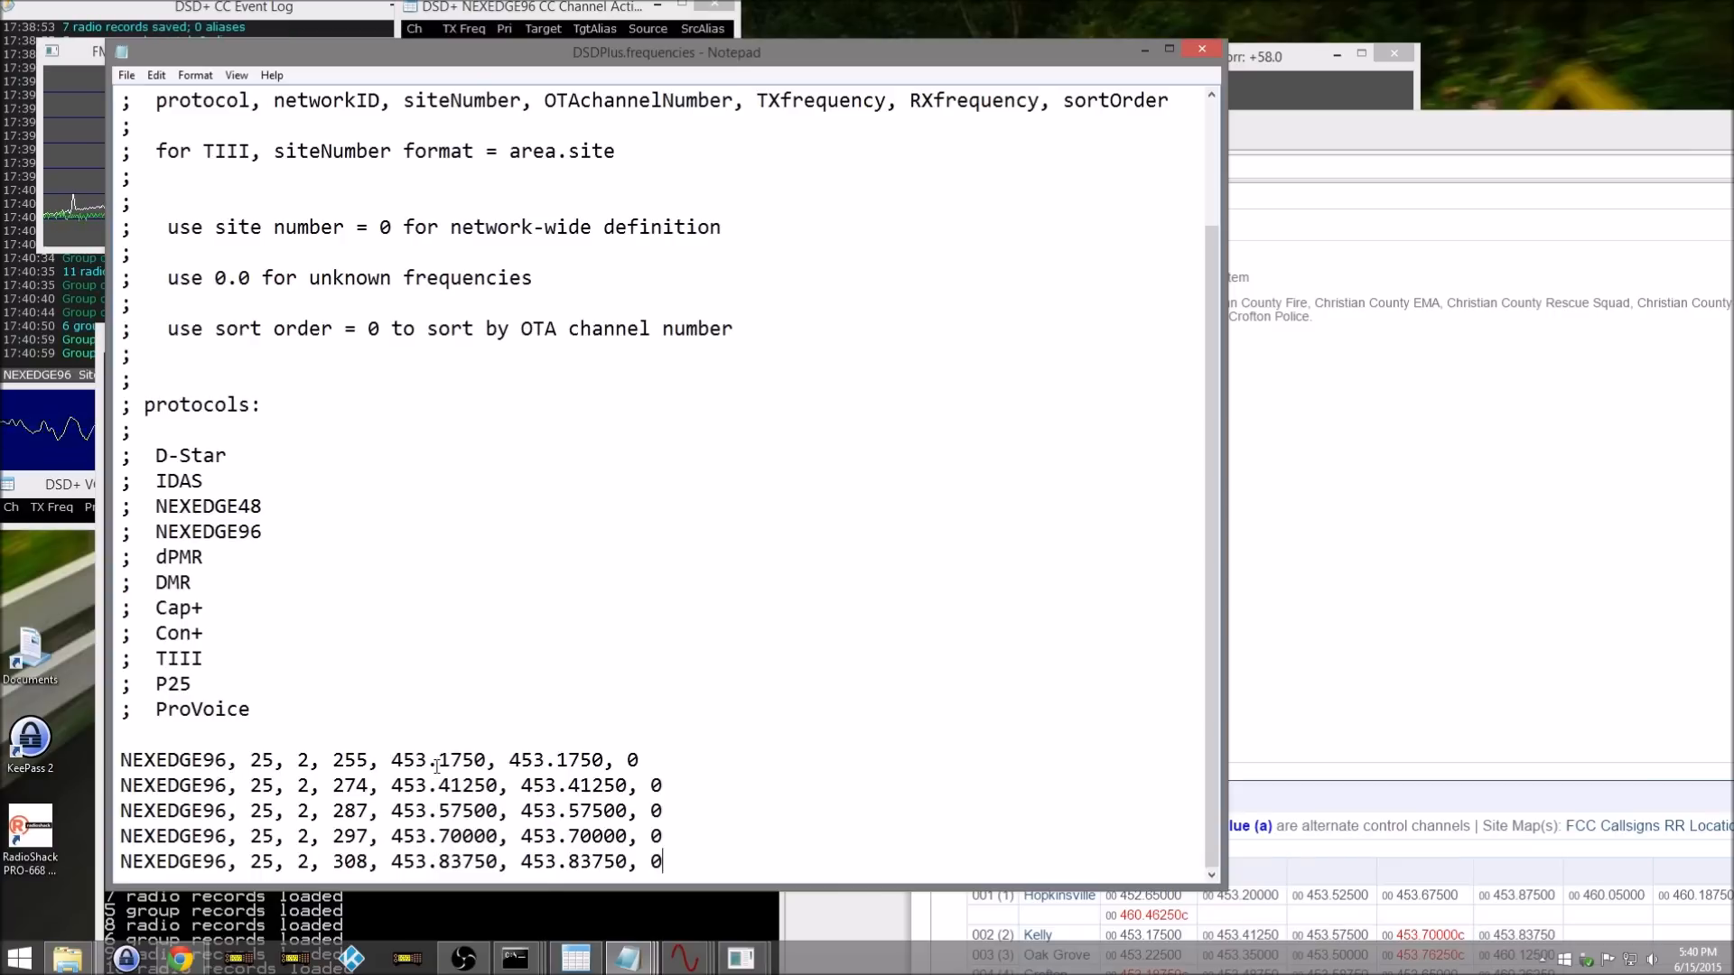
Step: Set channel 255's TX and RX frequencies to 453.17500 so its columns line up with the other NEXEDGE96 lines
left_click(509, 762)
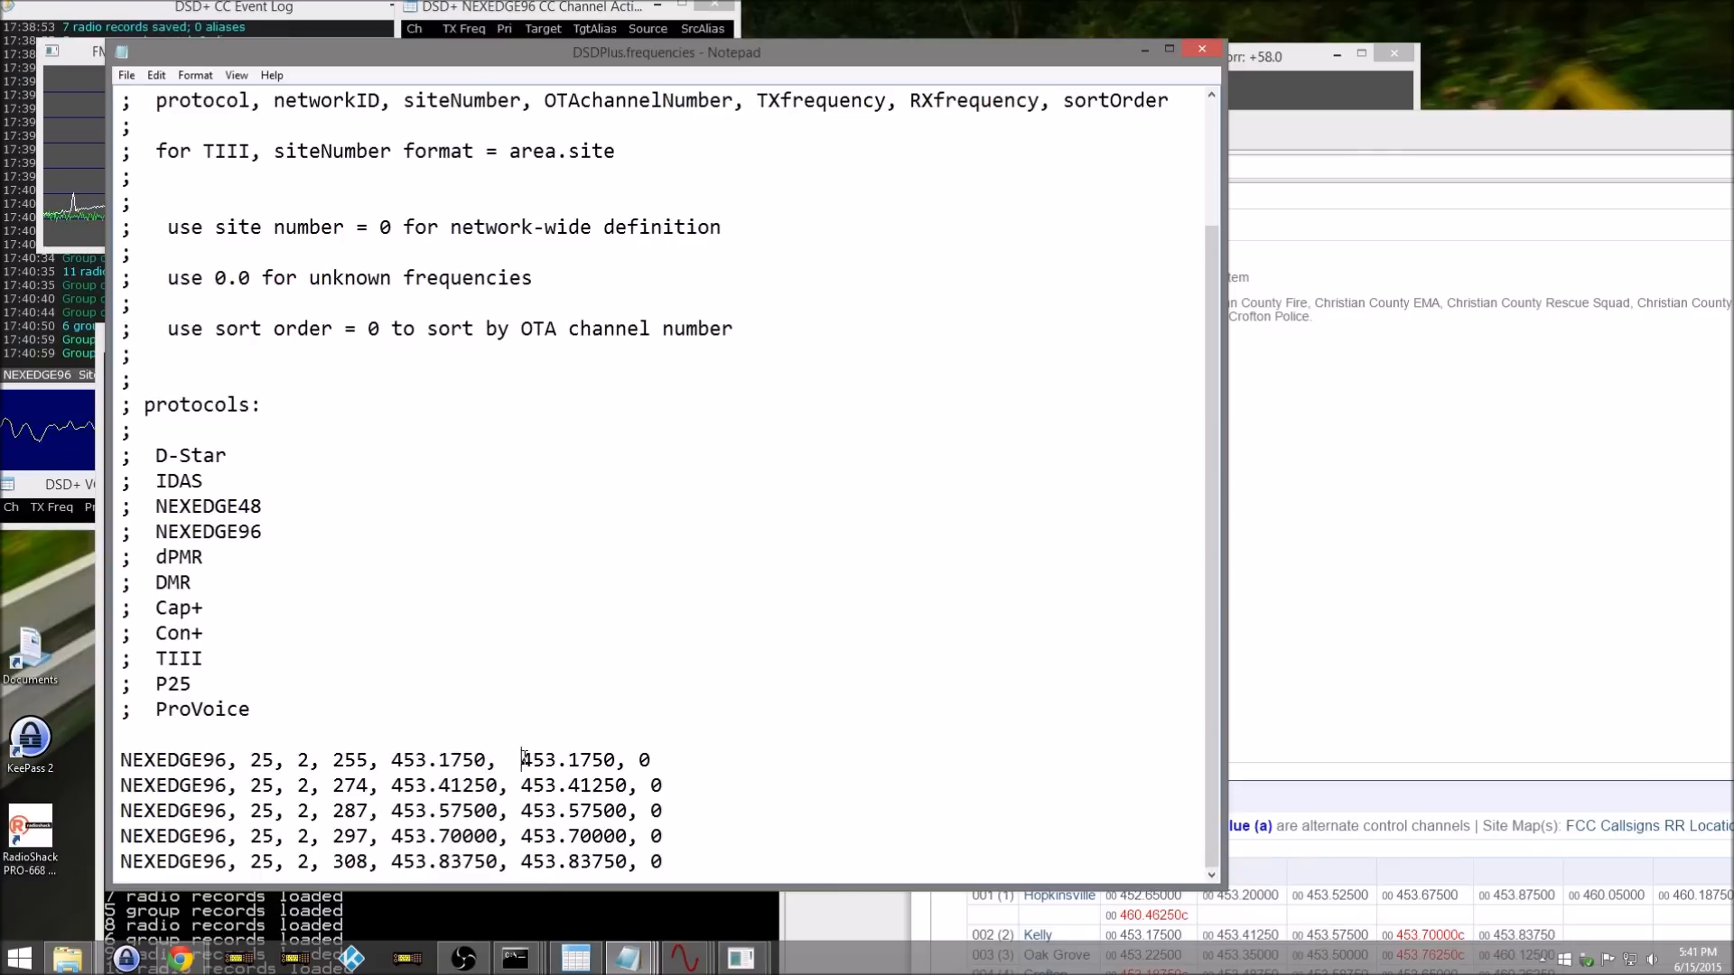
left_click(491, 766)
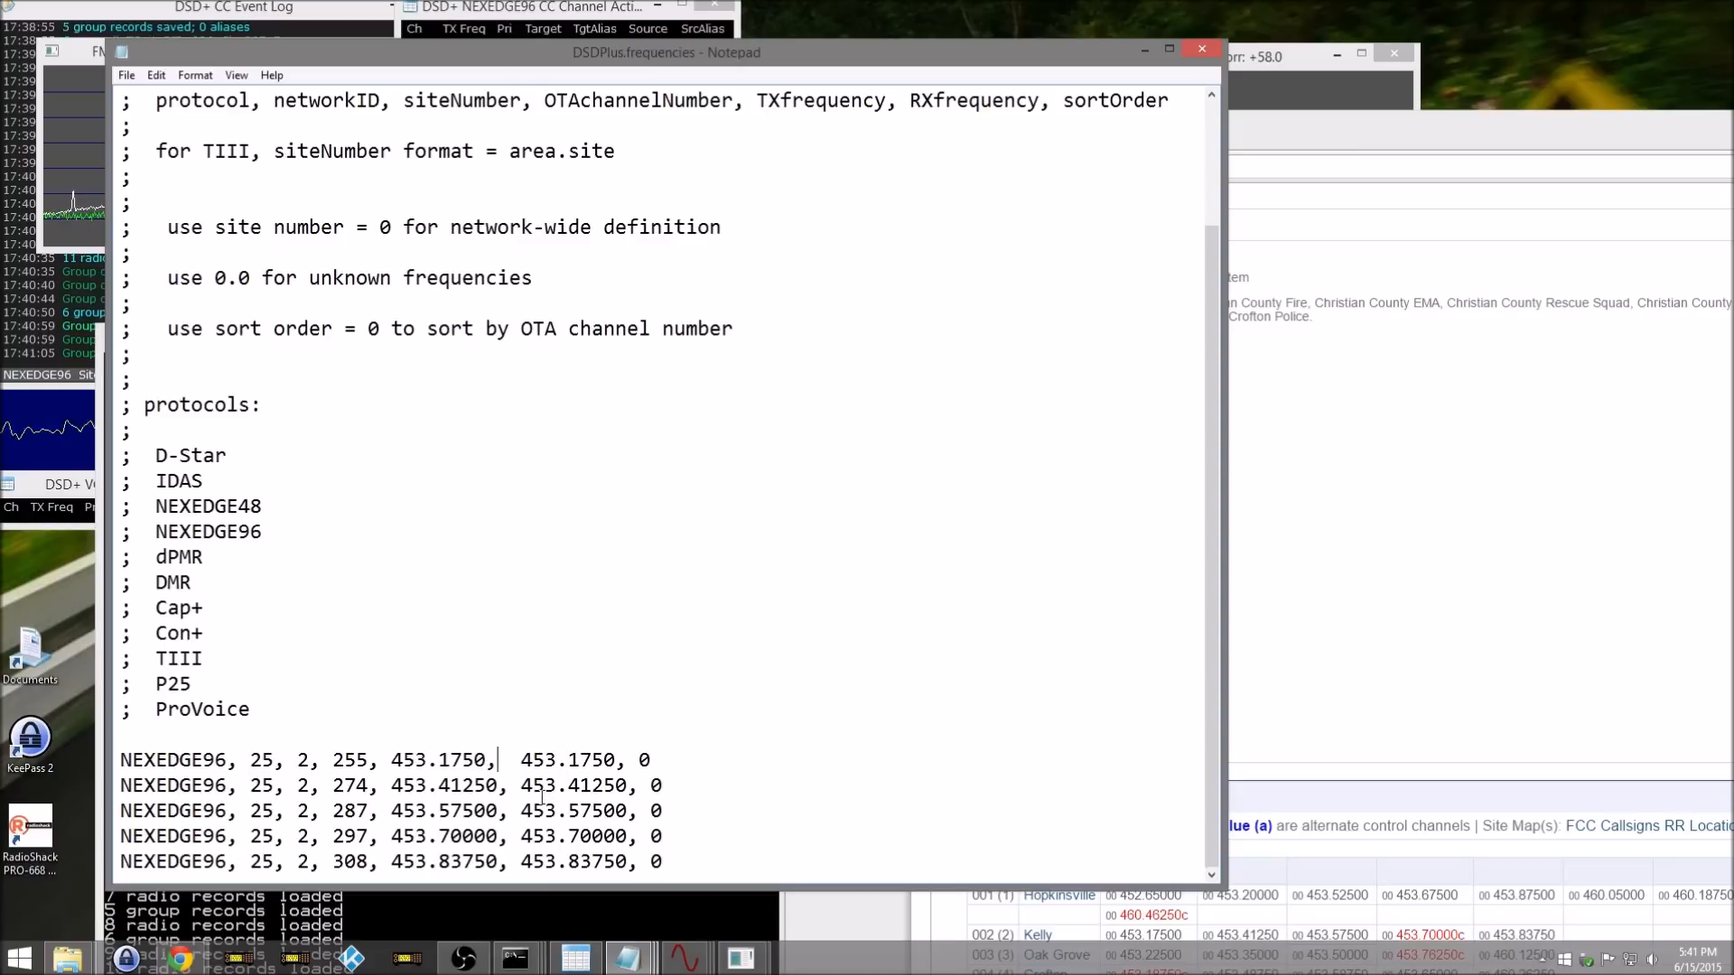
type("0")
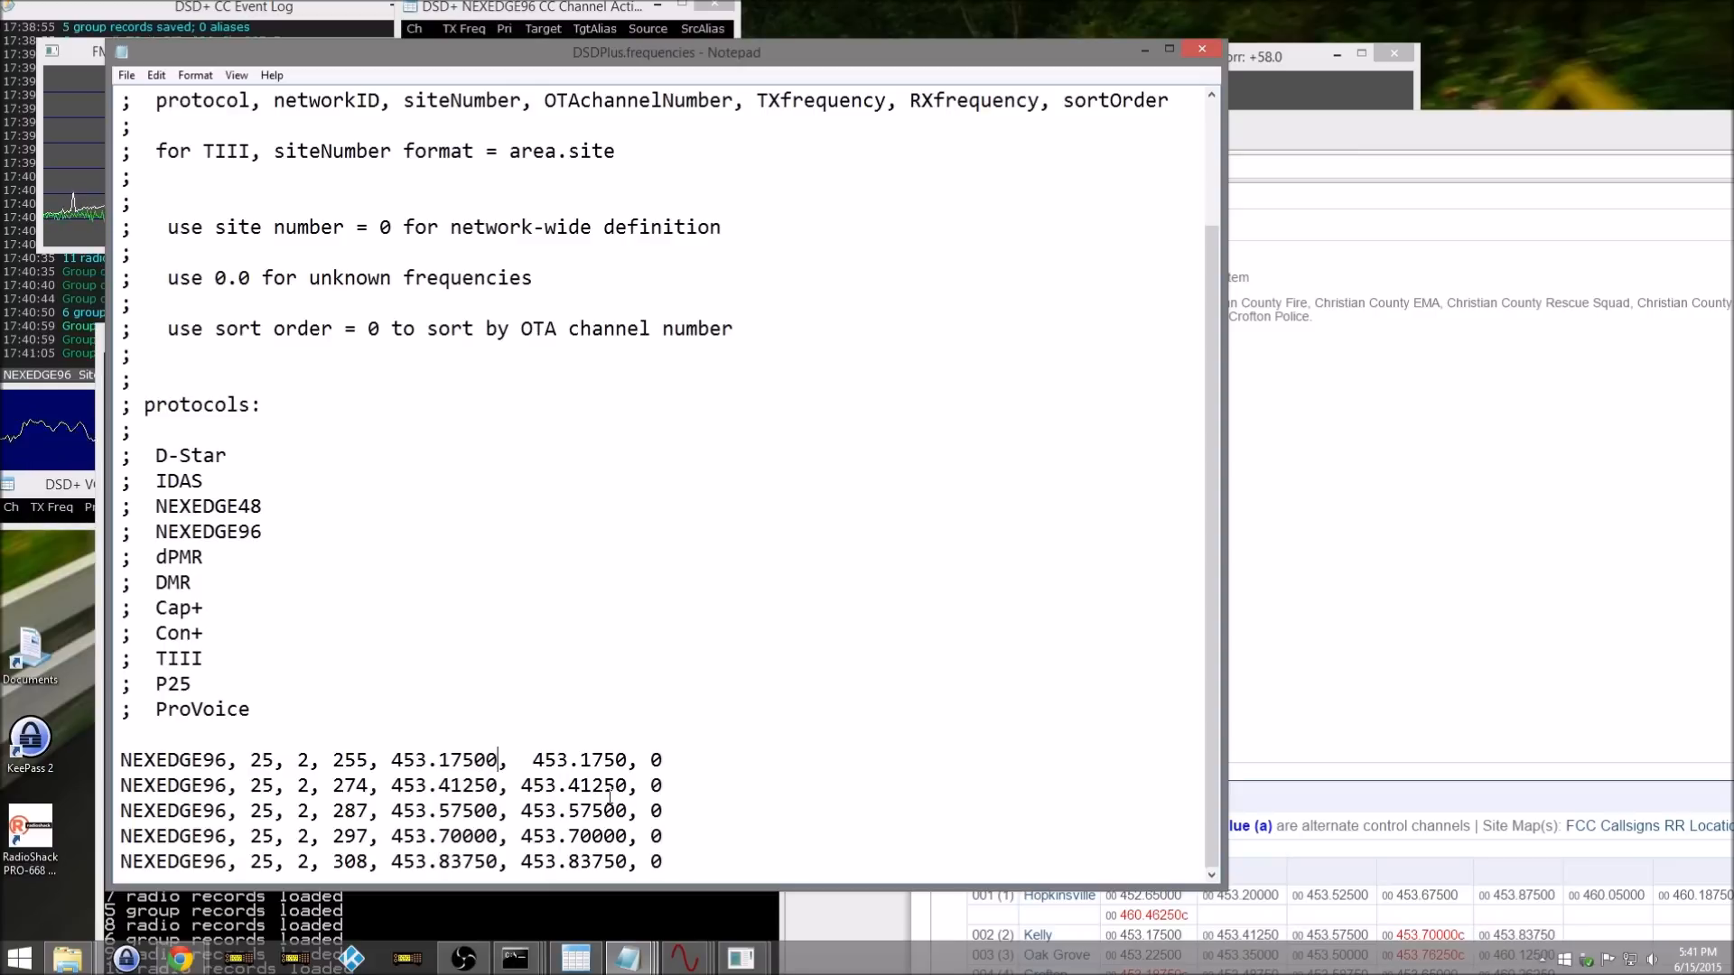
left_click(535, 765)
key("BackSpace")
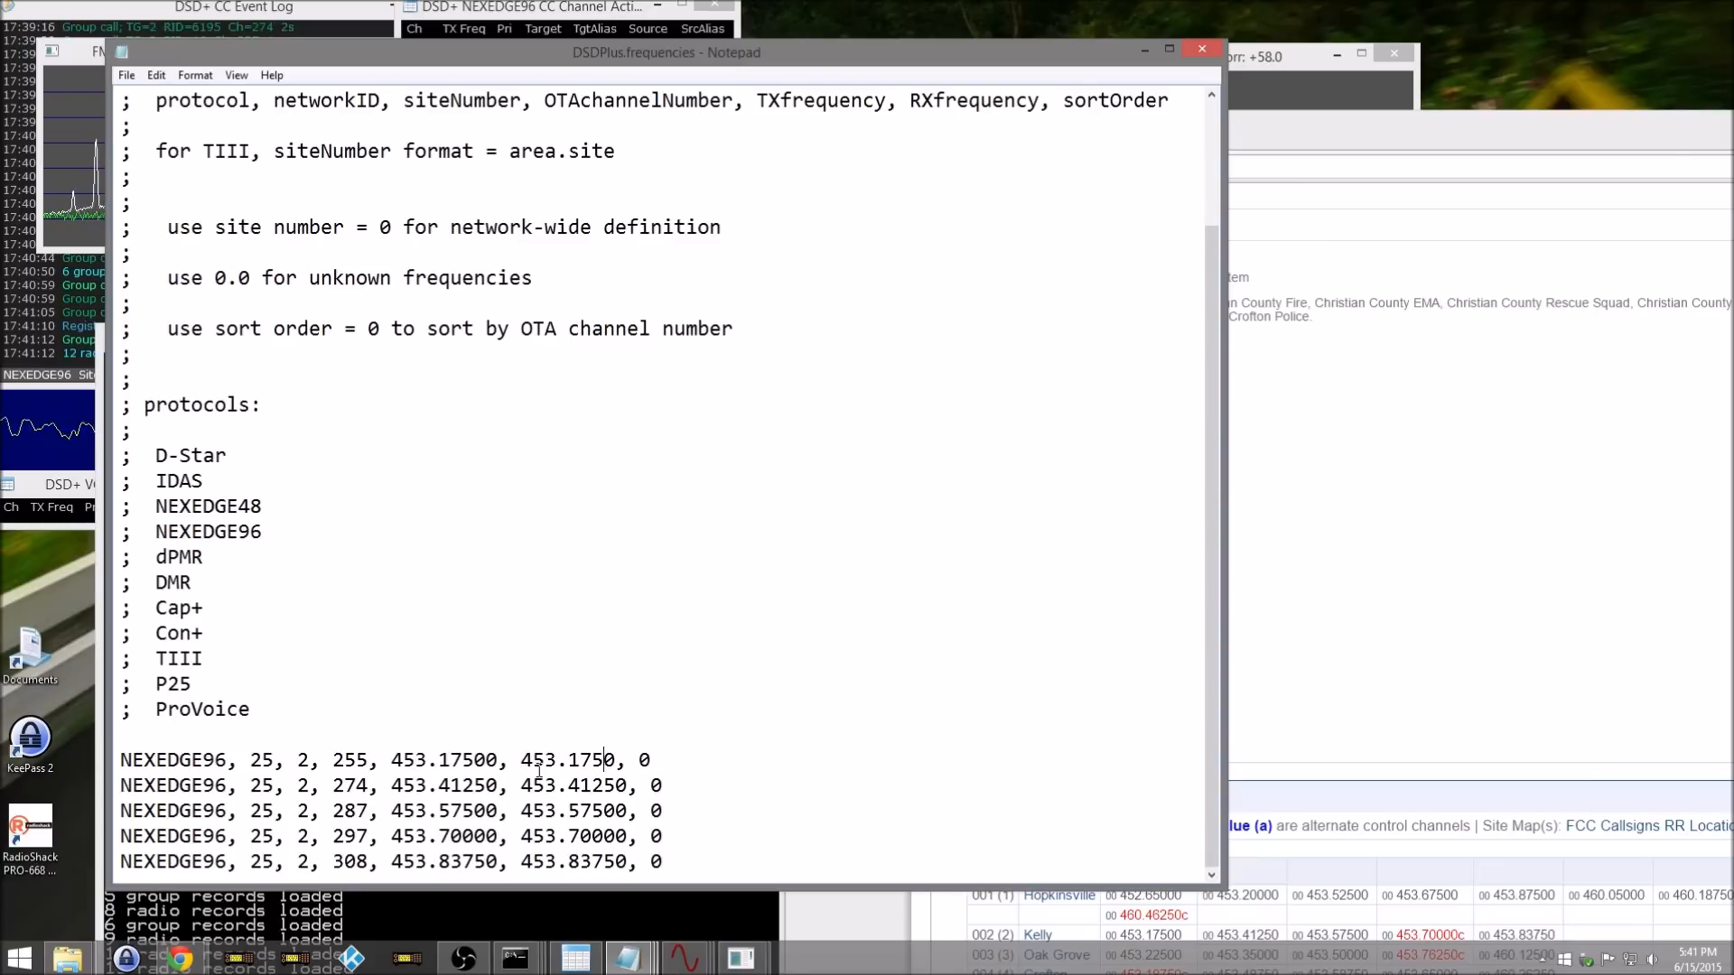
left_click(626, 761)
type("0")
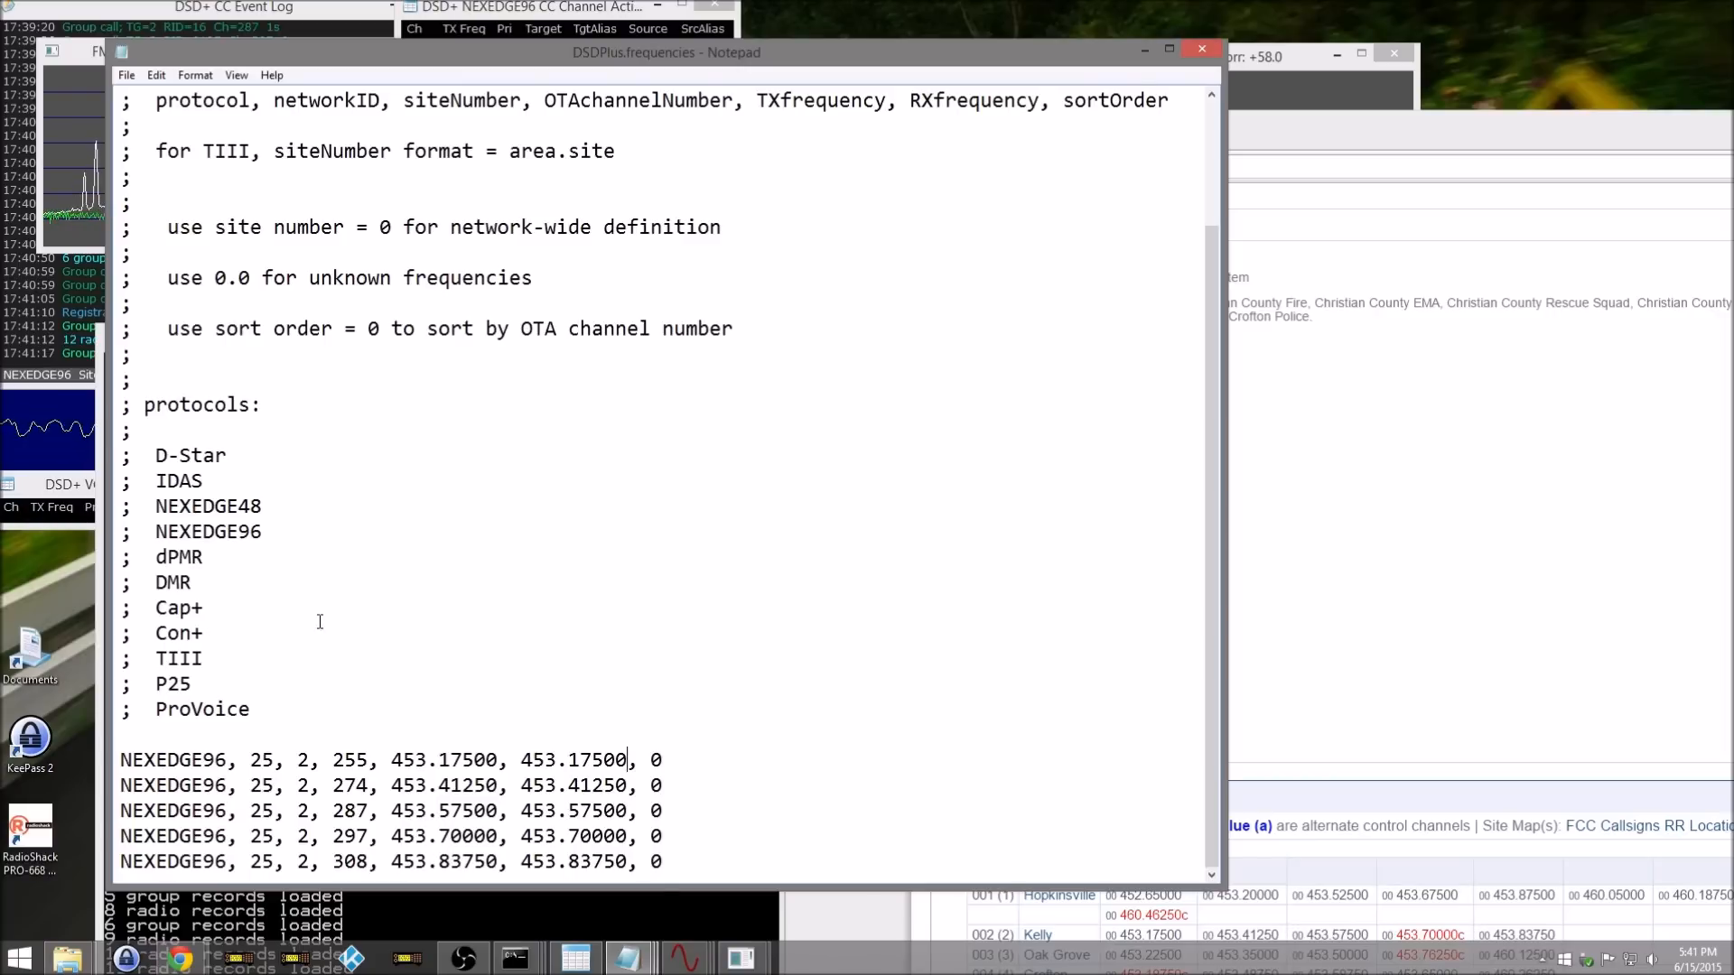
Step: Save DSDPlus.frequencies and close the file
left_click(126, 75)
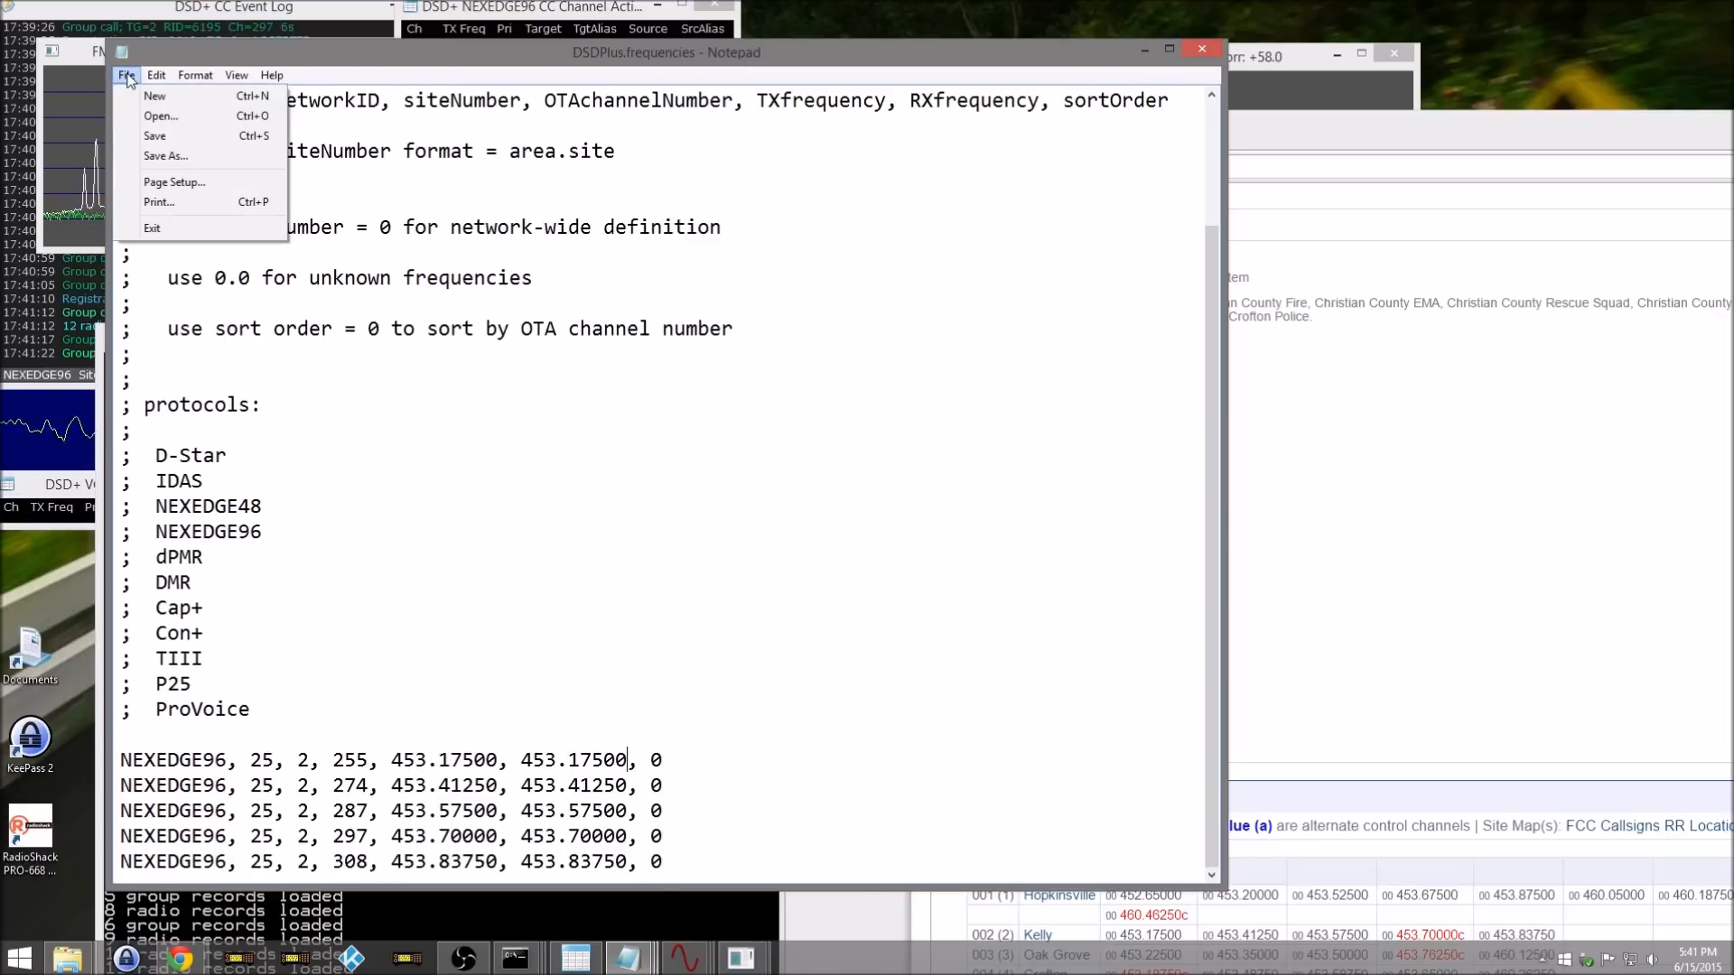
left_click(174, 138)
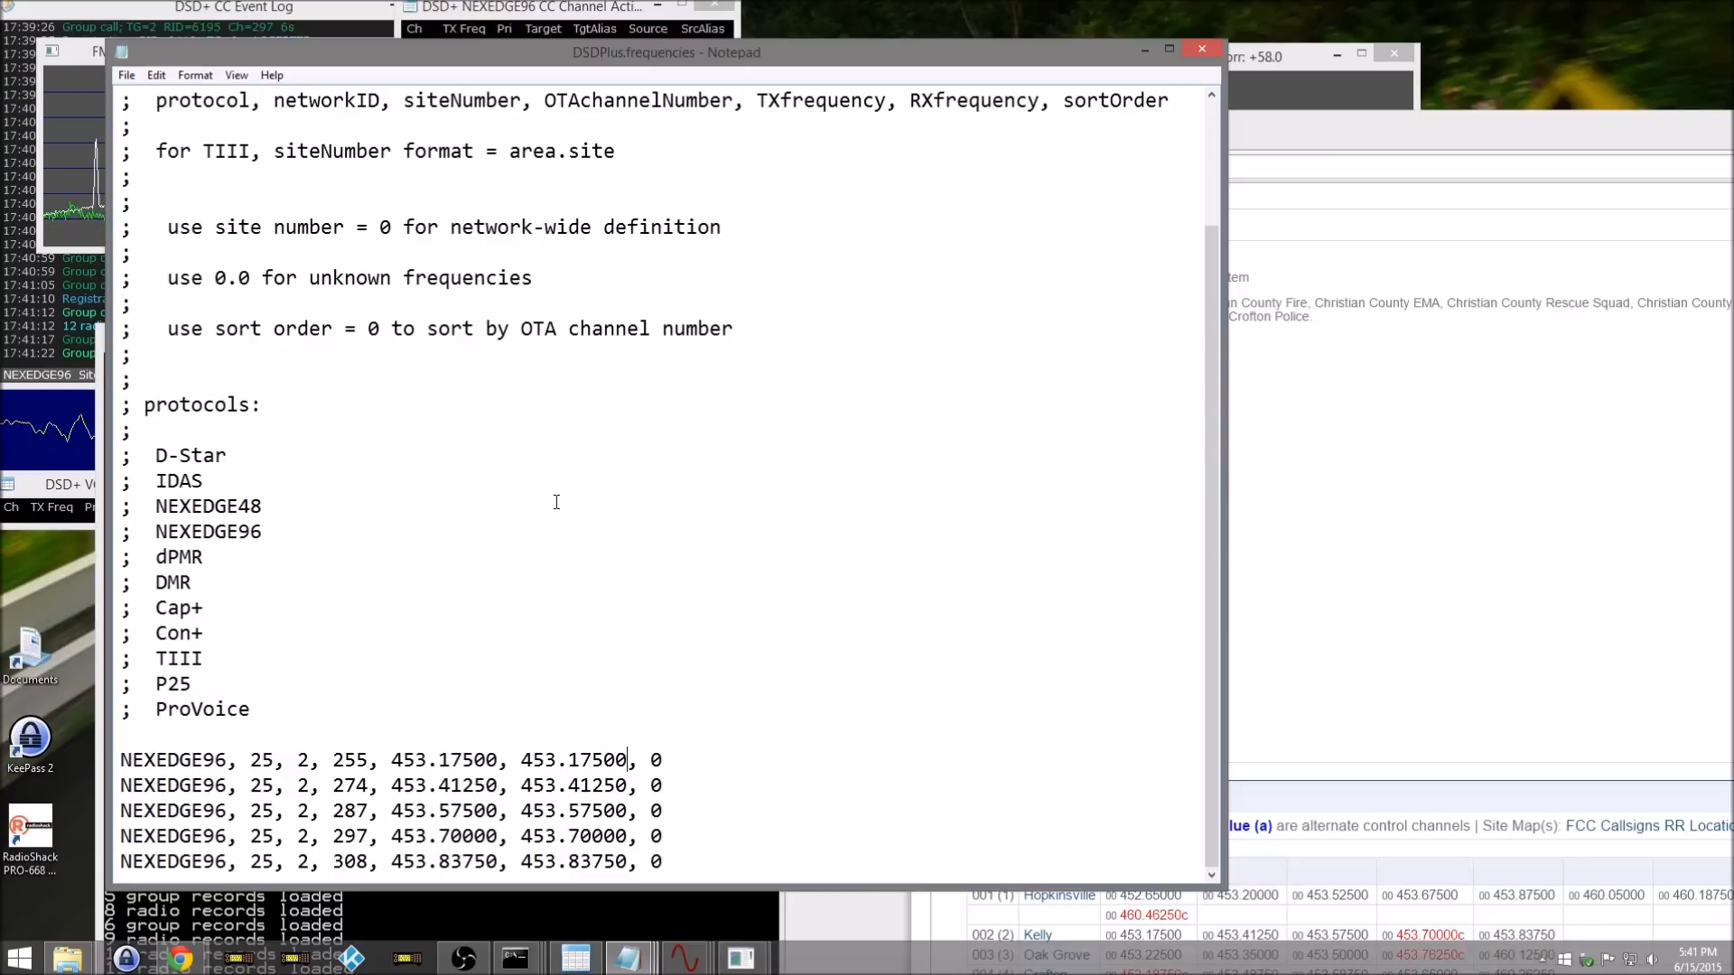
left_click(1217, 52)
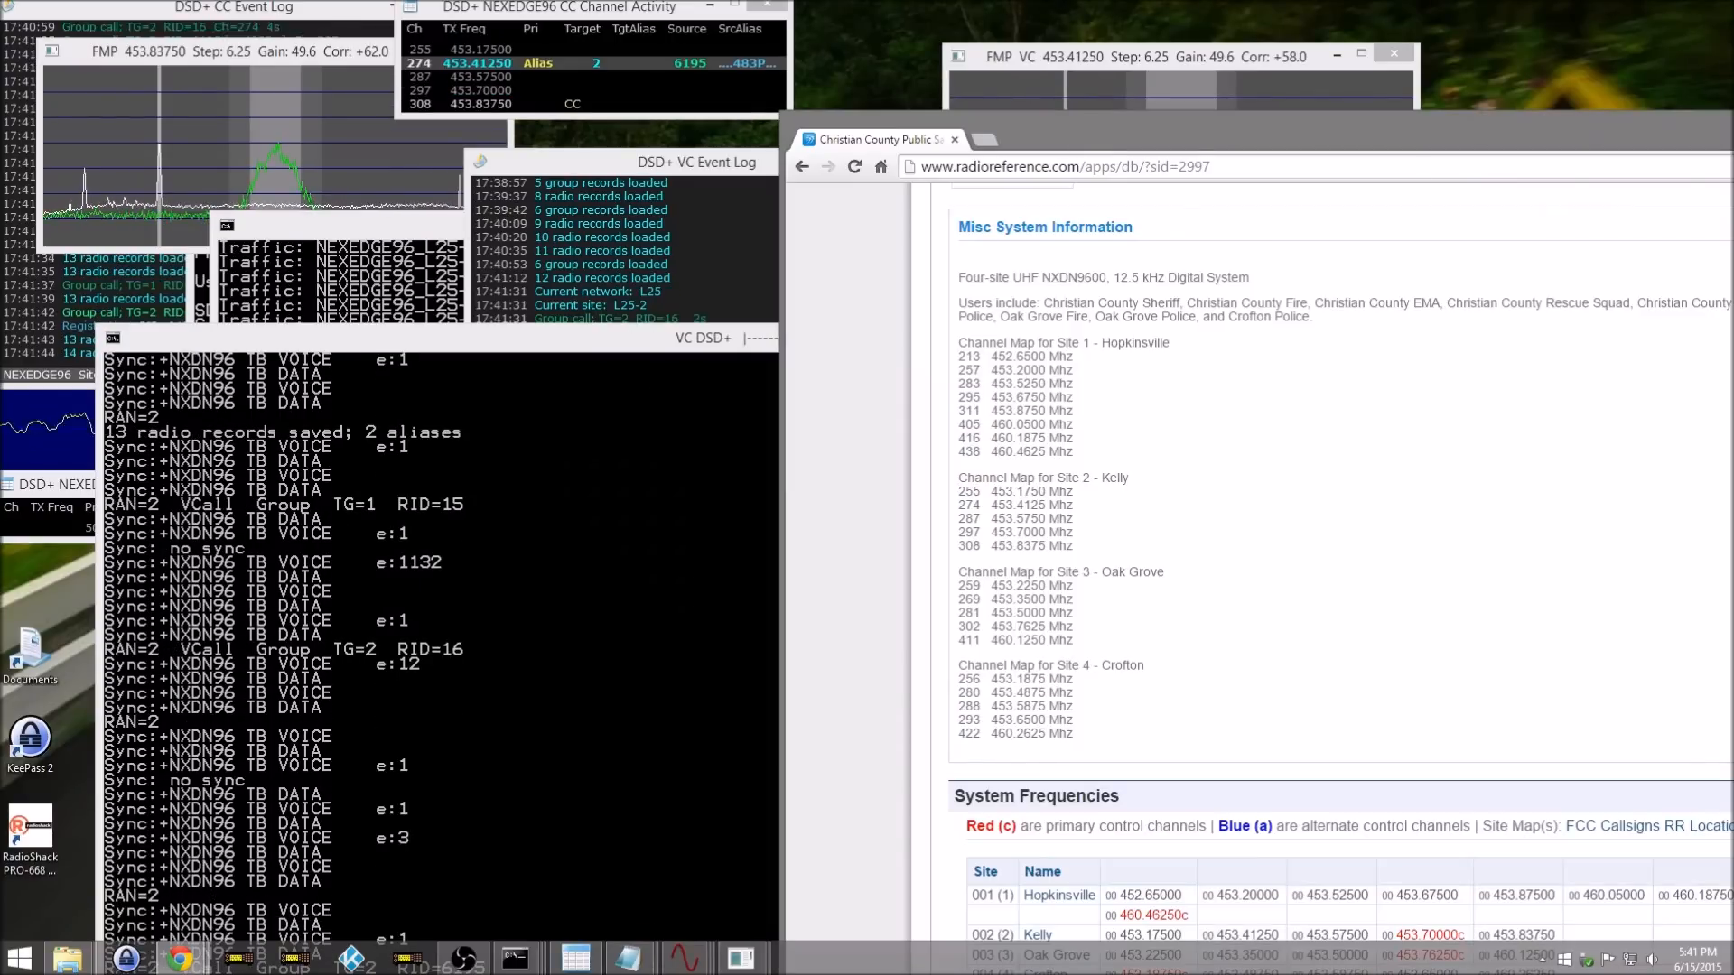
Step: Clear the browser out of the way, then narrow the VC DSD+ console and move it off the VC Event Log
left_click_drag(1415, 146, 1733, 624)
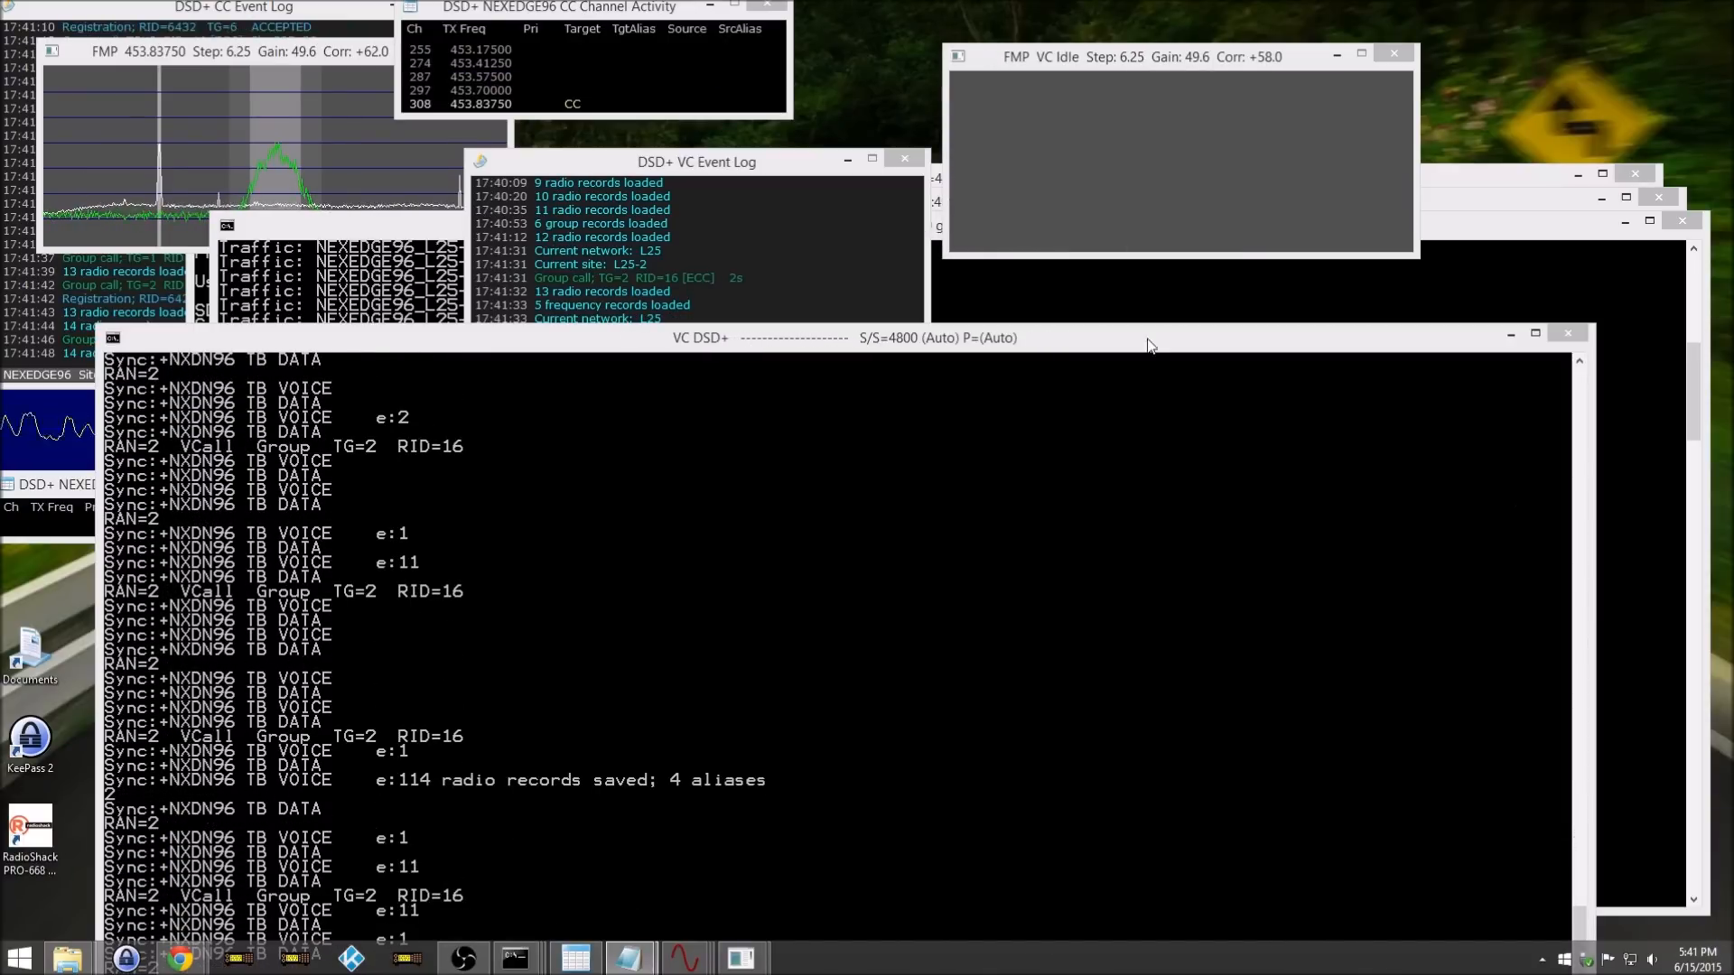
left_click(1032, 356)
left_click_drag(1032, 356, 1089, 196)
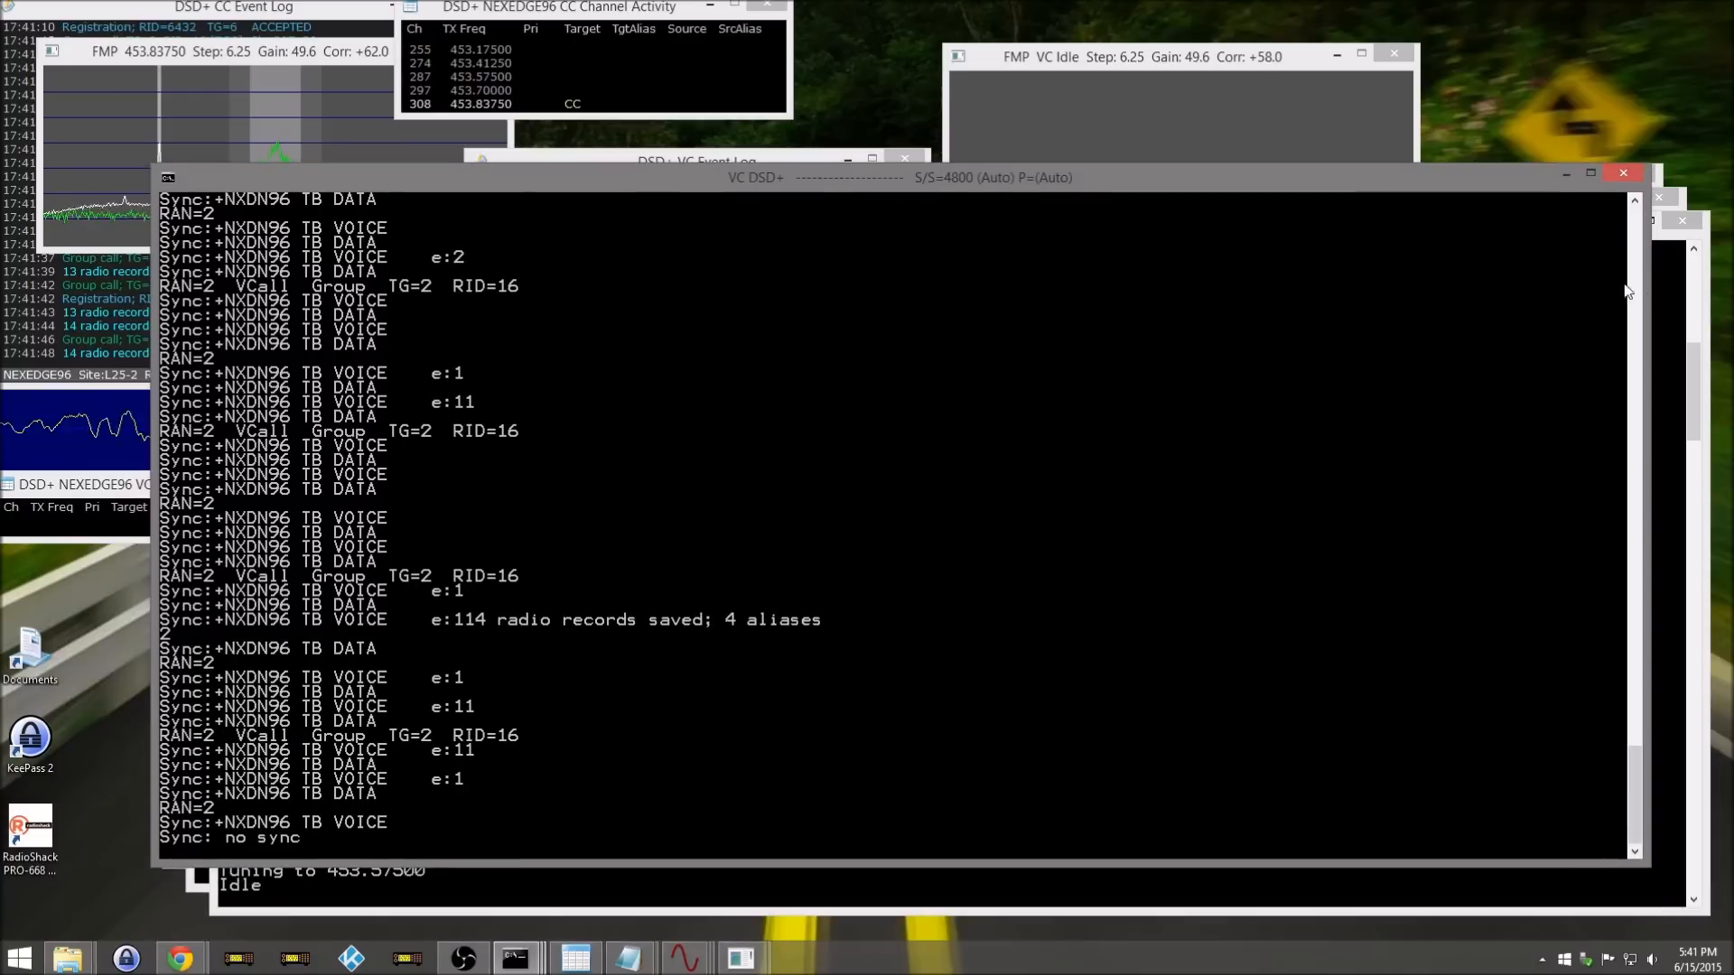
left_click_drag(1645, 282, 727, 280)
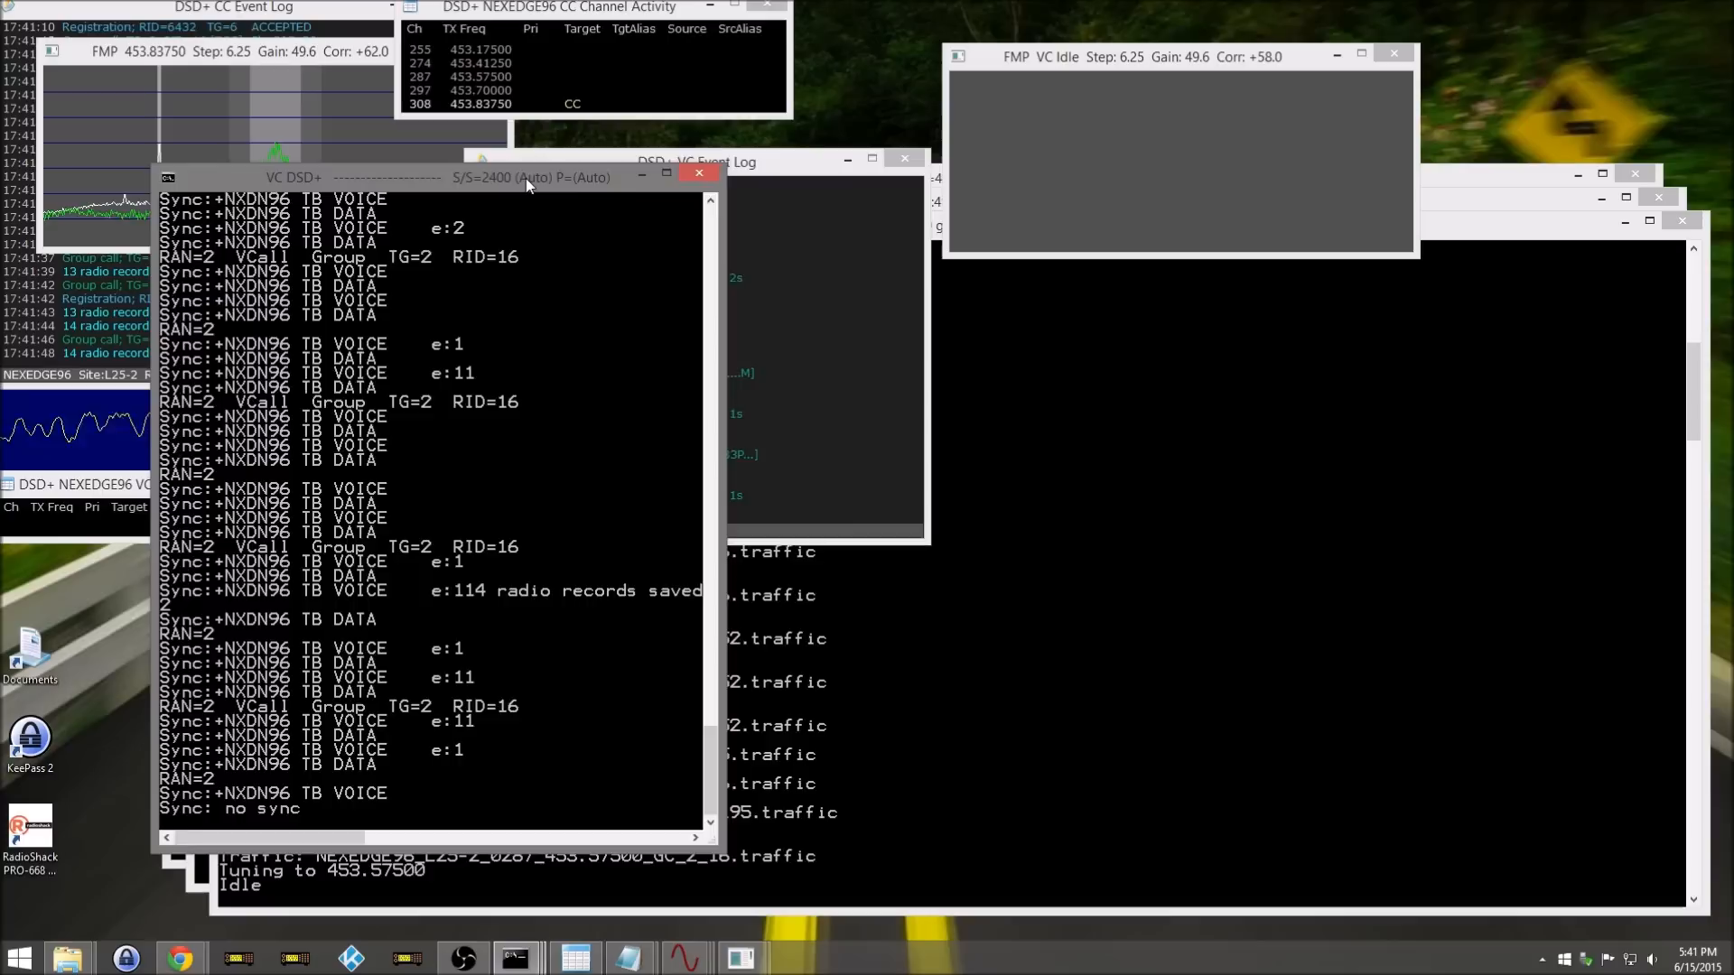
left_click_drag(526, 185, 1492, 246)
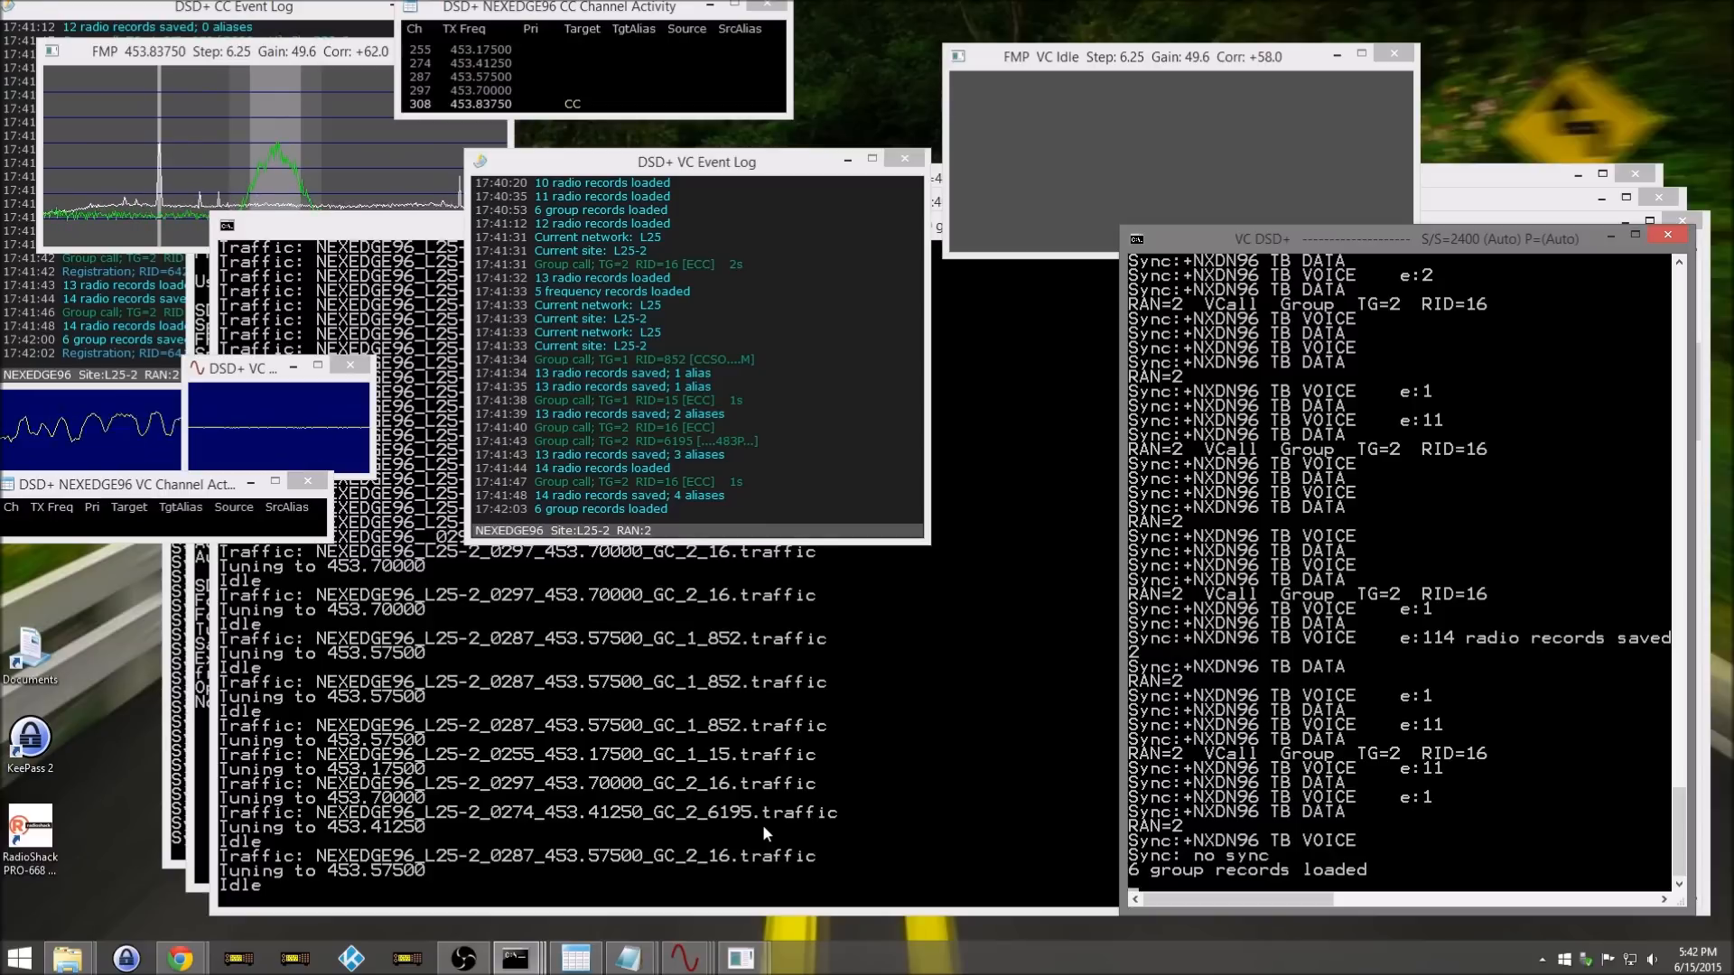
Step: Switch to the DSDPlus1p08t folder in File Explorer and open the DSDPlus.groups file
mouse_move(575, 957)
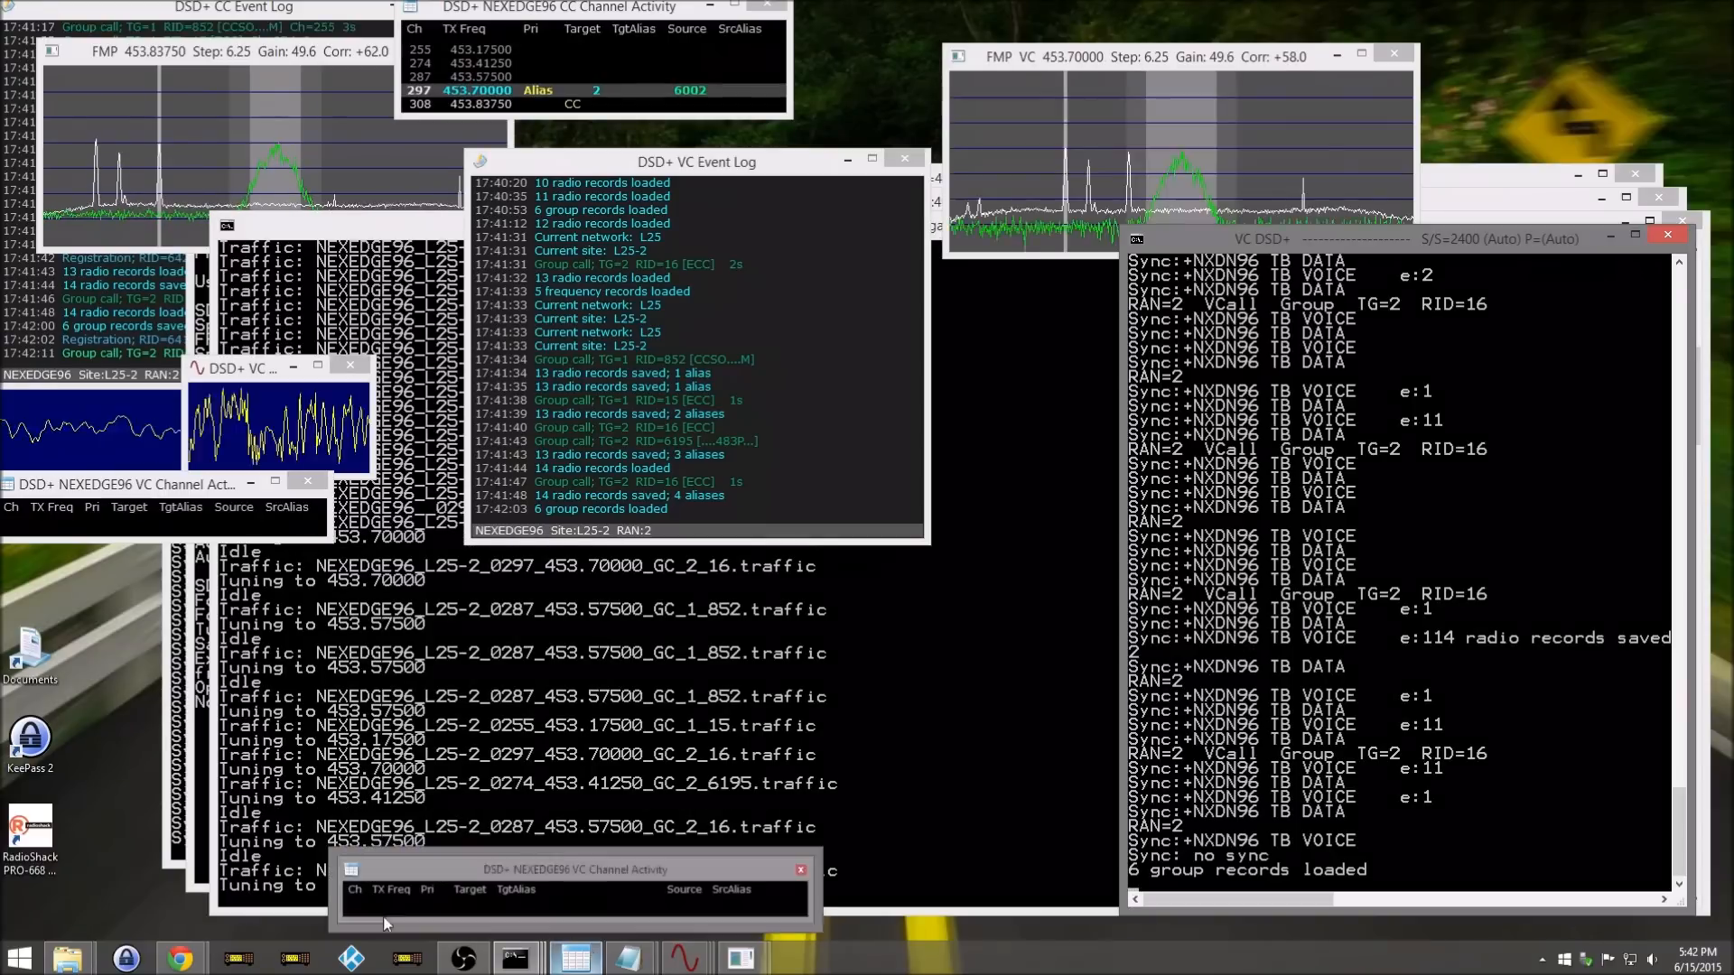
mouse_move(68, 957)
mouse_move(637, 762)
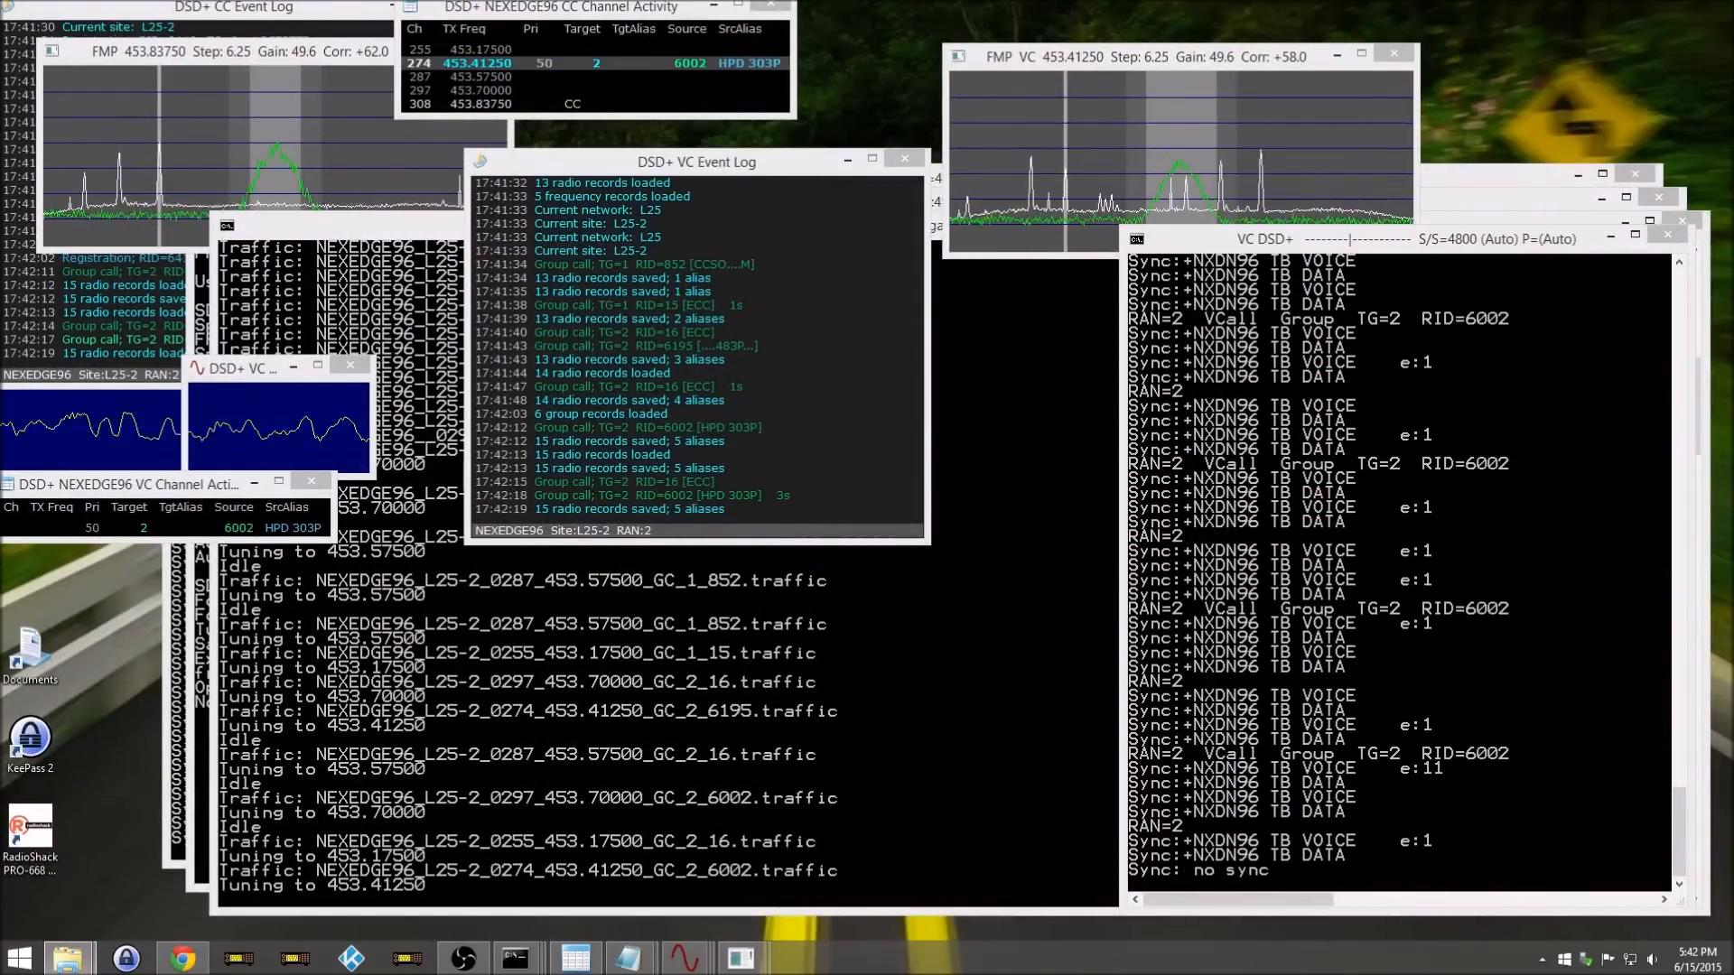
left_click_drag(1, 316, 984, 99)
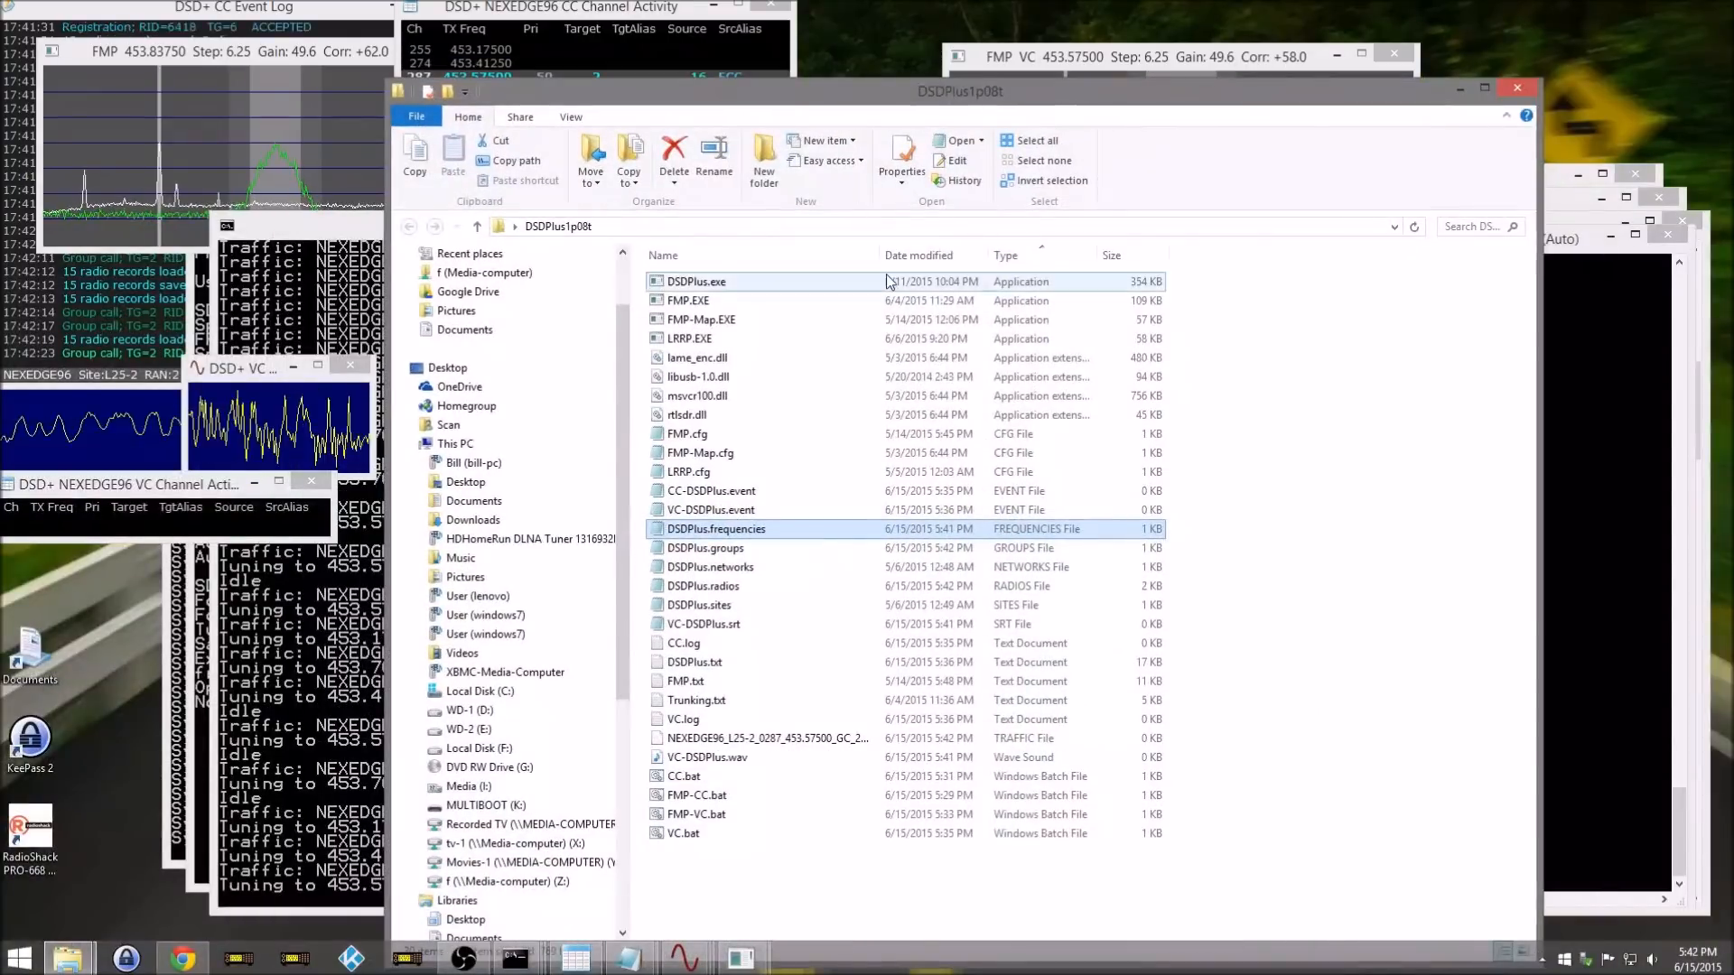
left_click(739, 549)
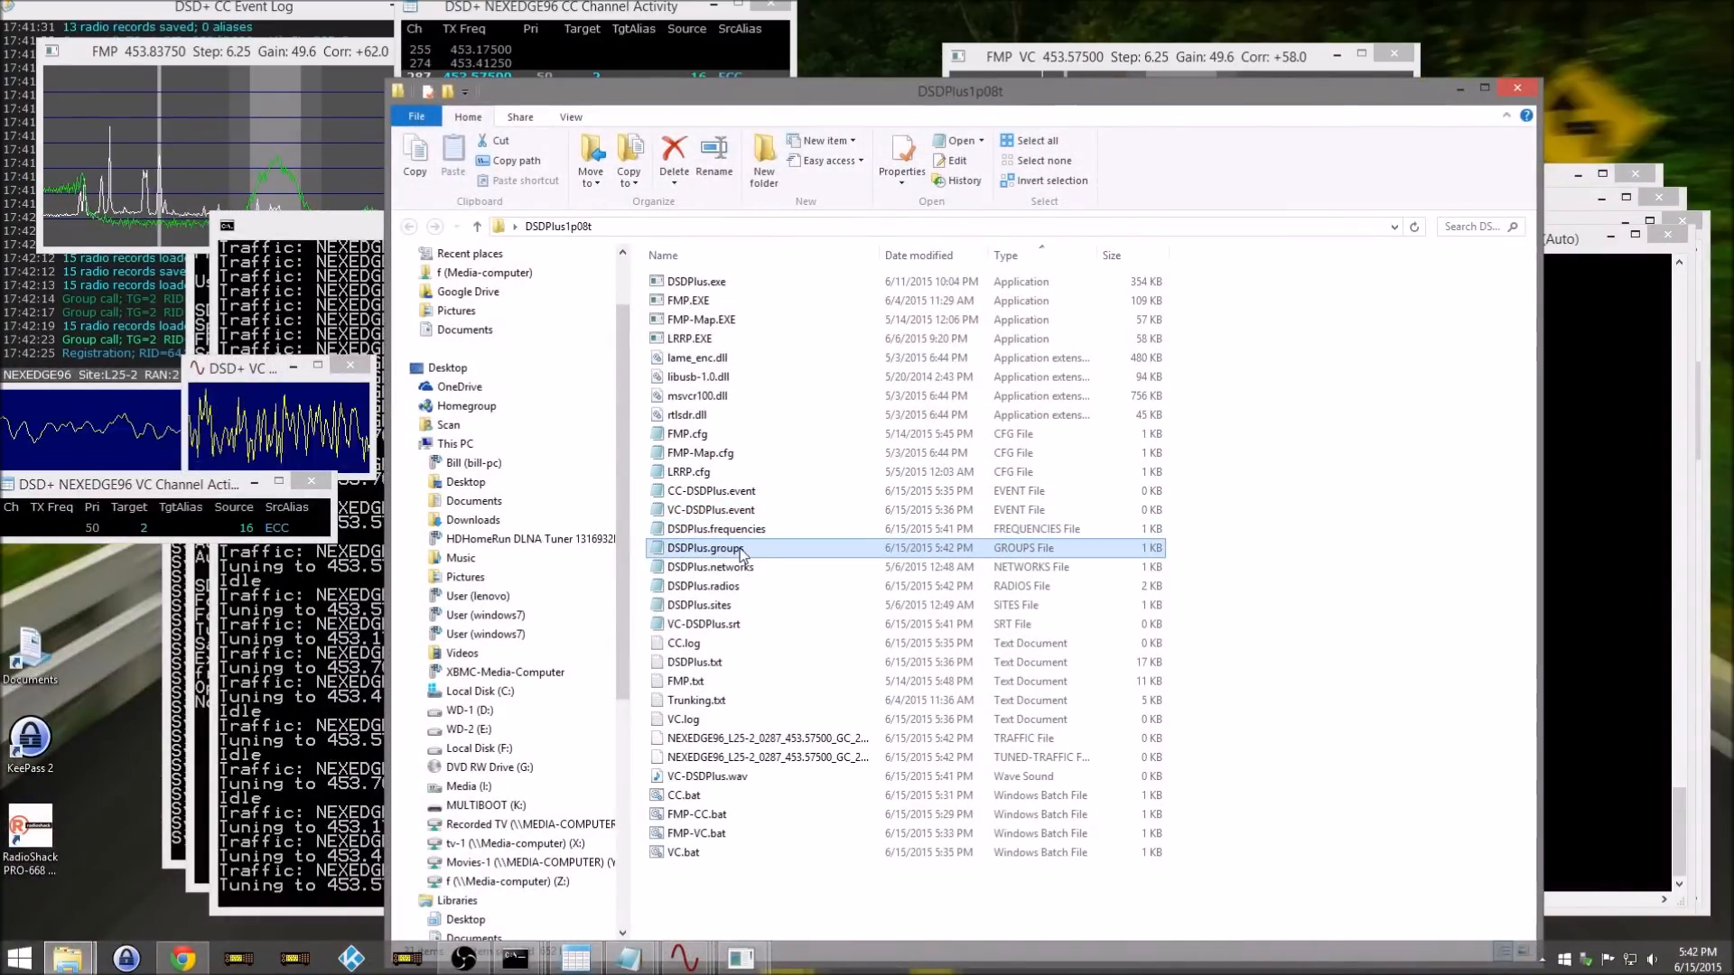
double_click(740, 549)
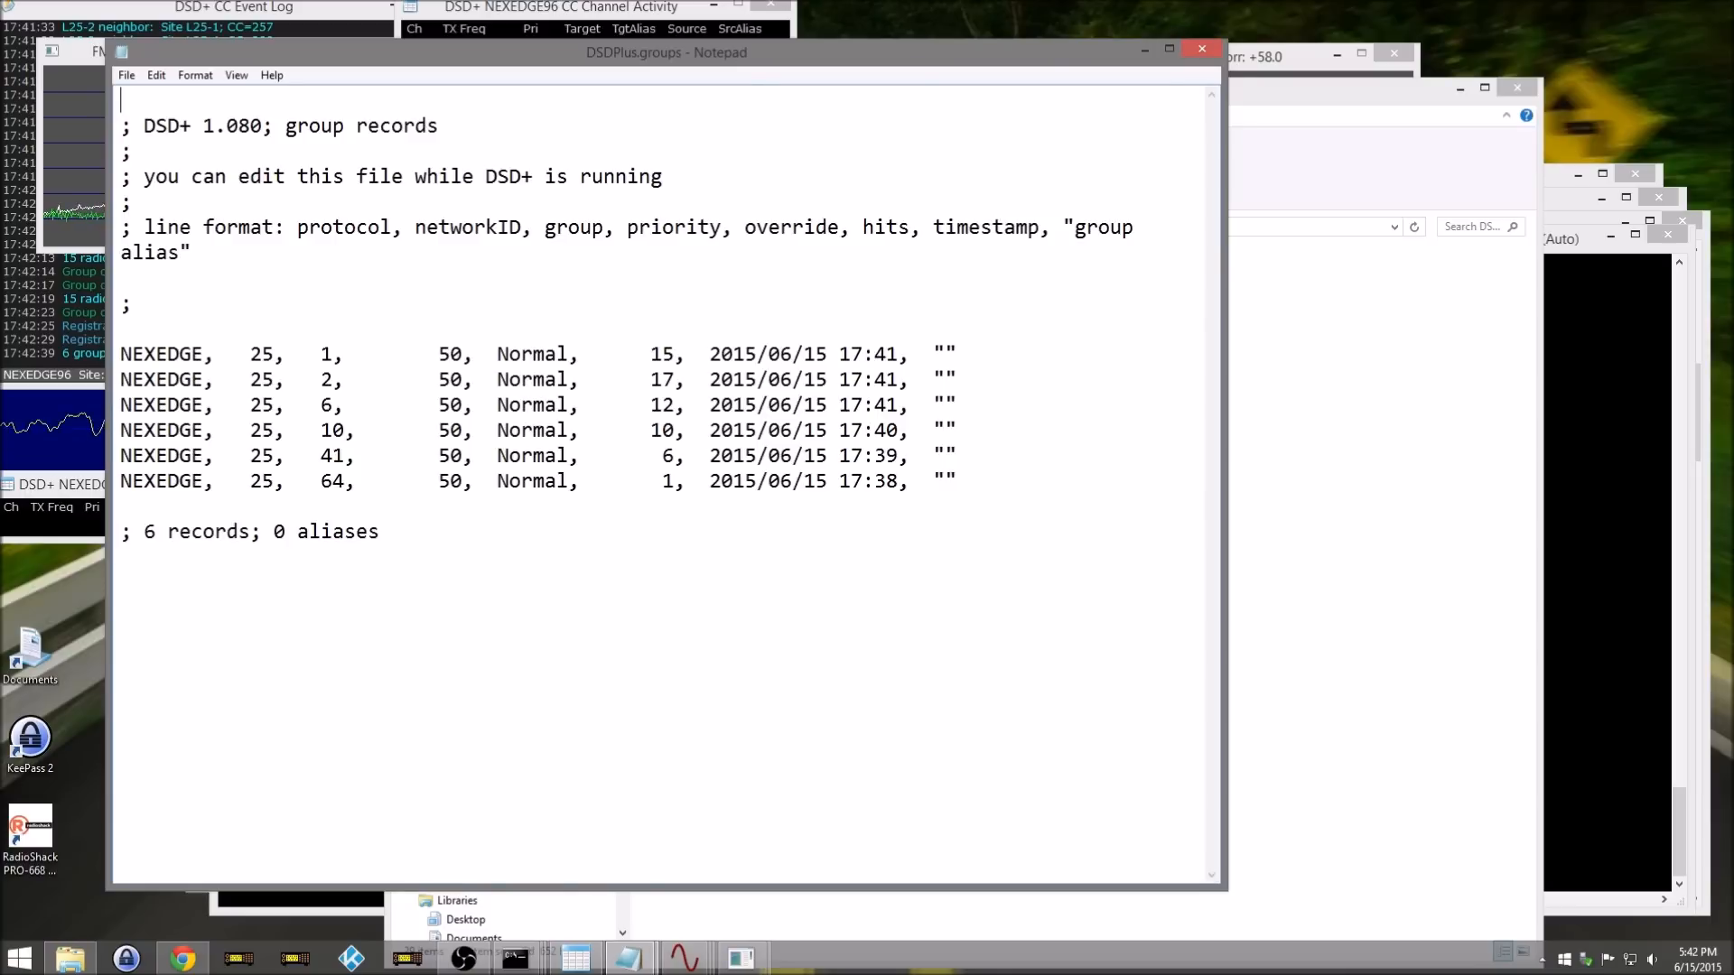
Step: Switch to the RadioReference page in Chrome and arrange its System Talkgroups section beside the DSDPlus.groups file
left_click(184, 959)
left_click_drag(1733, 508, 1175, 54)
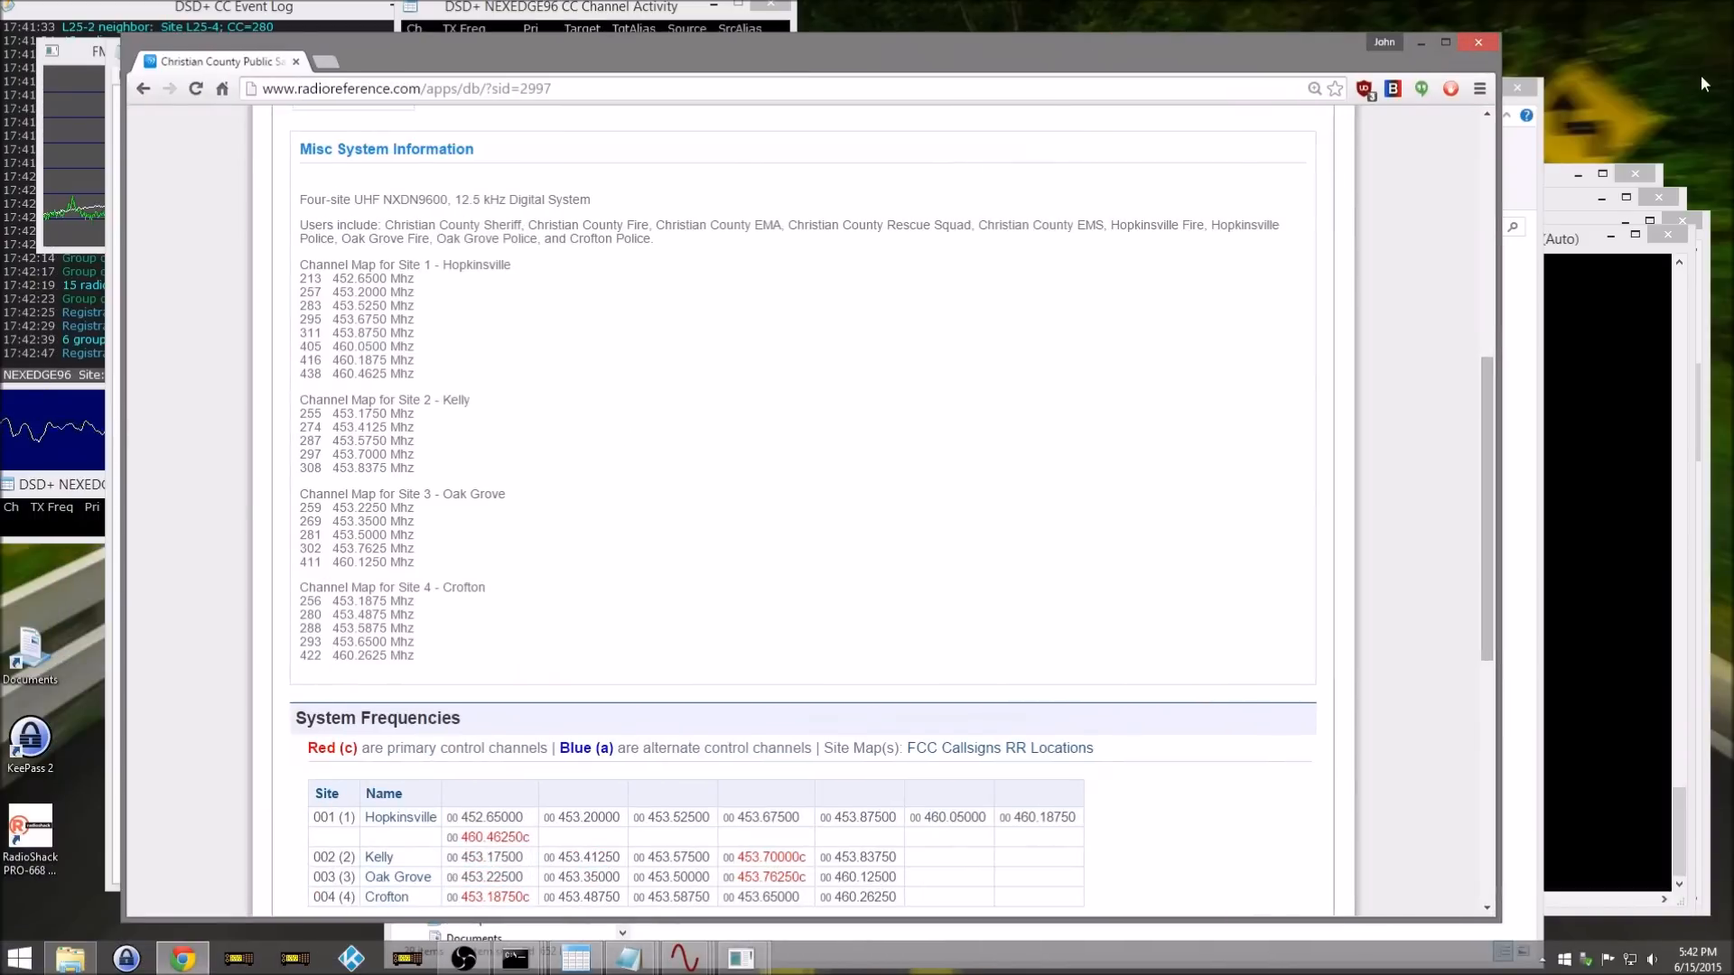
scroll(1273, 711, "down", 7)
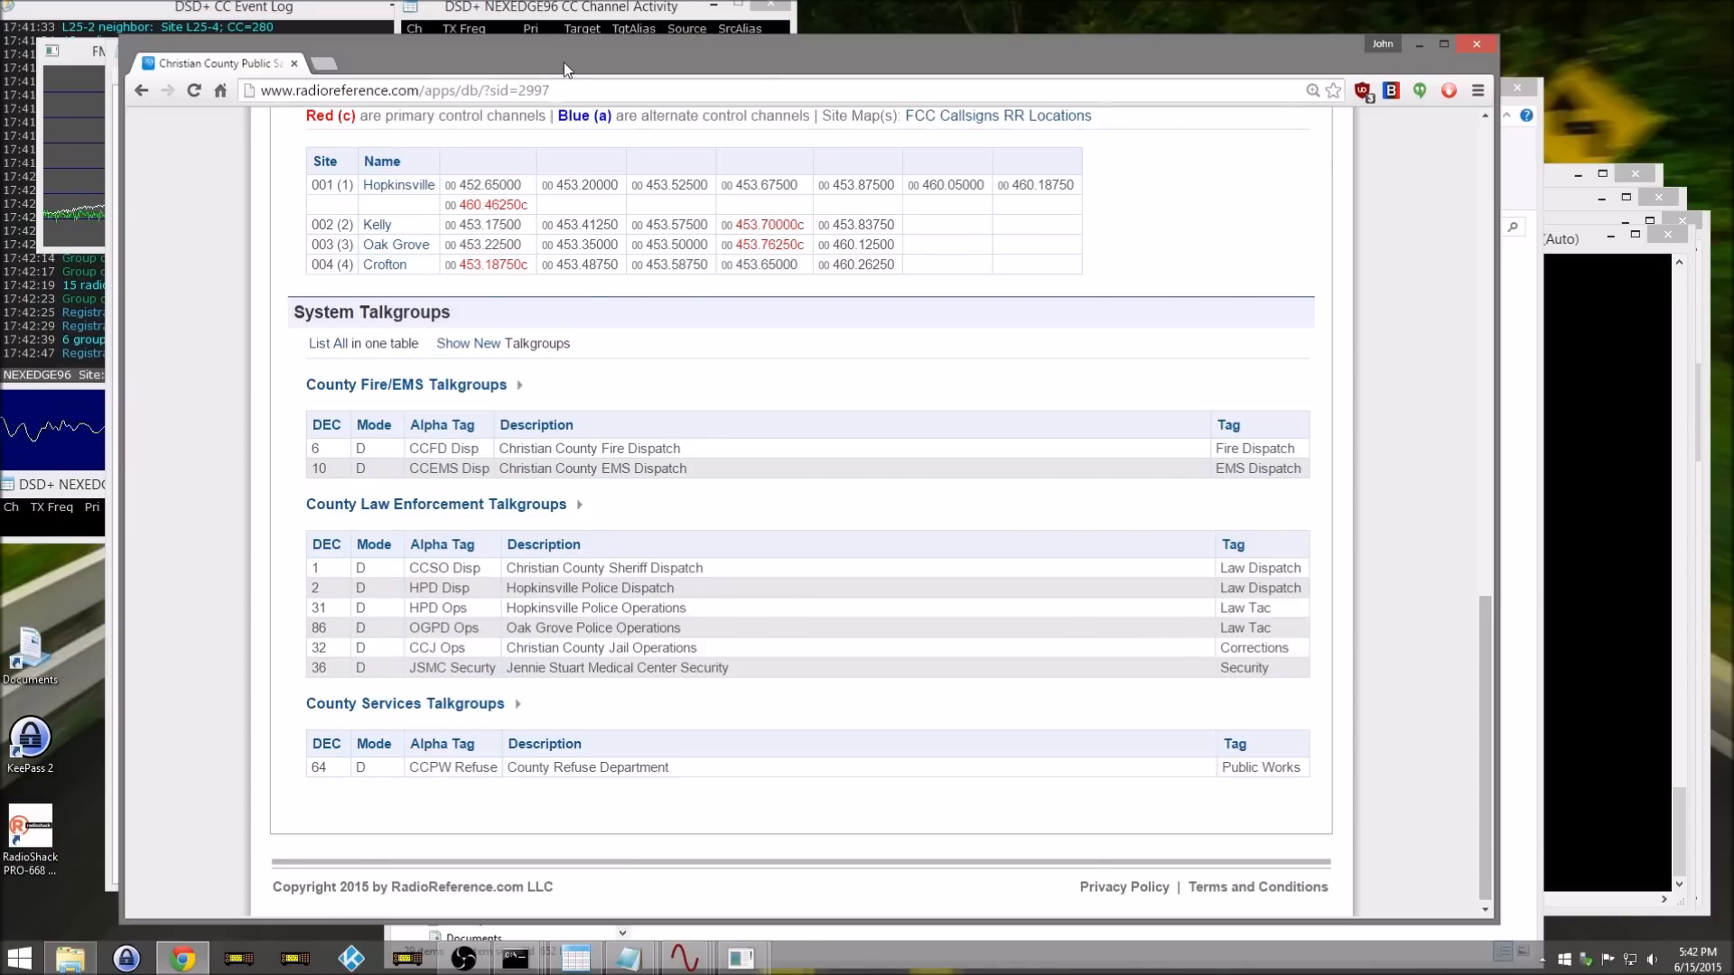
left_click_drag(563, 62, 1128, 81)
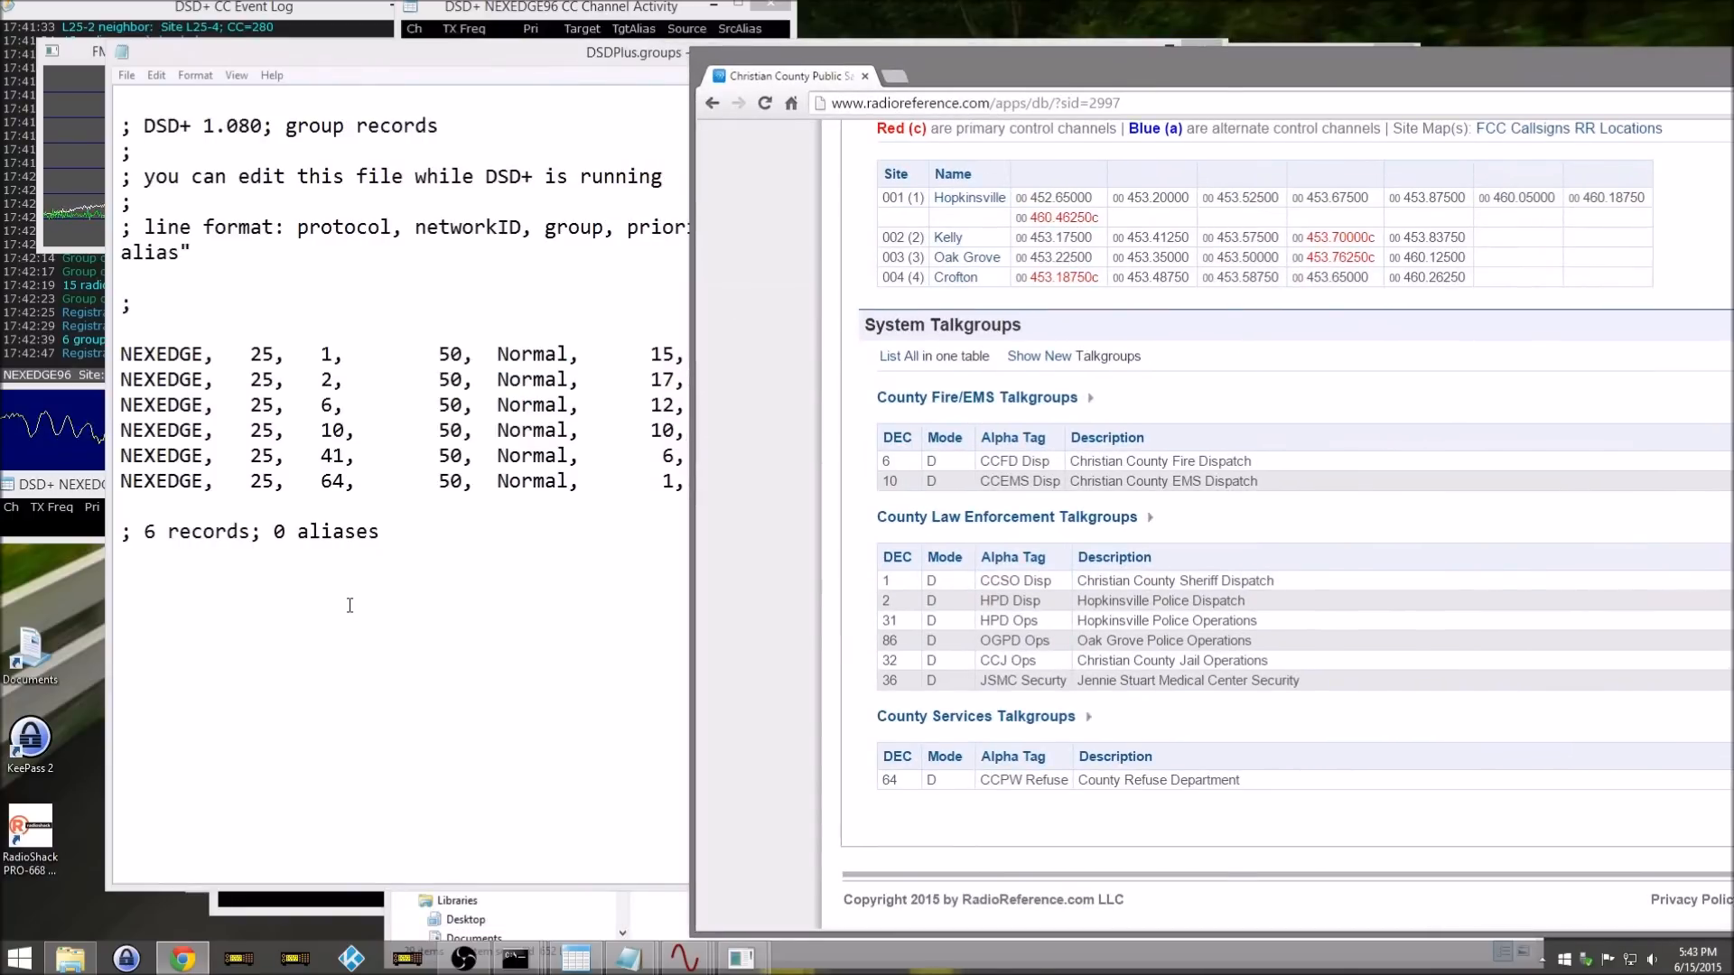
left_click(350, 605)
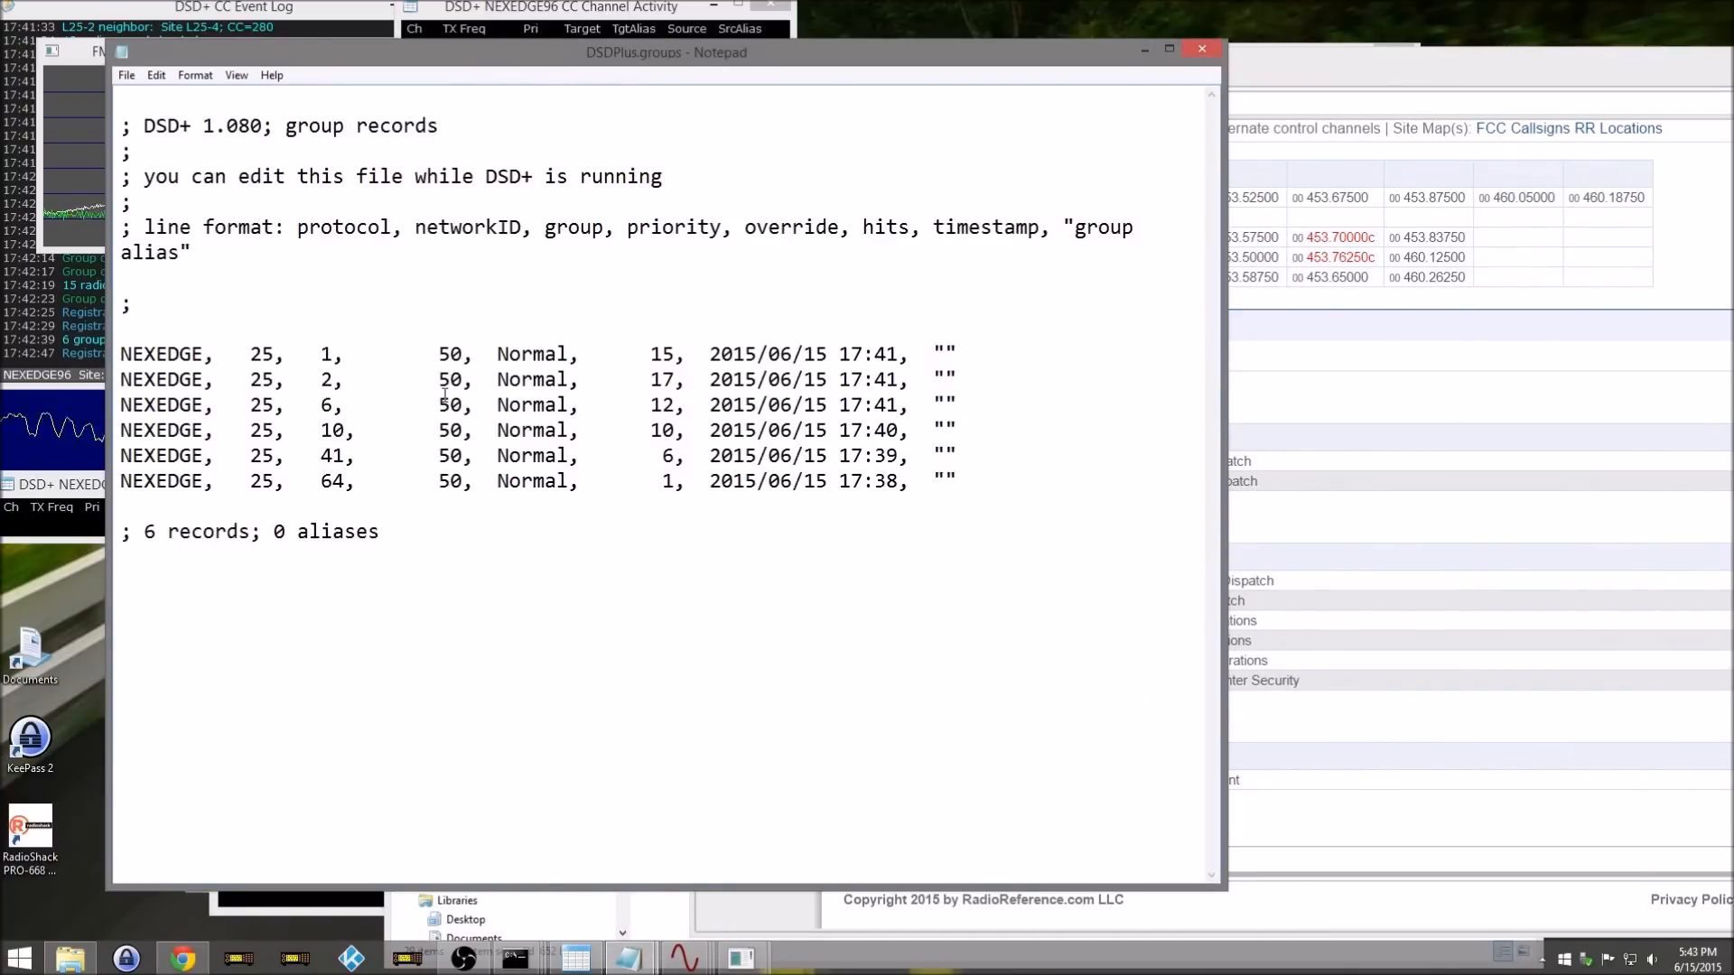
left_click(1300, 492)
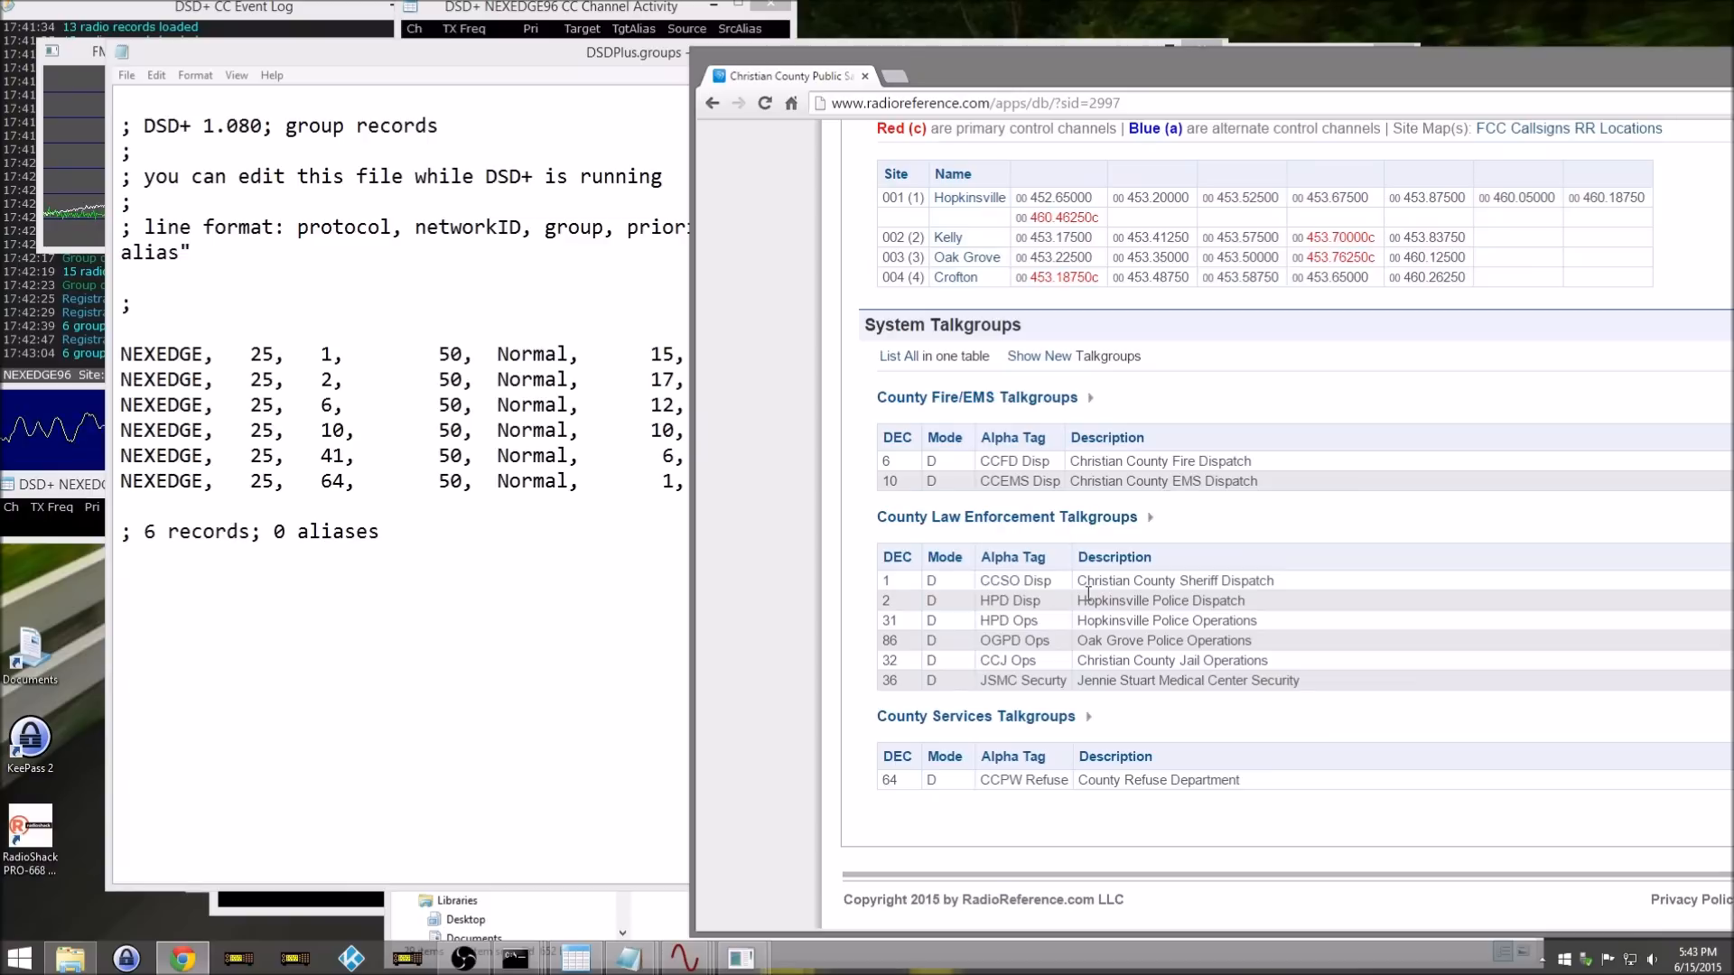
Step: Copy "Christian County Sheriff Dispatch" from RadioReference into the alias of group 1 in DSDPlus.groups and save the file
left_click_drag(1075, 581, 1279, 581)
right_click(1256, 580)
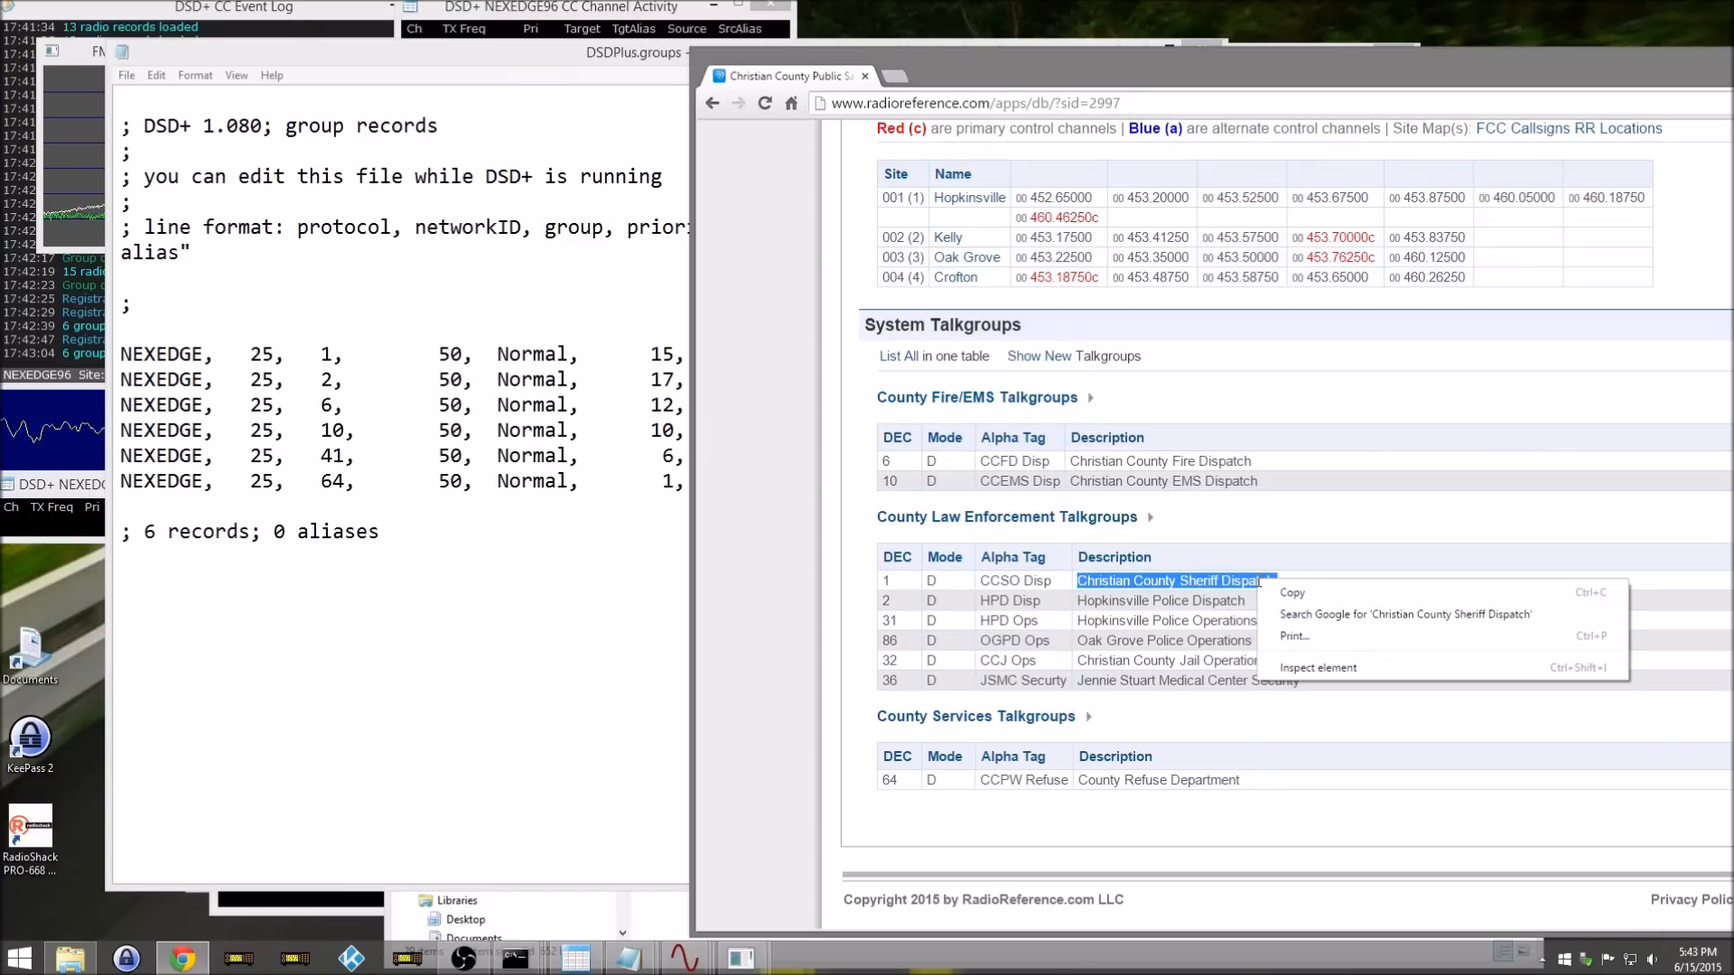
left_click(1283, 590)
left_click(588, 572)
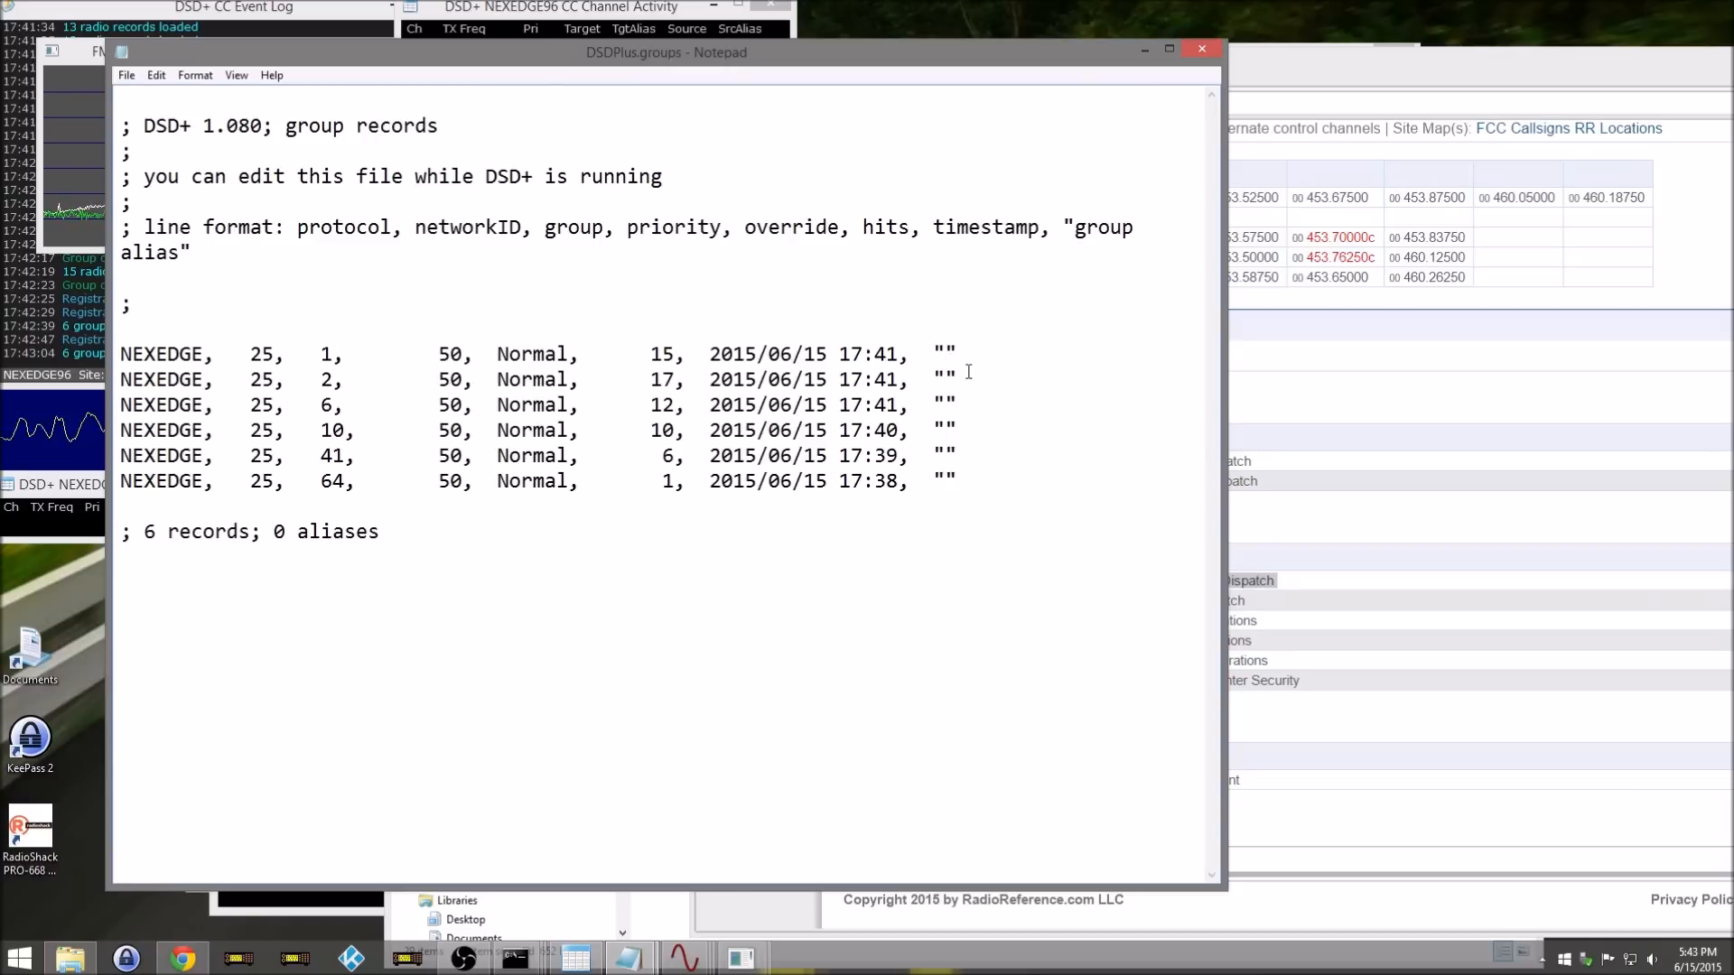
key("ctrl+v")
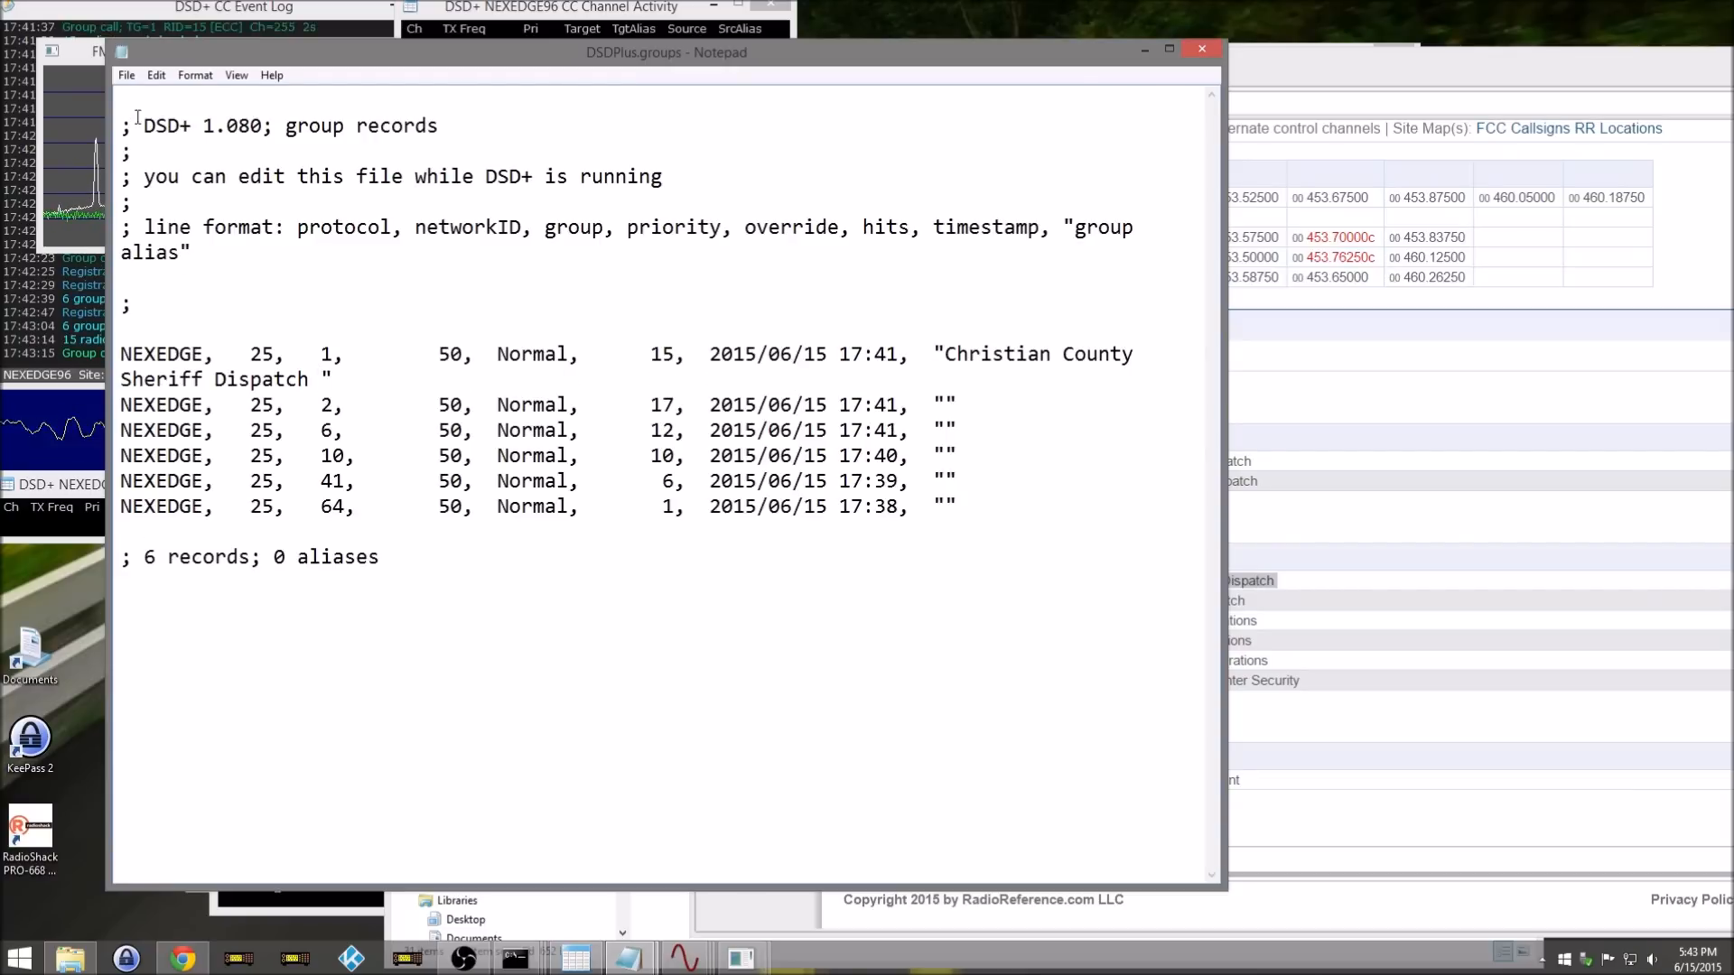
left_click(126, 75)
left_click(146, 131)
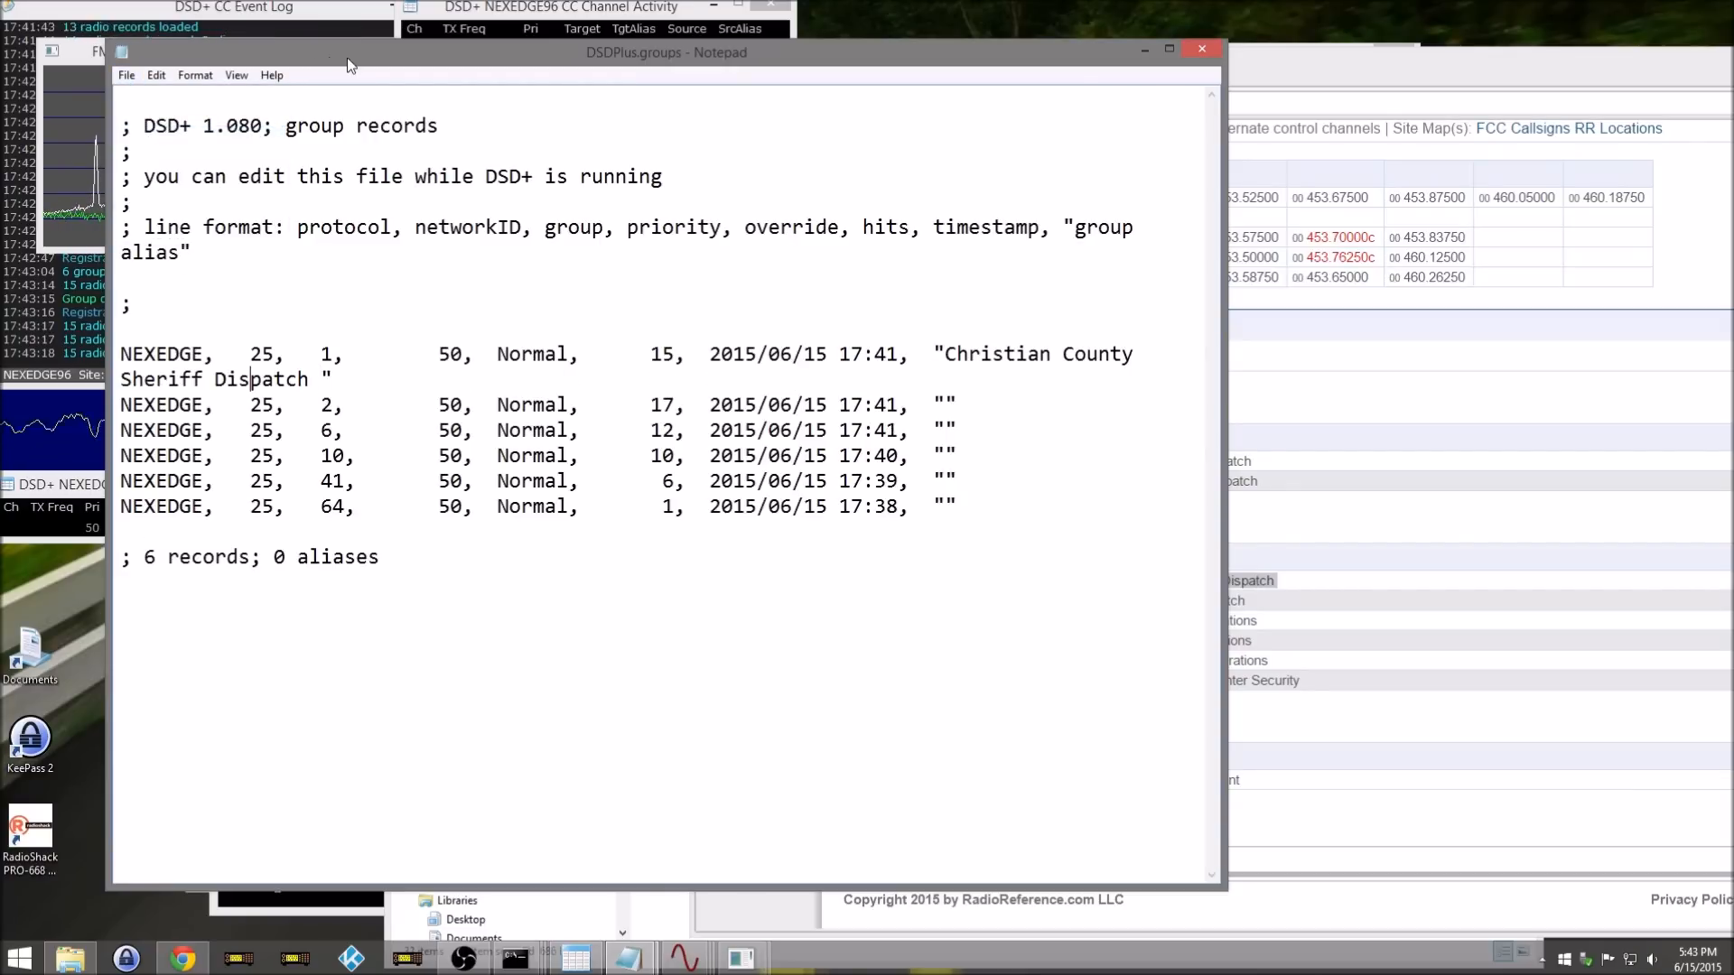
Step: Move the DSDPlus.groups window clear of the NEXEDGE96 CC Channel Activity window and bring that window forward to check the group alias
left_click_drag(347, 57, 382, 245)
left_click(529, 18)
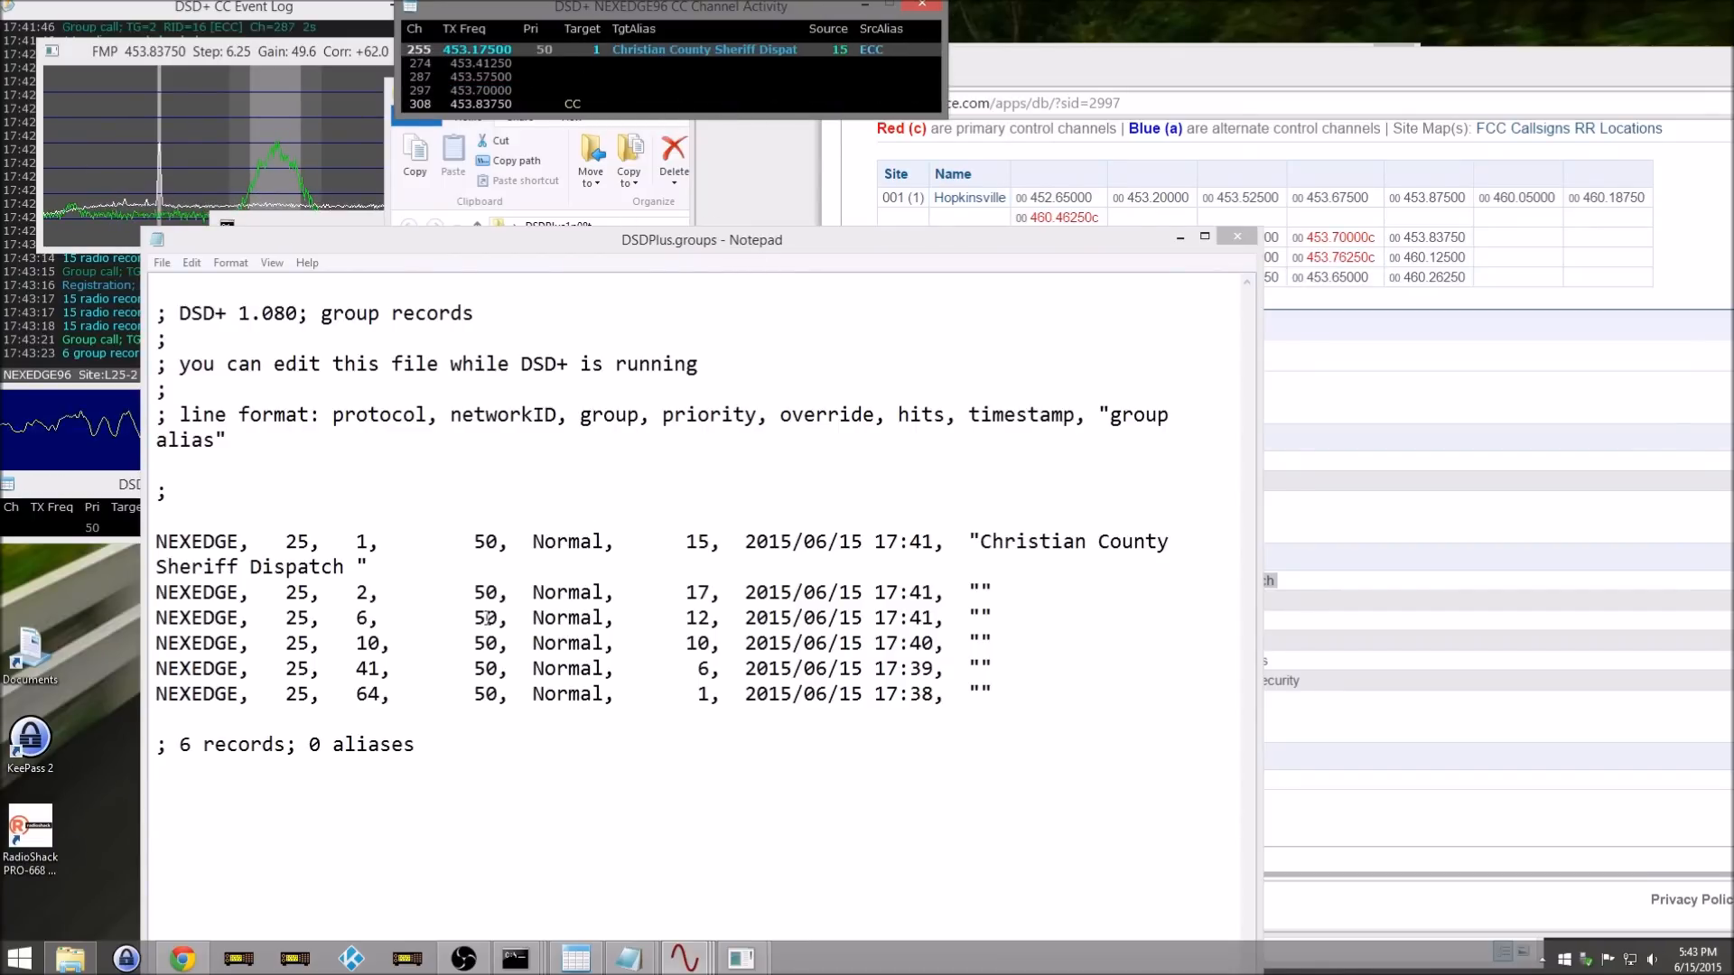
left_click(369, 593)
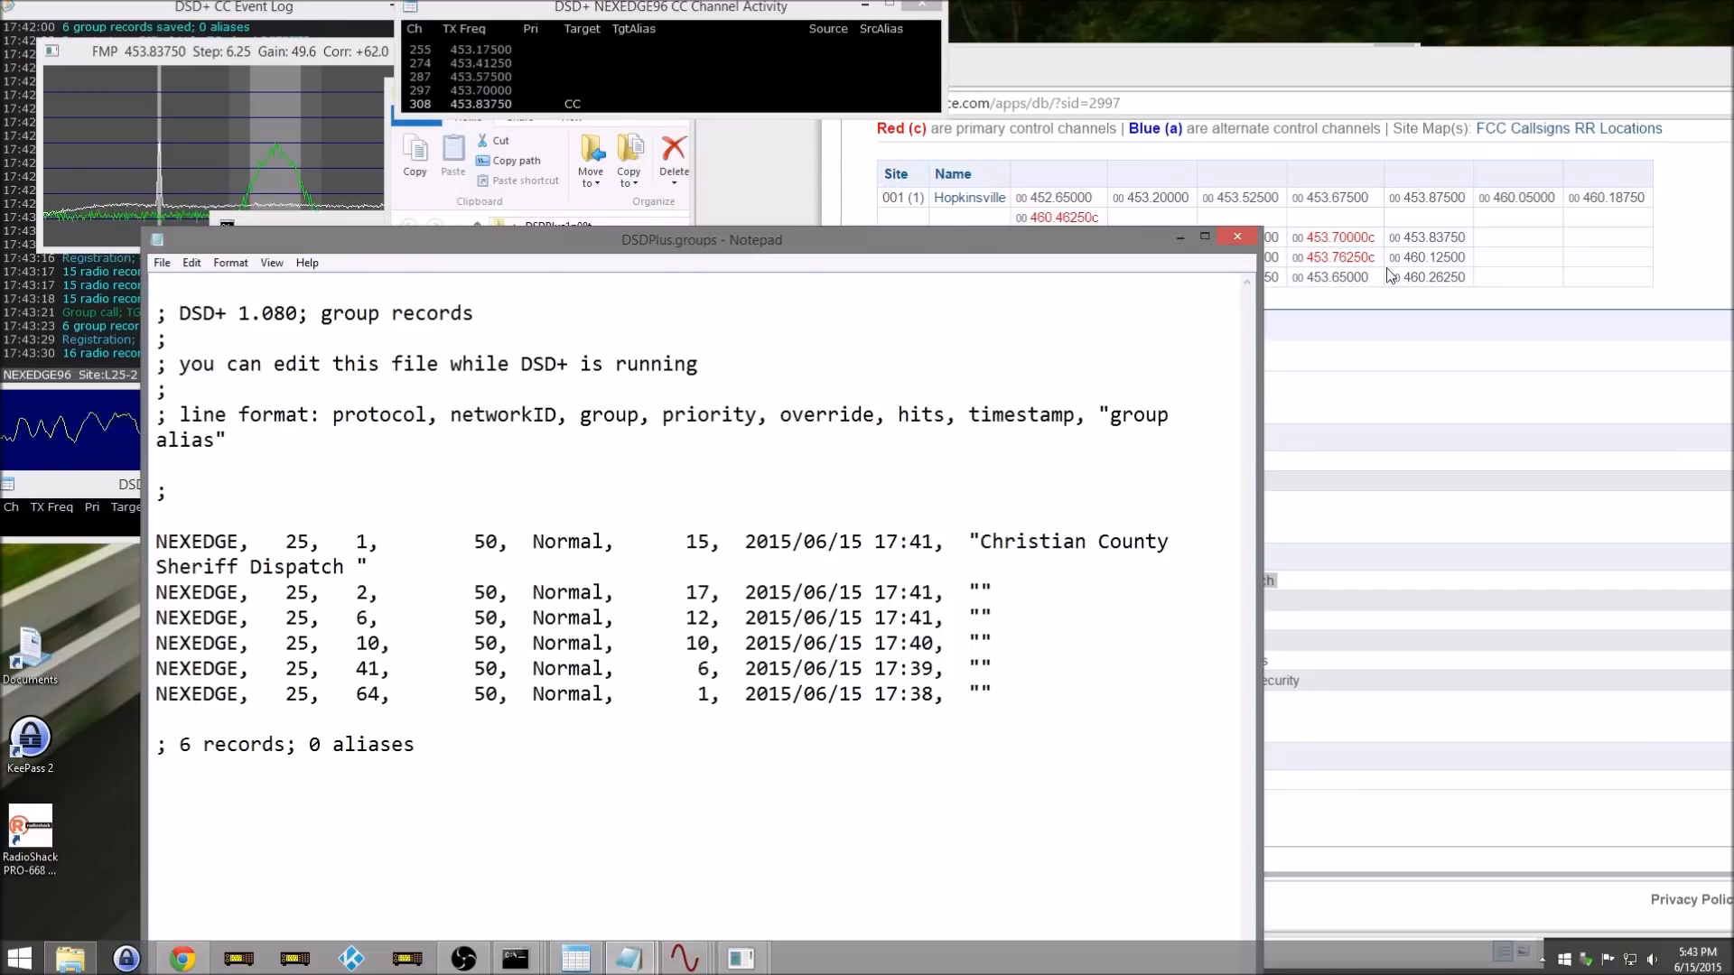
Step: Copy "Hopkinsville Police Dispatch" from RadioReference into the alias of group 2 in DSDPlus.groups and save the file
left_click(1568, 467)
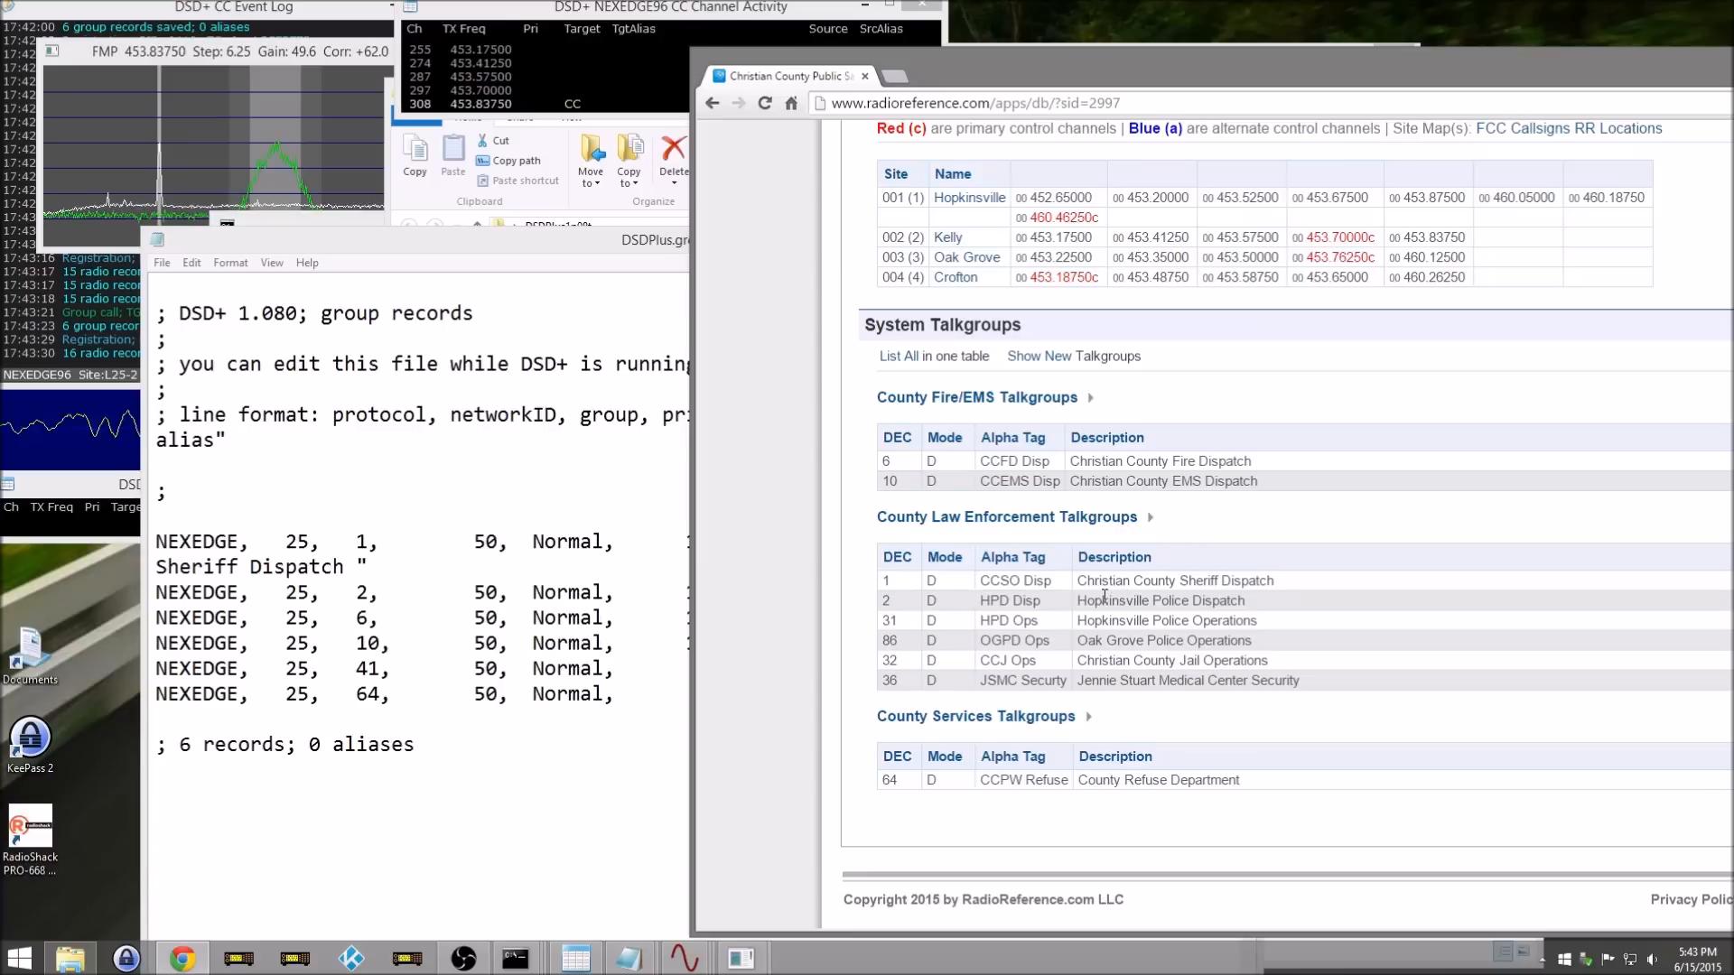
left_click_drag(1082, 600, 1243, 600)
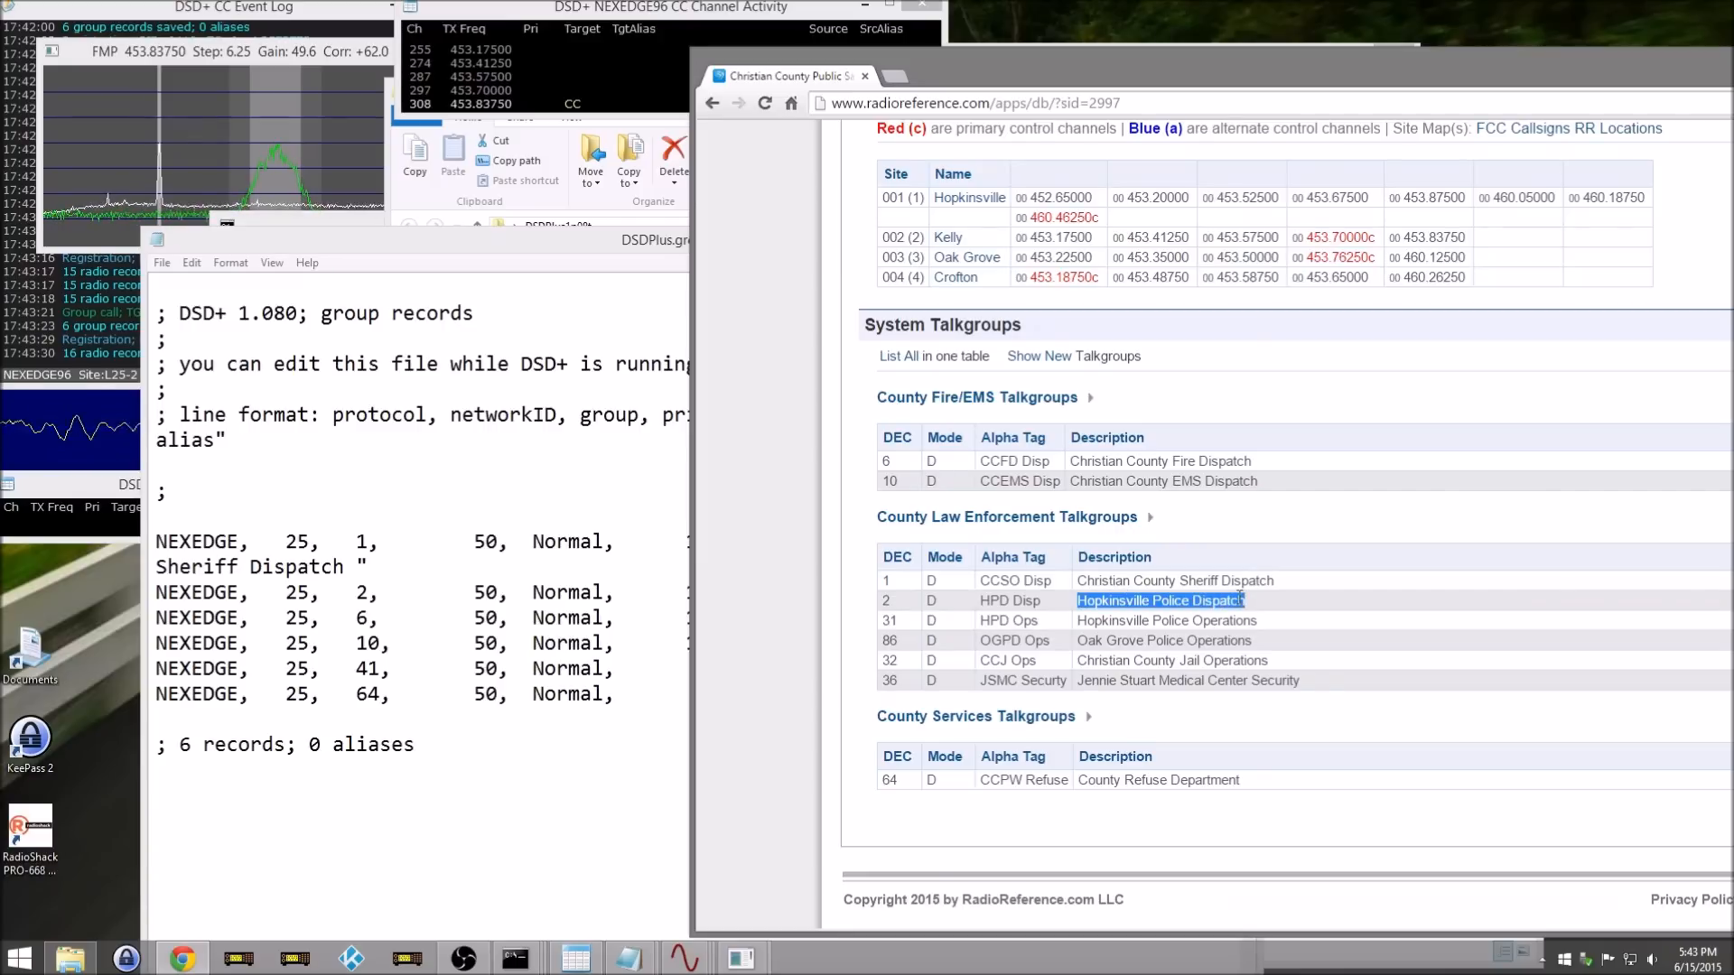
right_click(1241, 600)
left_click(1274, 612)
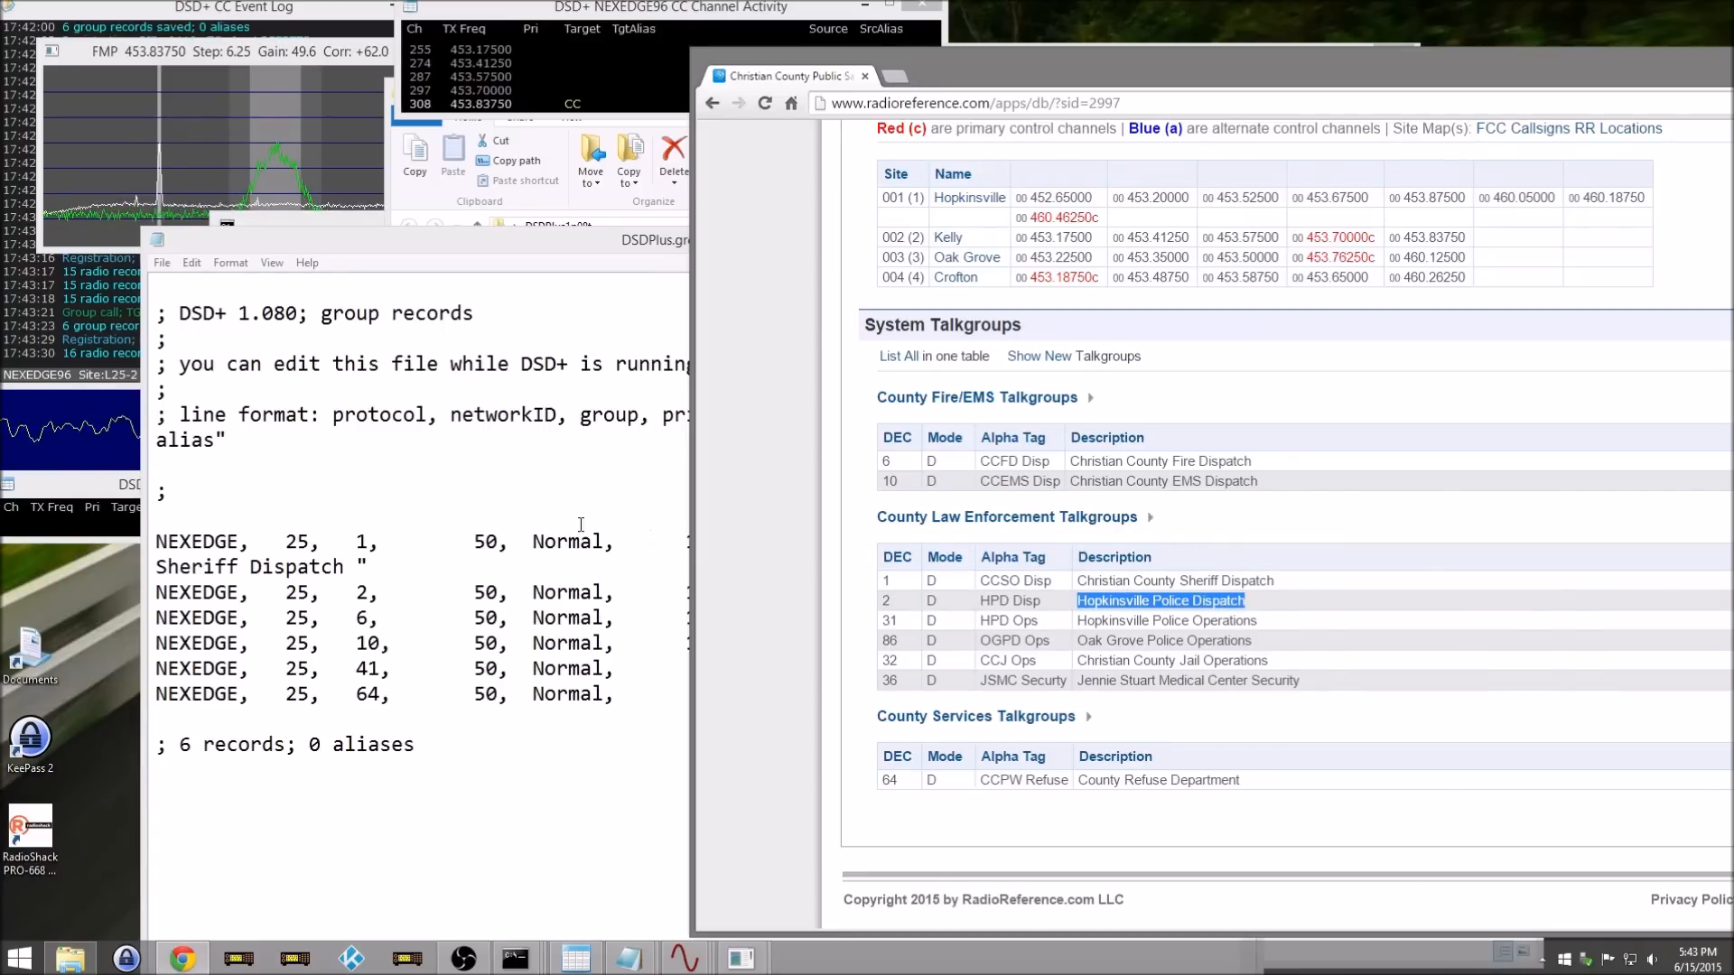
left_click(561, 239)
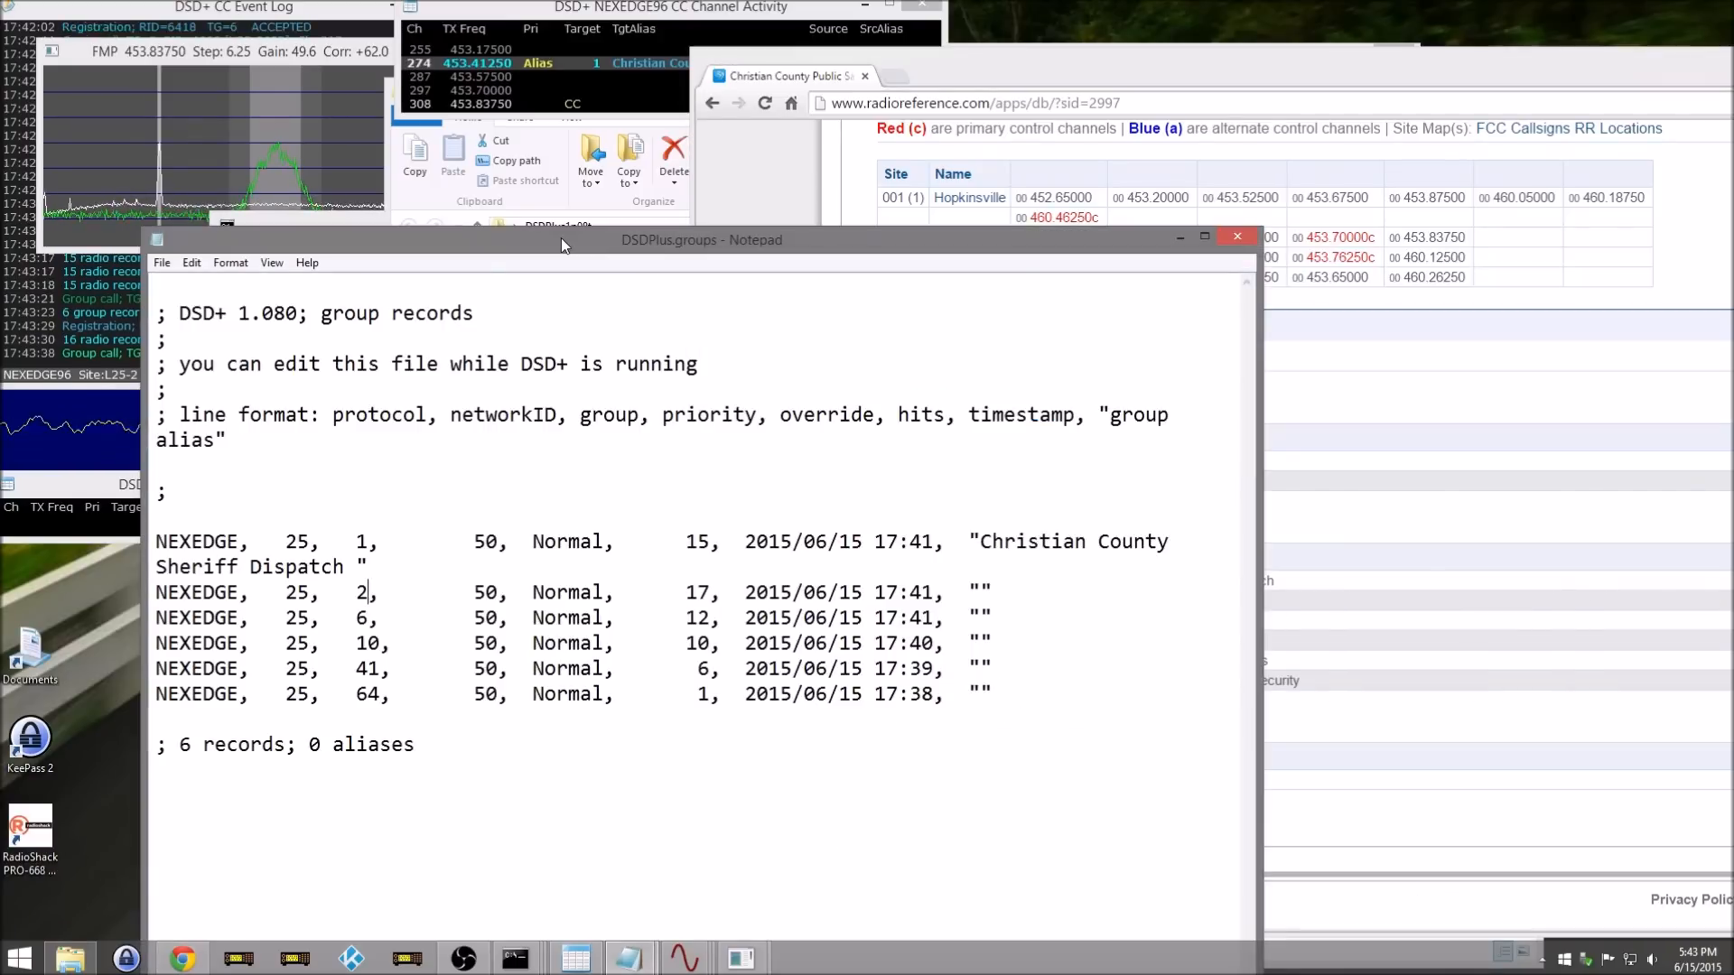
right_click(983, 593)
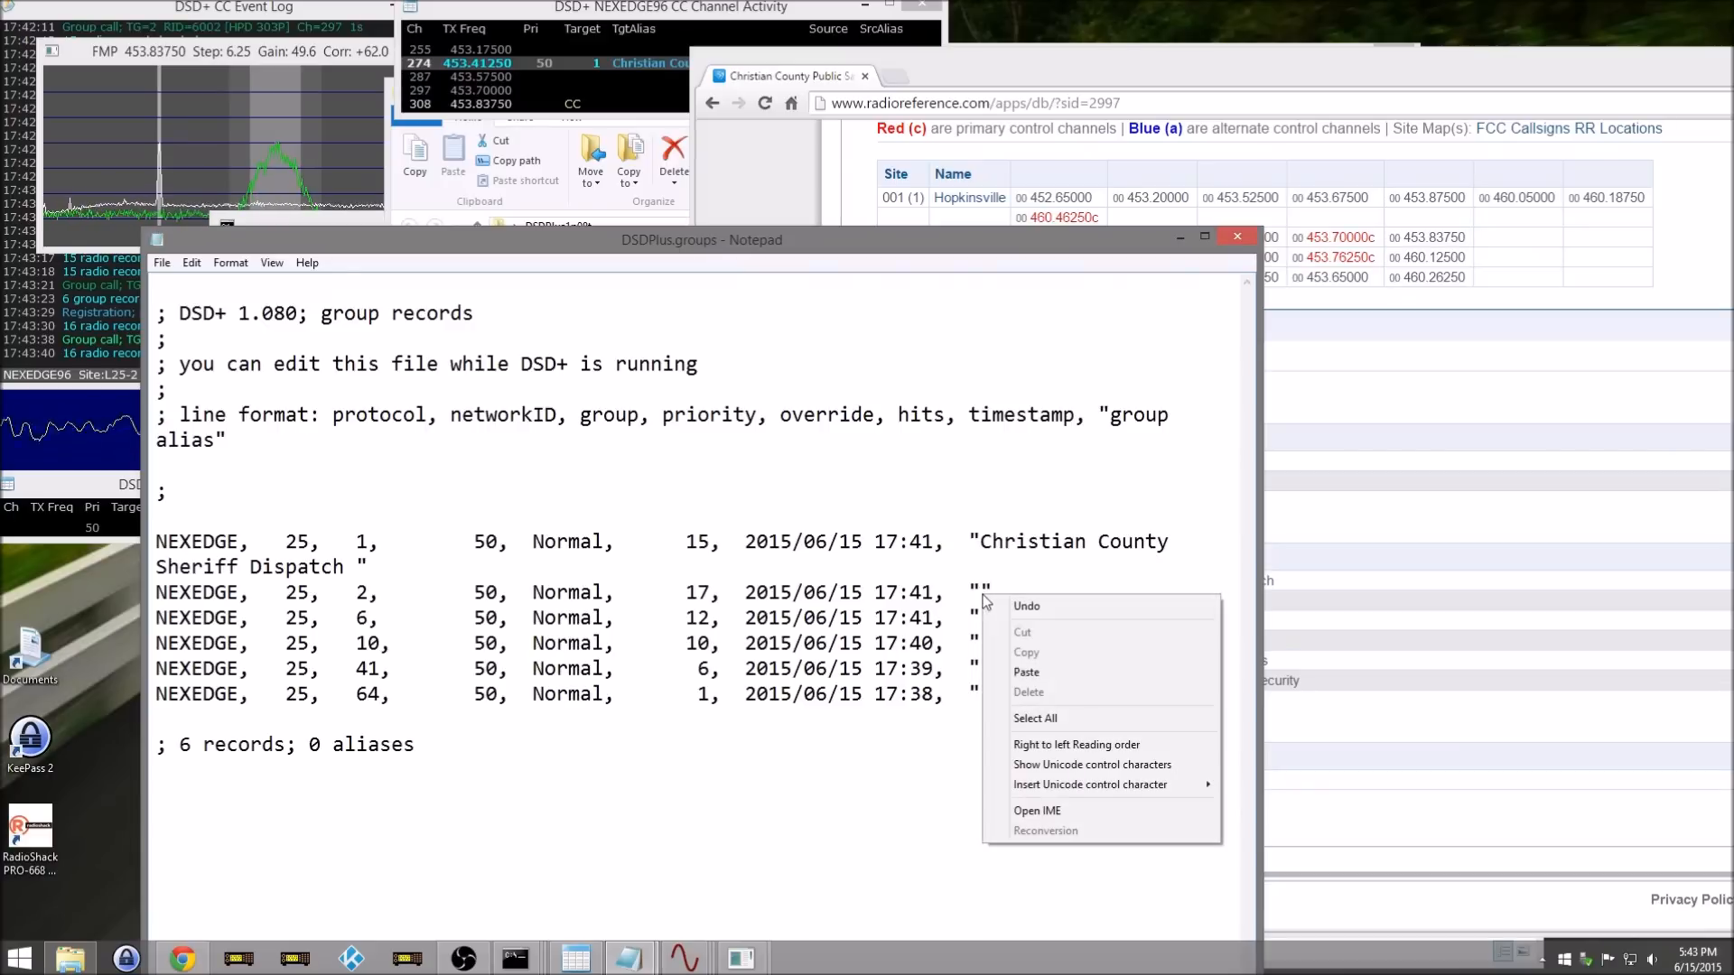
left_click(1033, 672)
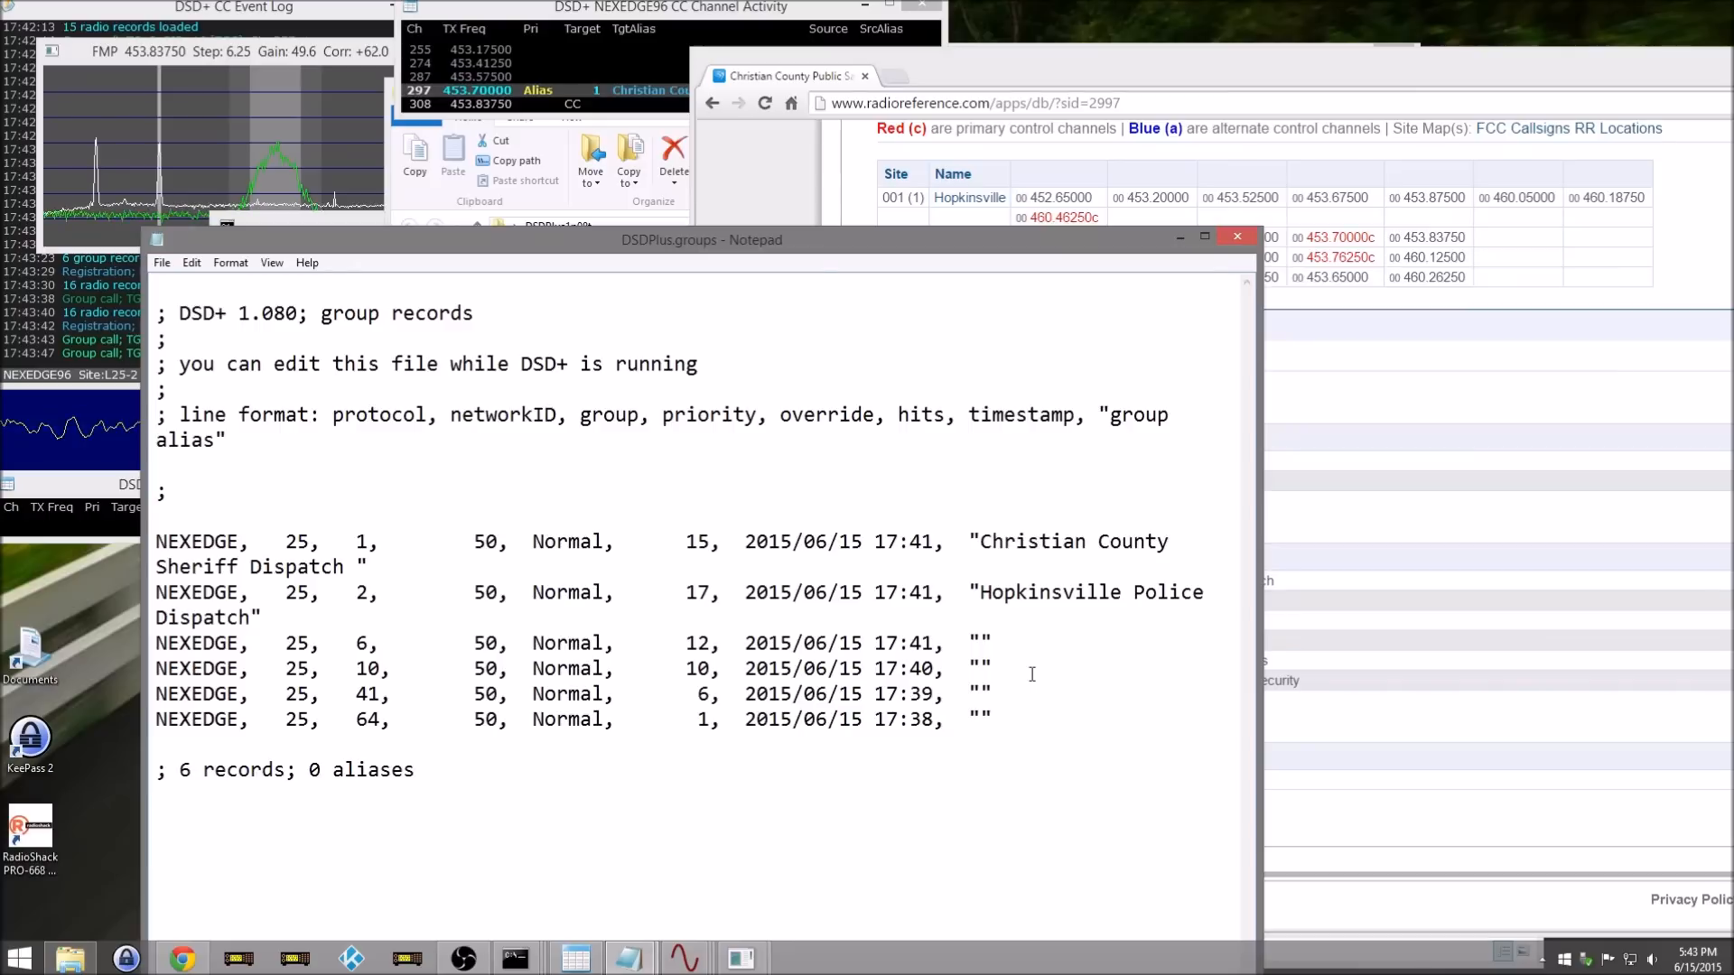
left_click(161, 263)
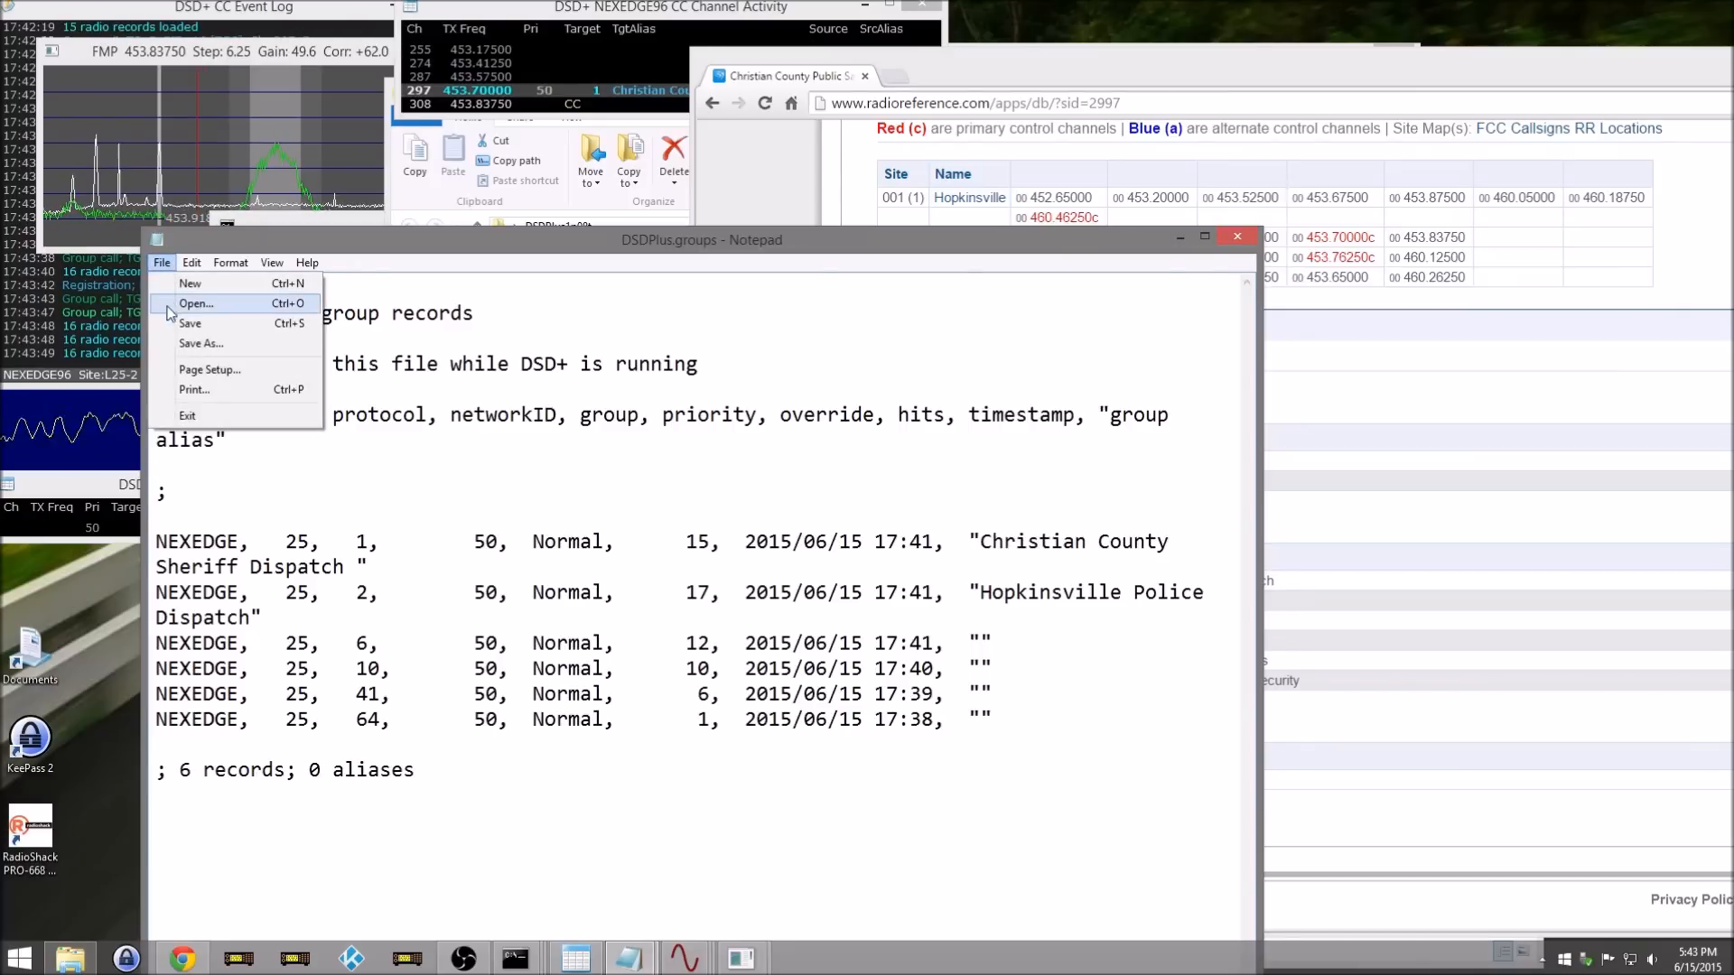
left_click(172, 323)
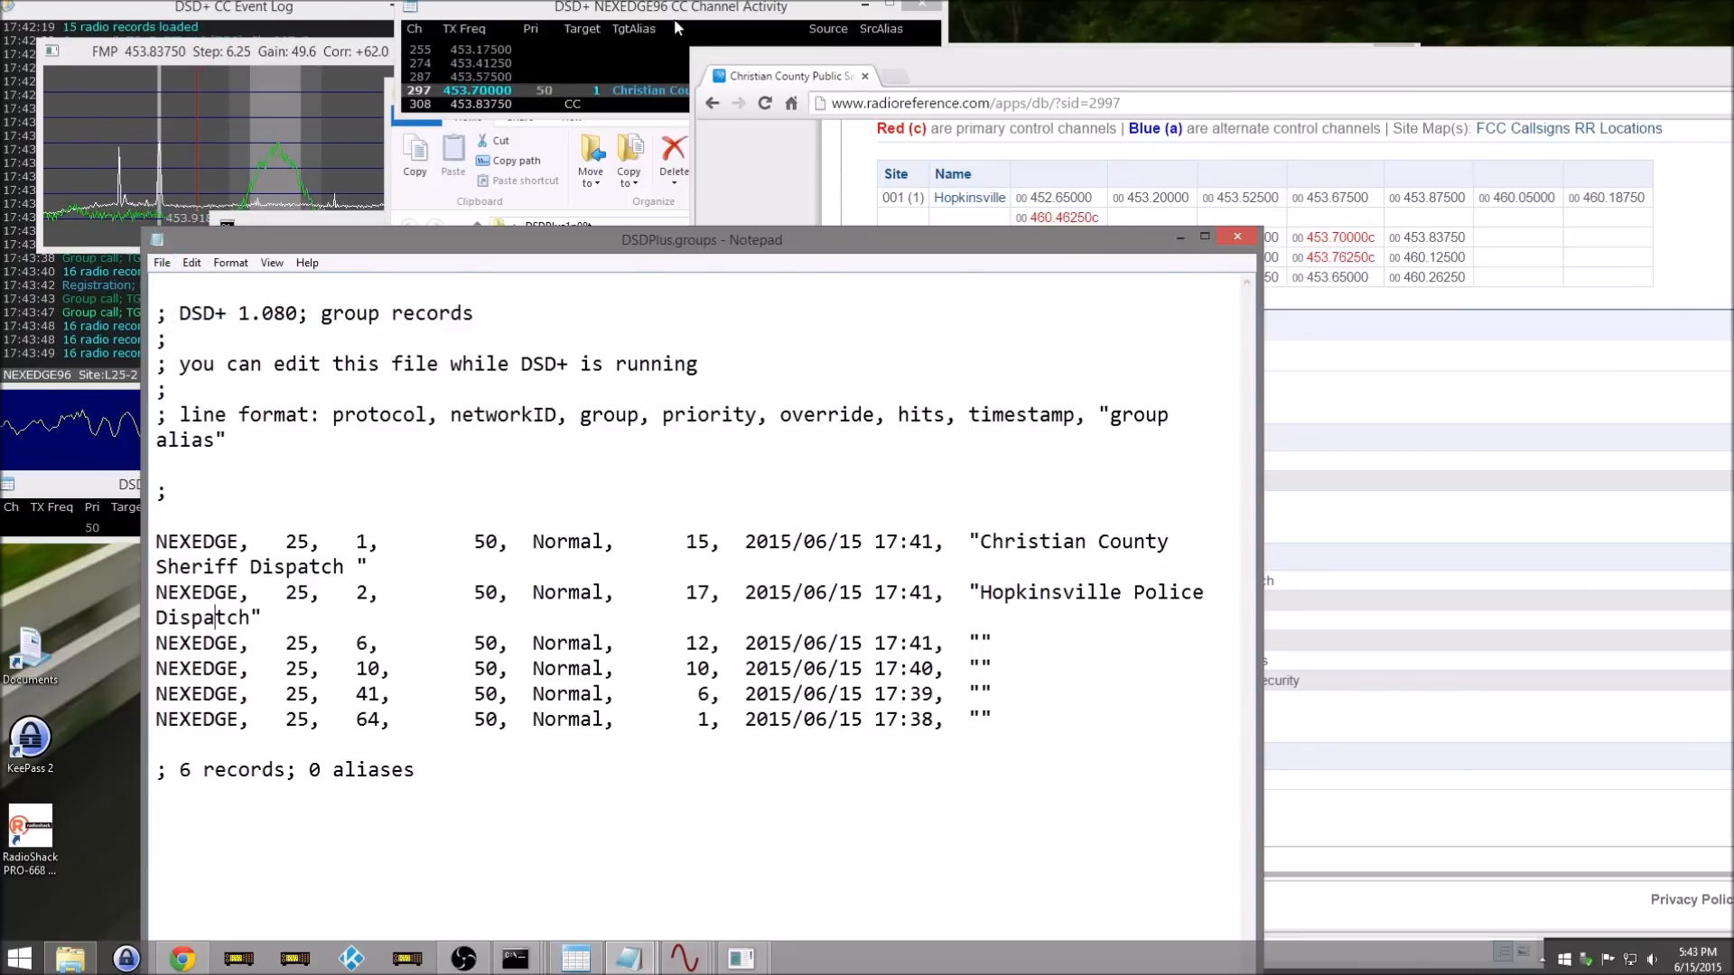
Step: Copy "Christian County Fire Dispatch" from RadioReference into the alias of group 6 in DSDPlus.groups
left_click(1555, 370)
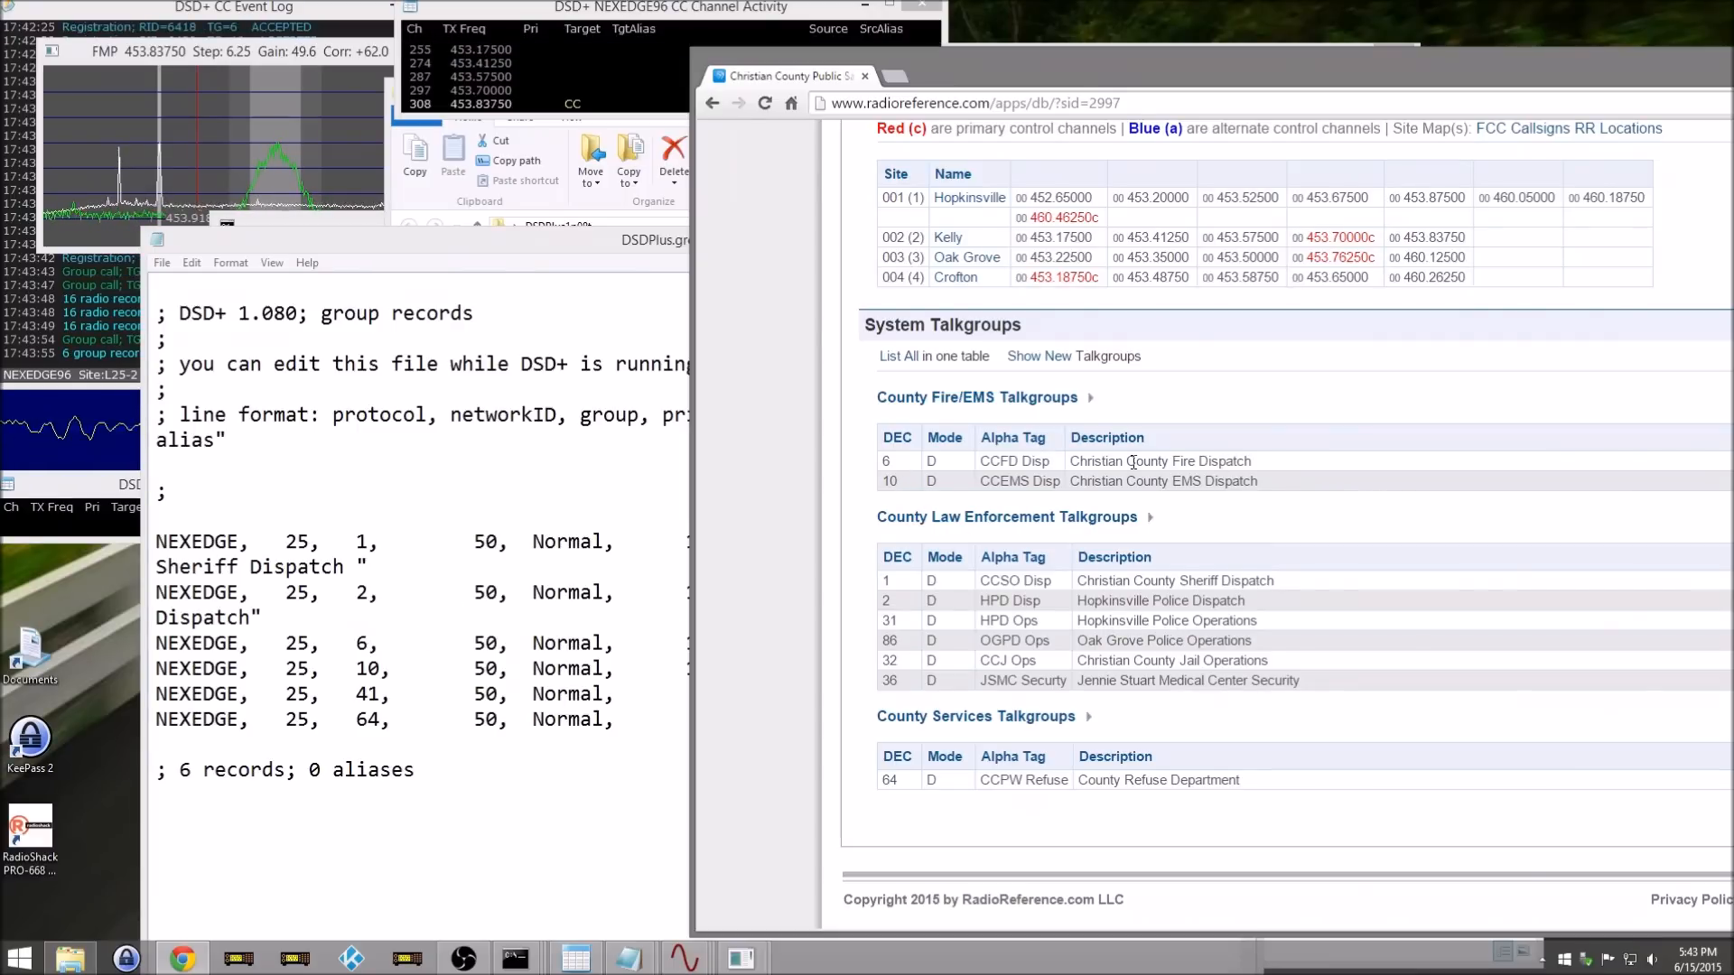
left_click_drag(1072, 462, 1331, 460)
right_click(1177, 463)
left_click(1206, 472)
left_click(488, 642)
left_click(979, 639)
key("ctrl+v")
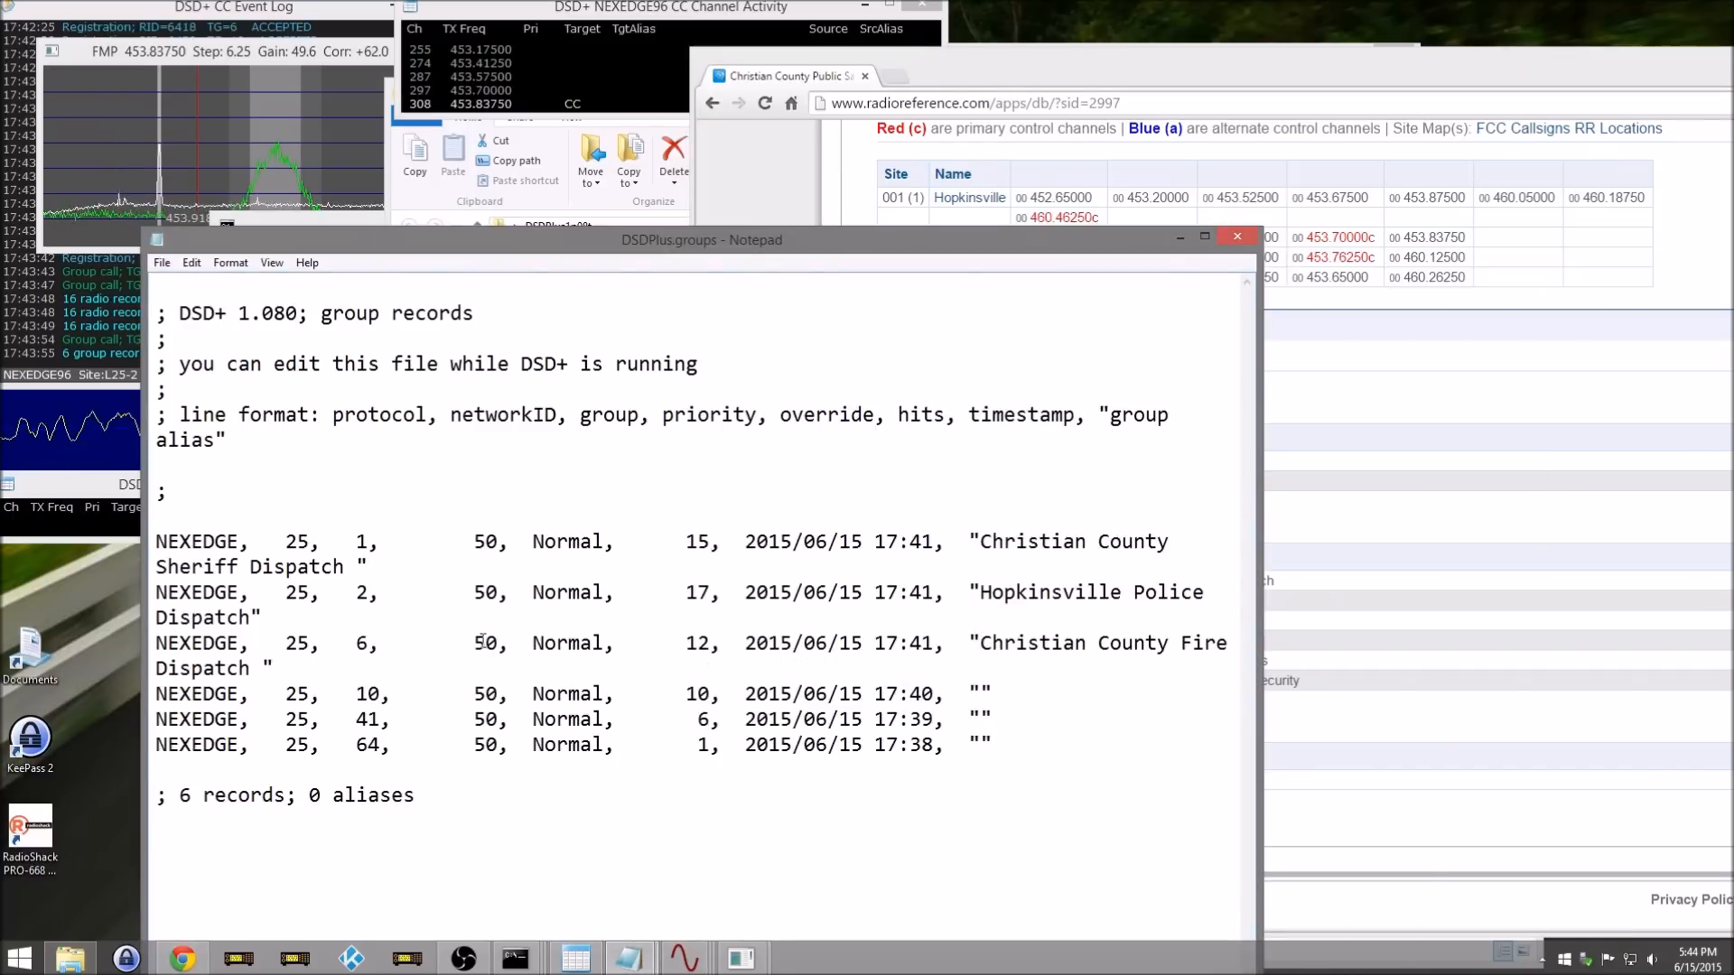
Step: Copy "Christian County EMS Dispatch" from RadioReference into the alias of group 10 in DSDPlus.groups
left_click(1515, 409)
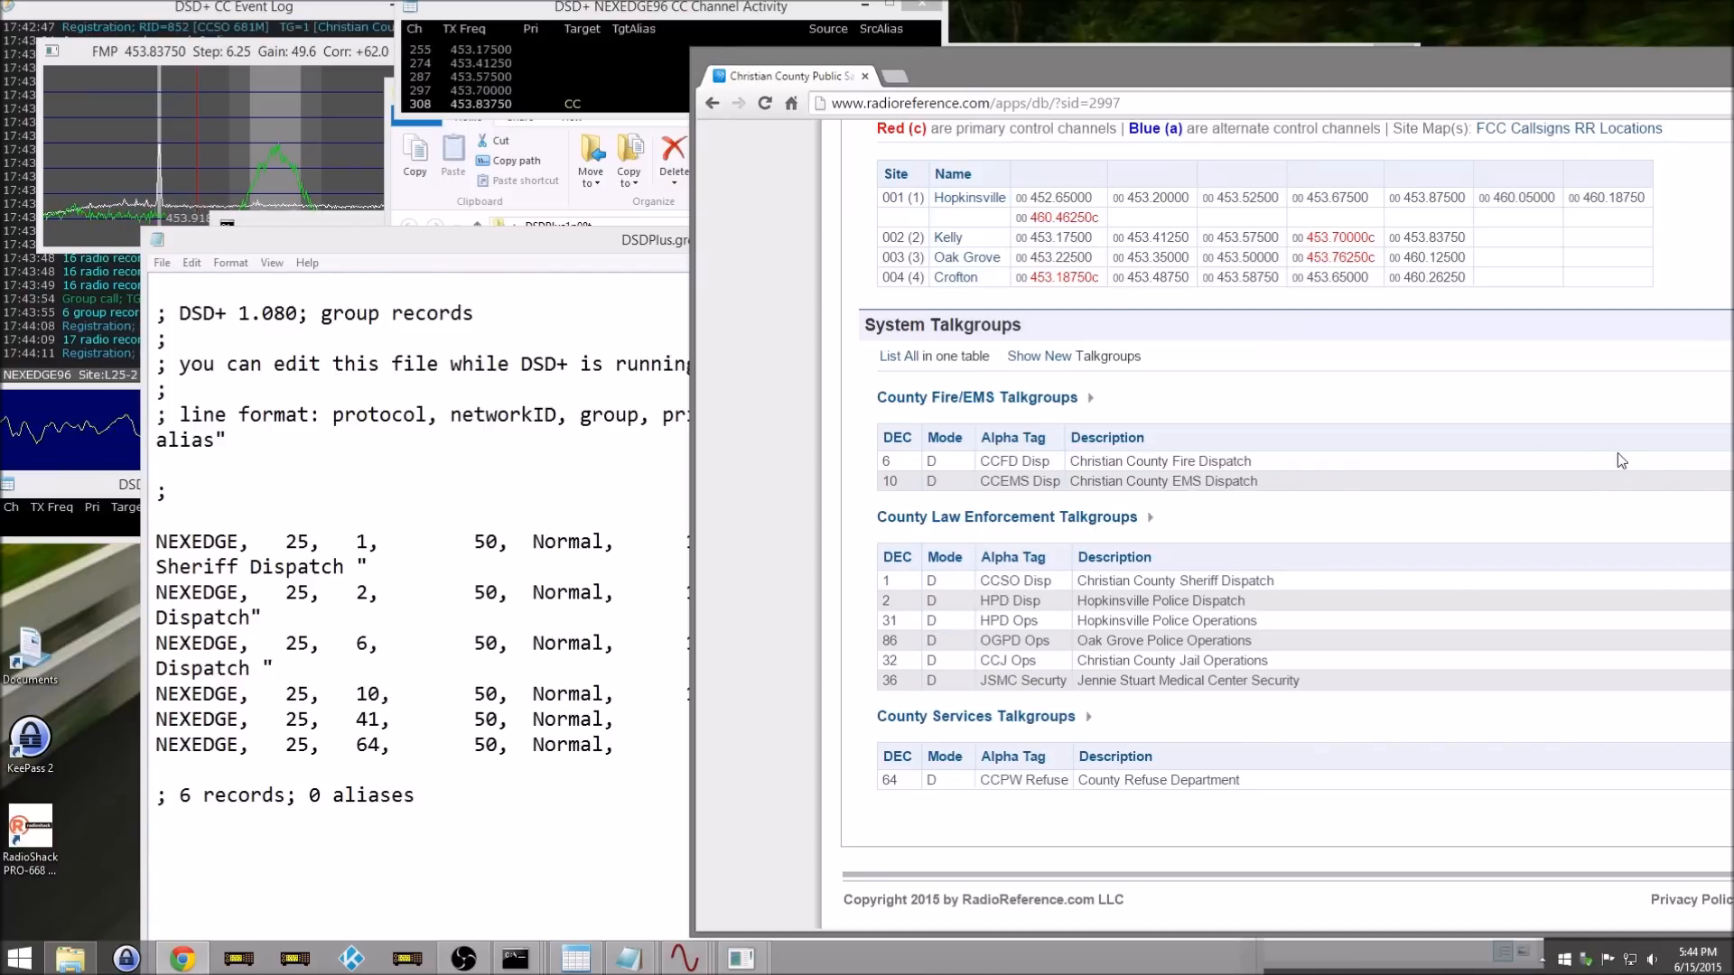
left_click_drag(1071, 482, 1264, 482)
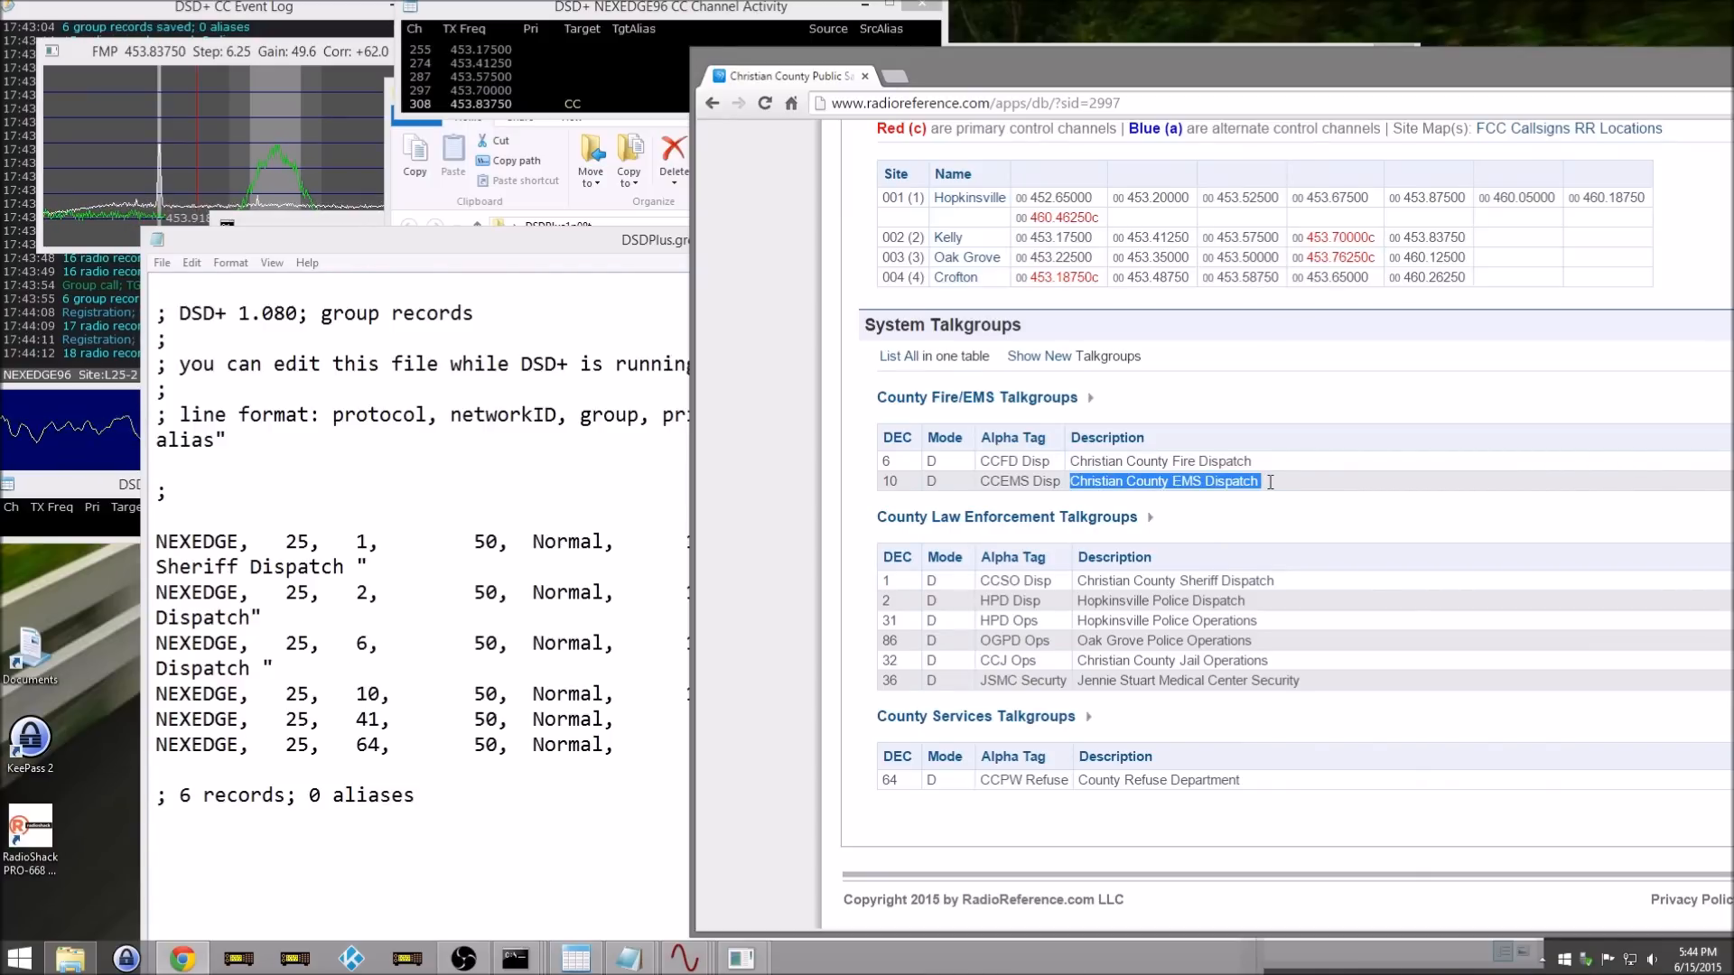
right_click(1252, 483)
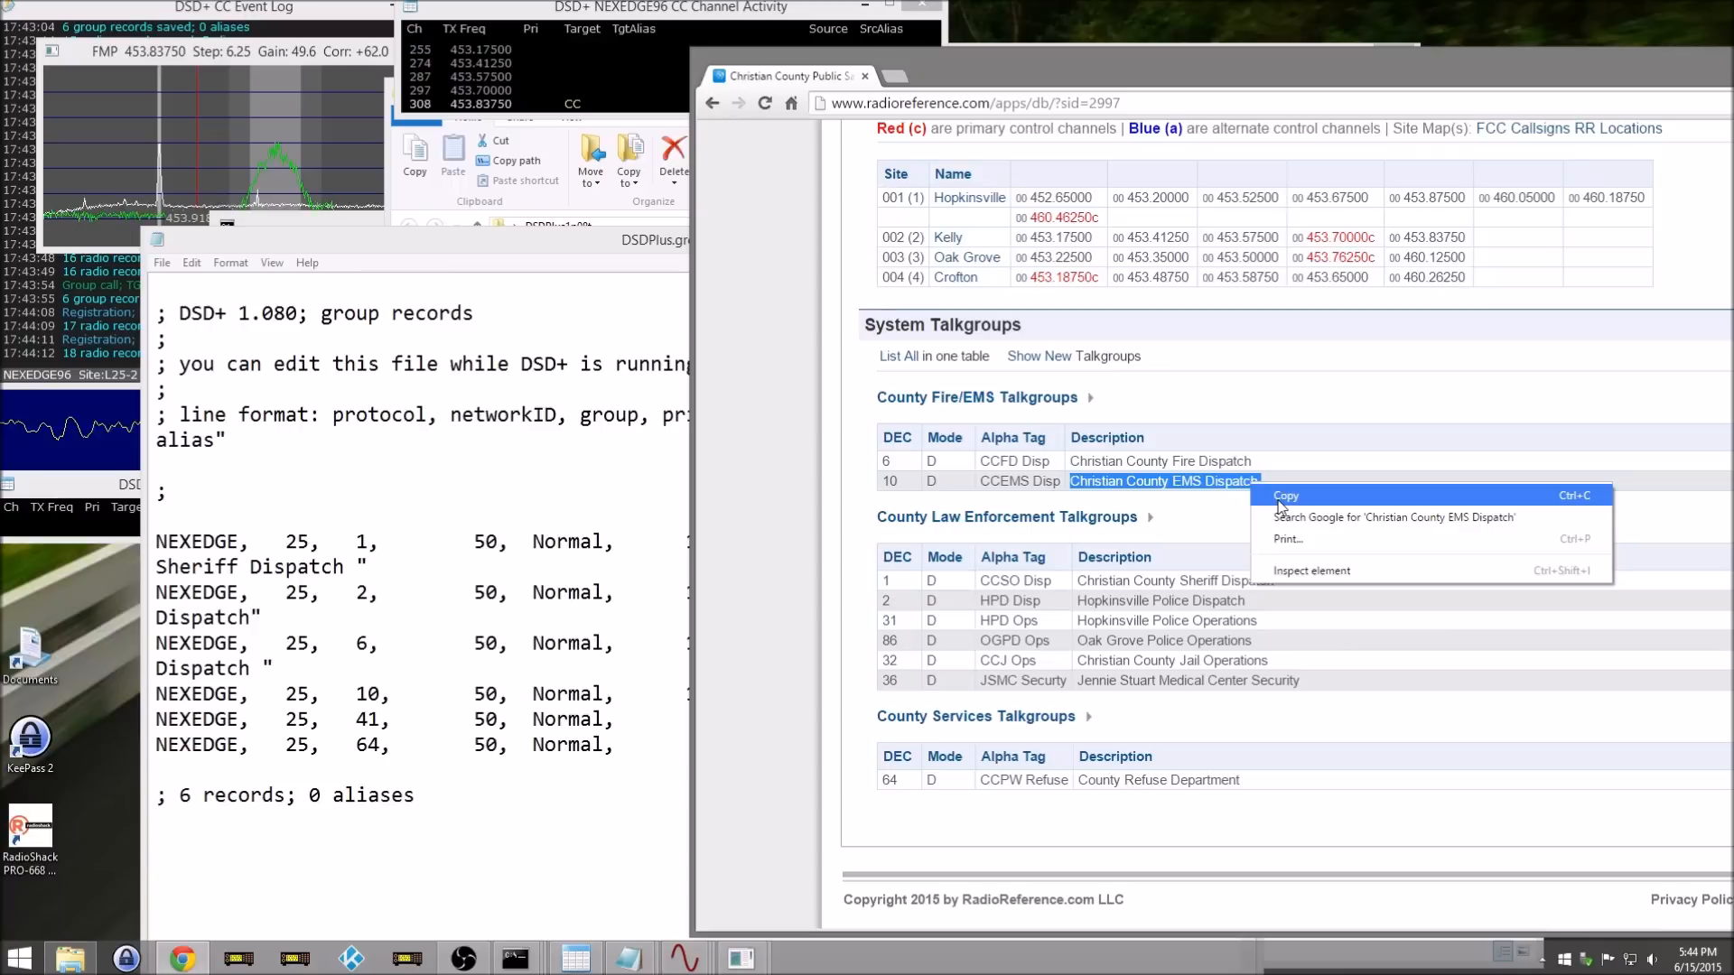
left_click(1279, 497)
left_click(456, 636)
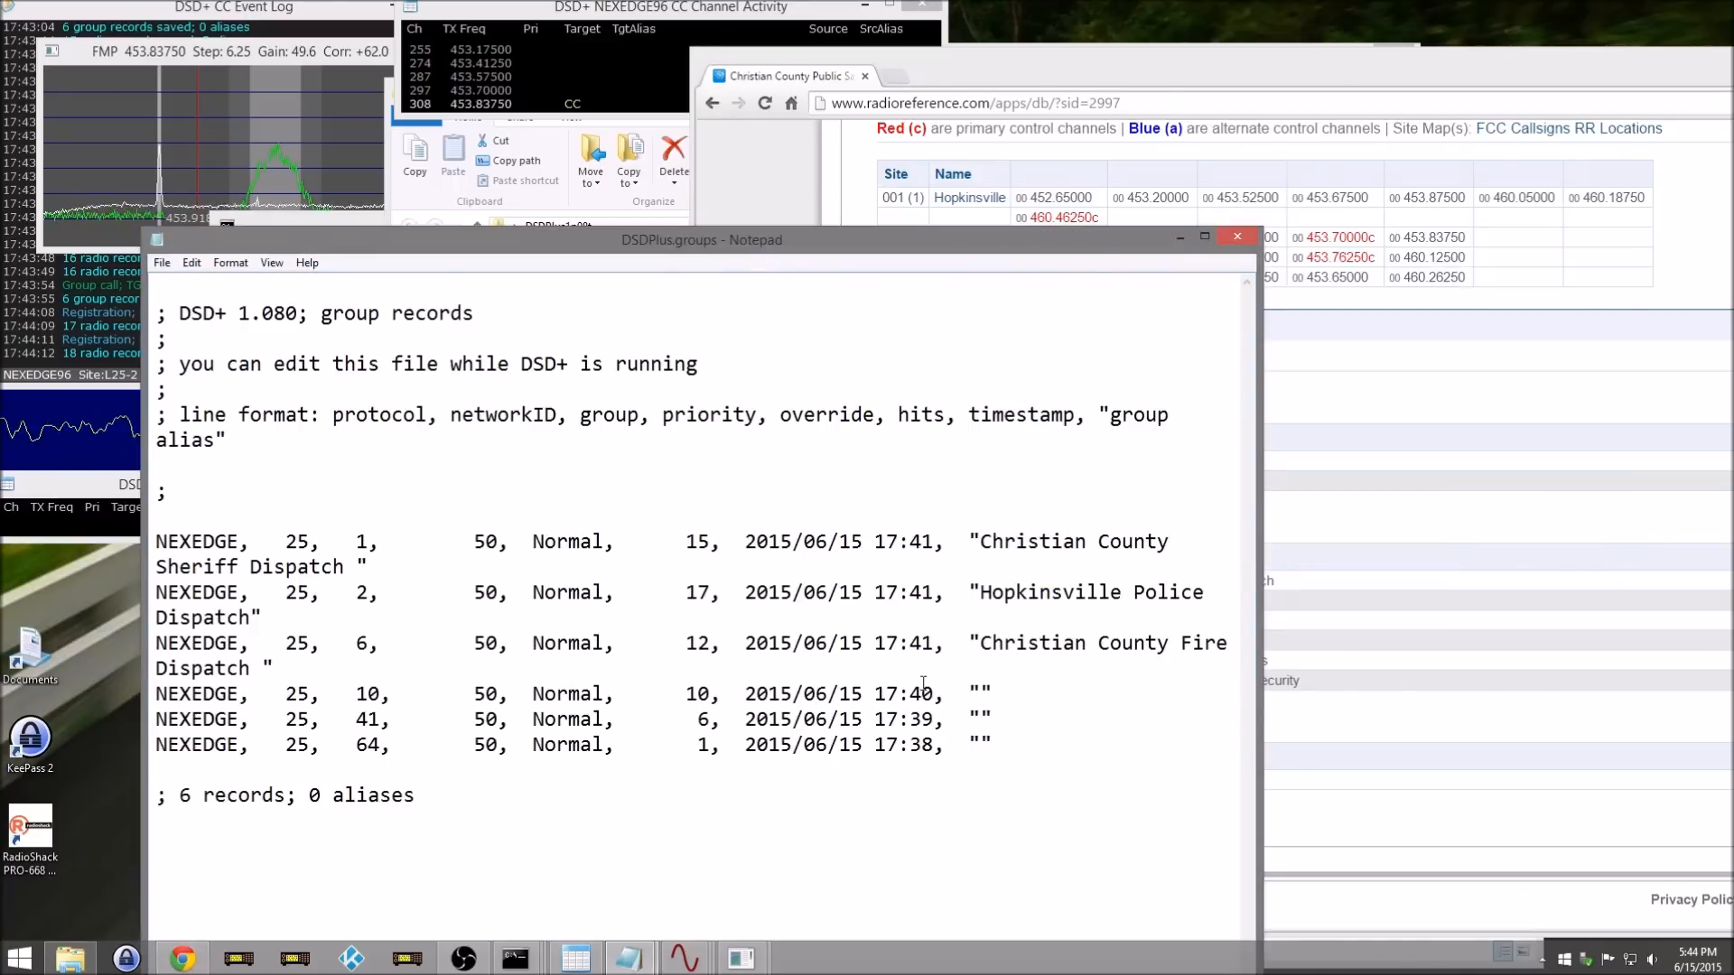
left_click(982, 694)
key("ctrl+v")
Step: Copy "County Refuse Department" from RadioReference into the alias of group 64 in DSDPlus.groups and save the file
left_click(1490, 616)
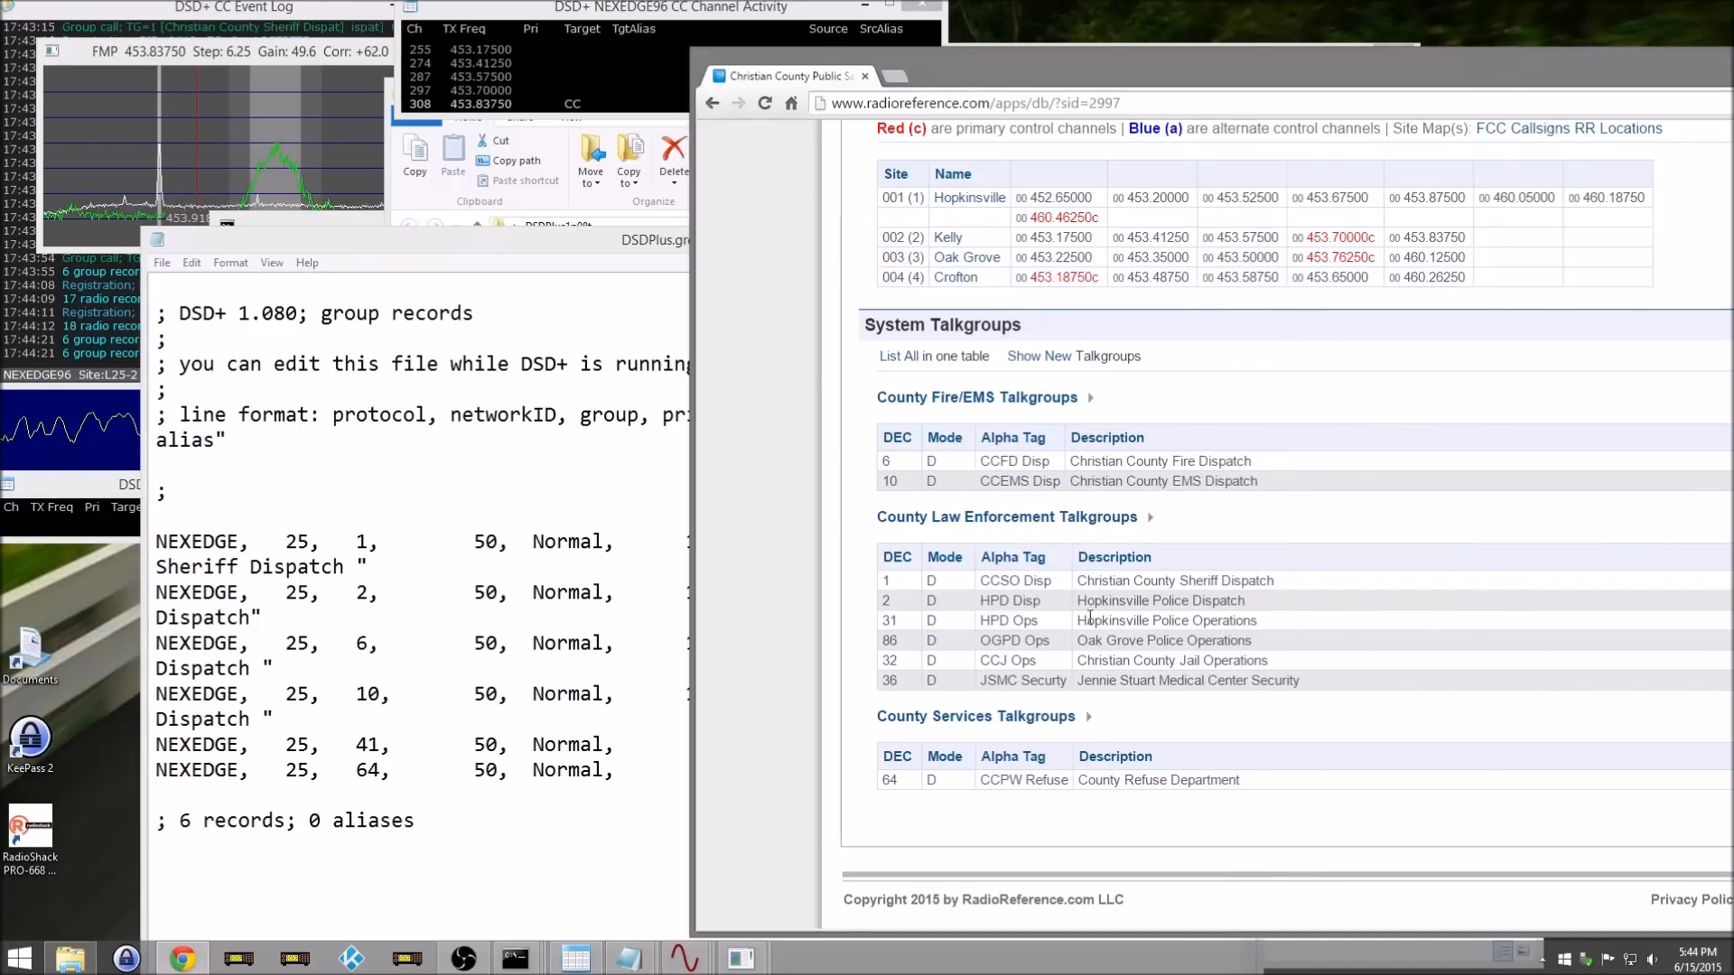
left_click(467, 743)
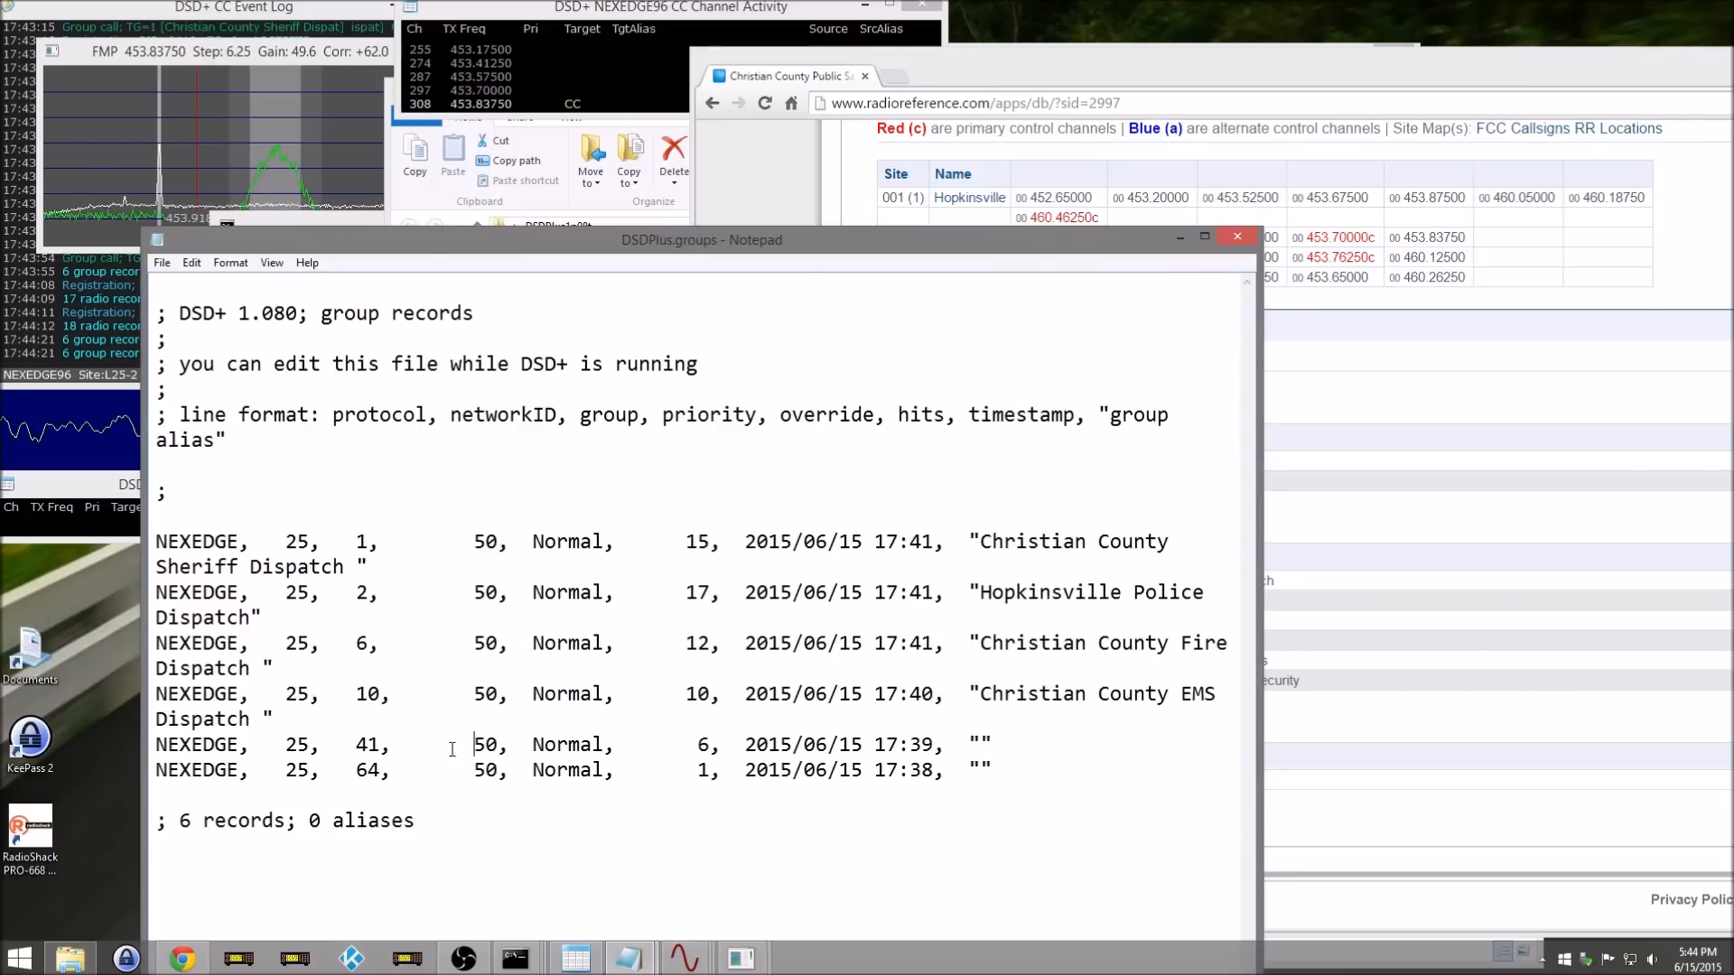
left_click(1398, 710)
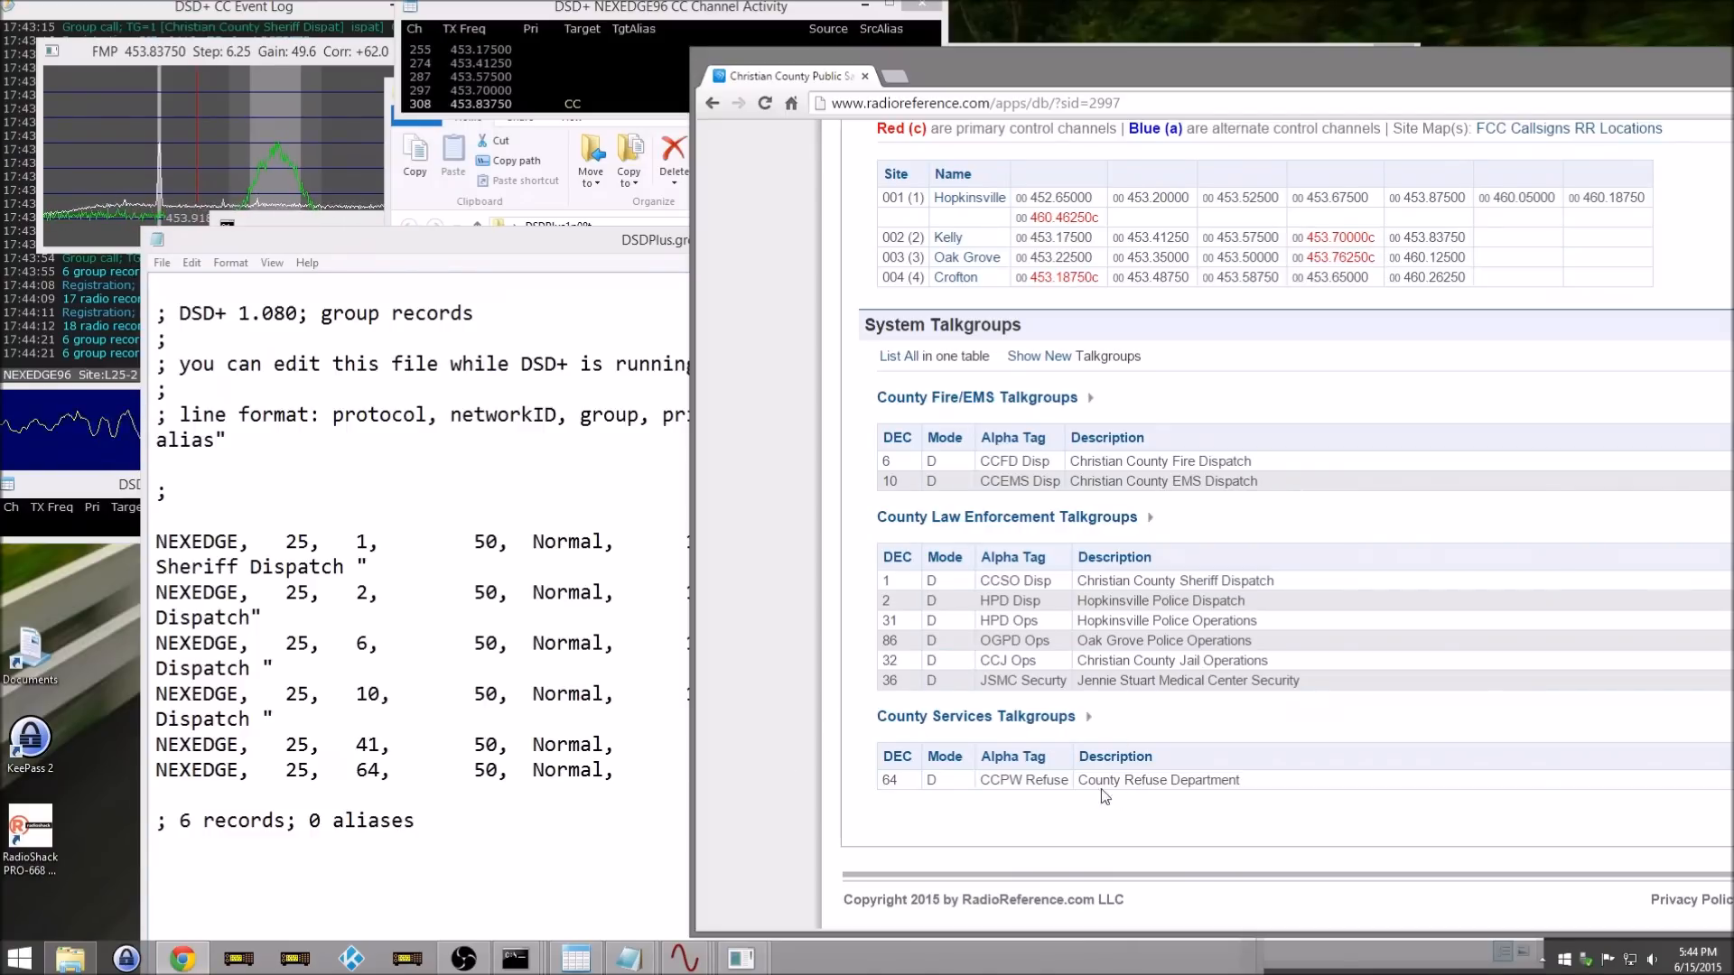
left_click_drag(1079, 782, 1228, 784)
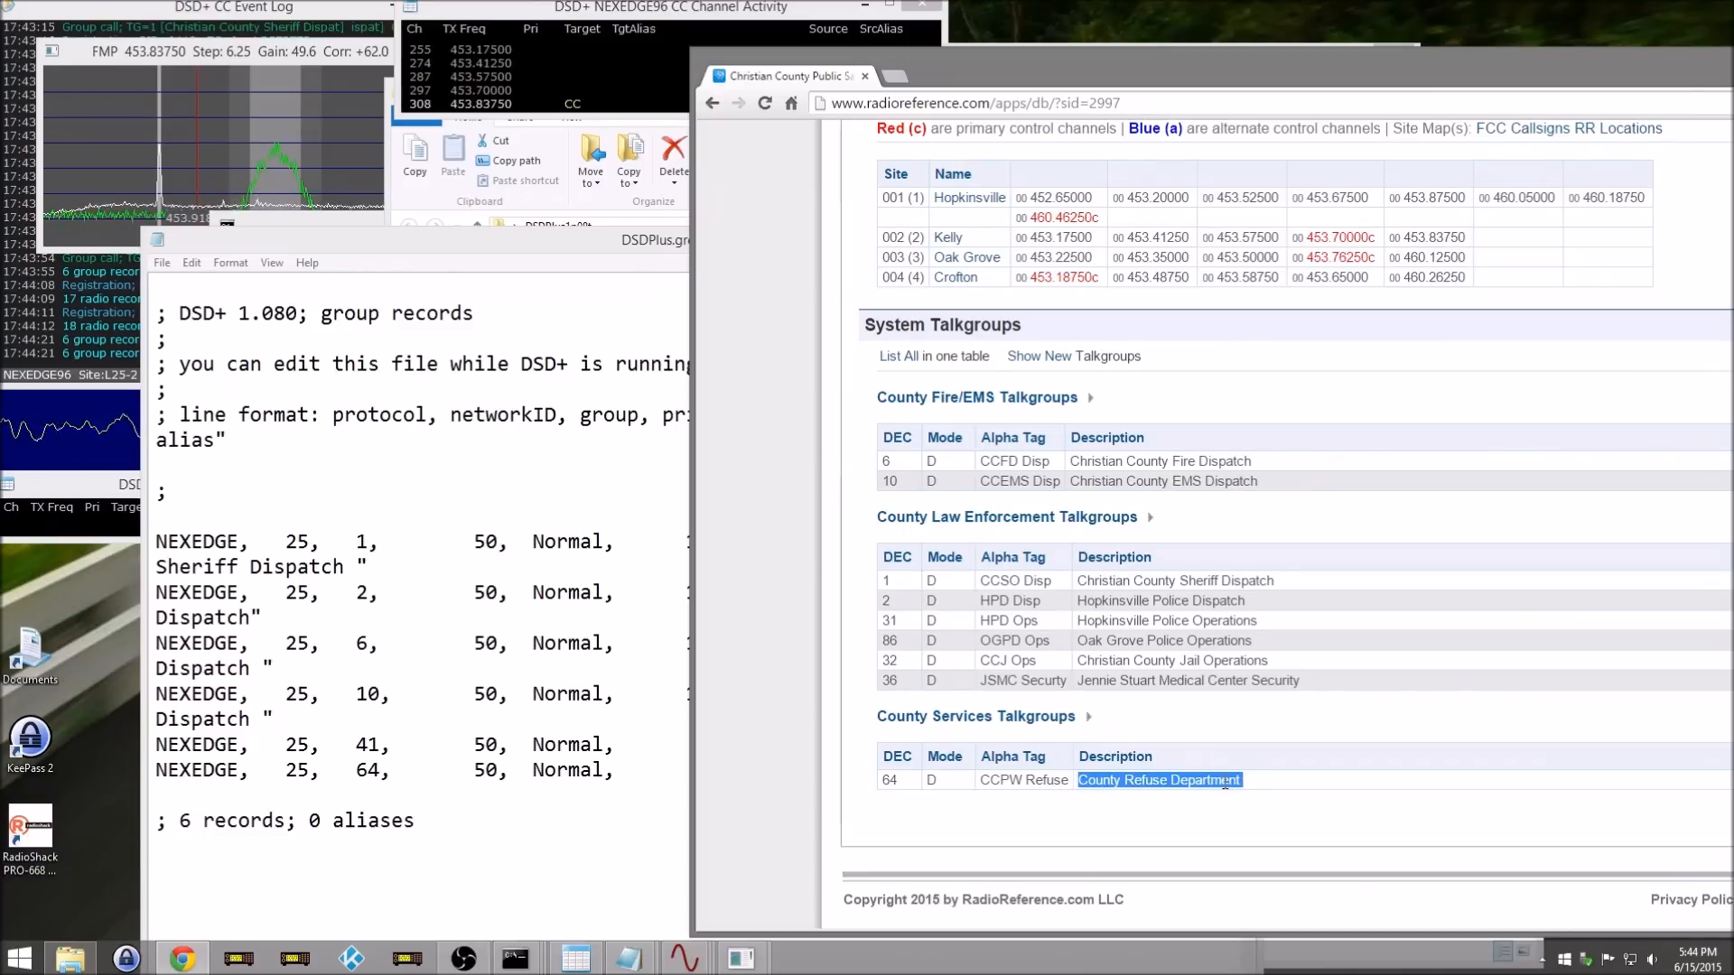
right_click(1226, 783)
left_click(1243, 793)
left_click(465, 804)
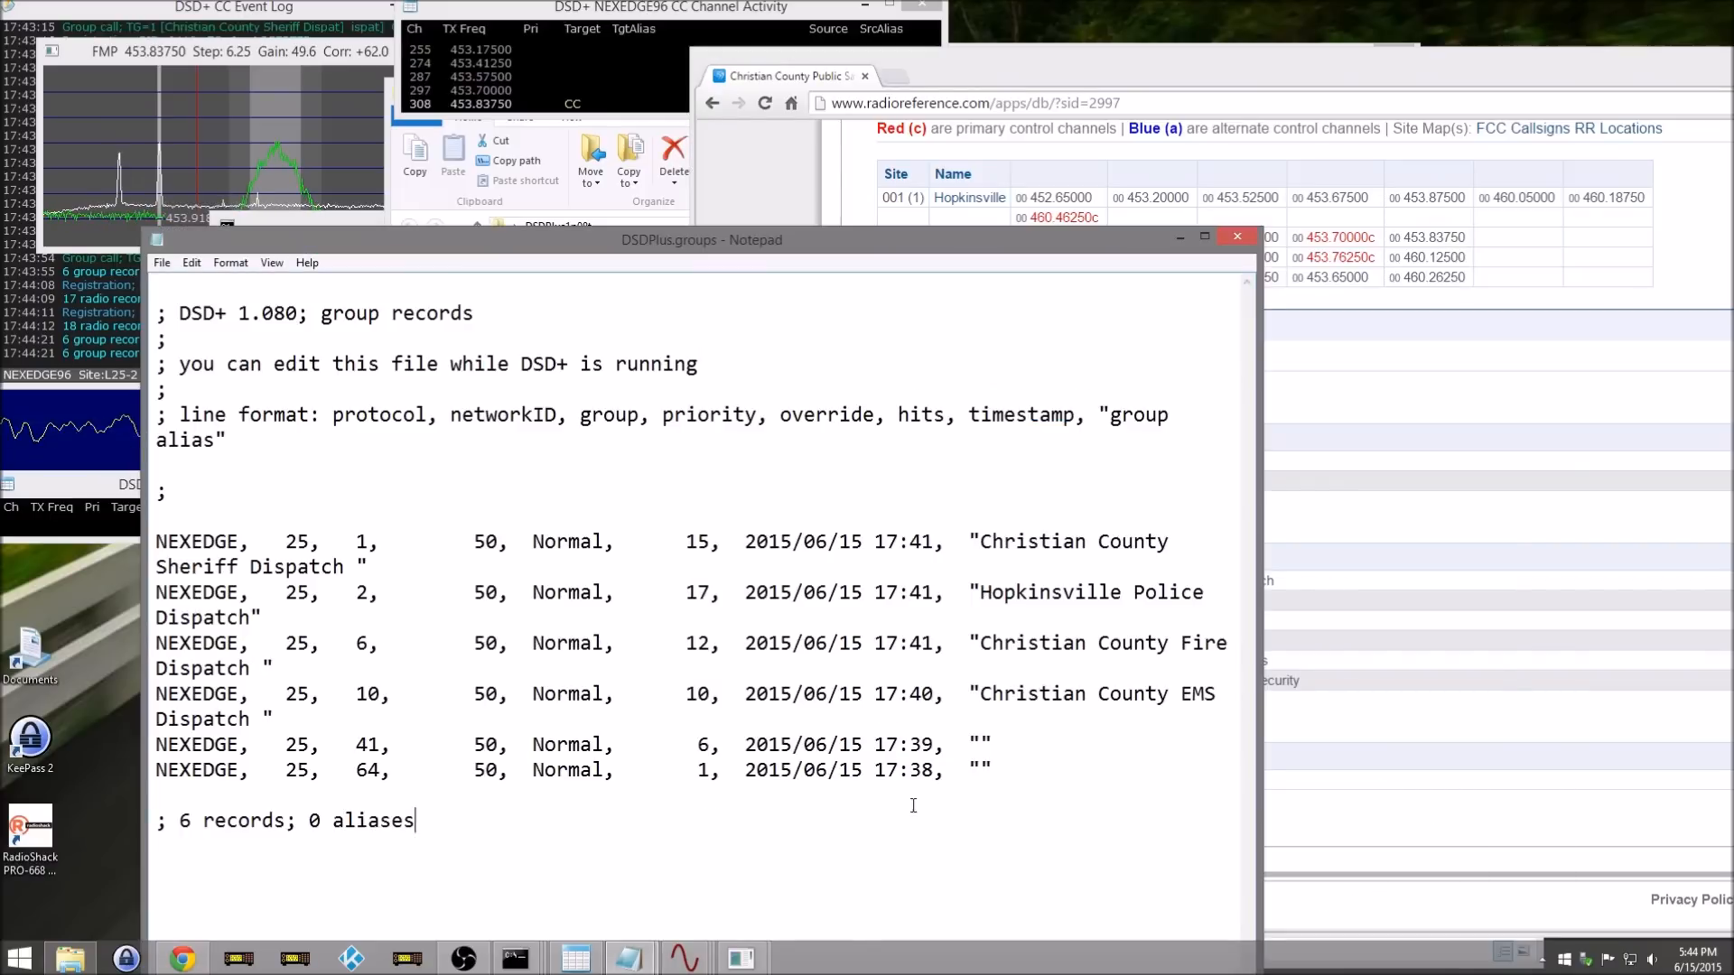
right_click(982, 772)
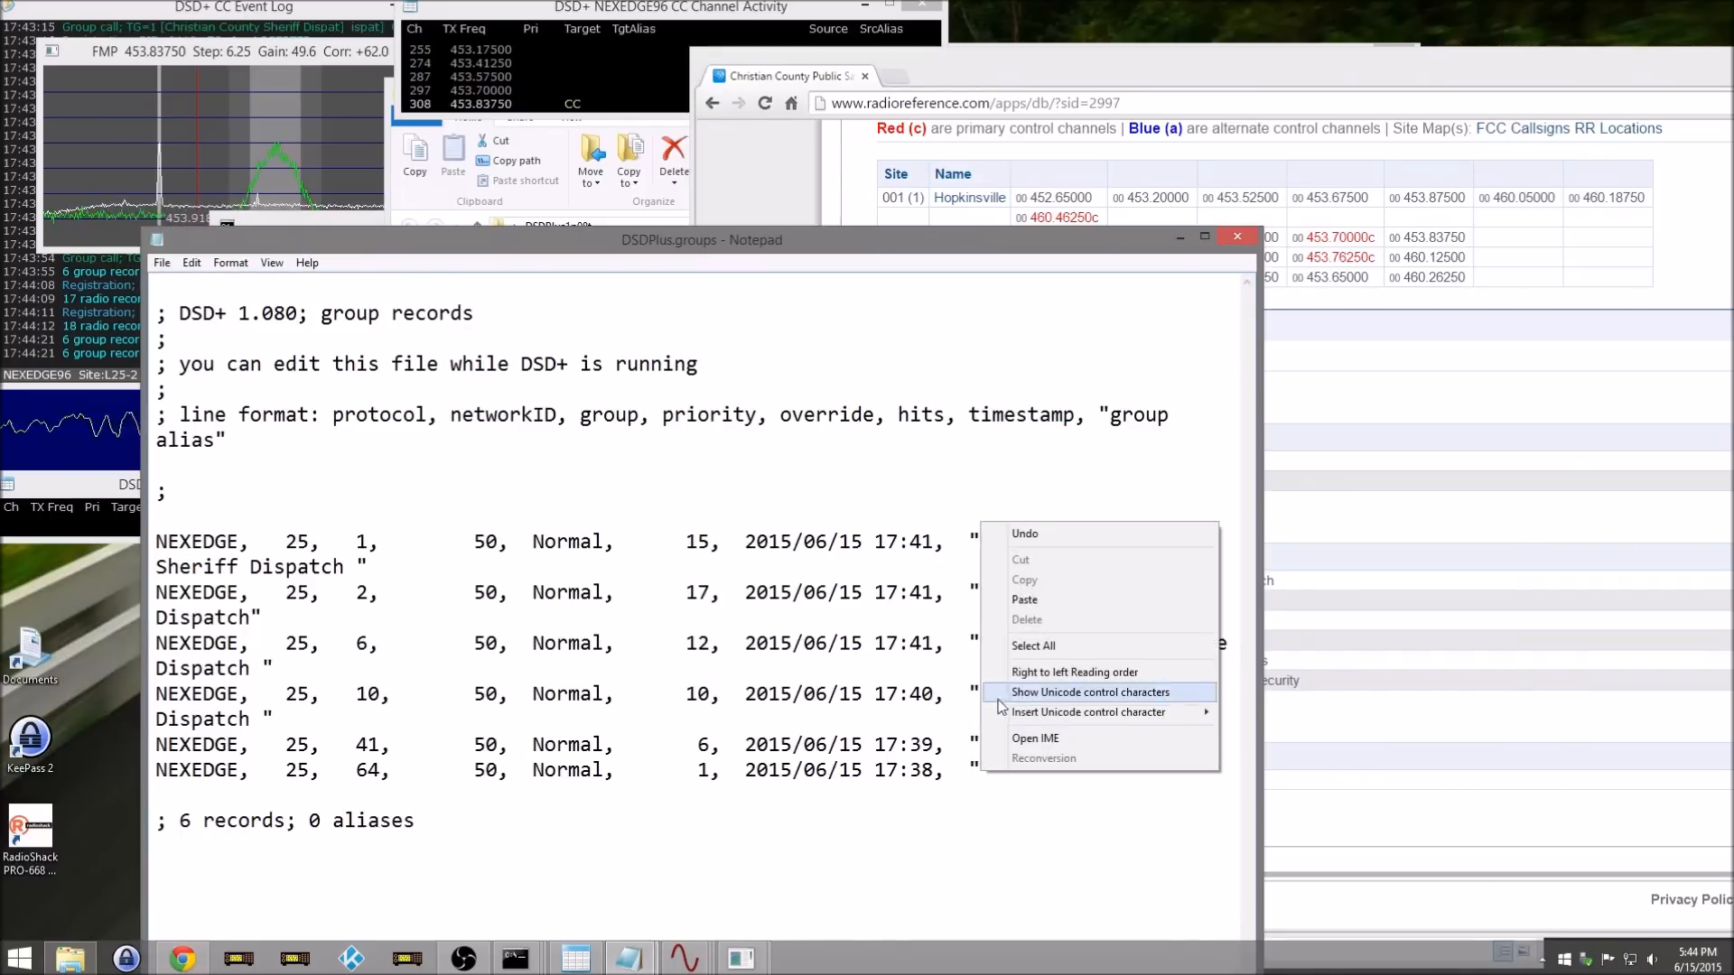
left_click(1024, 599)
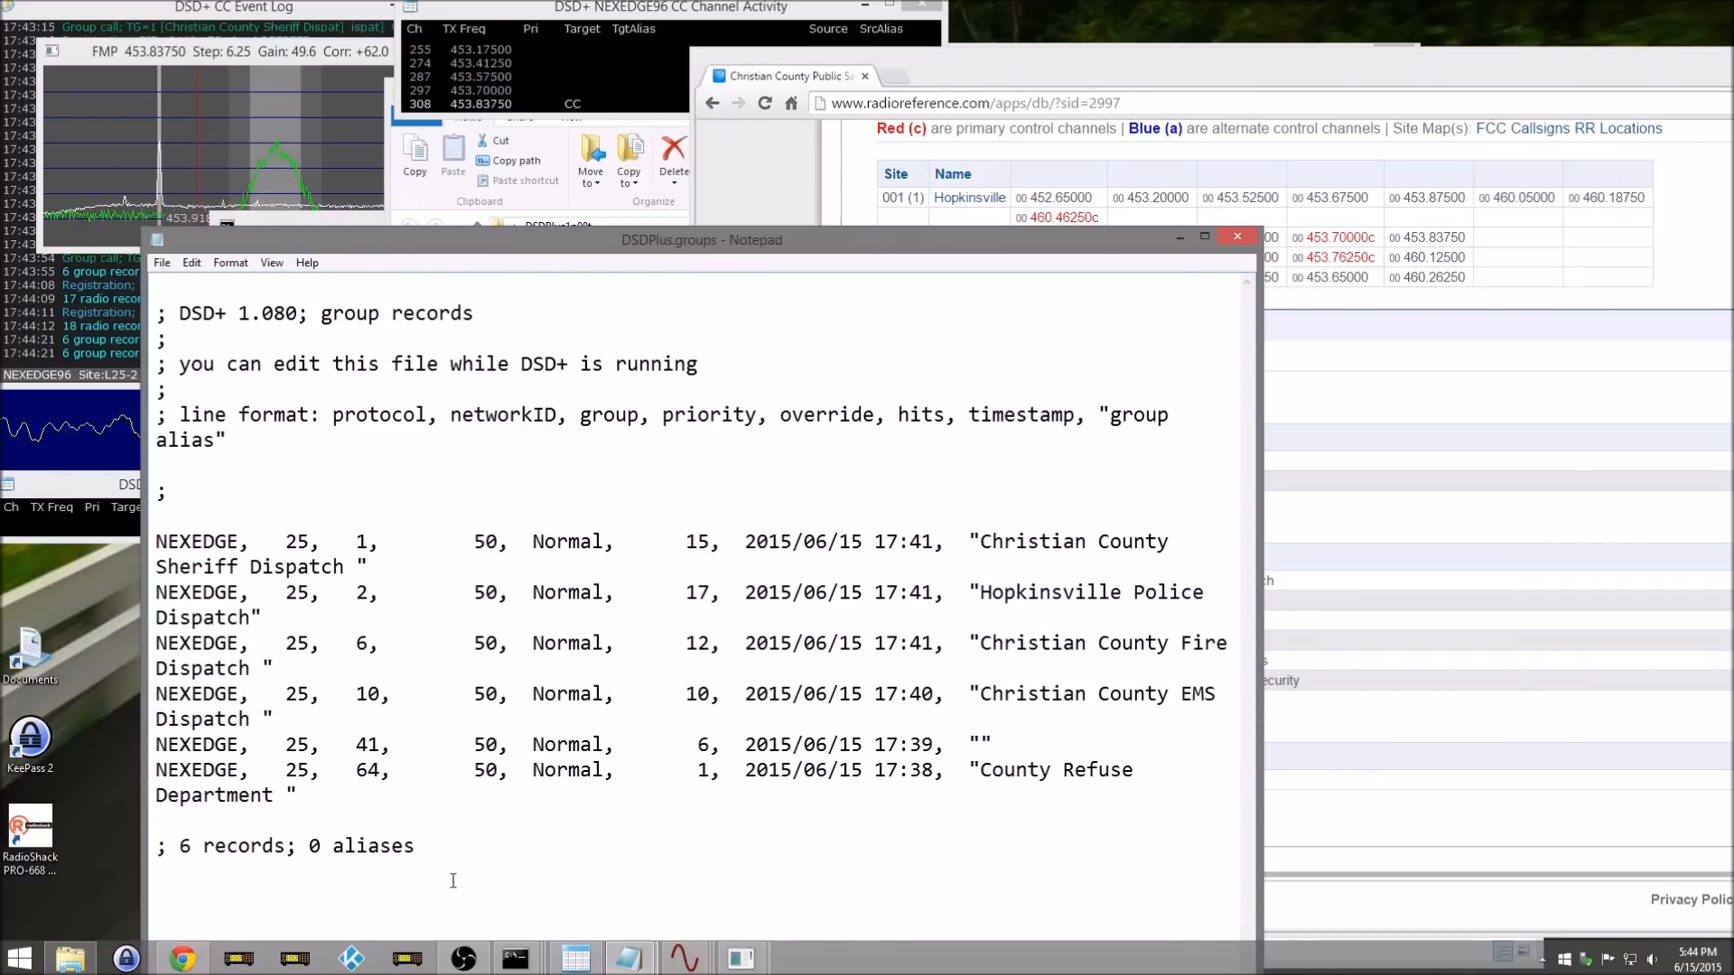
left_click(162, 263)
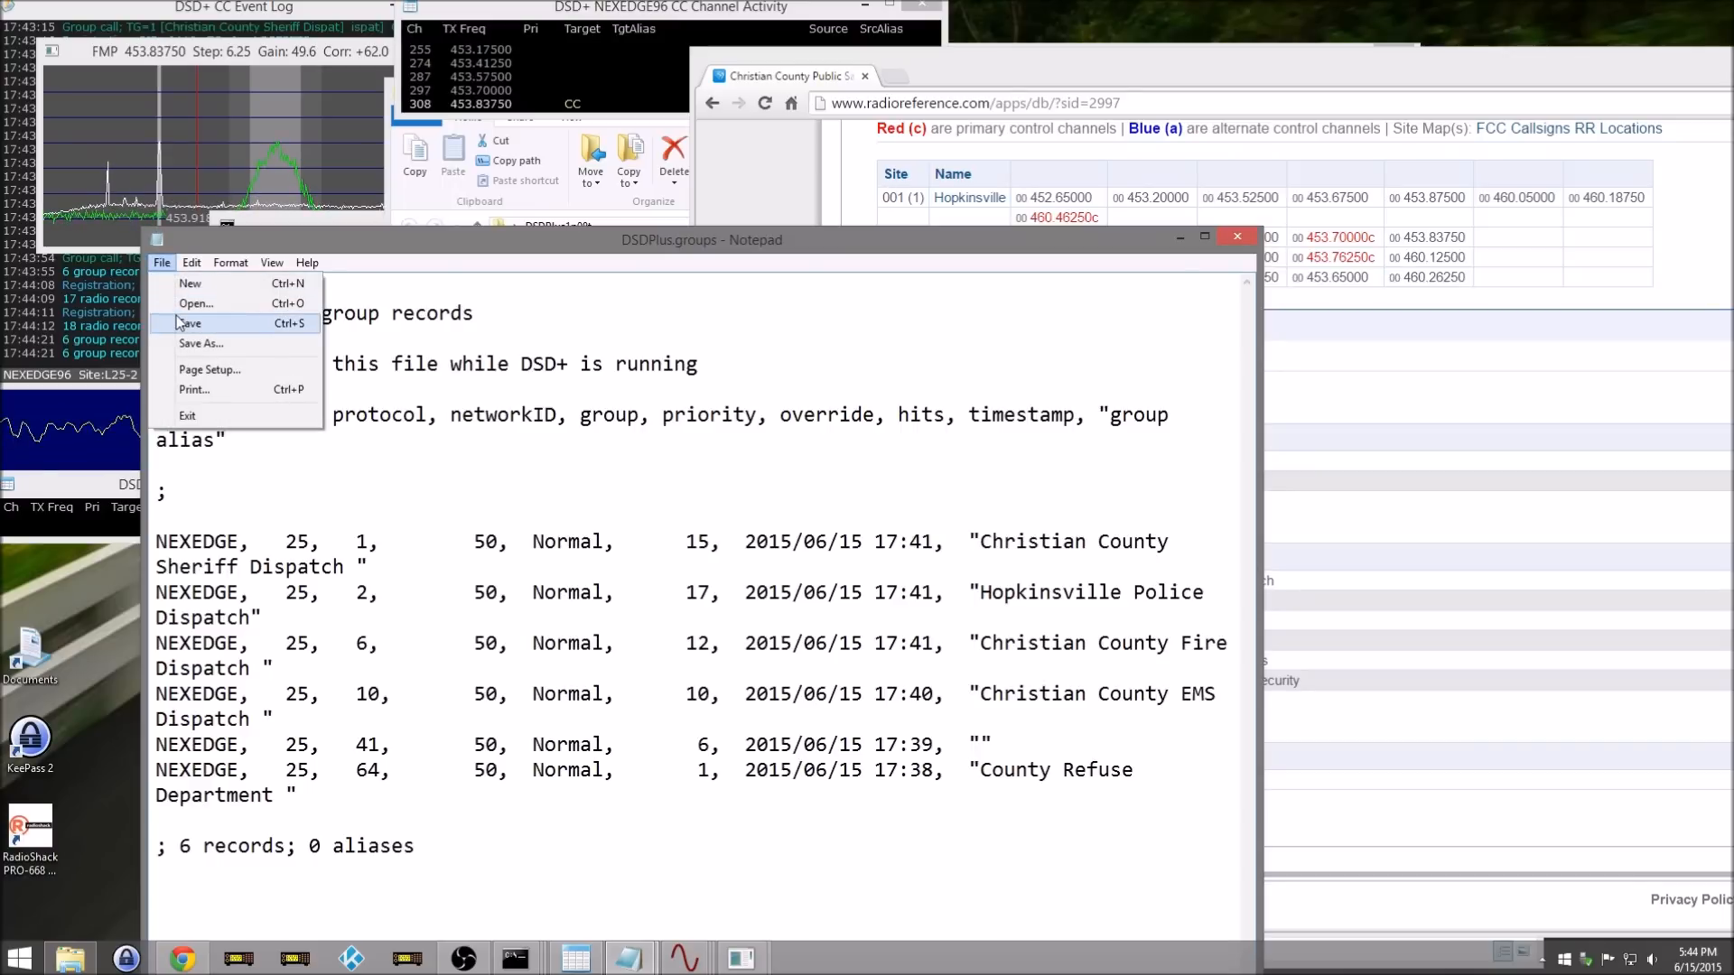
left_click(194, 322)
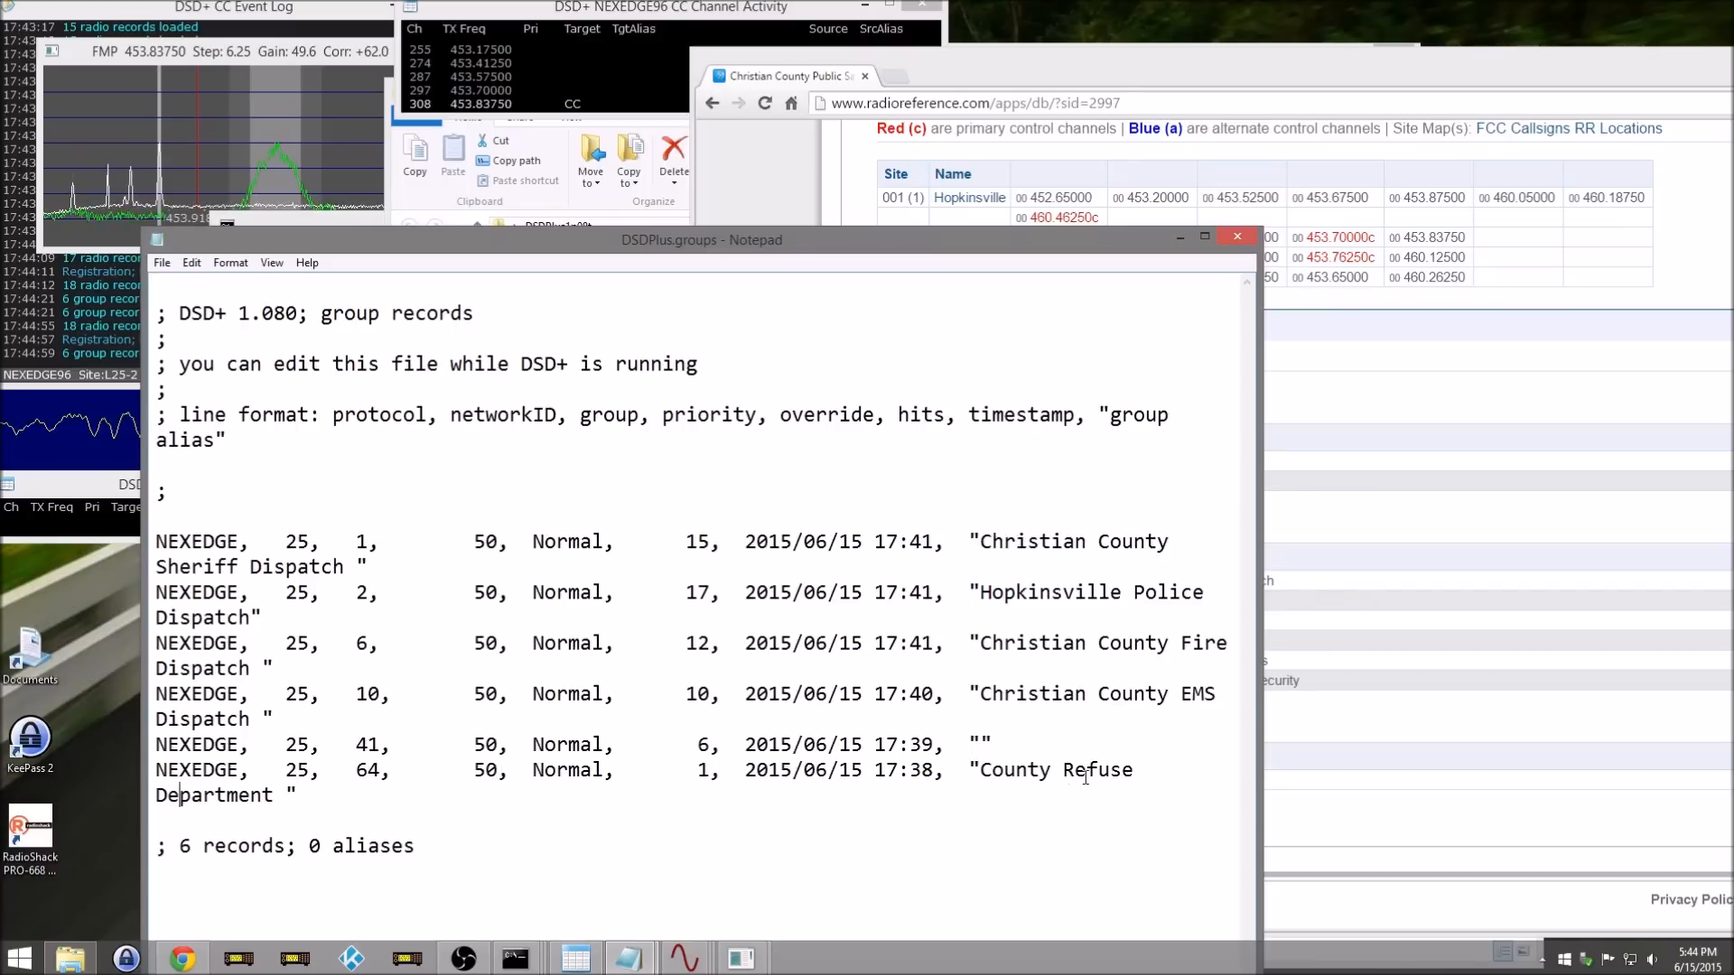
Step: Replace the override of group 64, County Refuse Department, with L/O and keep the columns aligned
double_click(604, 769)
left_click(604, 769)
left_click_drag(604, 770, 523, 772)
key("BackSpace")
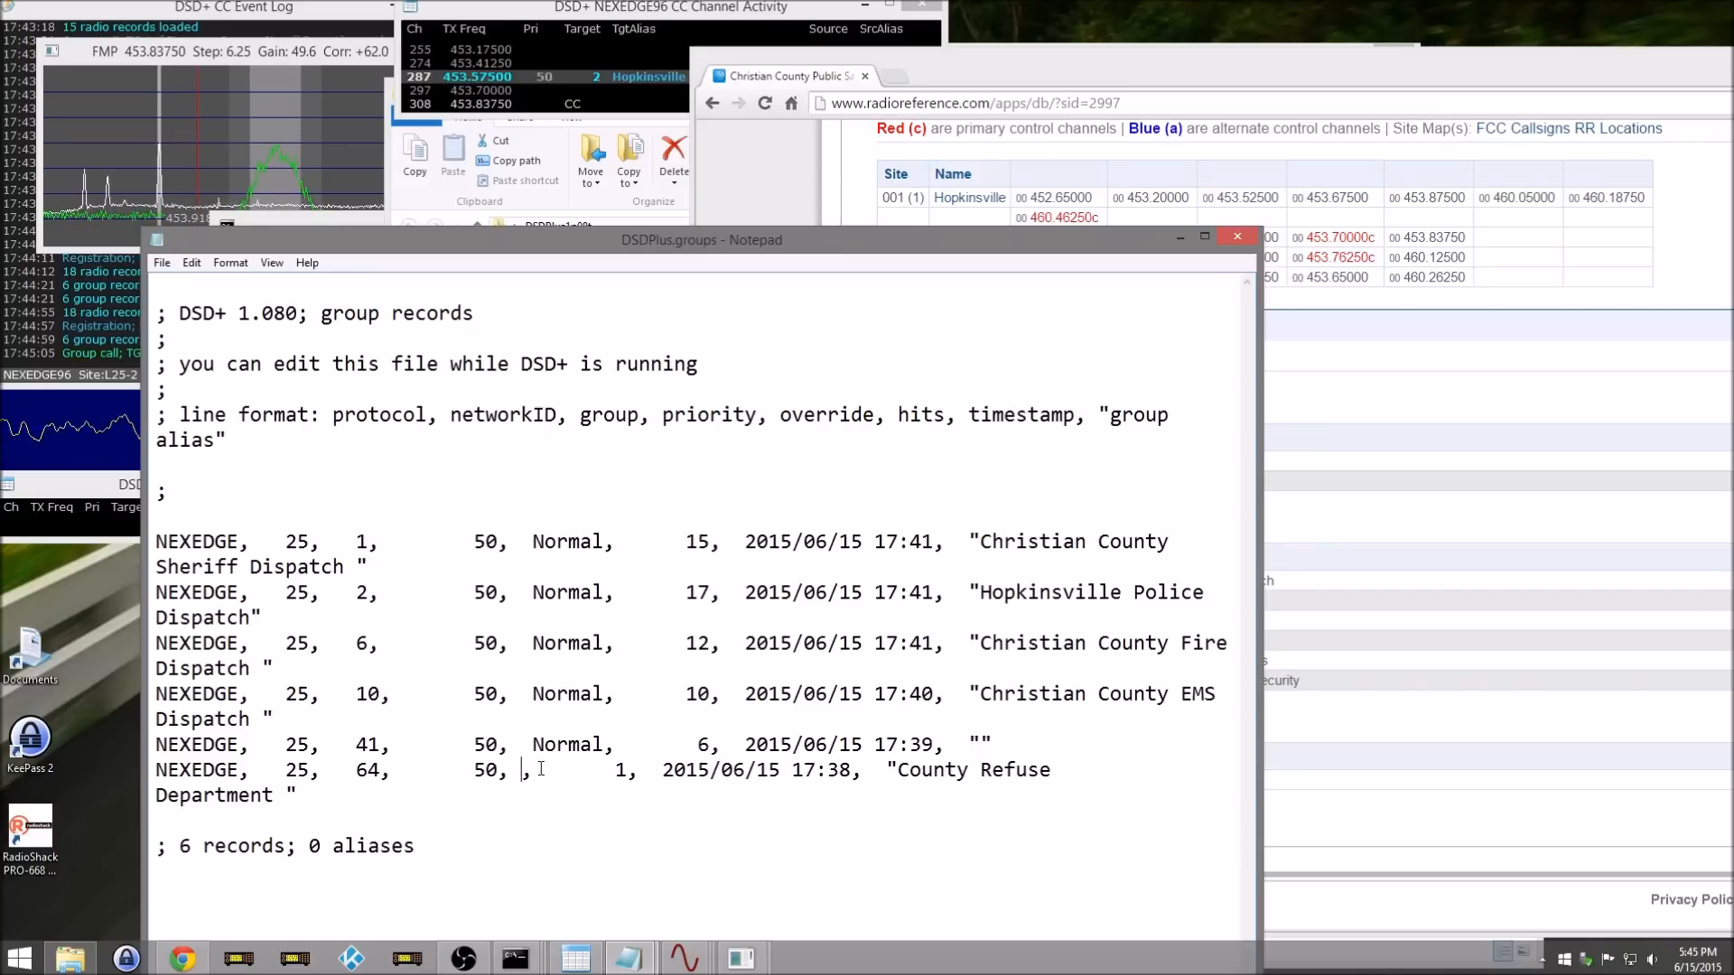
type("L/o")
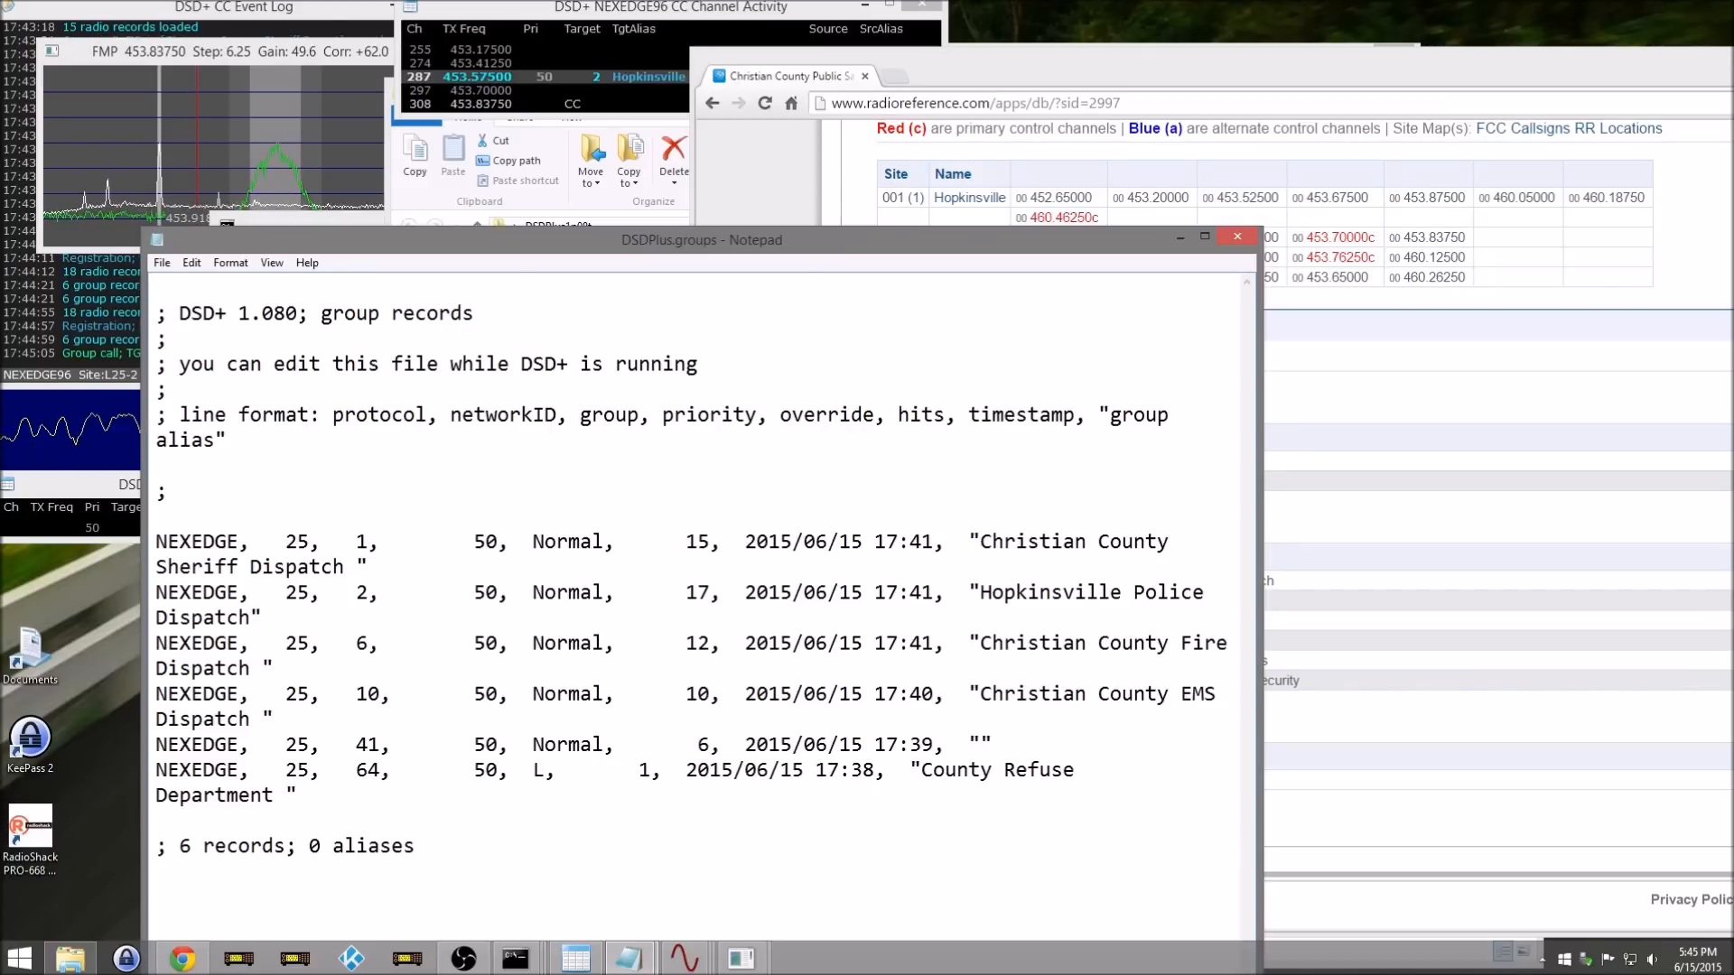
key("BackSpace")
type("O")
key("Left")
key("Left")
key("Left")
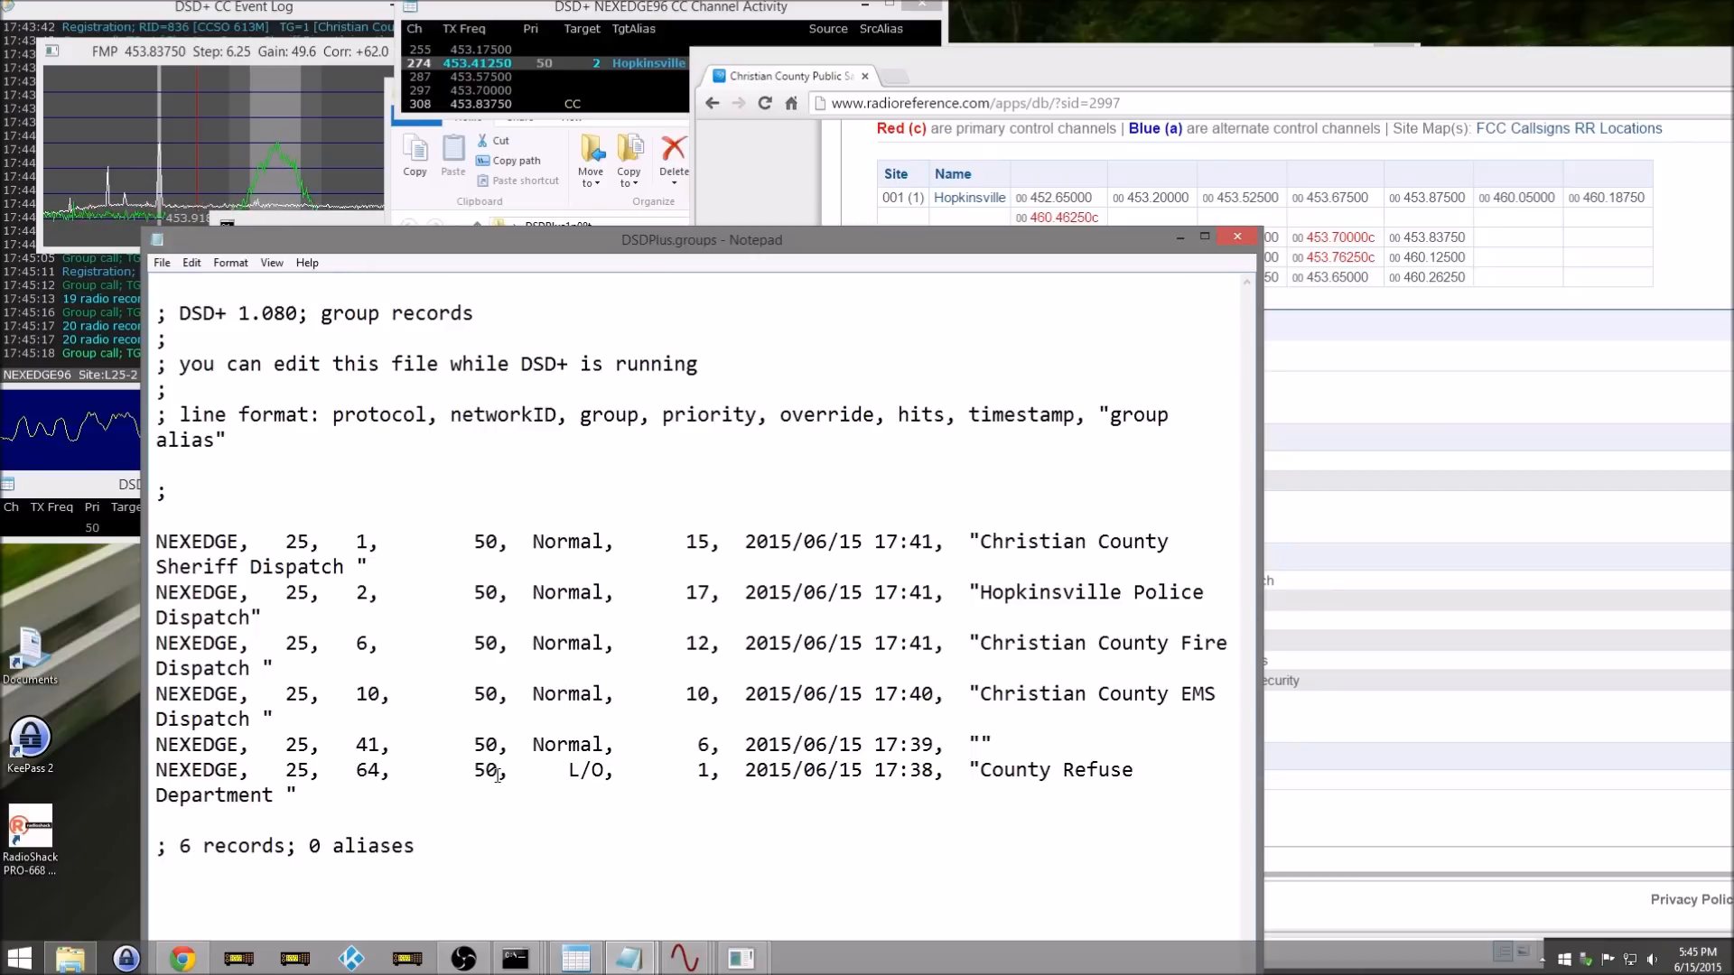
Step: Set the priority of group 64, County Refuse Department, to 99
key("BackSpace")
key("BackSpace")
type("99")
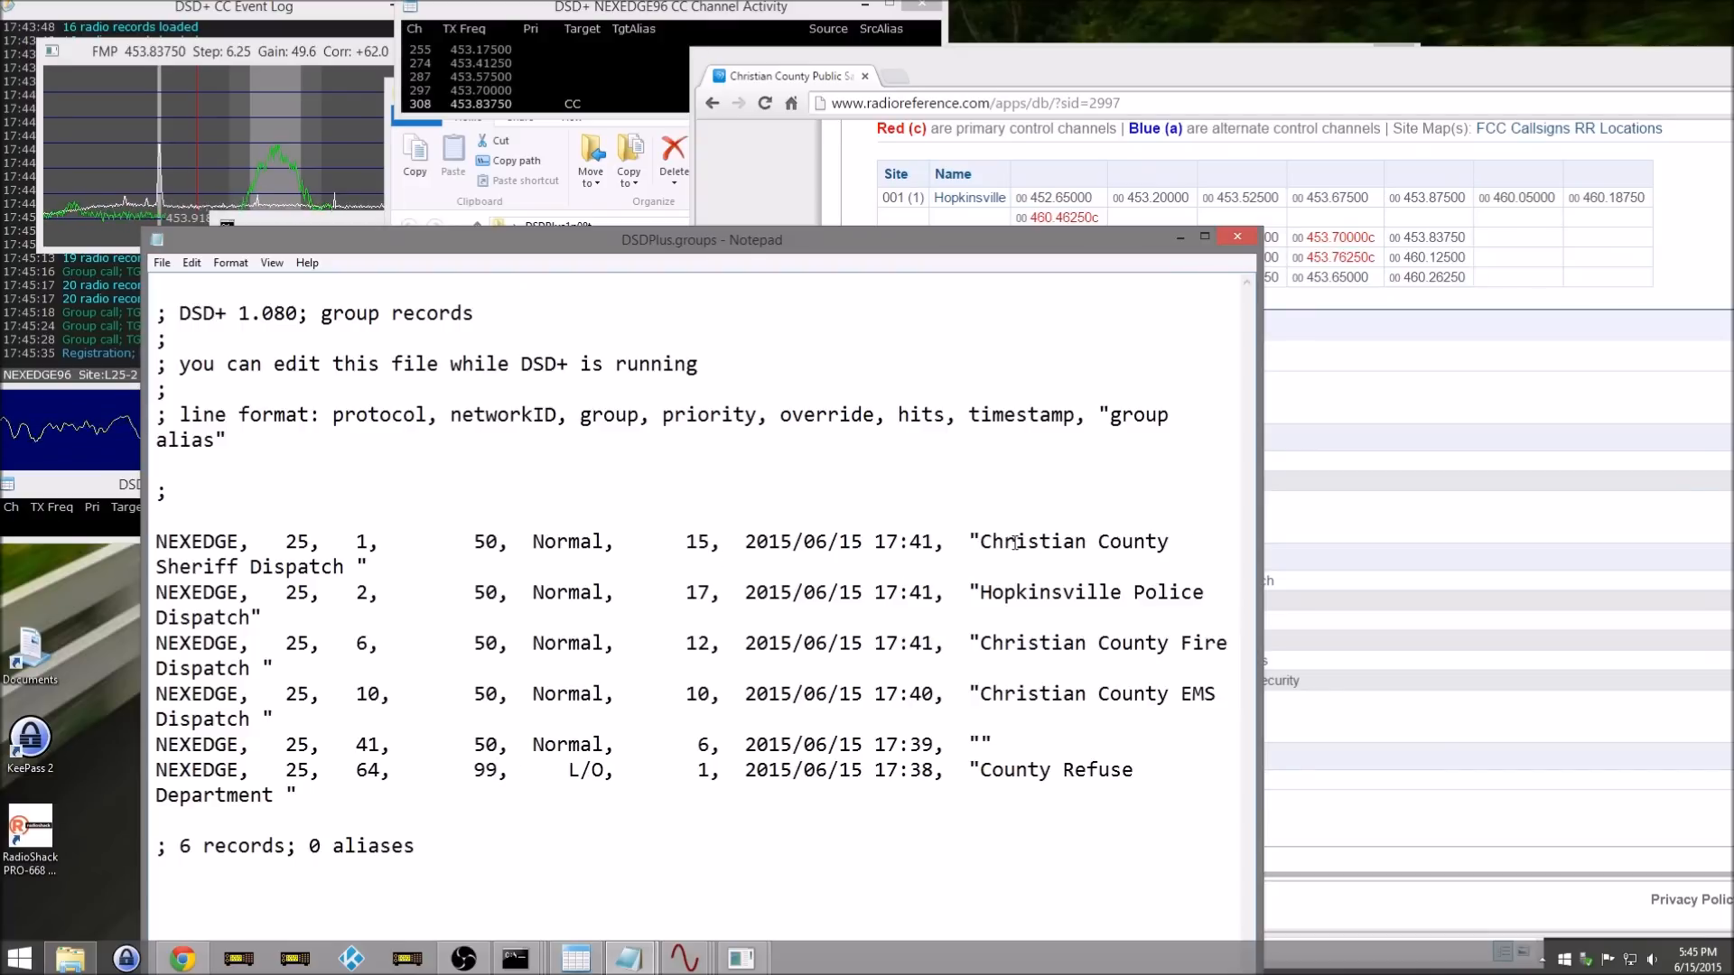
Step: Set the priority of group 1, Christian County Sheriff Dispatch, to 20 and of group 2, Hopkinsville Police Dispatch, to 30
left_click(476, 544)
key("Delete")
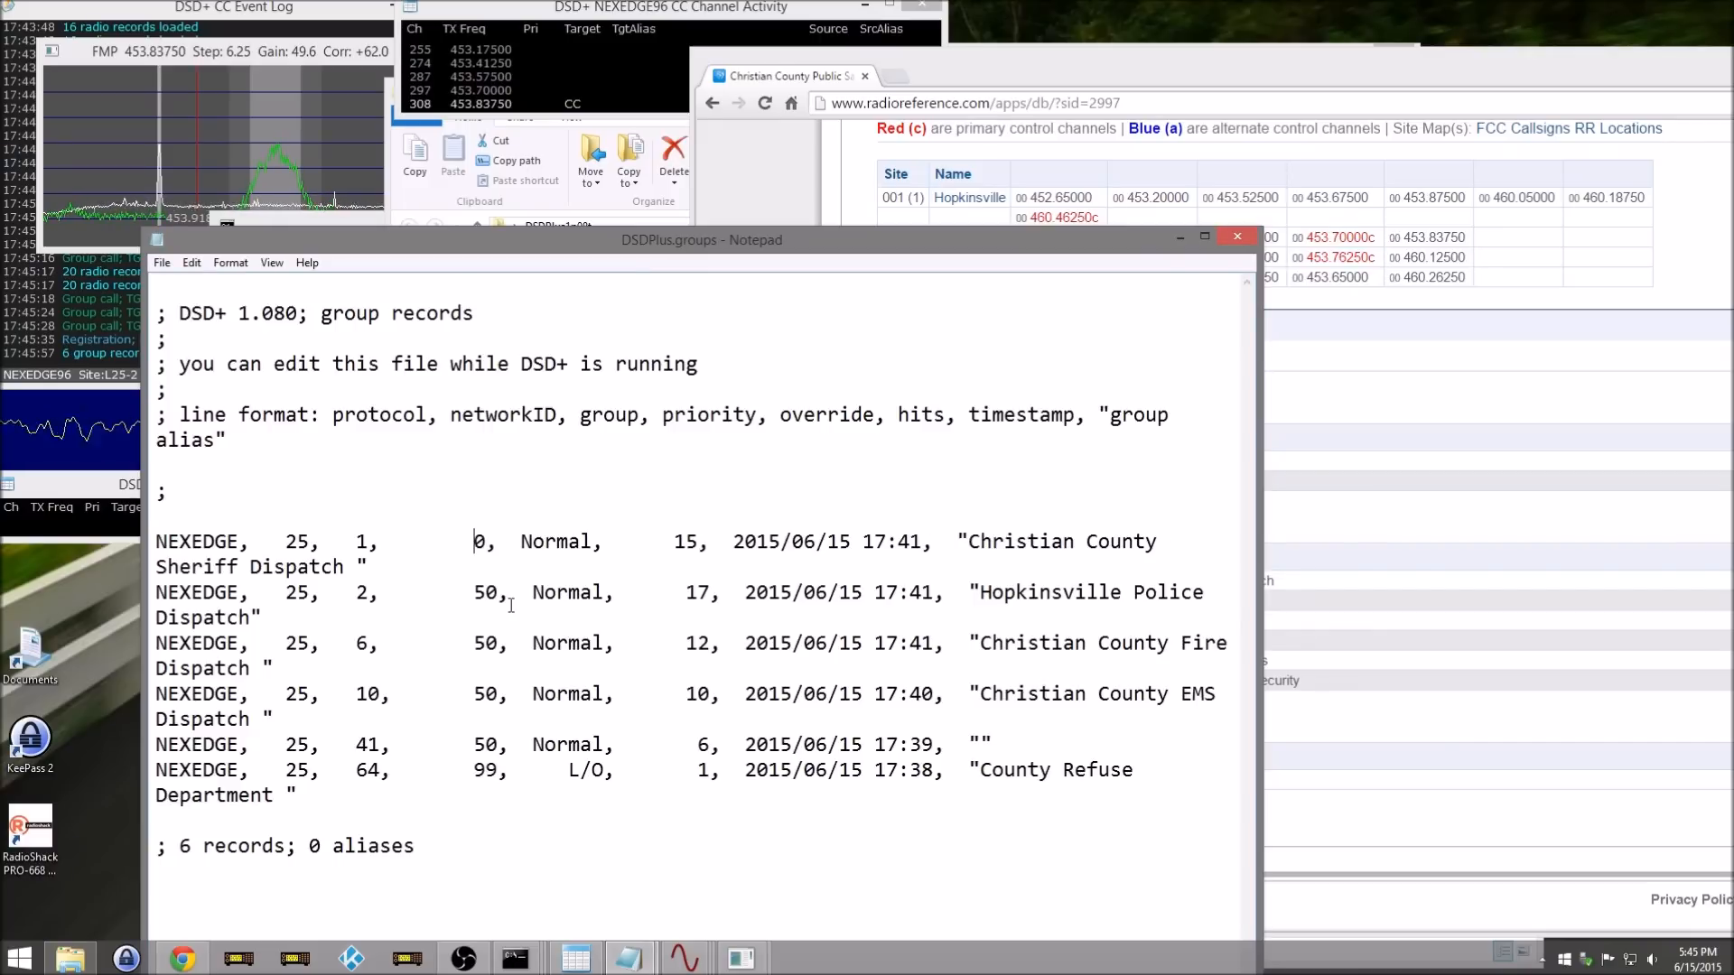
type("2")
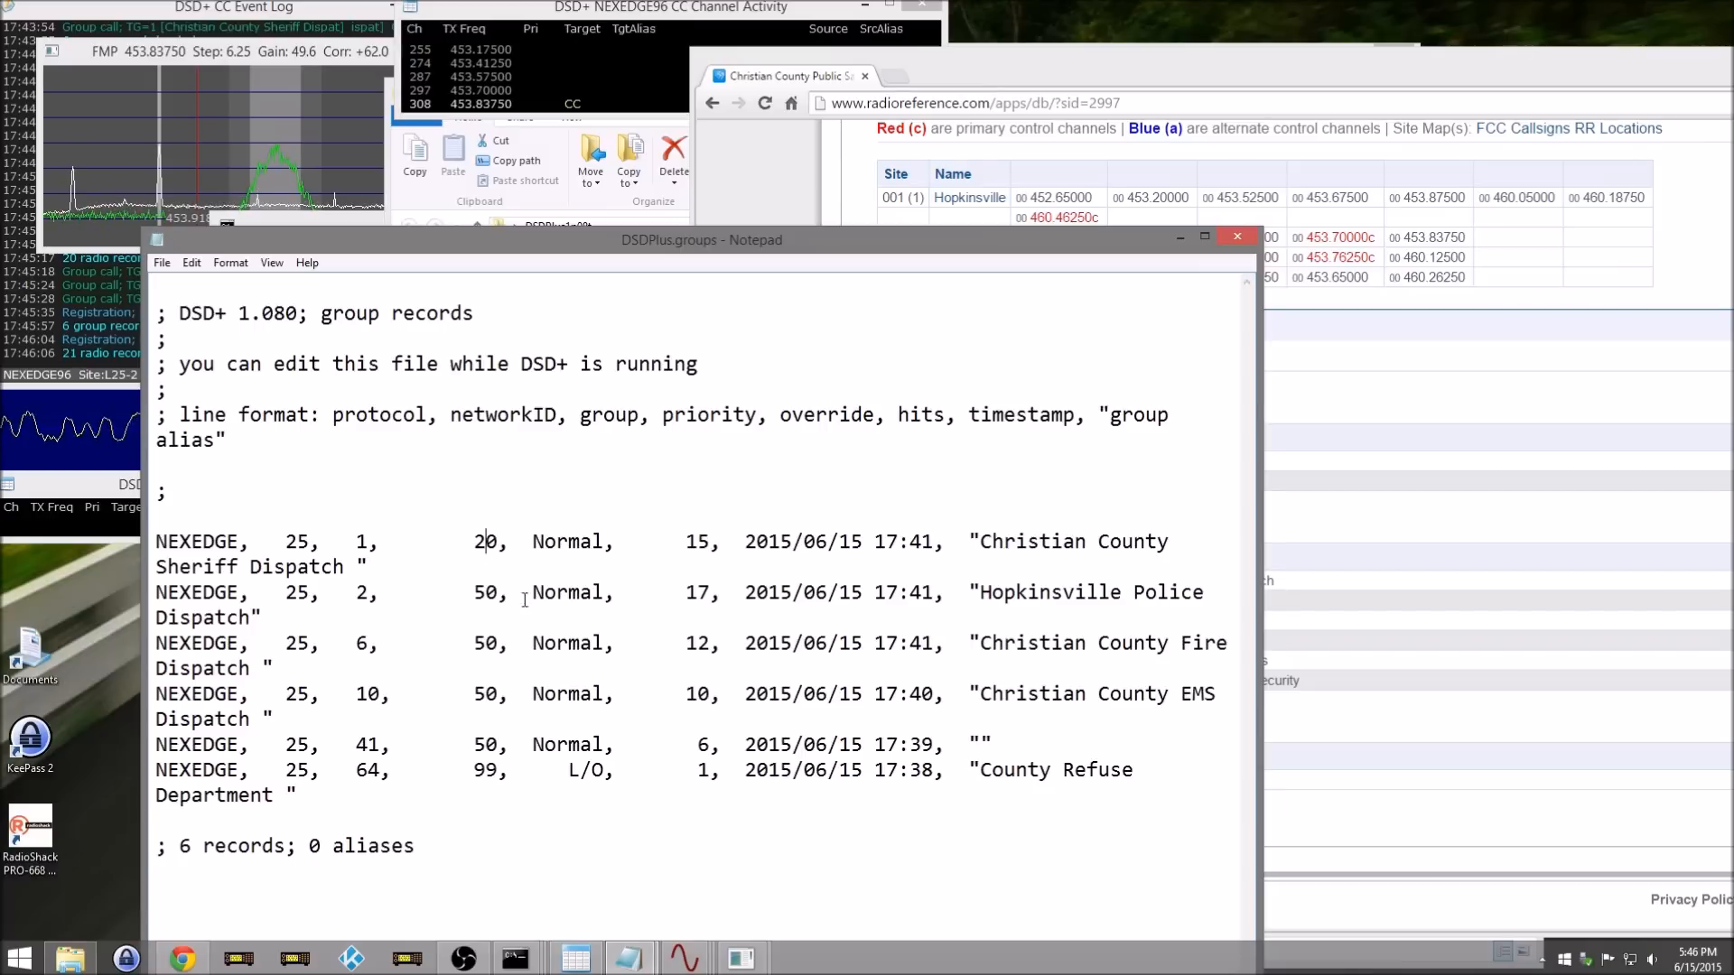
left_click(473, 592)
key("Delete")
type("3")
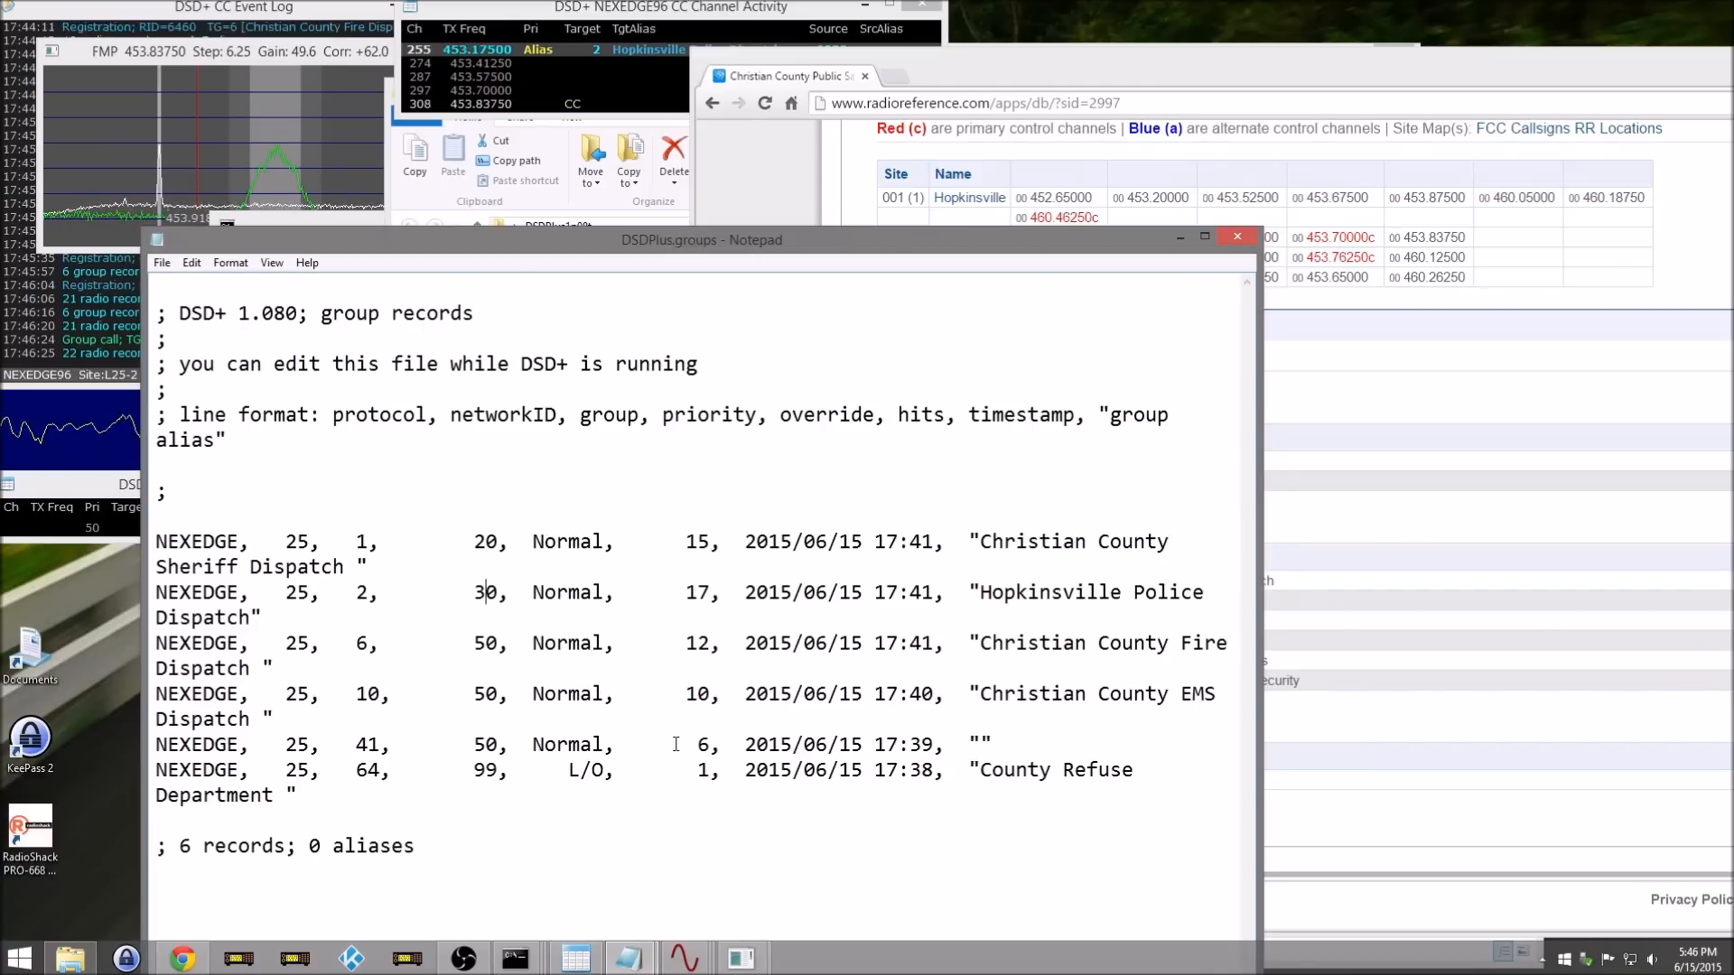
Step: Bring the NEXEDGE96 CC Channel Activity window forward to check the talkgroup aliases, and save DSDPlus.groups
left_click(736, 13)
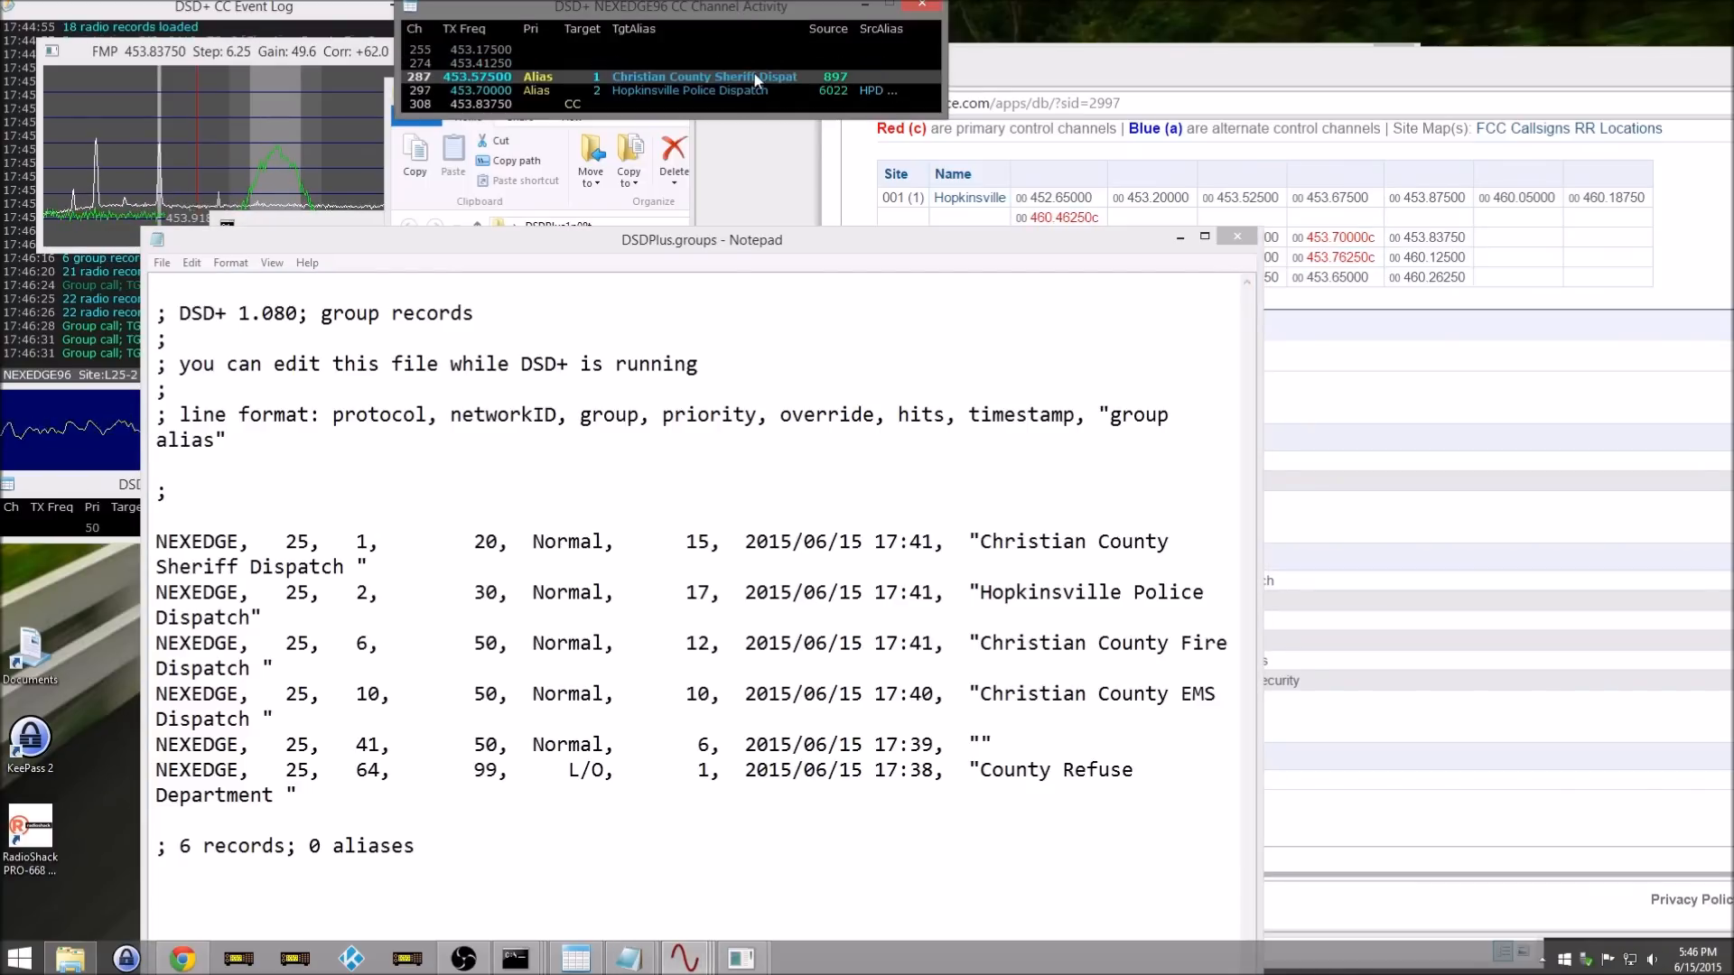
left_click(162, 263)
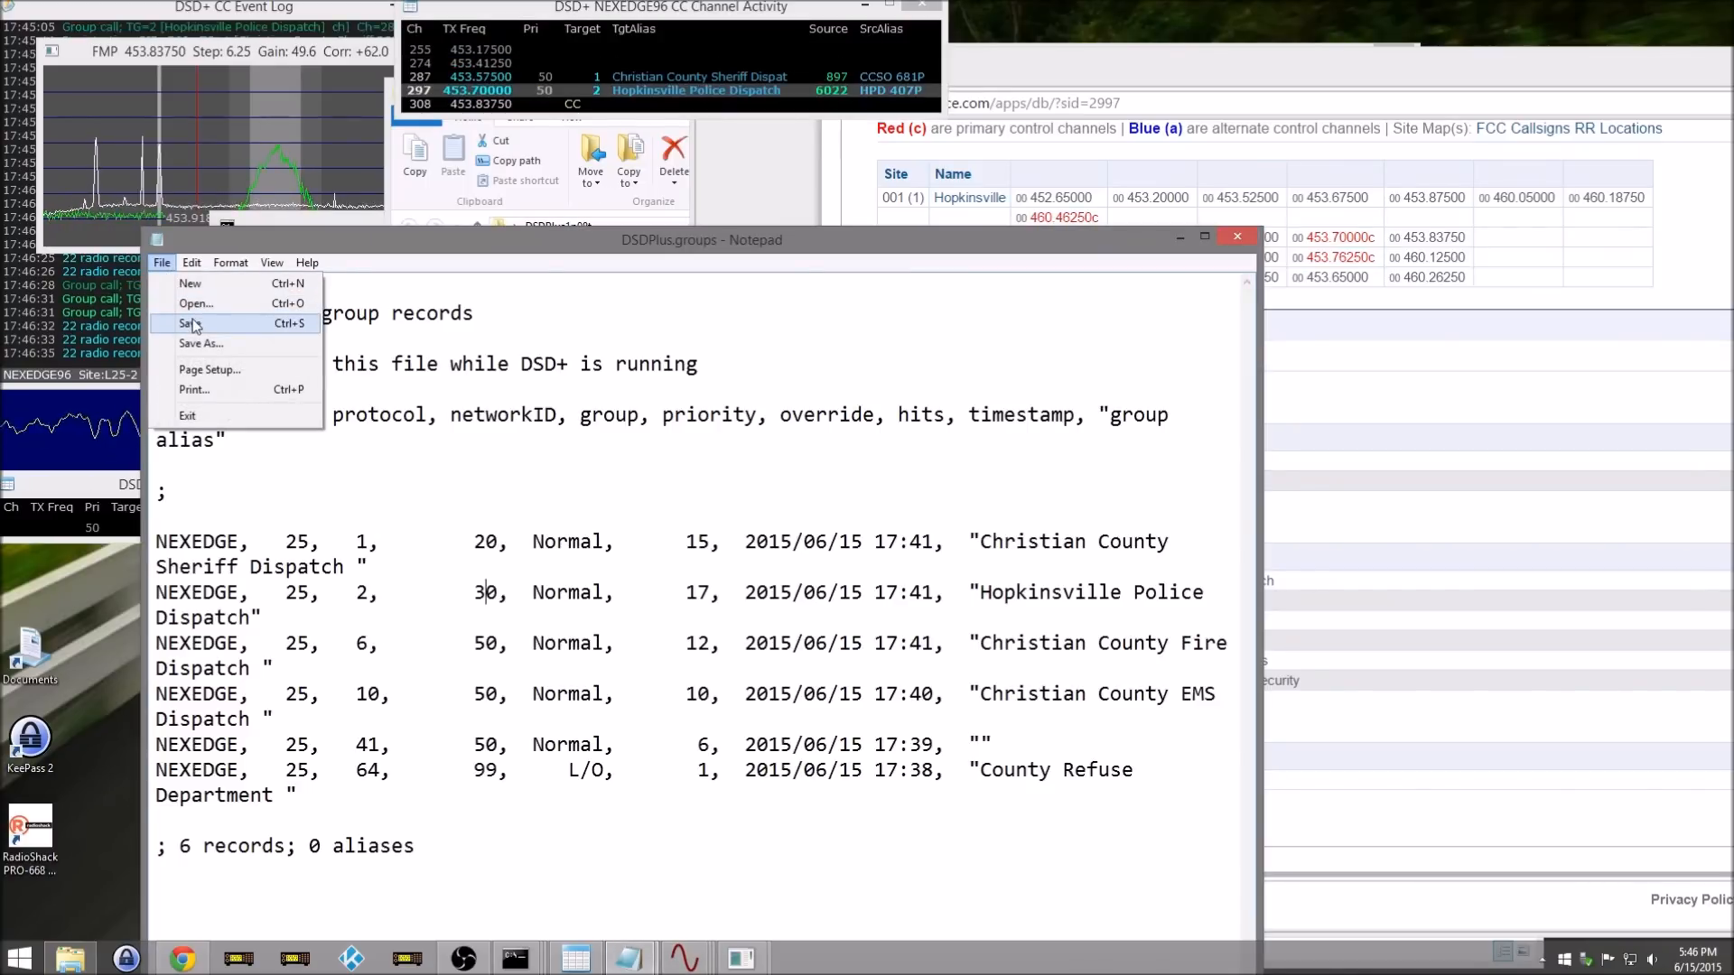
left_click(191, 323)
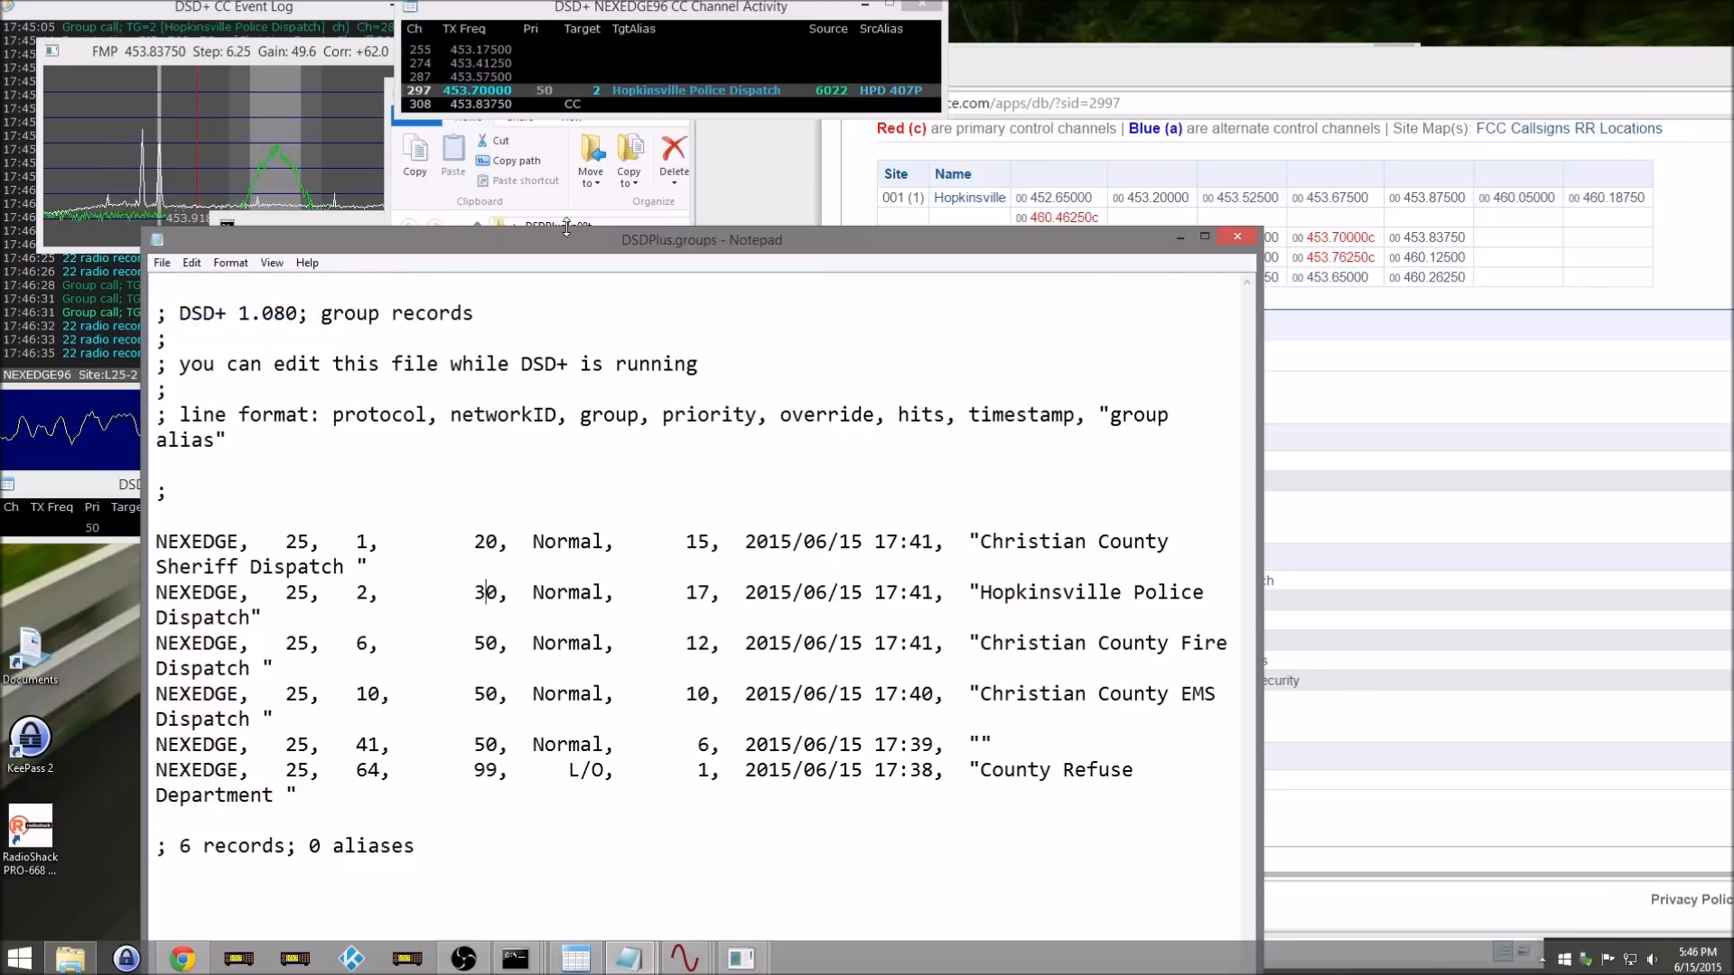